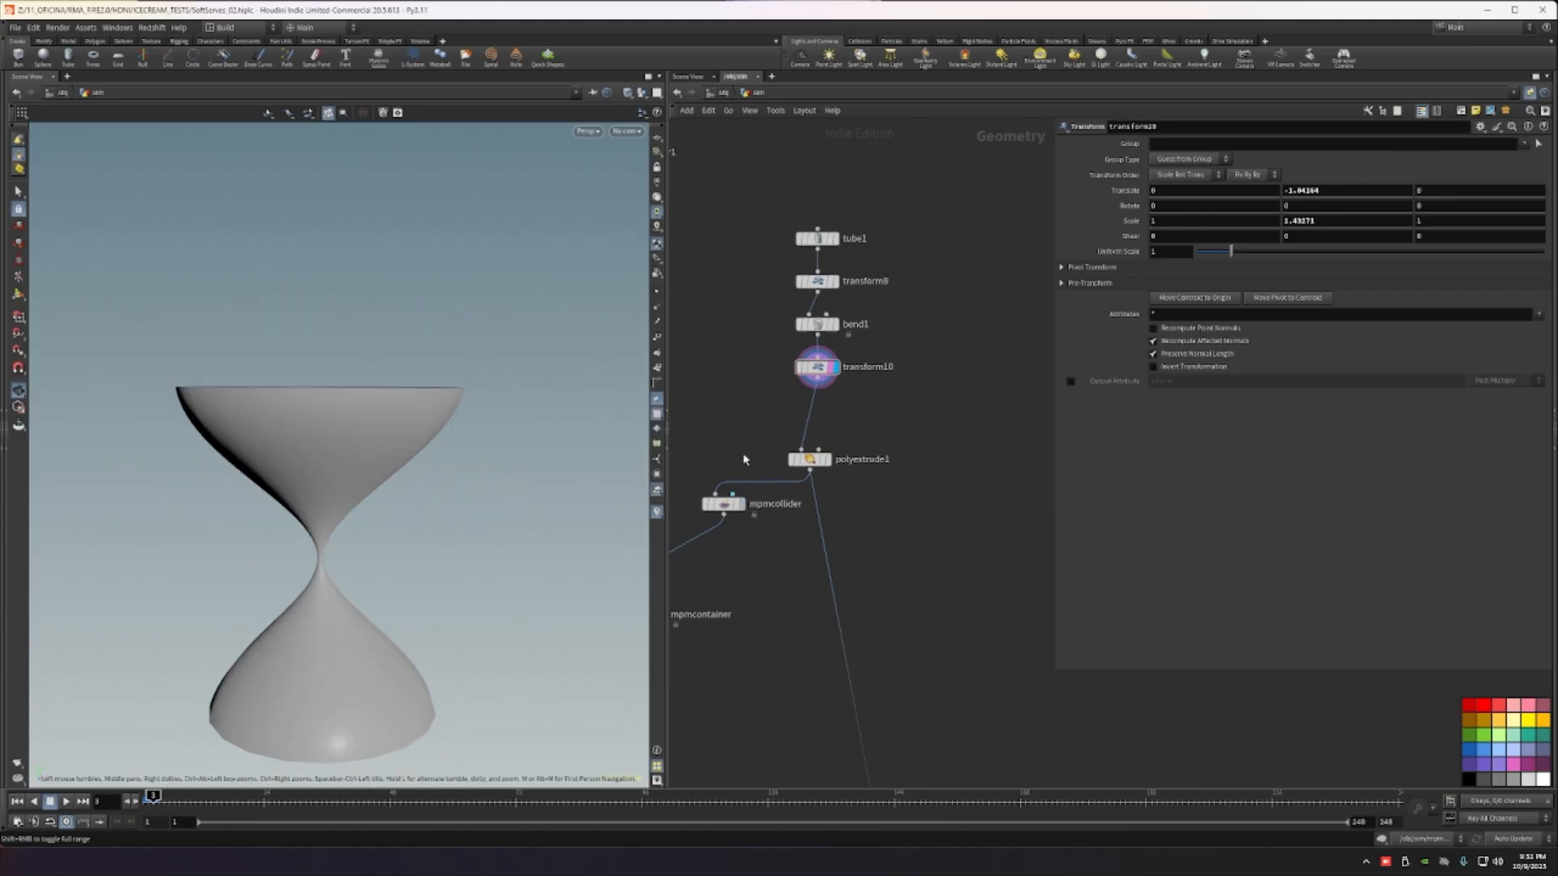
Step: Add a Tube node in the empty space beside the tube1 chain and display it in the viewport
scroll(915, 439, "down", 3)
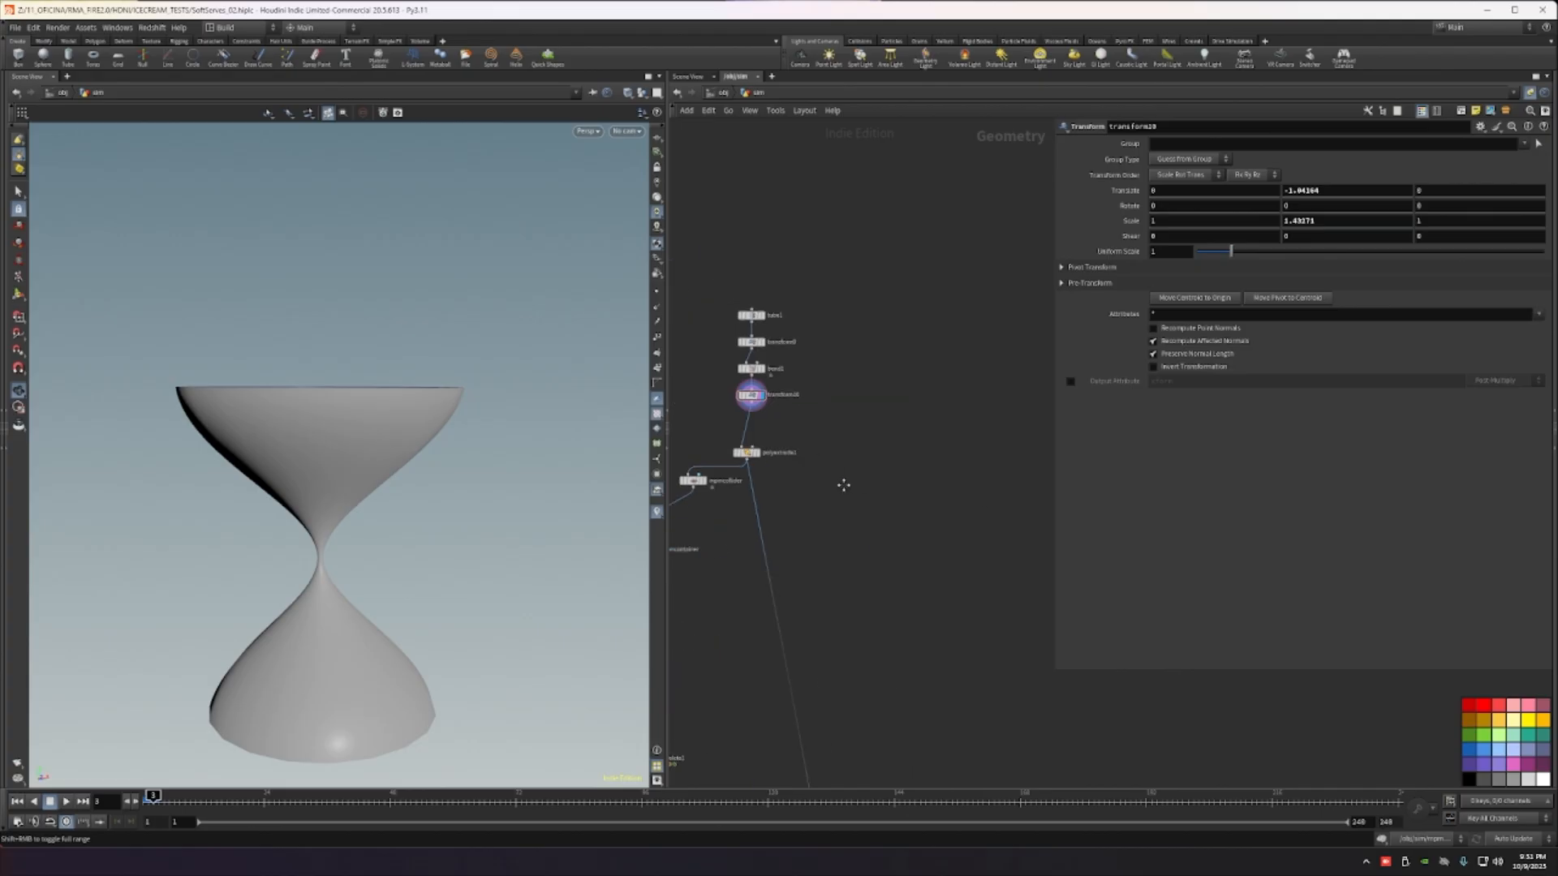
key("Tab")
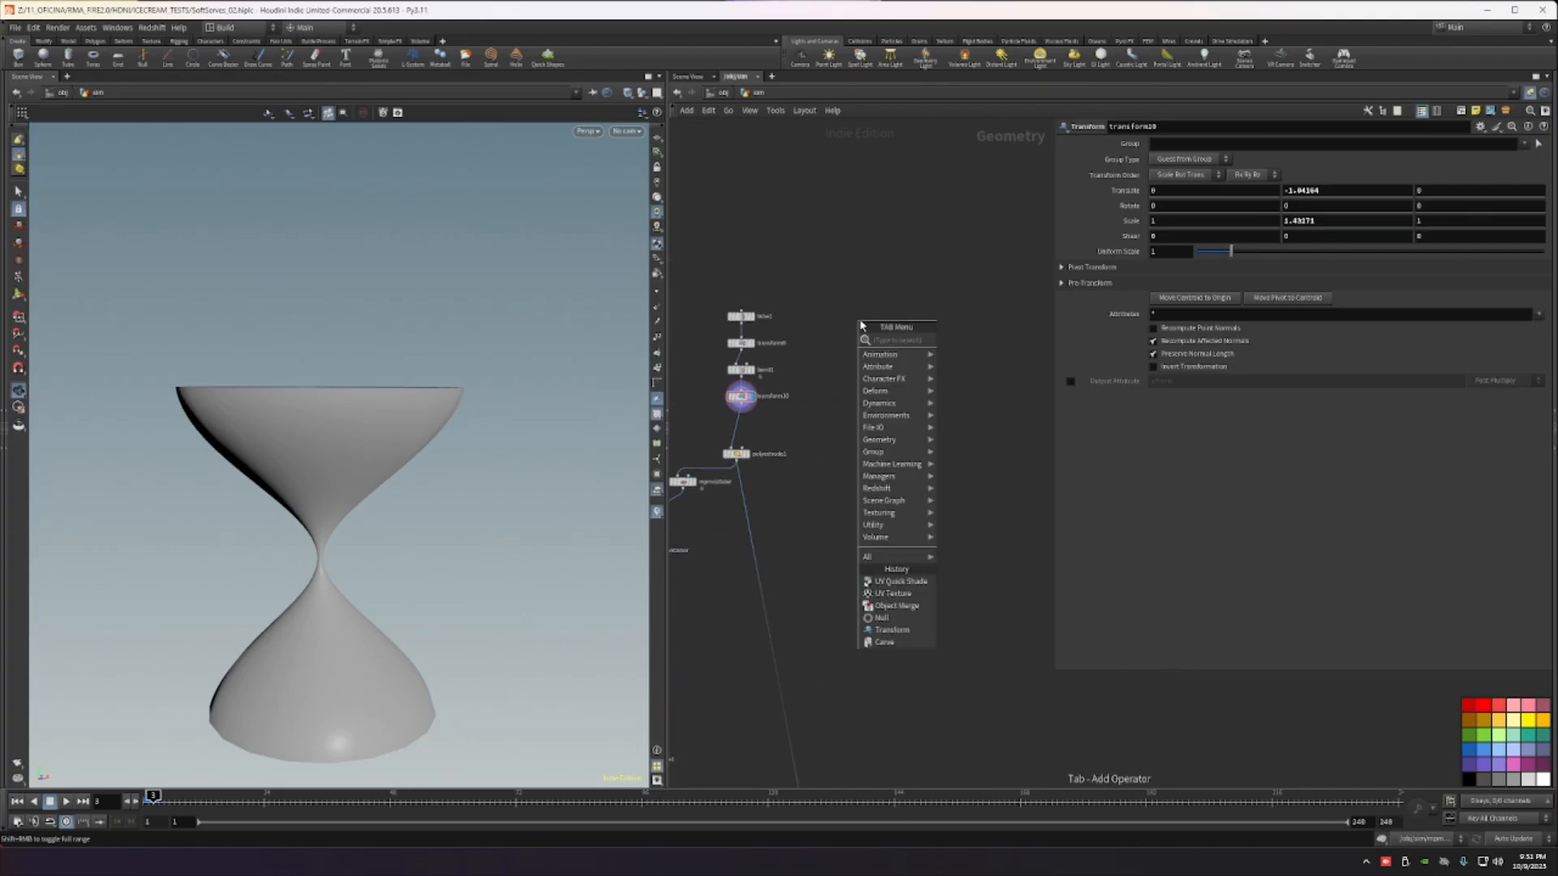
mouse_move(901, 339)
left_click(974, 339)
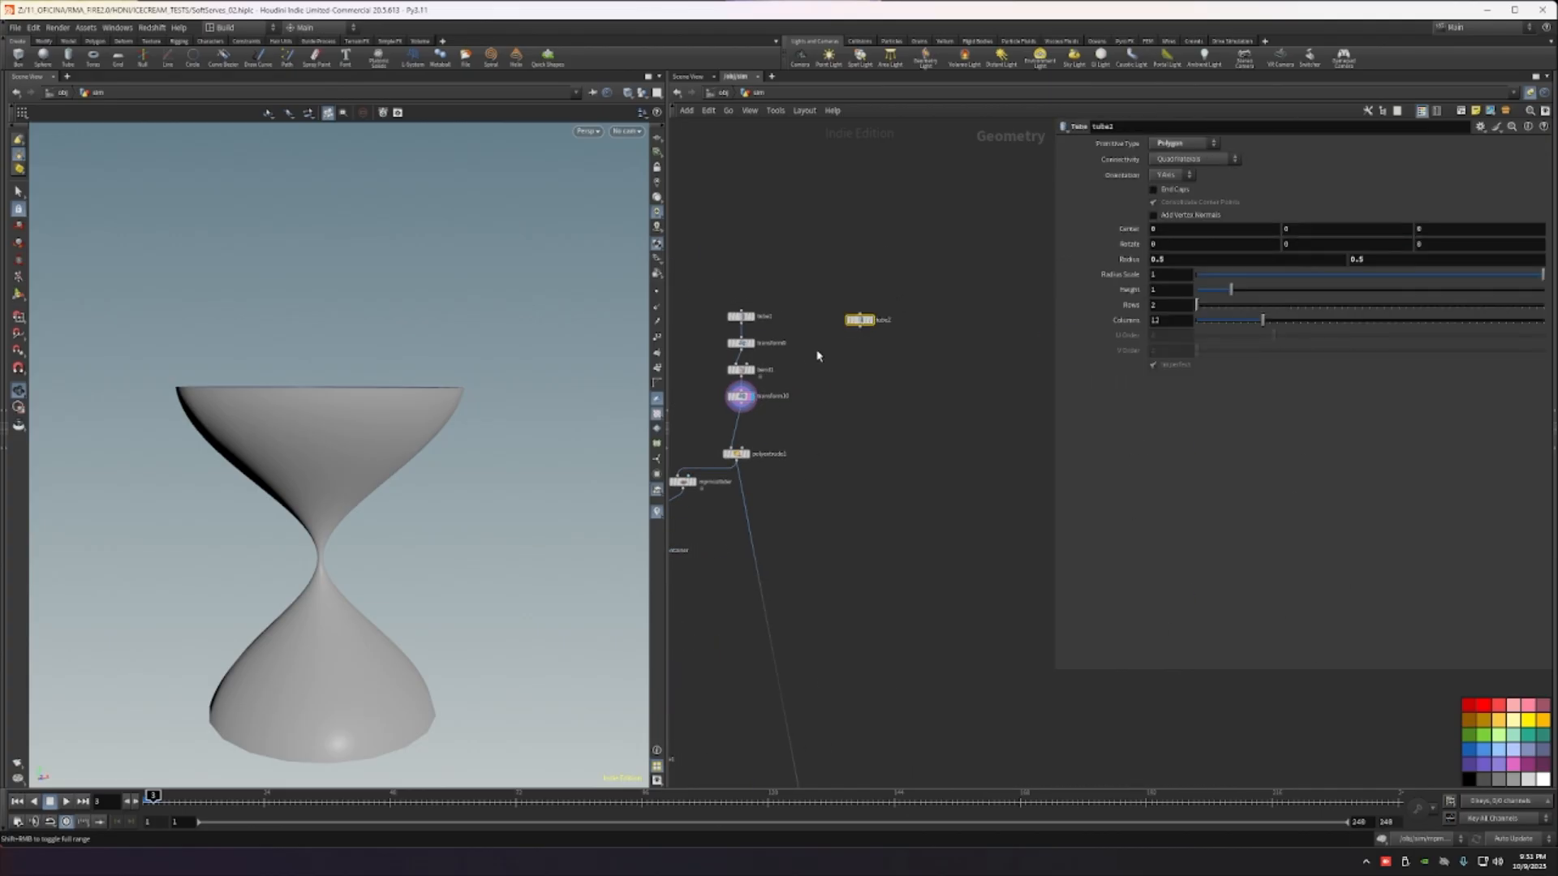
scroll(839, 338, "up", 3)
left_click(906, 305)
left_click_drag(886, 305, 874, 299)
left_click(880, 305)
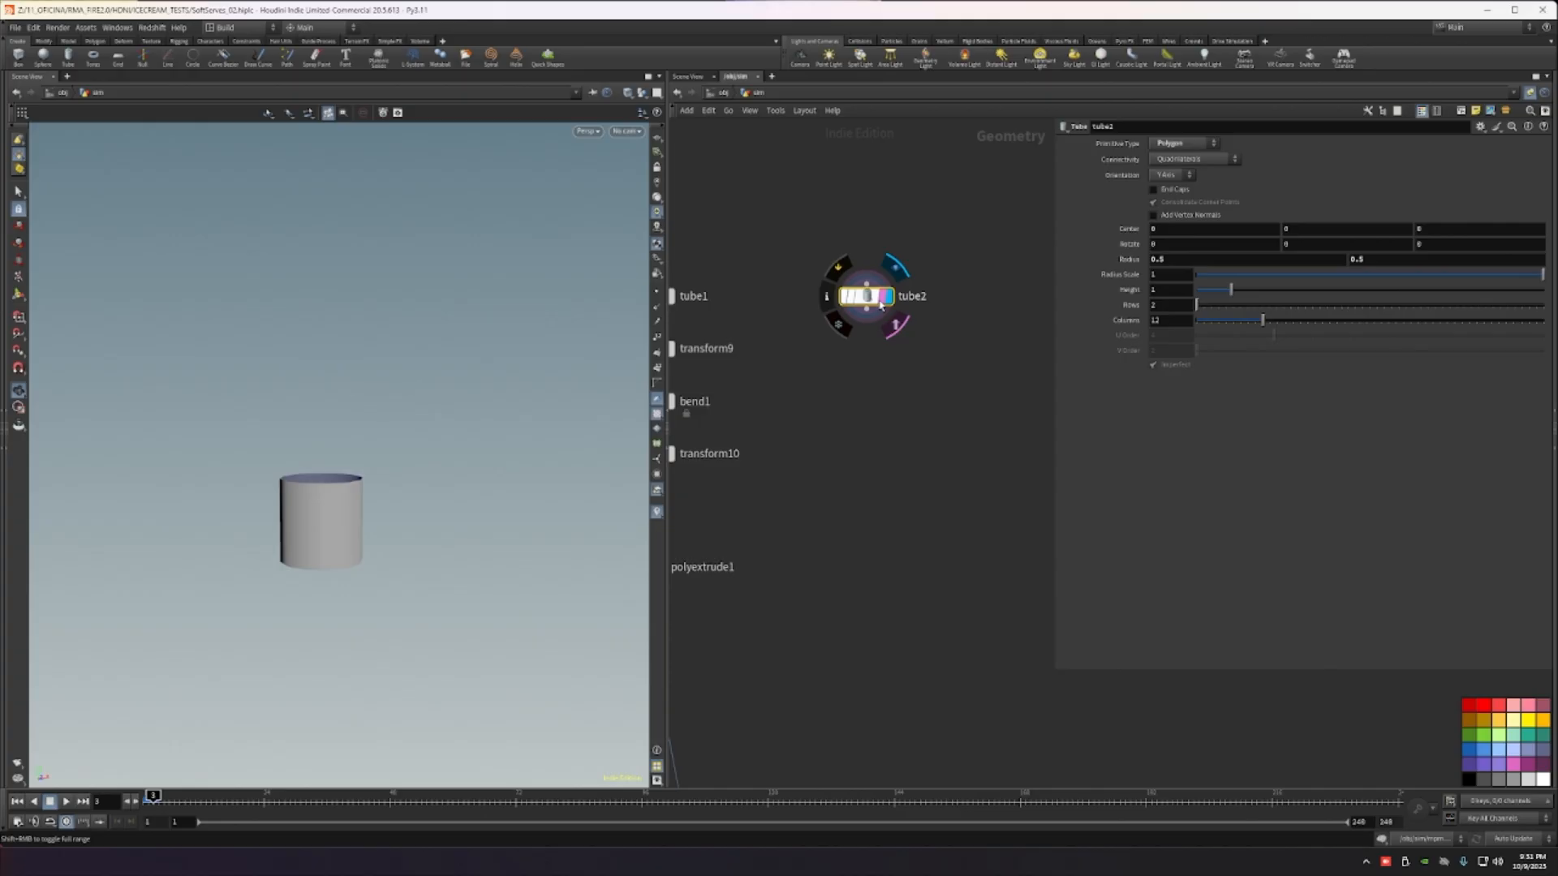
scroll(854, 401, "down", 3)
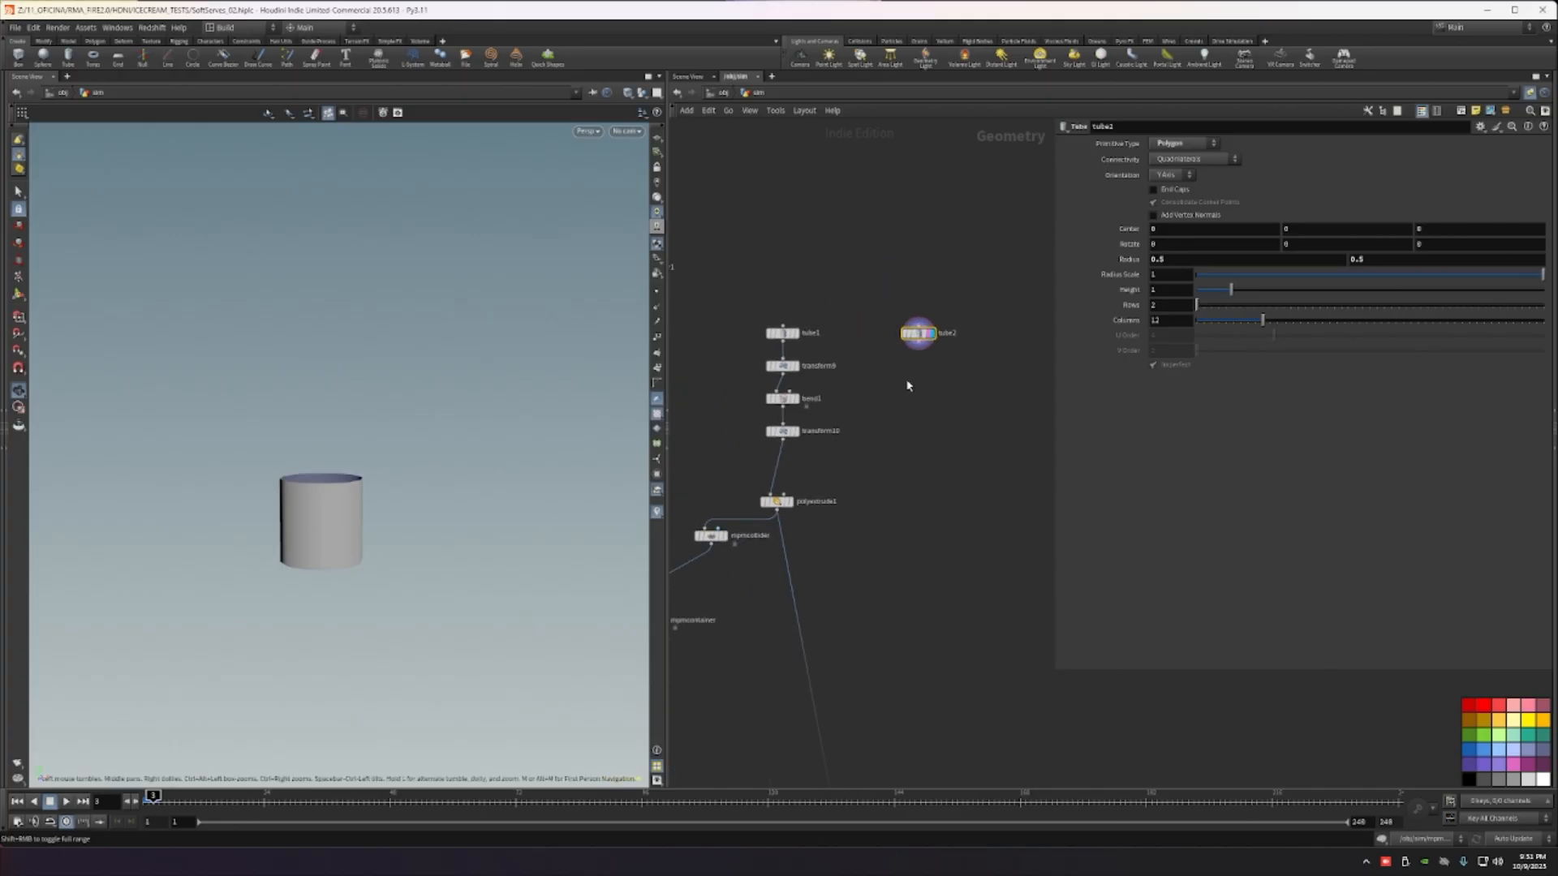
Step: Attach a Transform node below the new tube, display it and set its uniform scale to about 2.18
scroll(952, 371, "up", 2)
key("Tab")
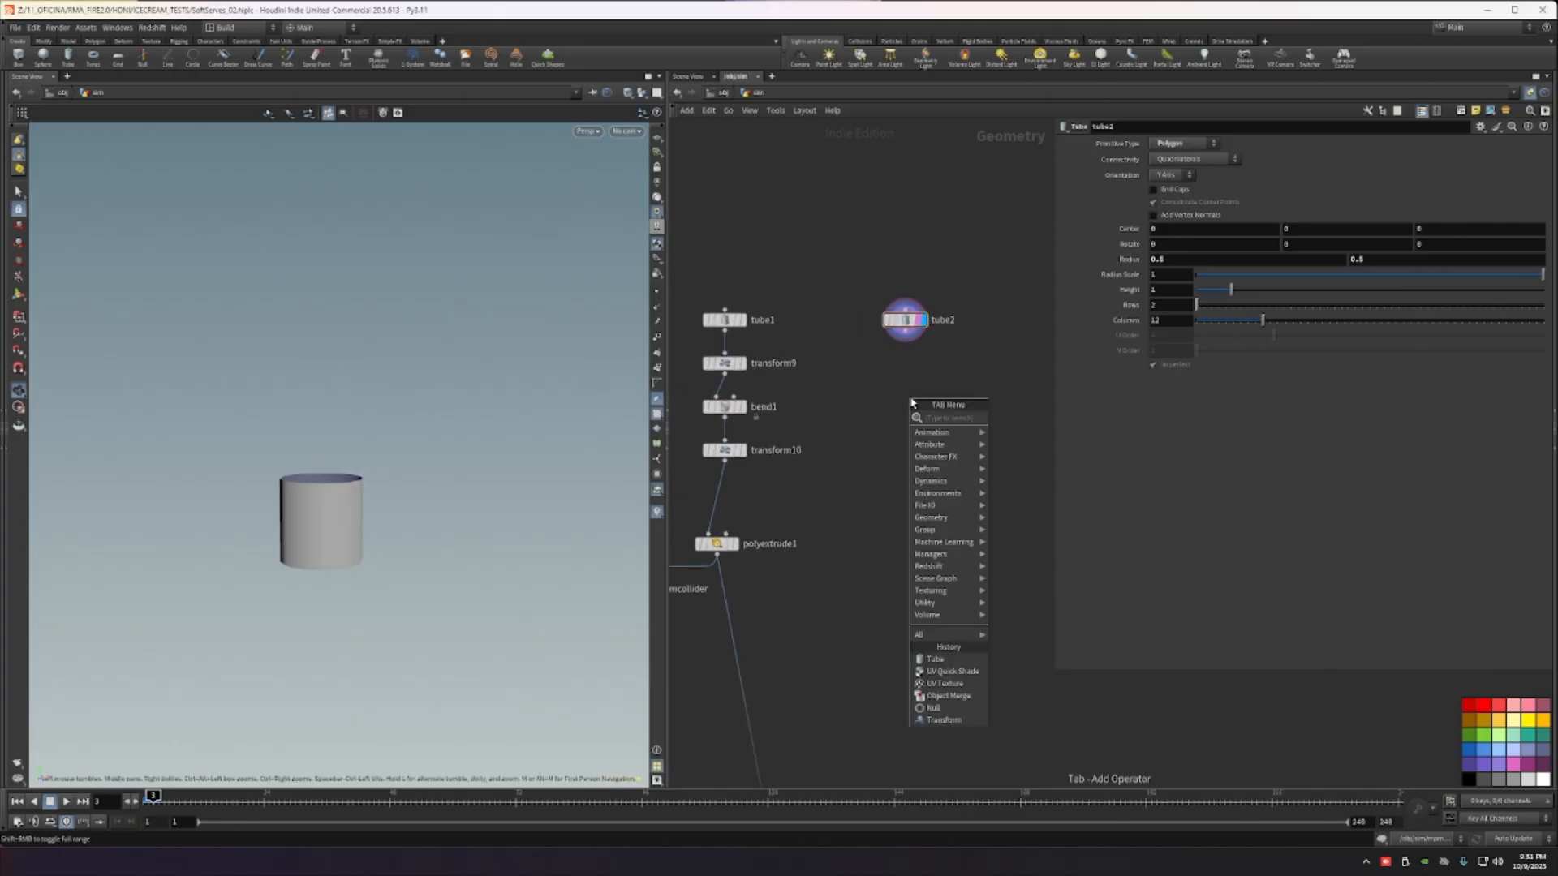
left_click(1004, 426)
left_click(907, 360)
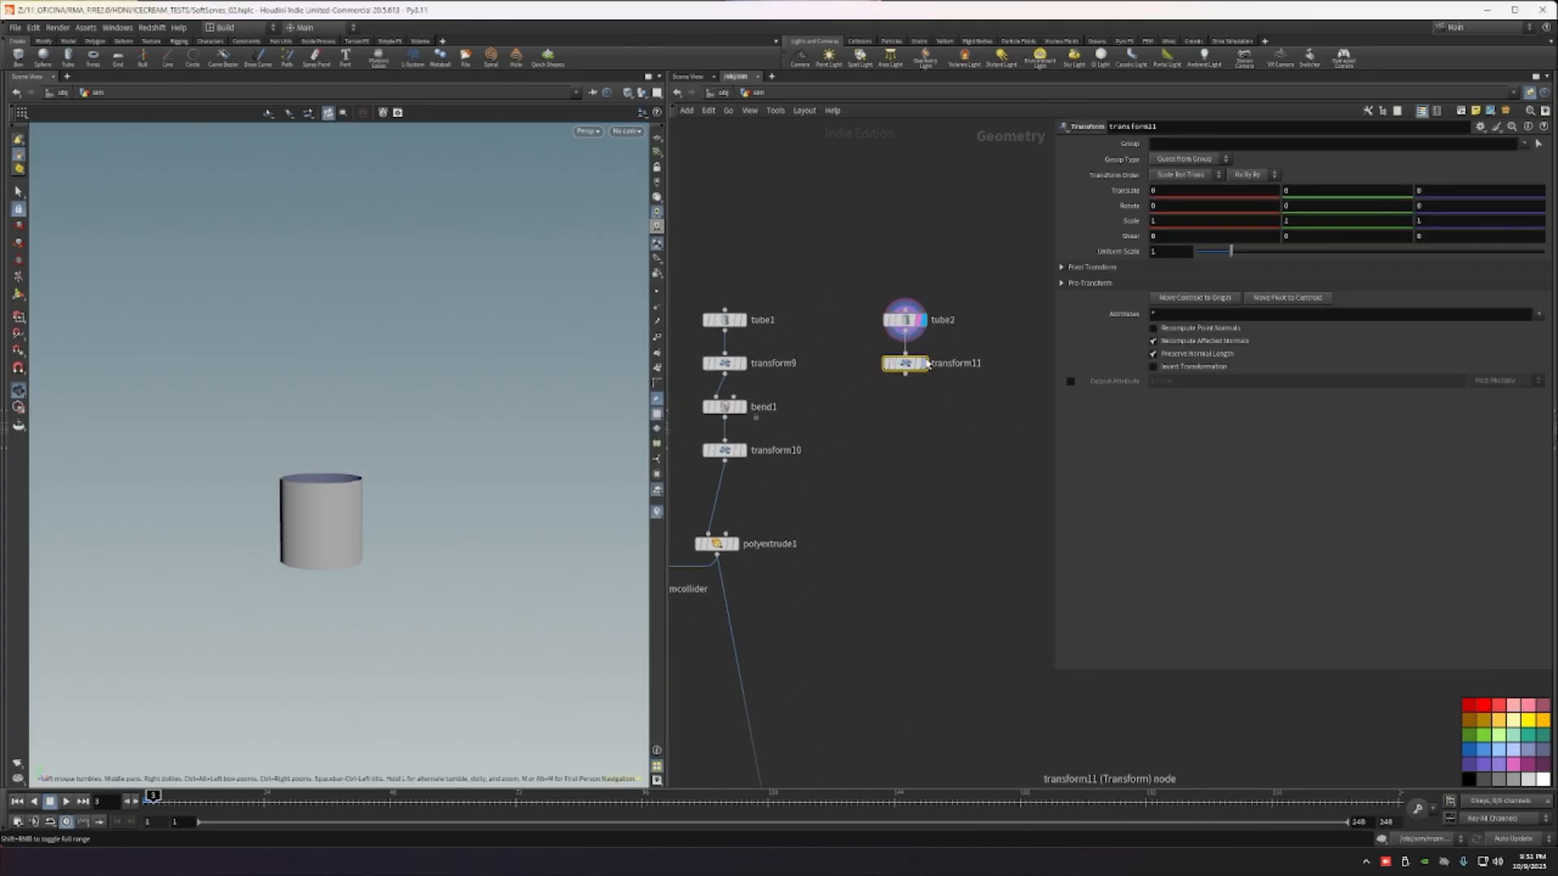
left_click(930, 386)
left_click_drag(1239, 255, 1271, 252)
Step: Show the grid with Smooth Wire Shaded display, and set the new tube to 22 rows and 32 columns
left_click(658, 150)
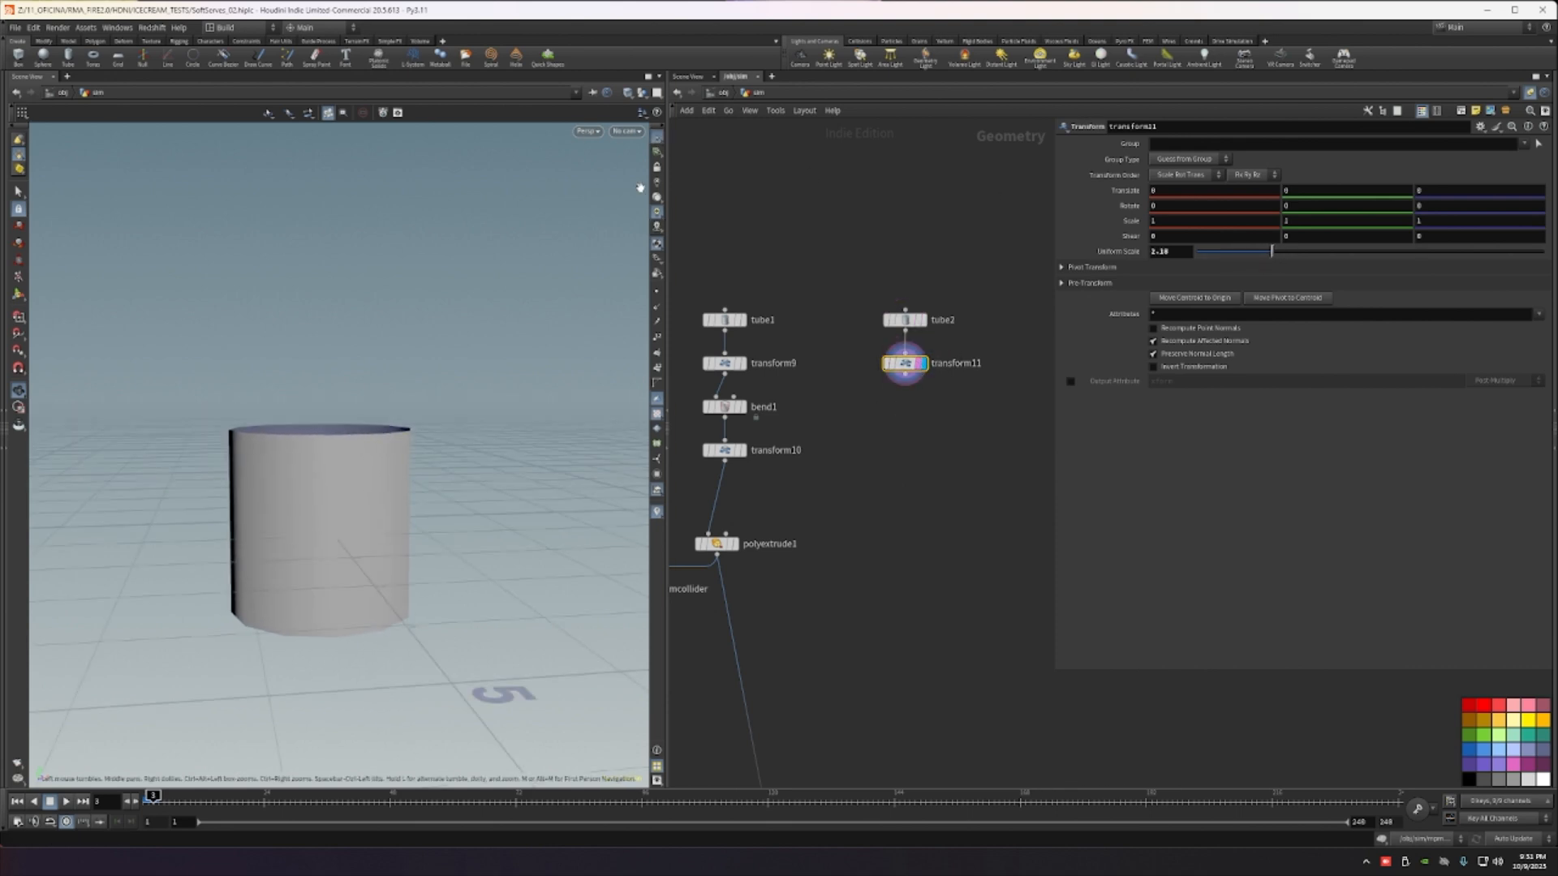
middle_click_drag(948, 526, 947, 475)
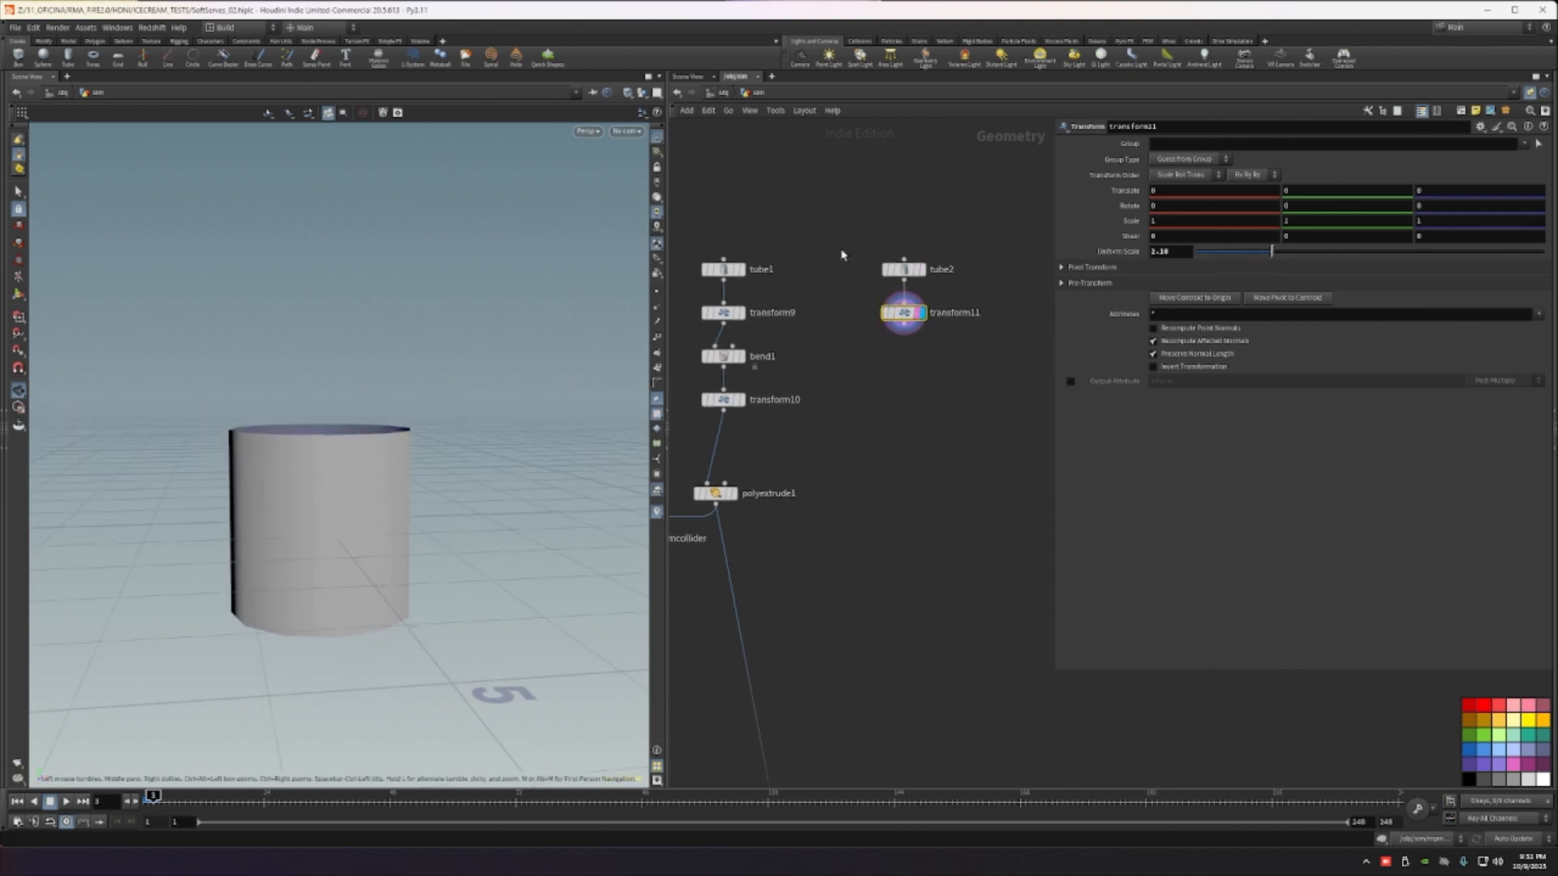
left_click(903, 269)
left_click(640, 93)
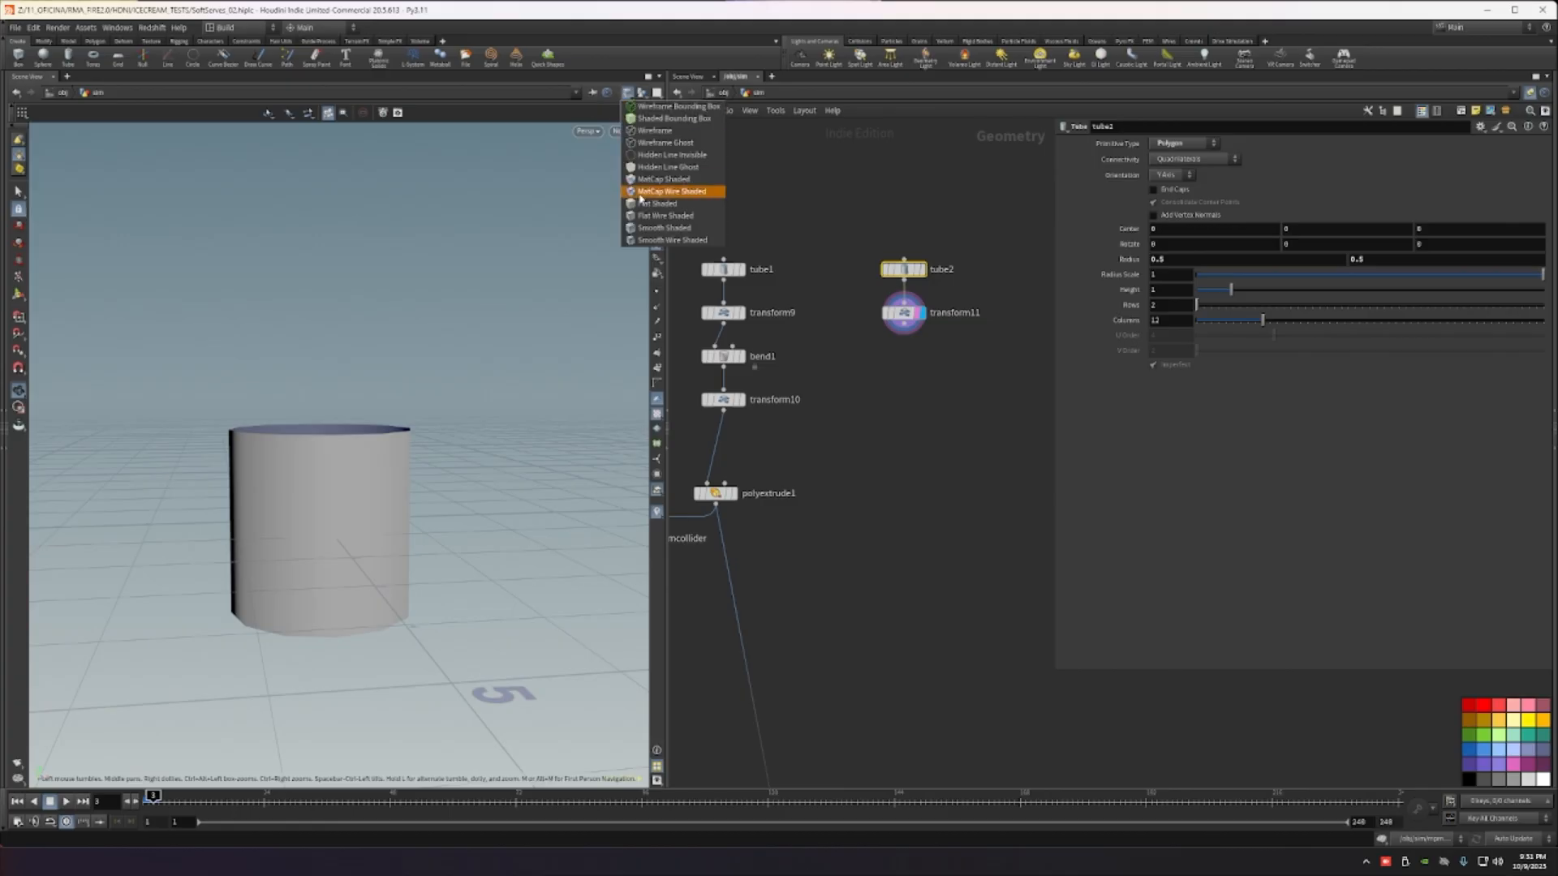
left_click(672, 240)
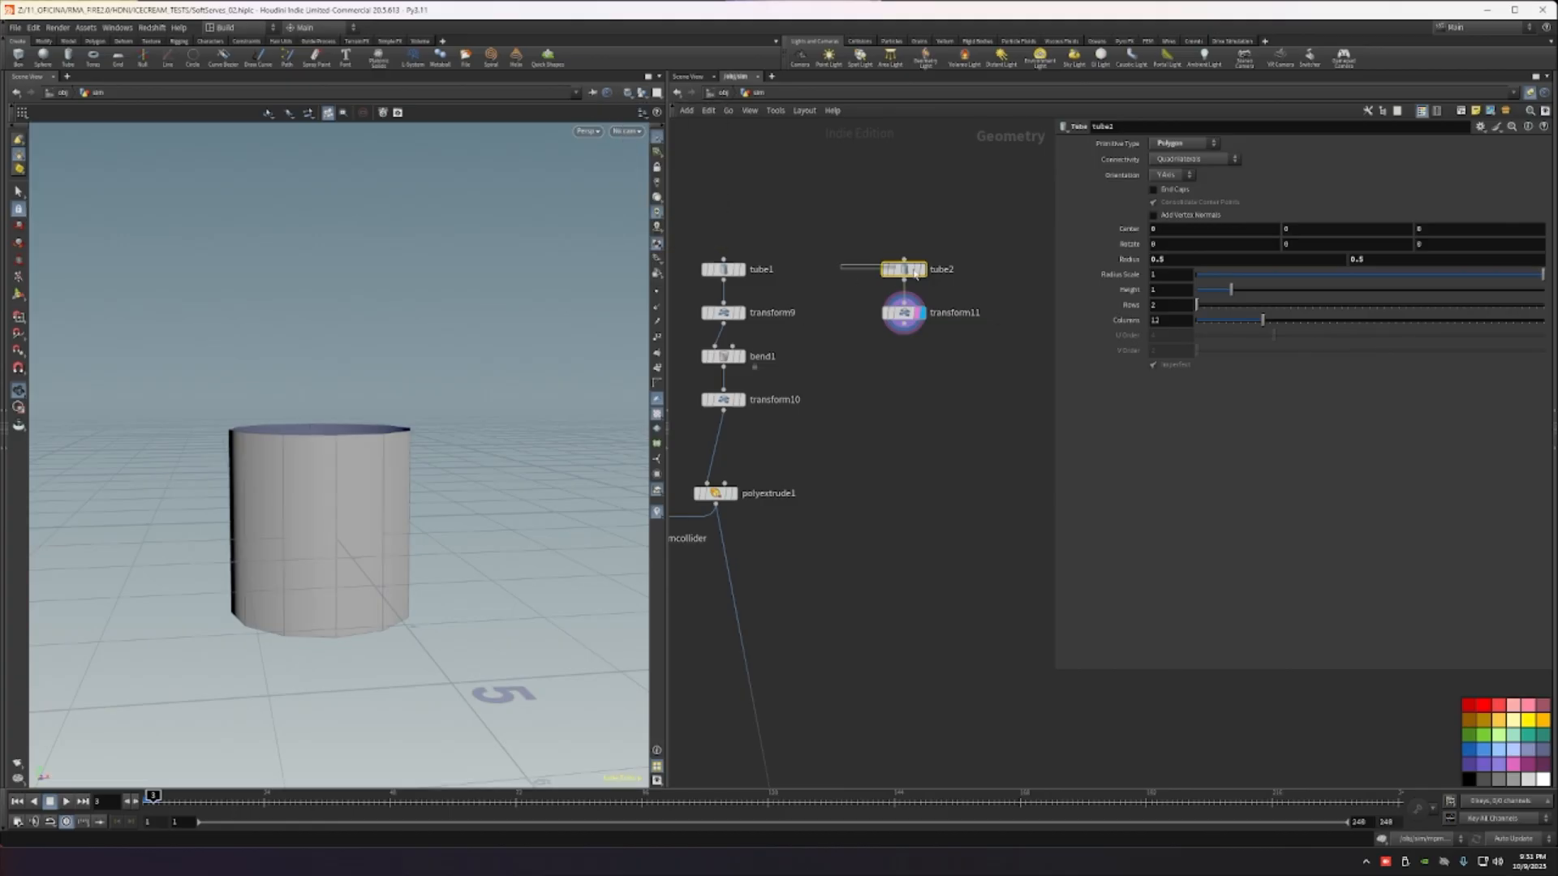
left_click_drag(1295, 332, 1329, 306)
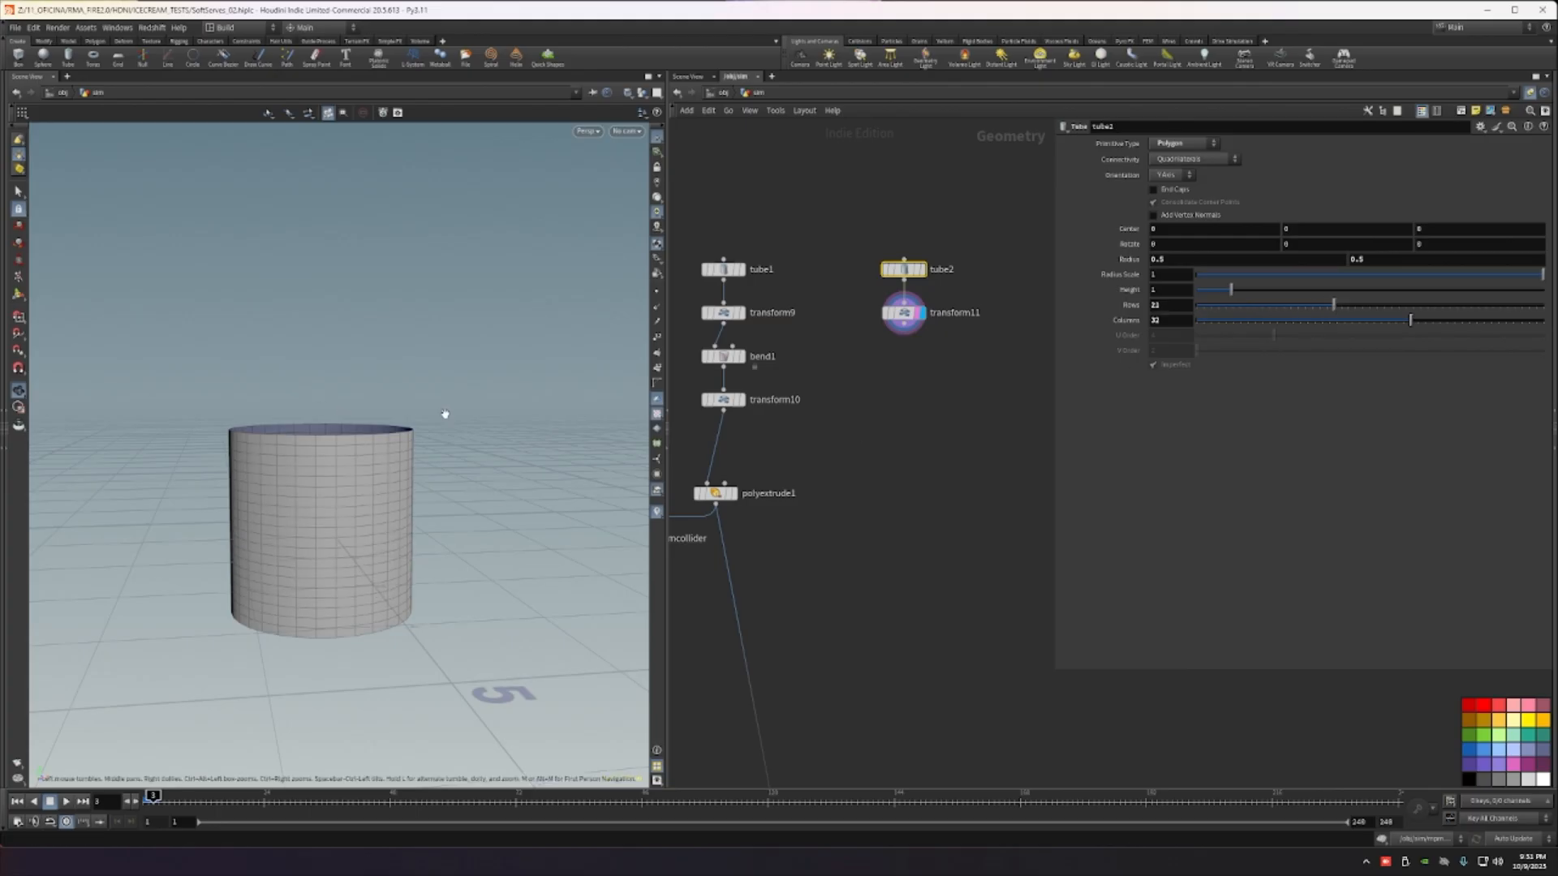
Step: Add a Bend node after the new transform and, in front view, define its capture region vertically along the tube's full height
key("space+2")
key("space+3")
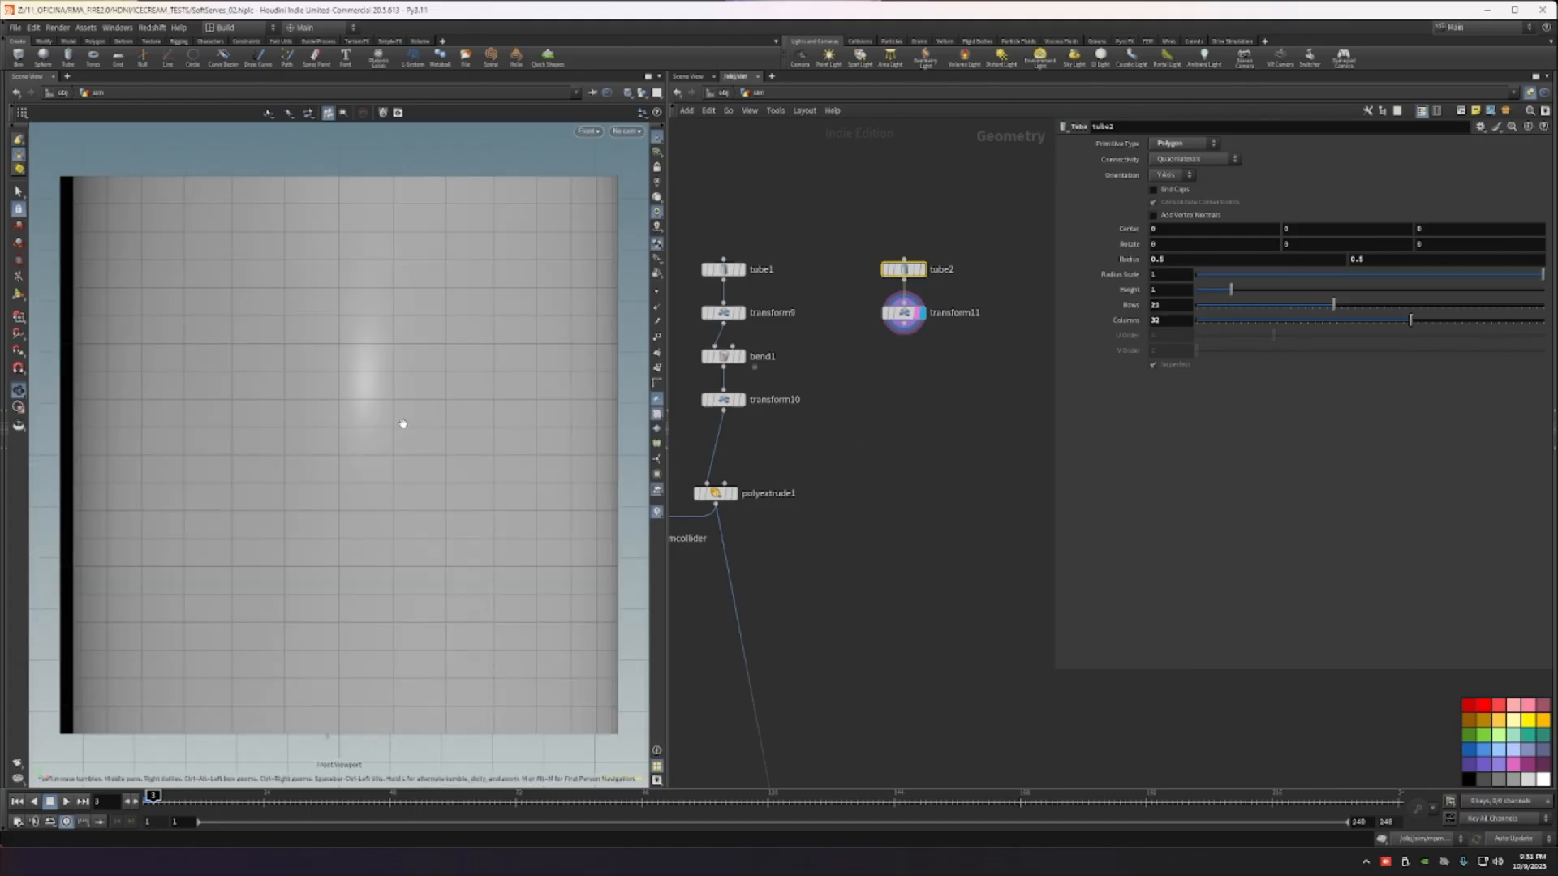
right_click_drag(406, 439, 294, 454)
key("Tab")
type("be")
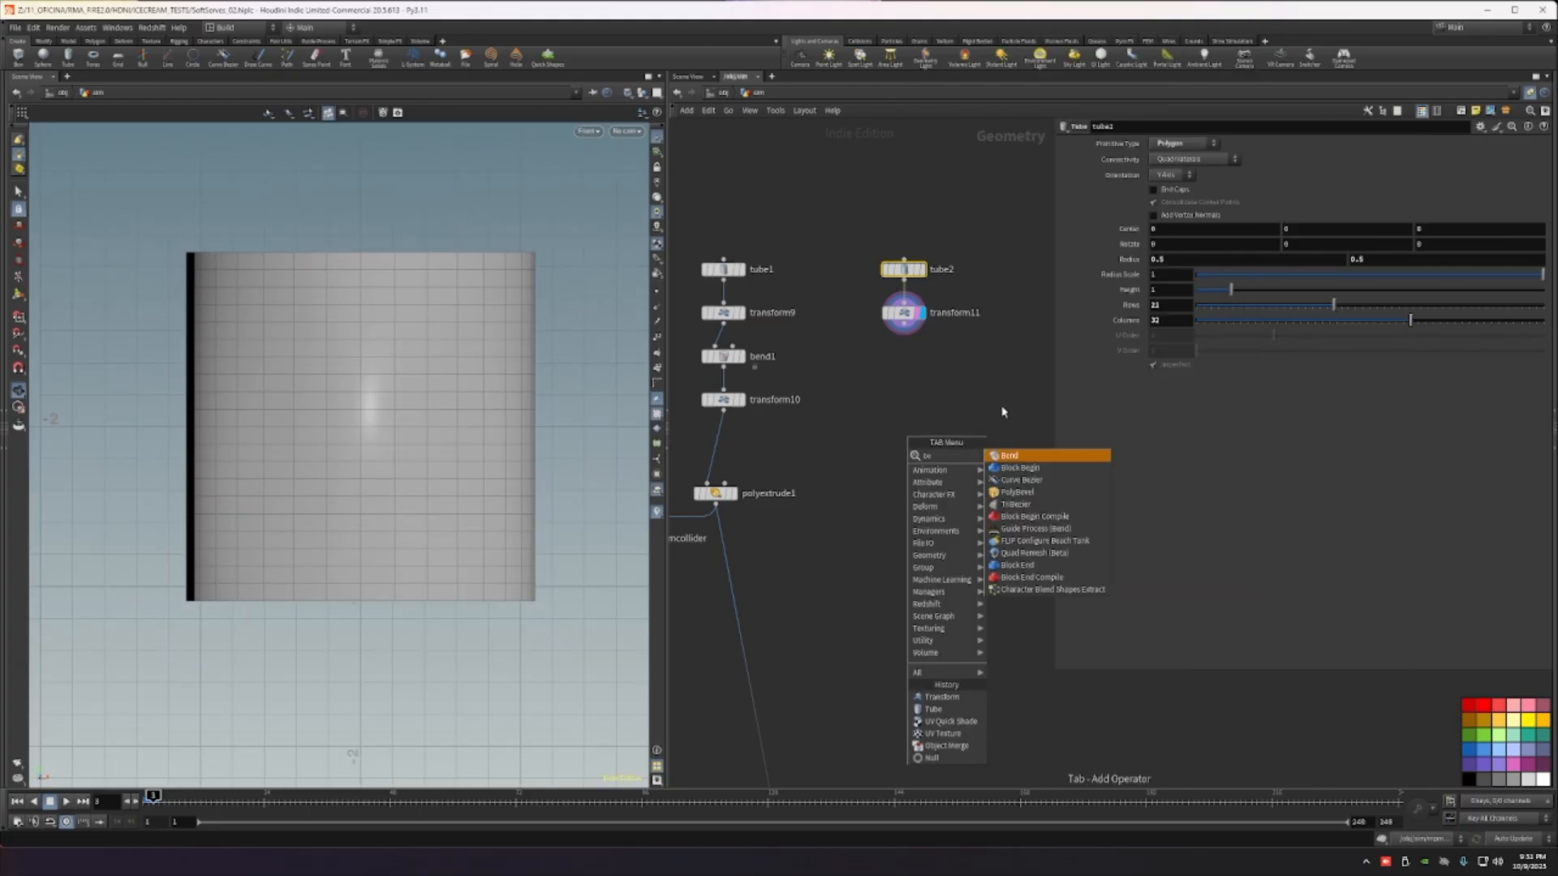
key("Return")
left_click(923, 367)
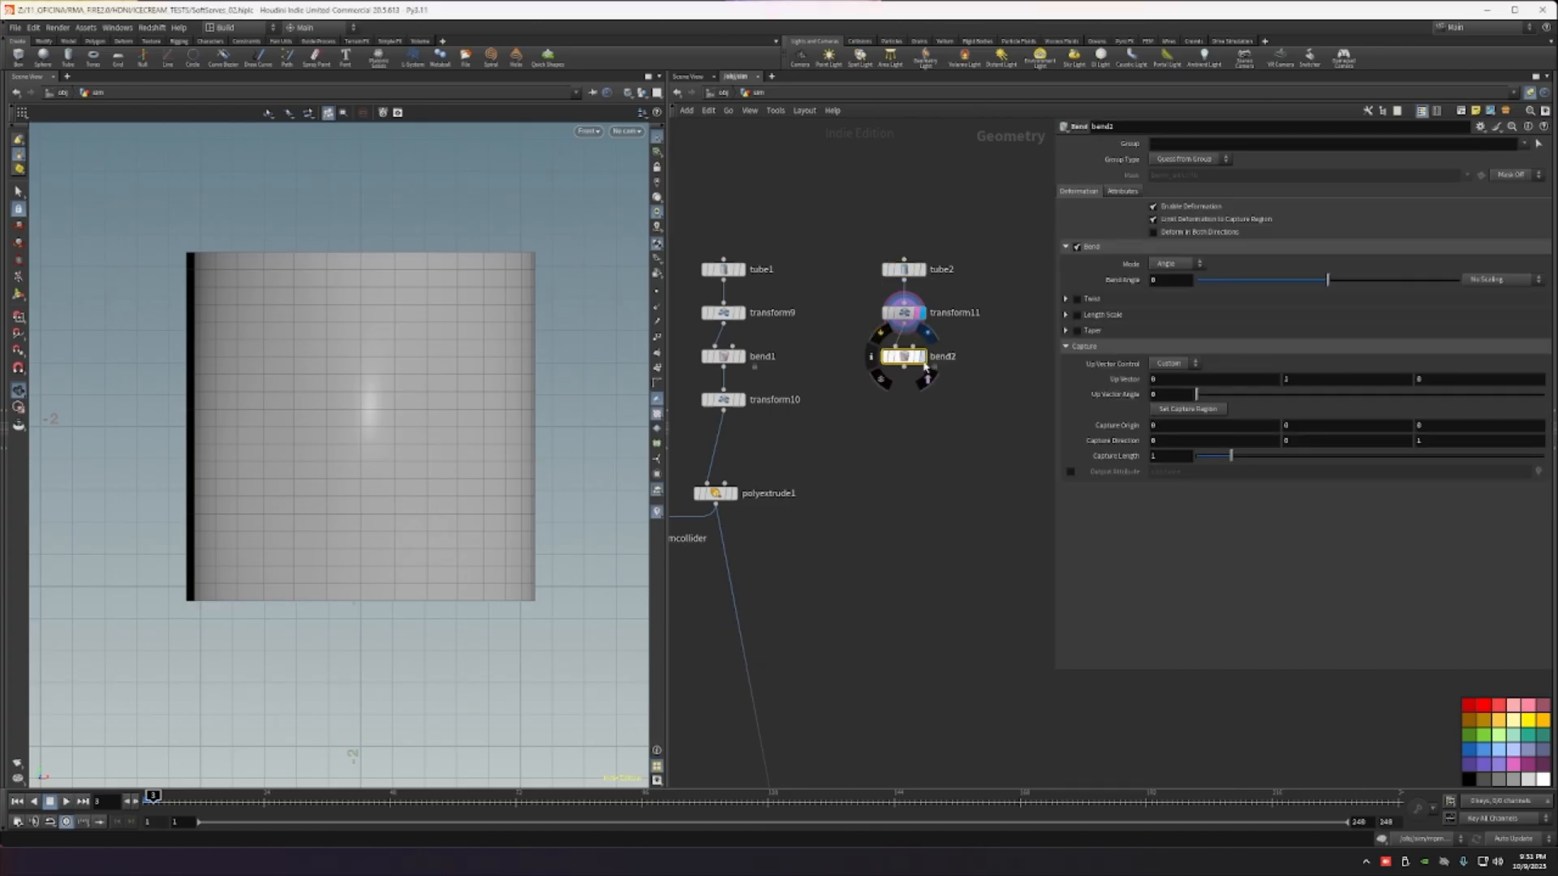
key("Return")
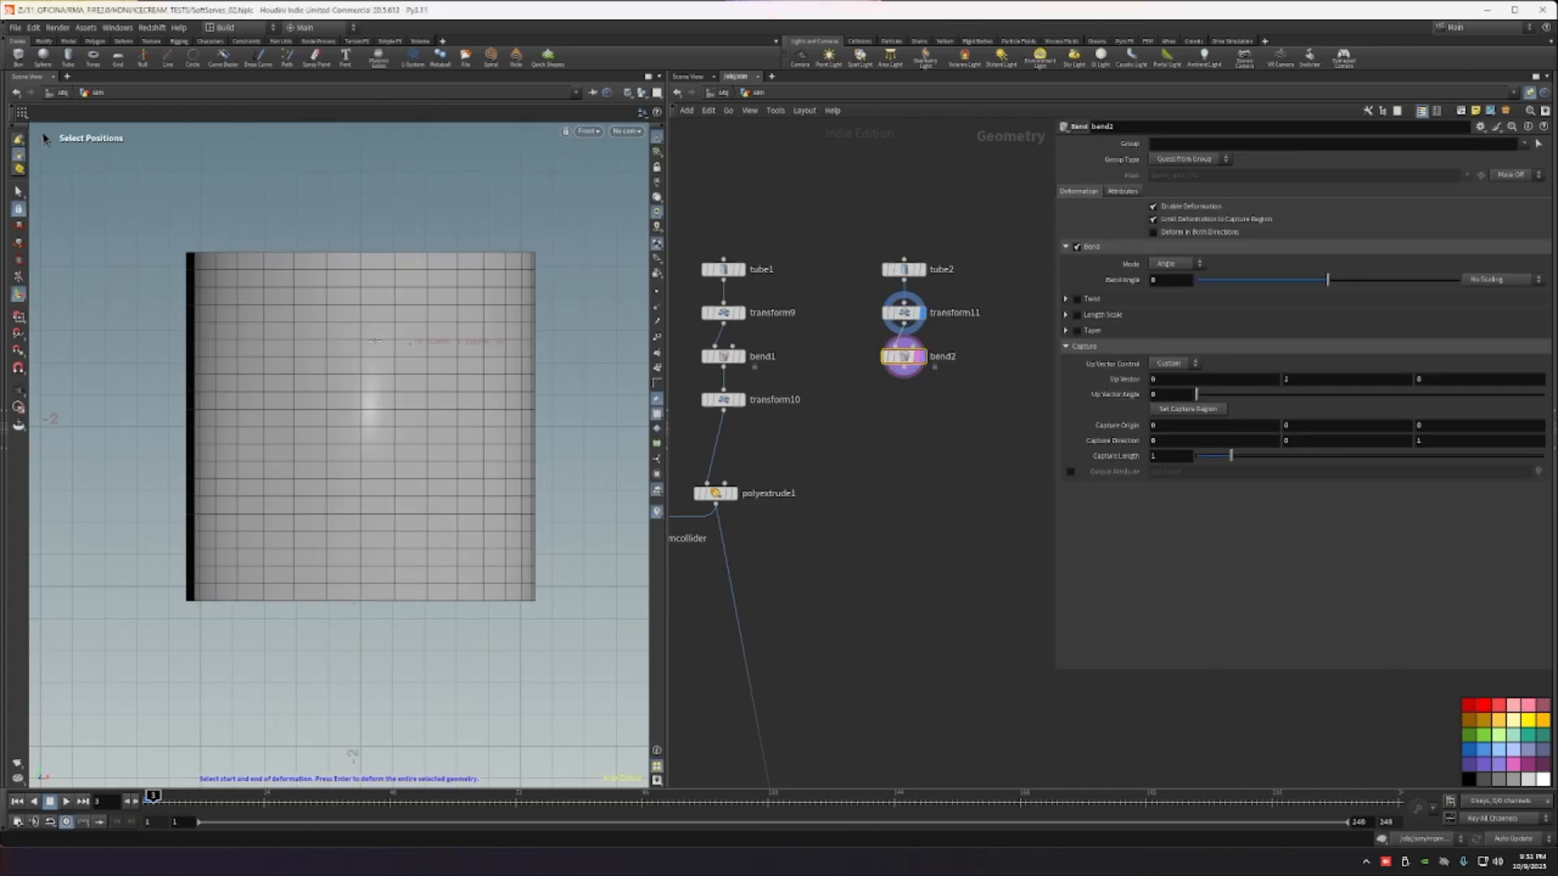
left_click(369, 235)
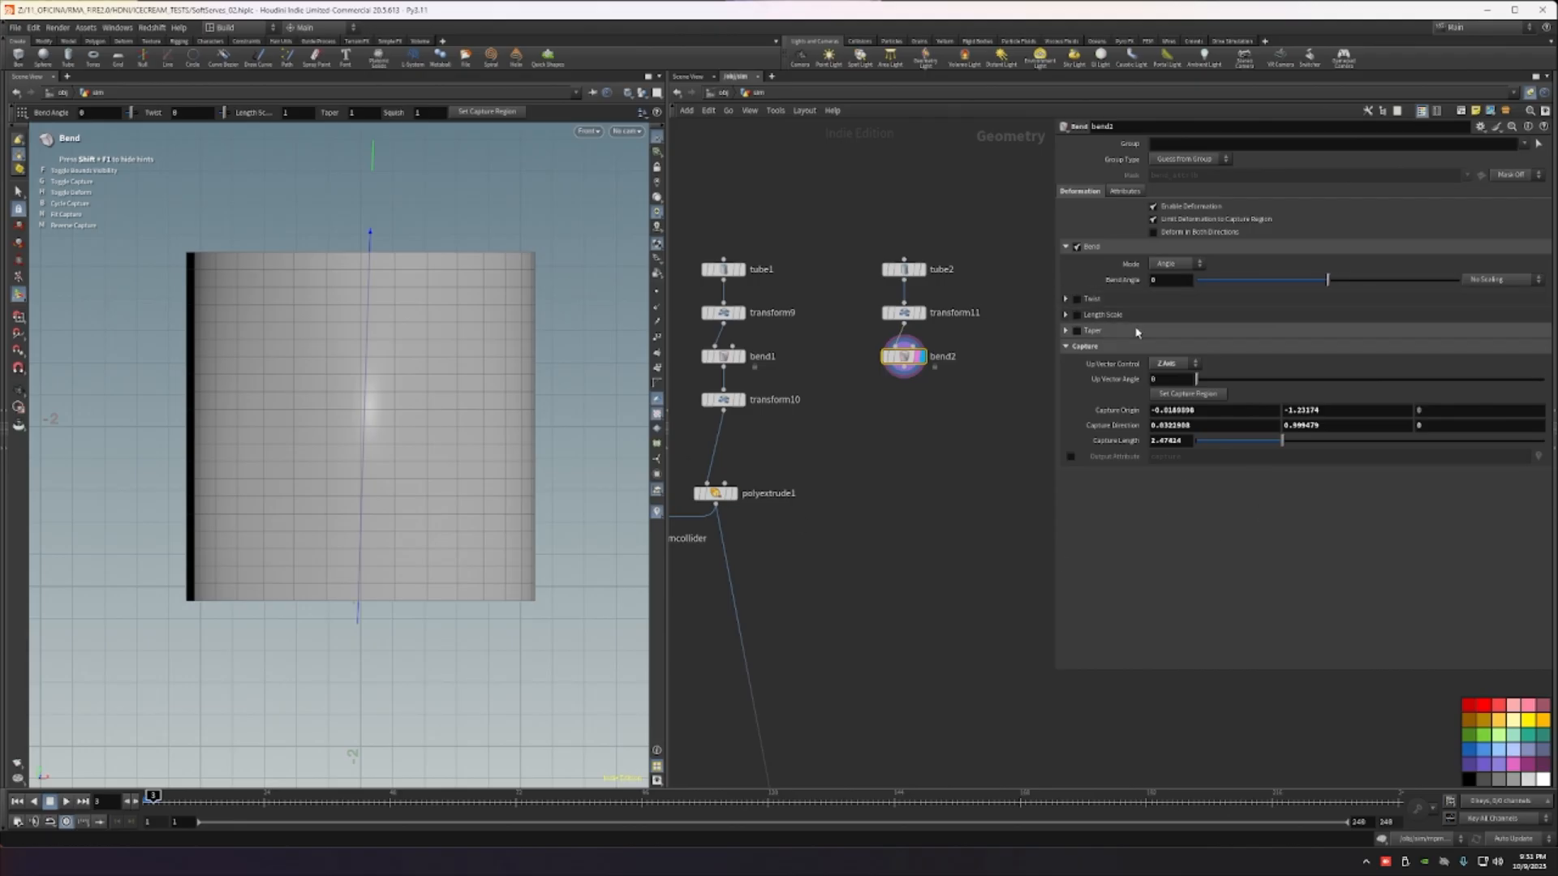
Step: Enable Taper on the new bend and set taper to about 1.2 and squash to about 0.023 for an hourglass shape
left_click(1077, 330)
left_click_drag(1327, 382, 1199, 399)
key("Escape")
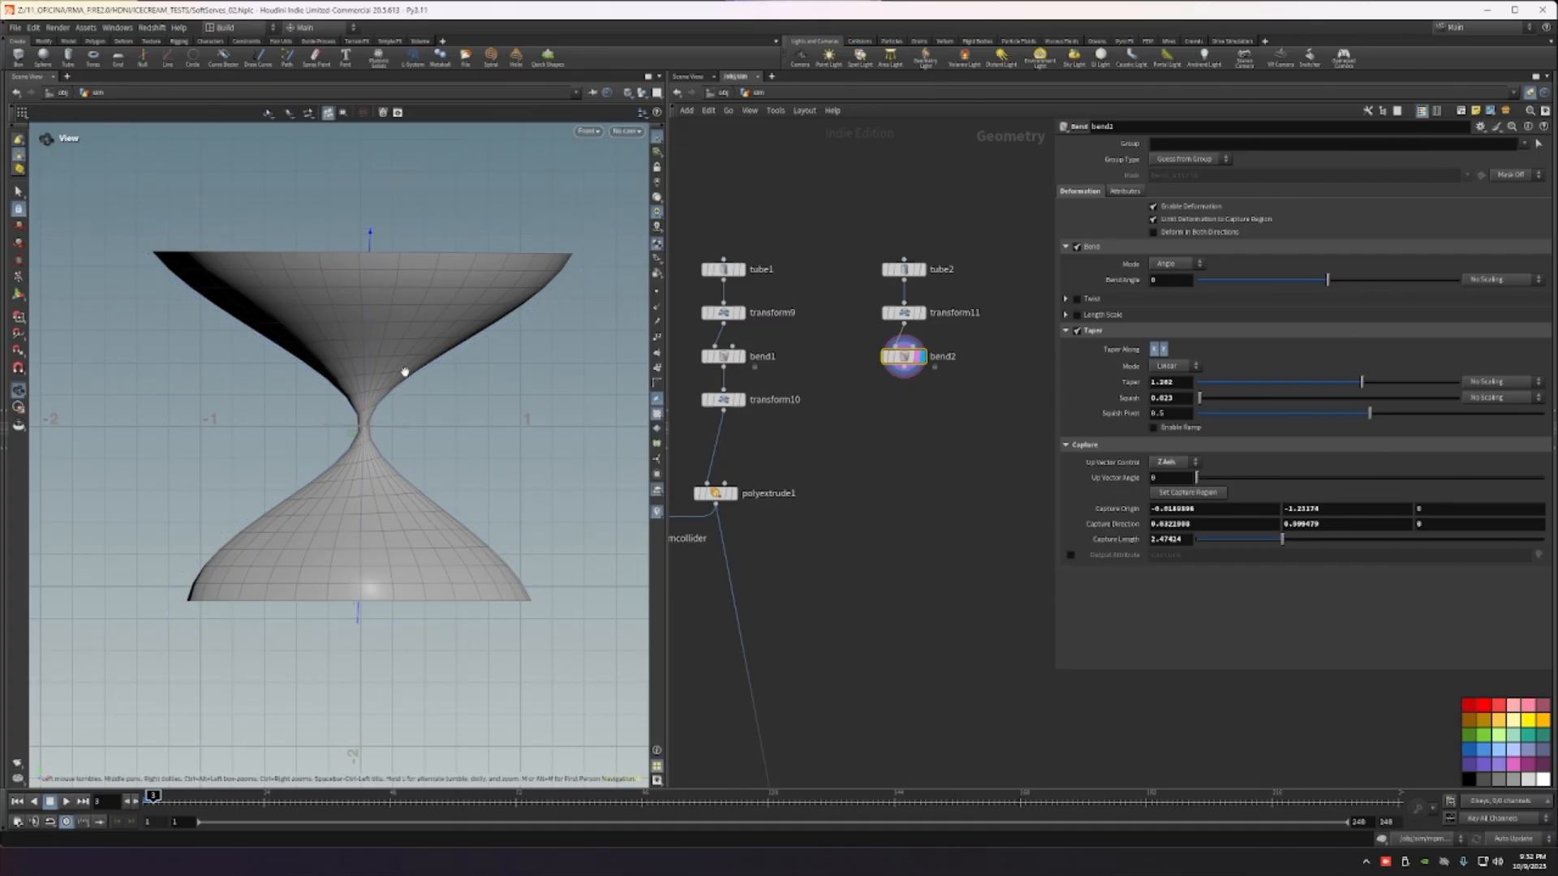
left_click_drag(430, 370, 406, 338)
key("Return")
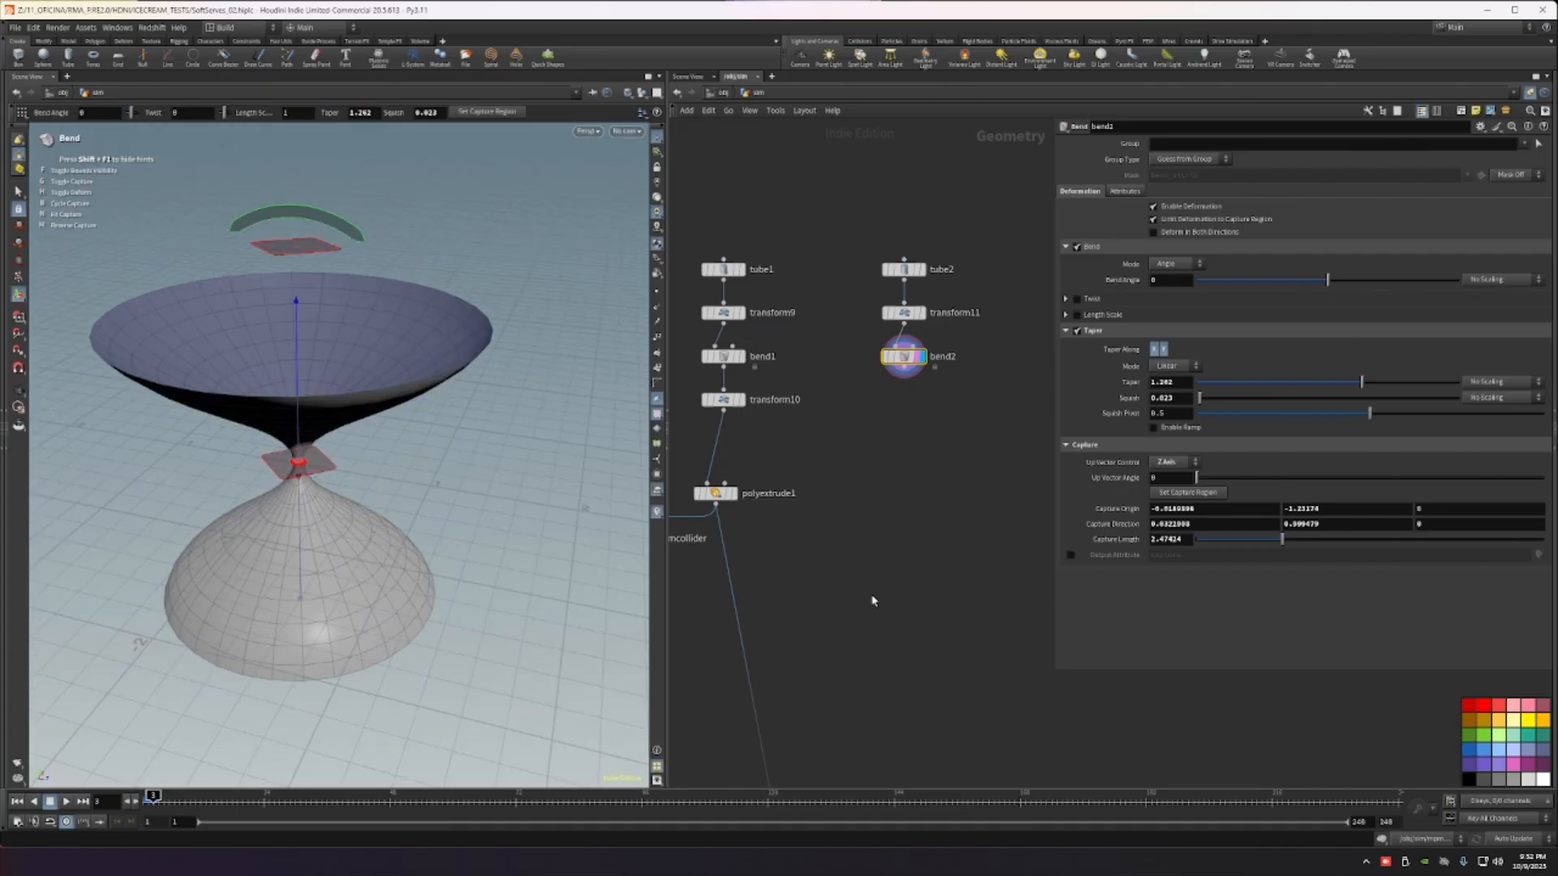
Step: Add a PolyExtrude node after the new bend, set its distance to about 0.165 and enable Output Back
left_click_drag(406, 519, 247, 456, "alt")
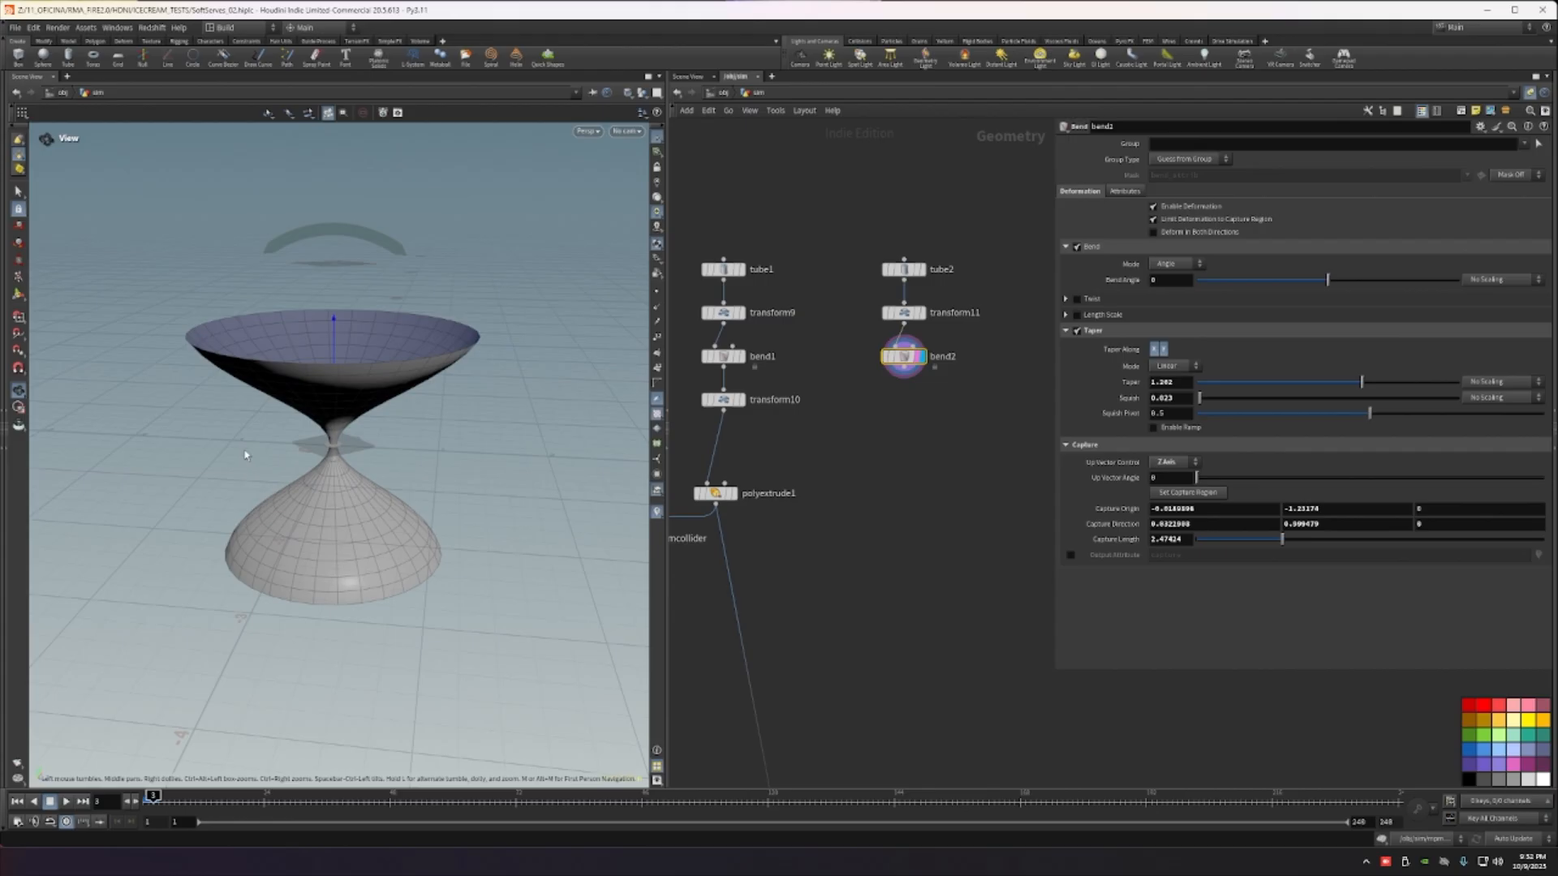
scroll(876, 414, "down", 2)
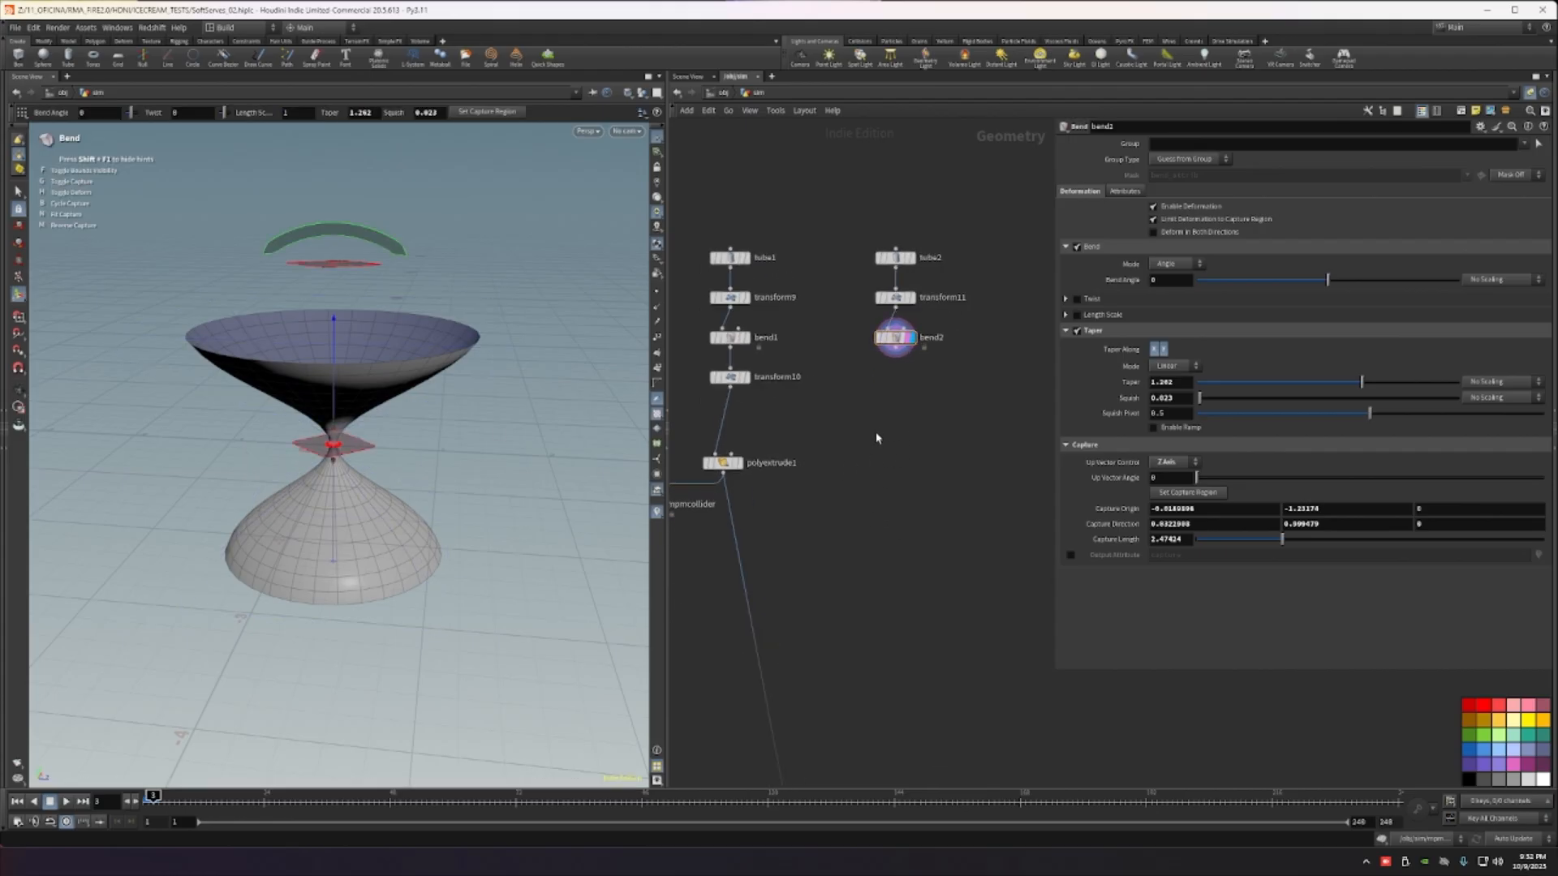
key("Tab")
key("Escape")
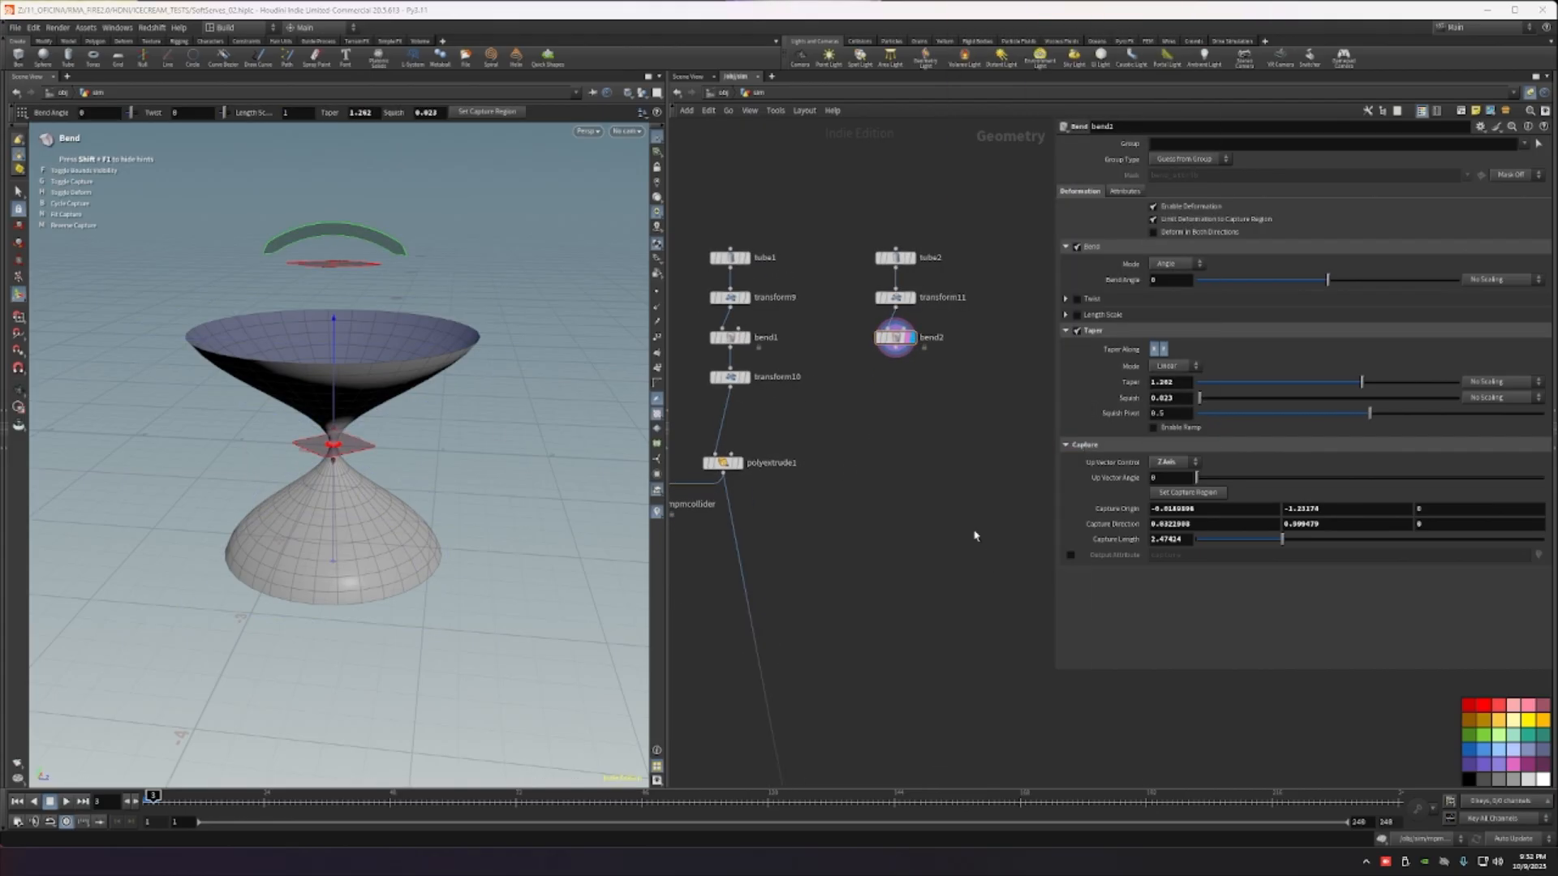
left_click(886, 376)
left_click(901, 377)
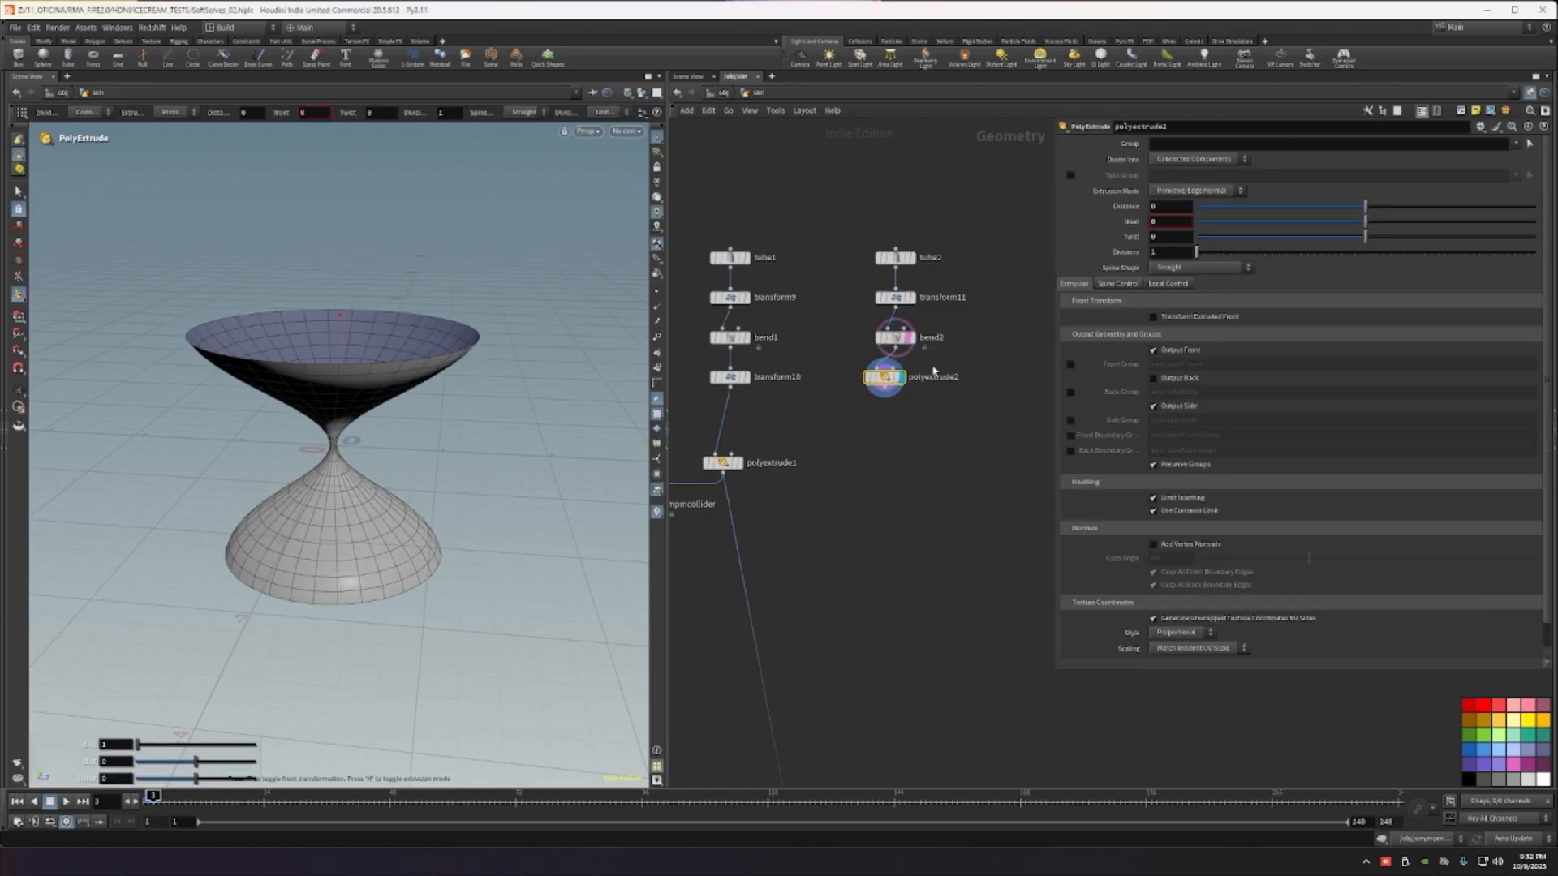
left_click_drag(1367, 207, 1393, 208)
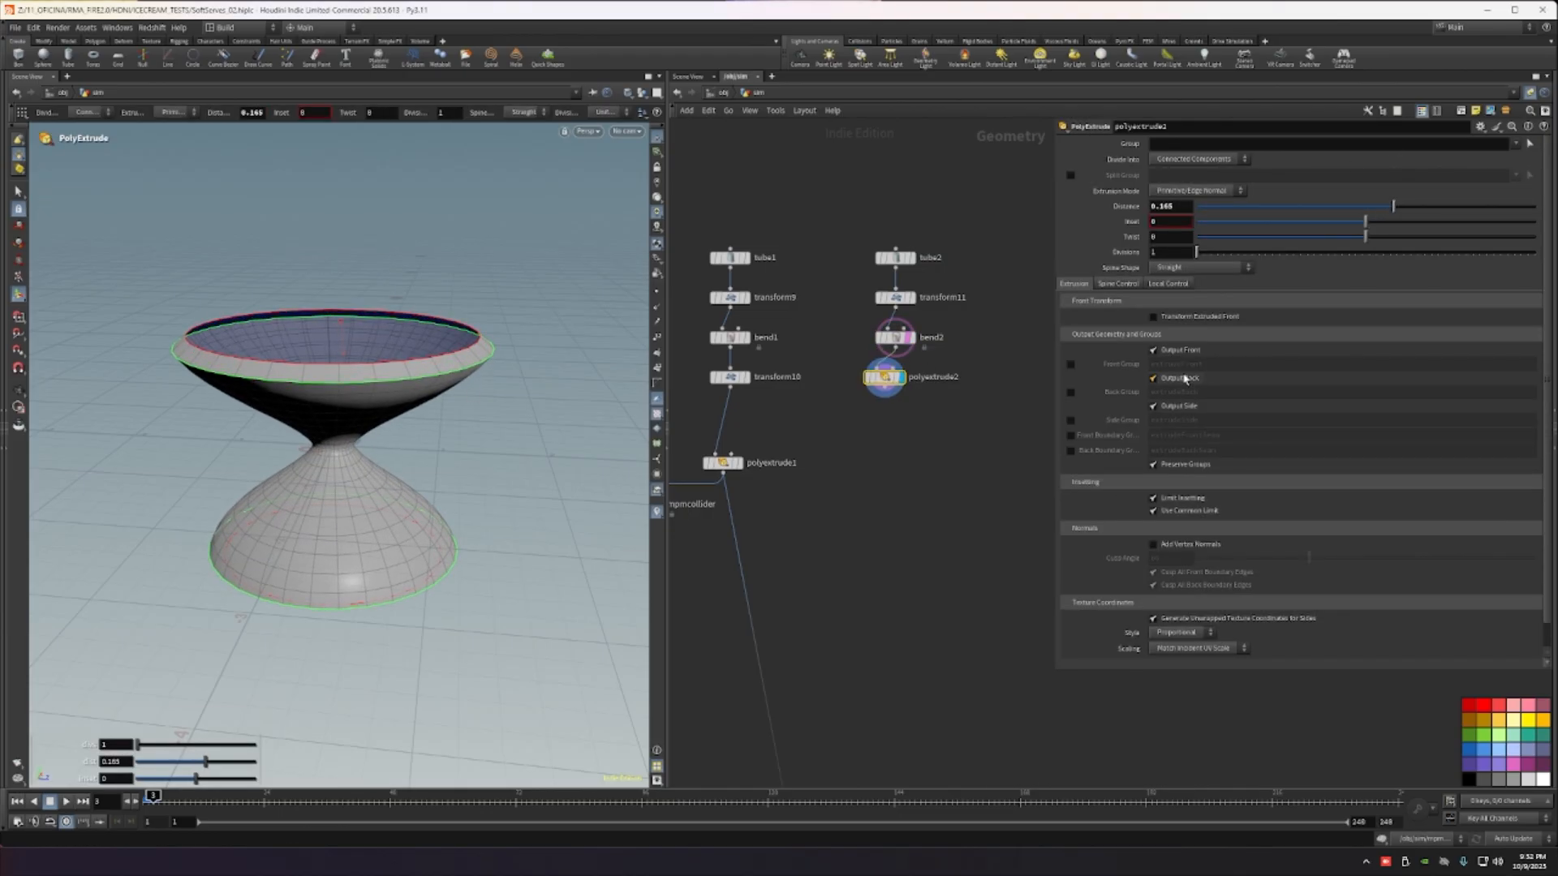
left_click(1184, 379)
left_click_drag(407, 341, 460, 549, "alt")
scroll(458, 433, "up", 5)
scroll(458, 433, "down", 5)
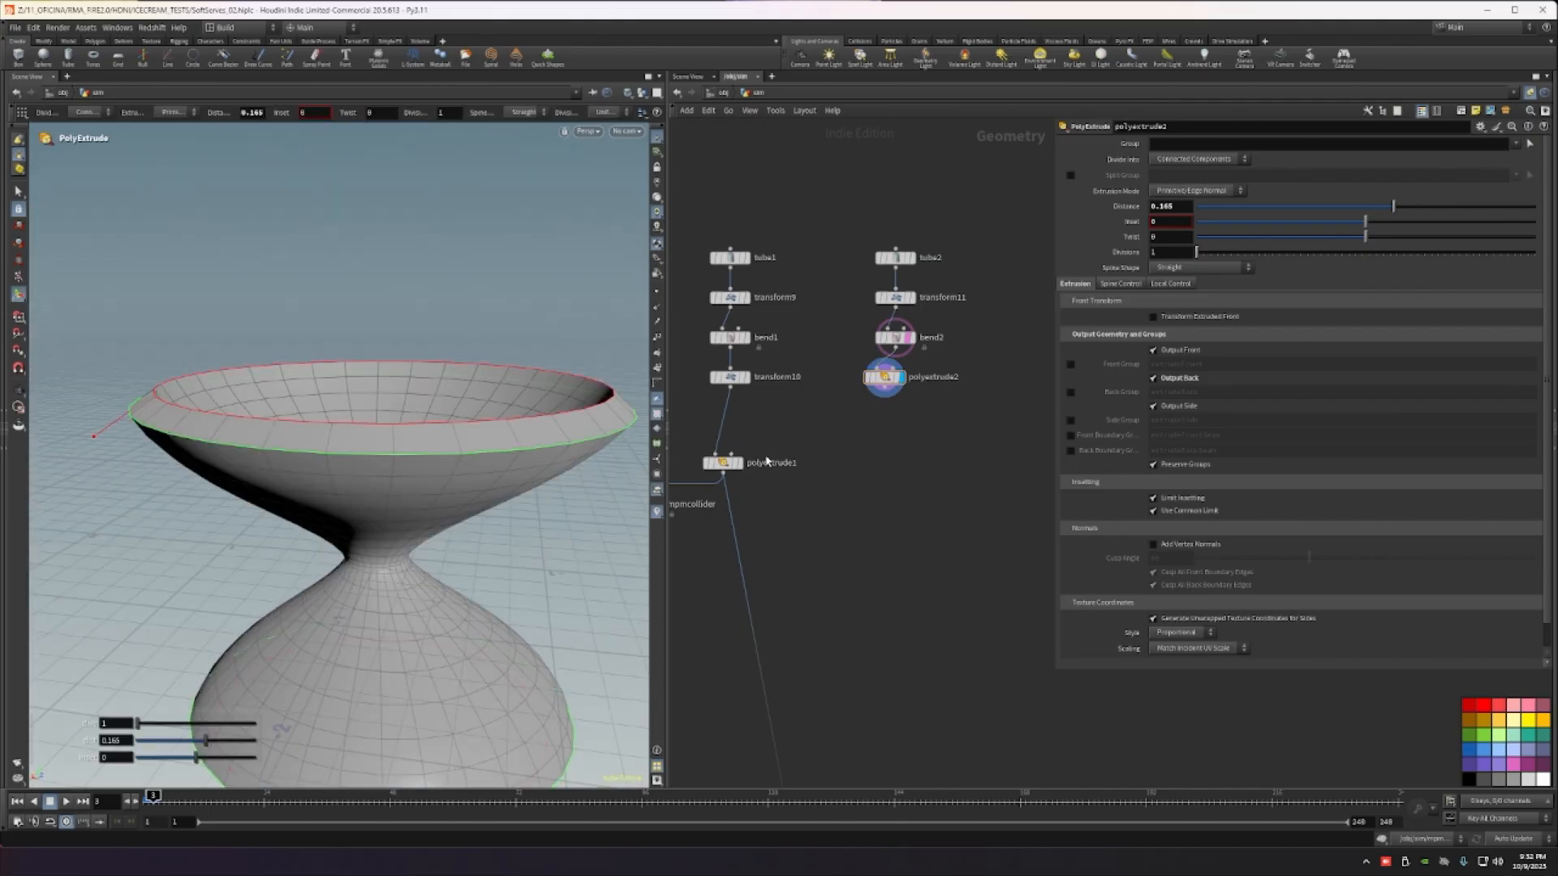
Step: Display the original polyextrude1 node and delete the demonstration chain from tube2 to its PolyExtrude
scroll(766, 461, "up", 2)
left_click(722, 461)
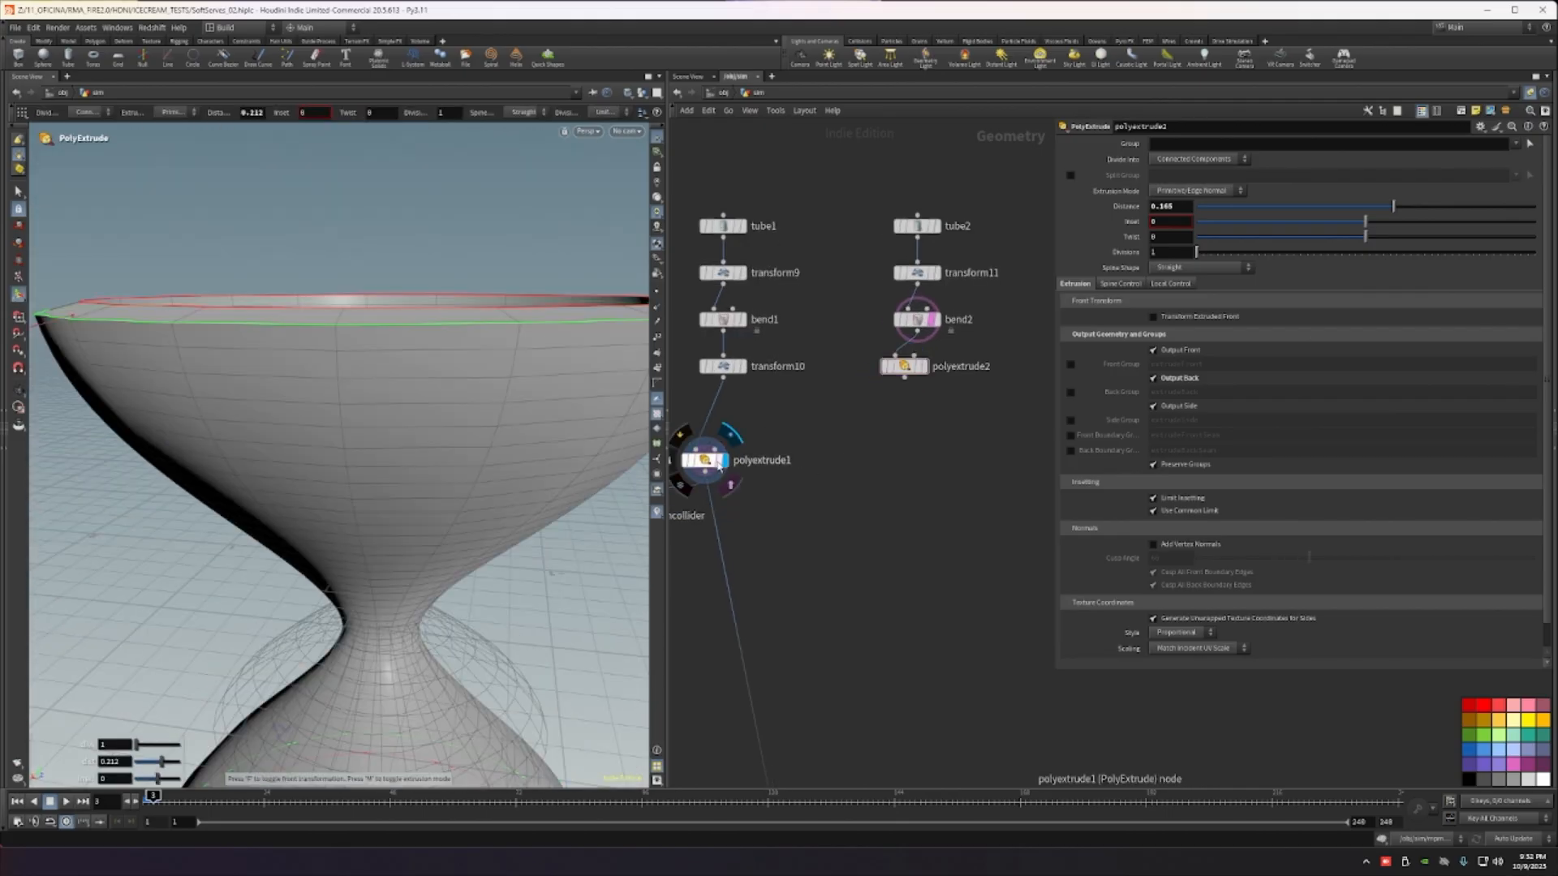
scroll(487, 438, "down", 4)
left_click_drag(495, 398, 442, 495, "alt")
left_click_drag(845, 184, 945, 424)
key("Delete")
Step: Place an MPM Configure setup in the empty area beside the existing MPM network
scroll(939, 427, "down", 5)
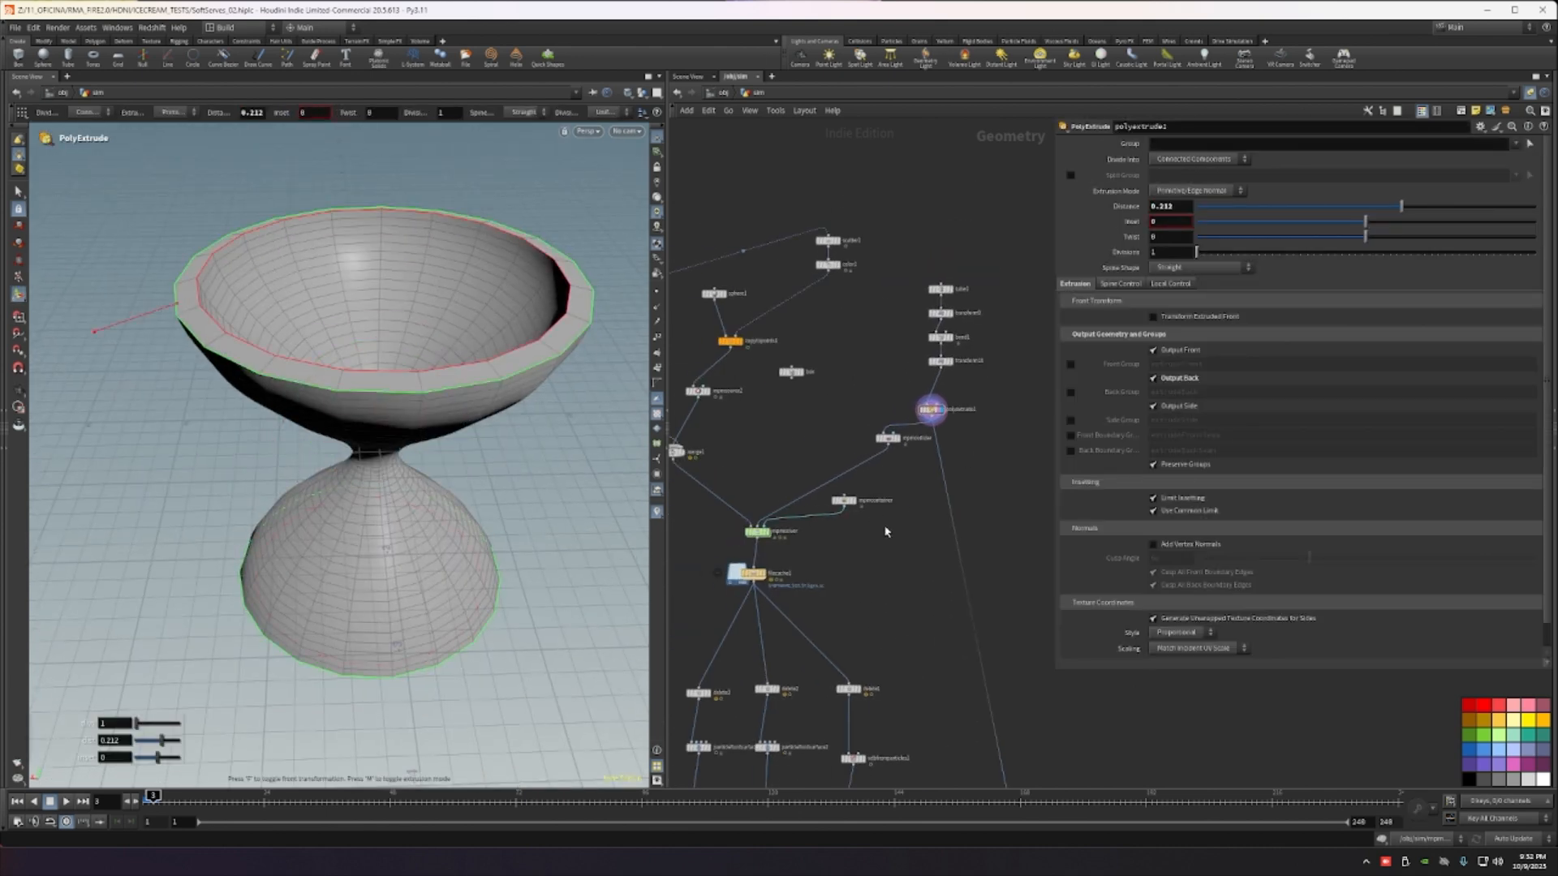
right_click_drag(885, 532, 876, 567)
middle_click_drag(746, 525, 835, 479)
right_click_drag(835, 480, 786, 544)
middle_click_drag(786, 545, 897, 481)
key("Tab")
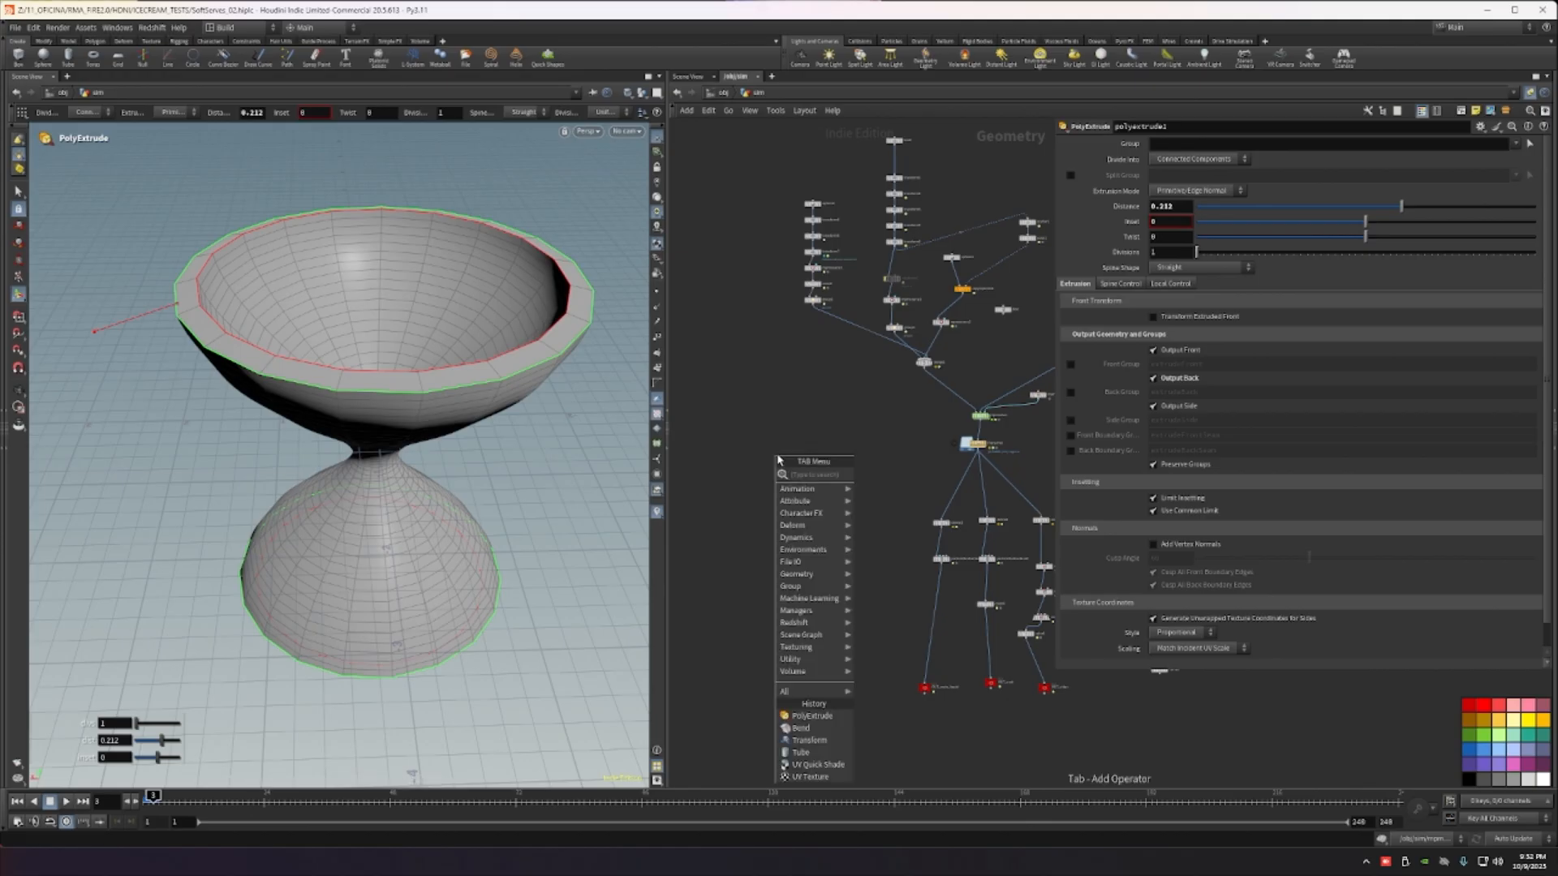
type("mpmconf")
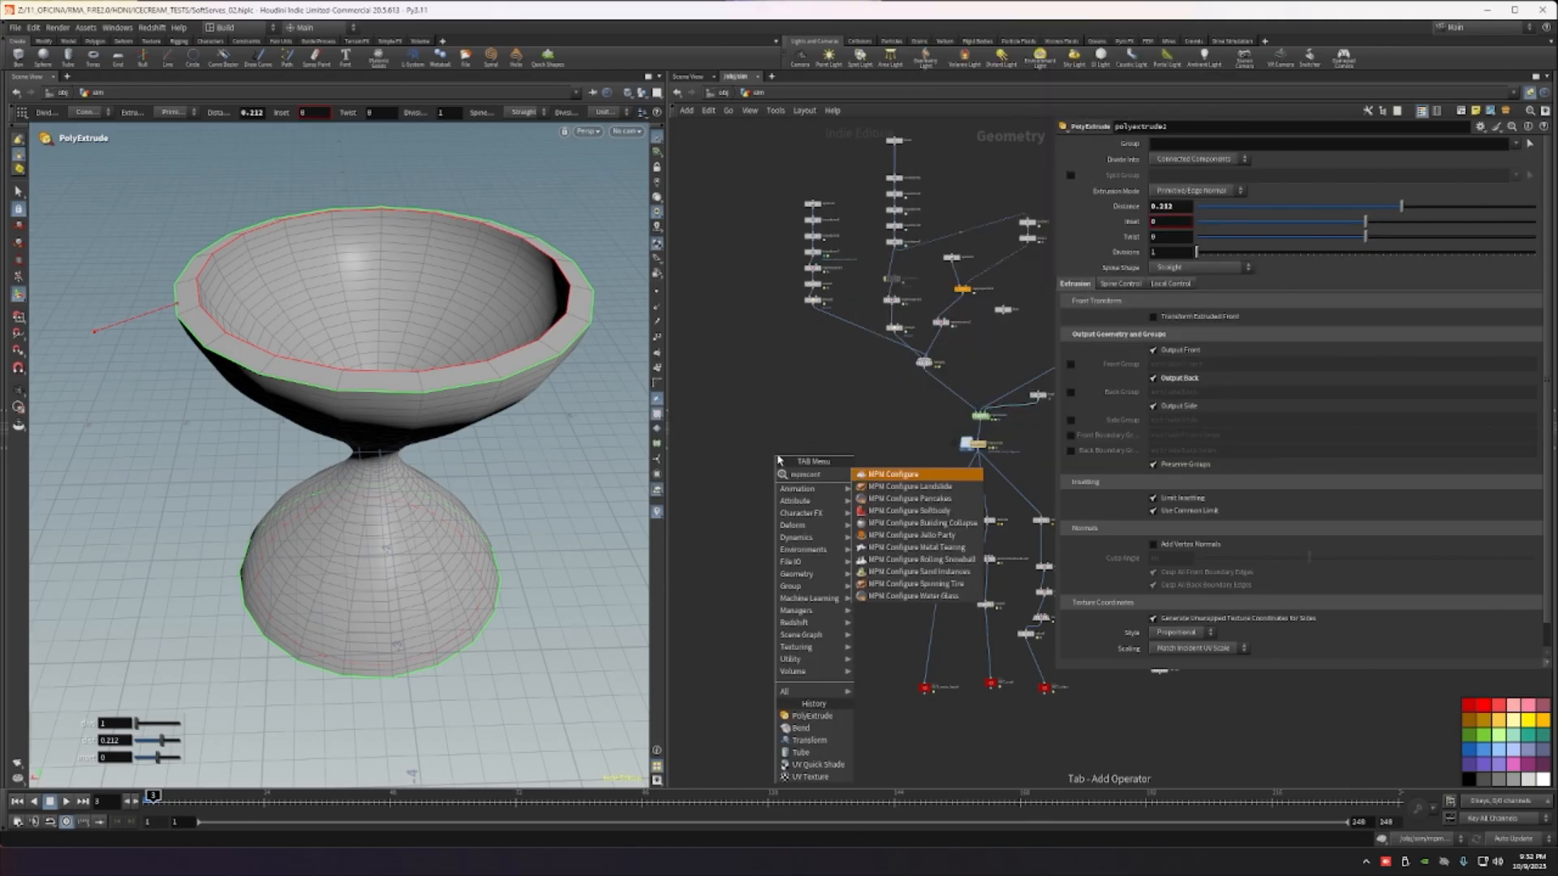
key("Return")
left_click(777, 457)
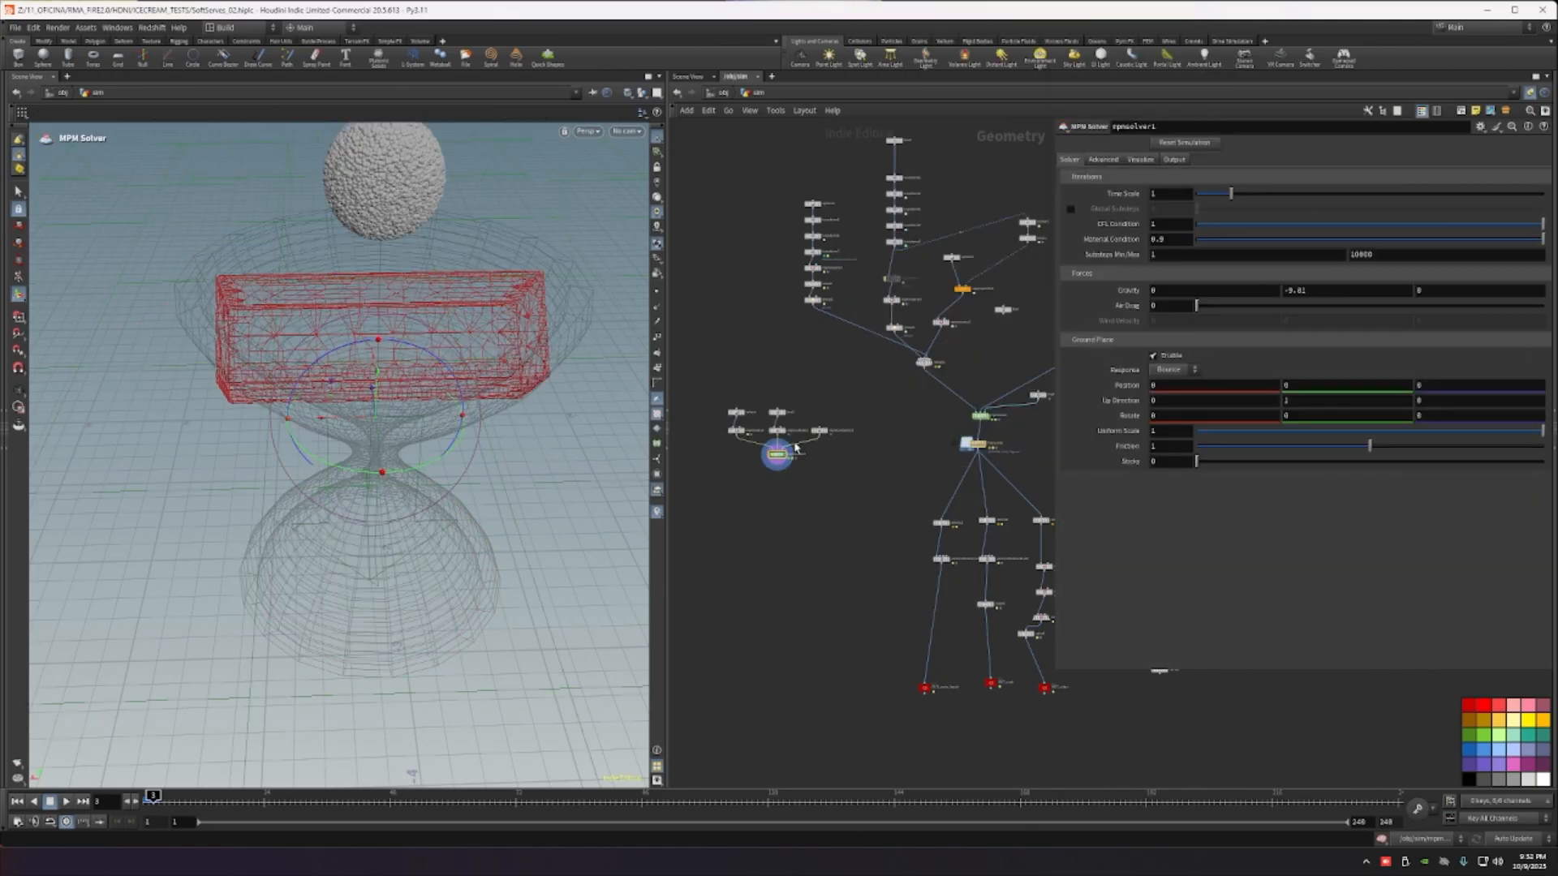
Step: Delete the default box1 node that feeds the MPM collider in the new setup
scroll(773, 491, "up", 5)
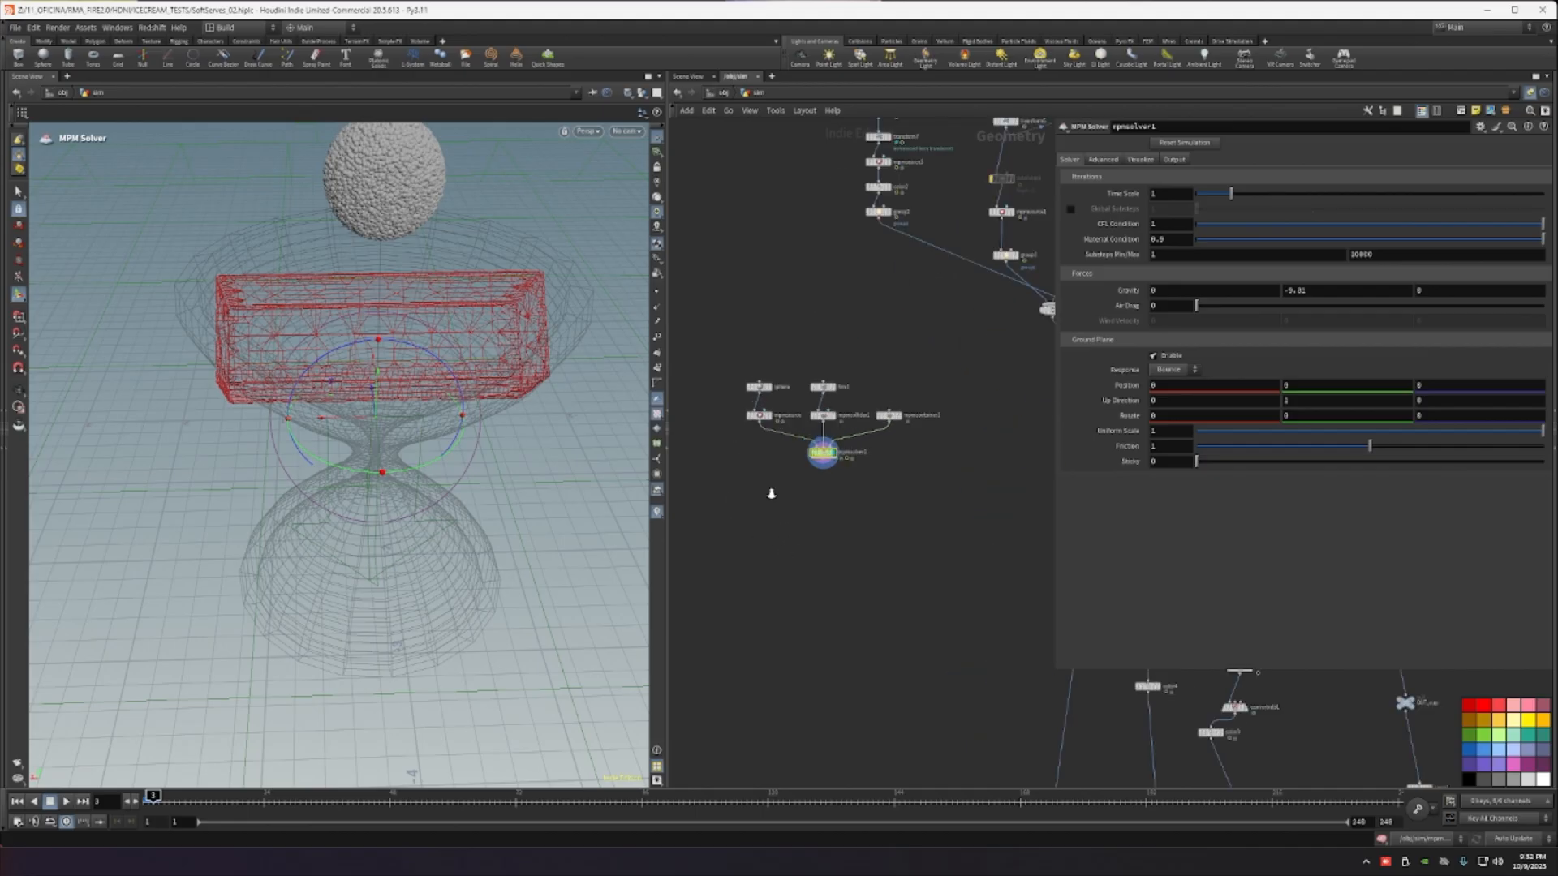
left_click_drag(781, 440, 942, 491)
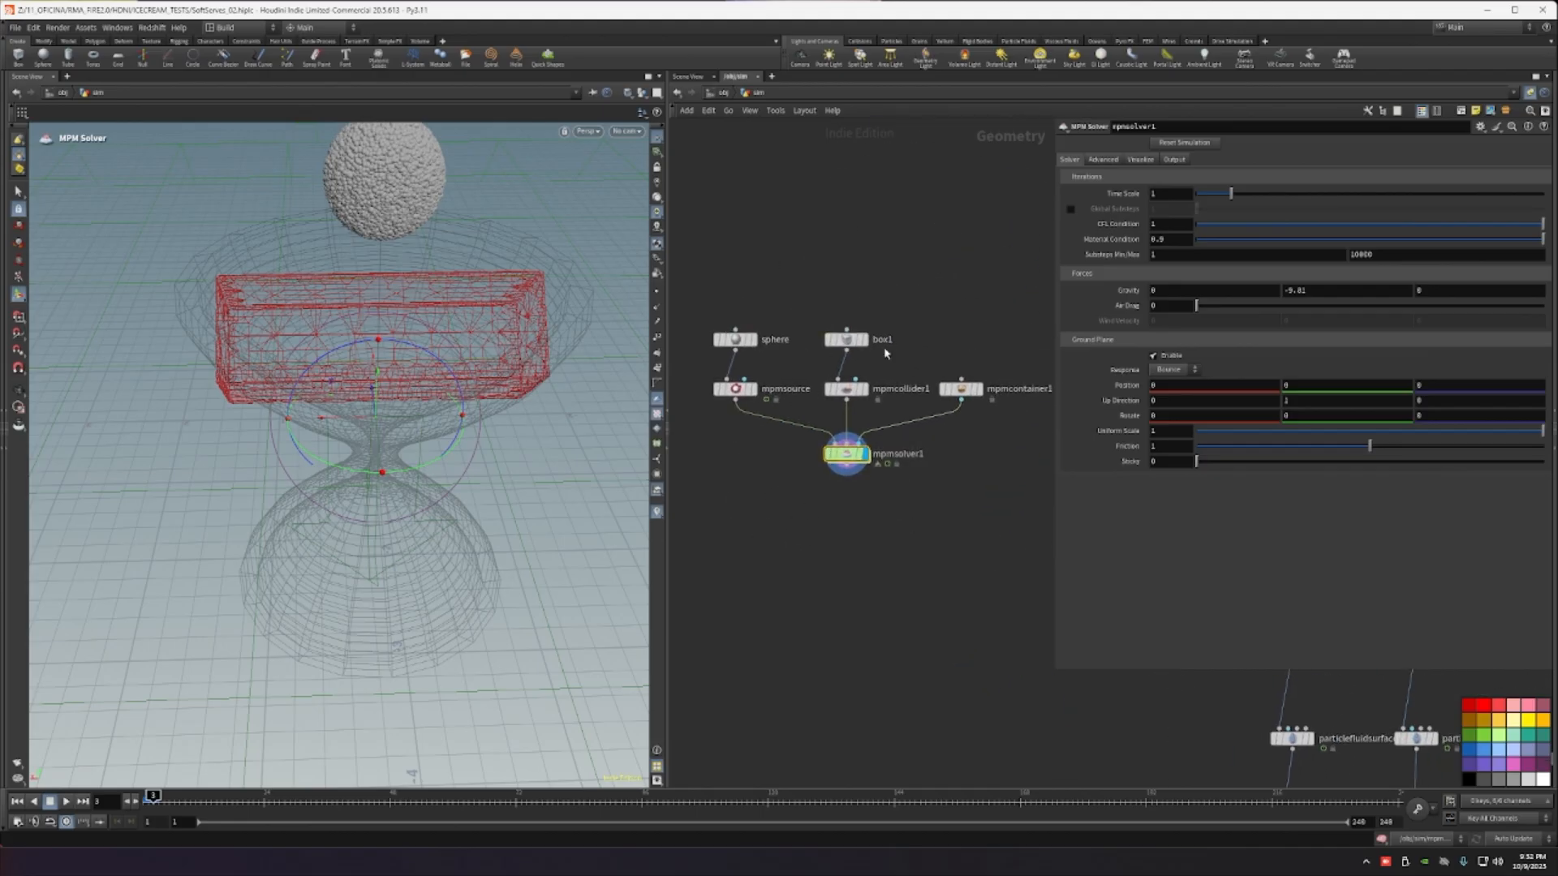
left_click_drag(828, 292, 870, 357)
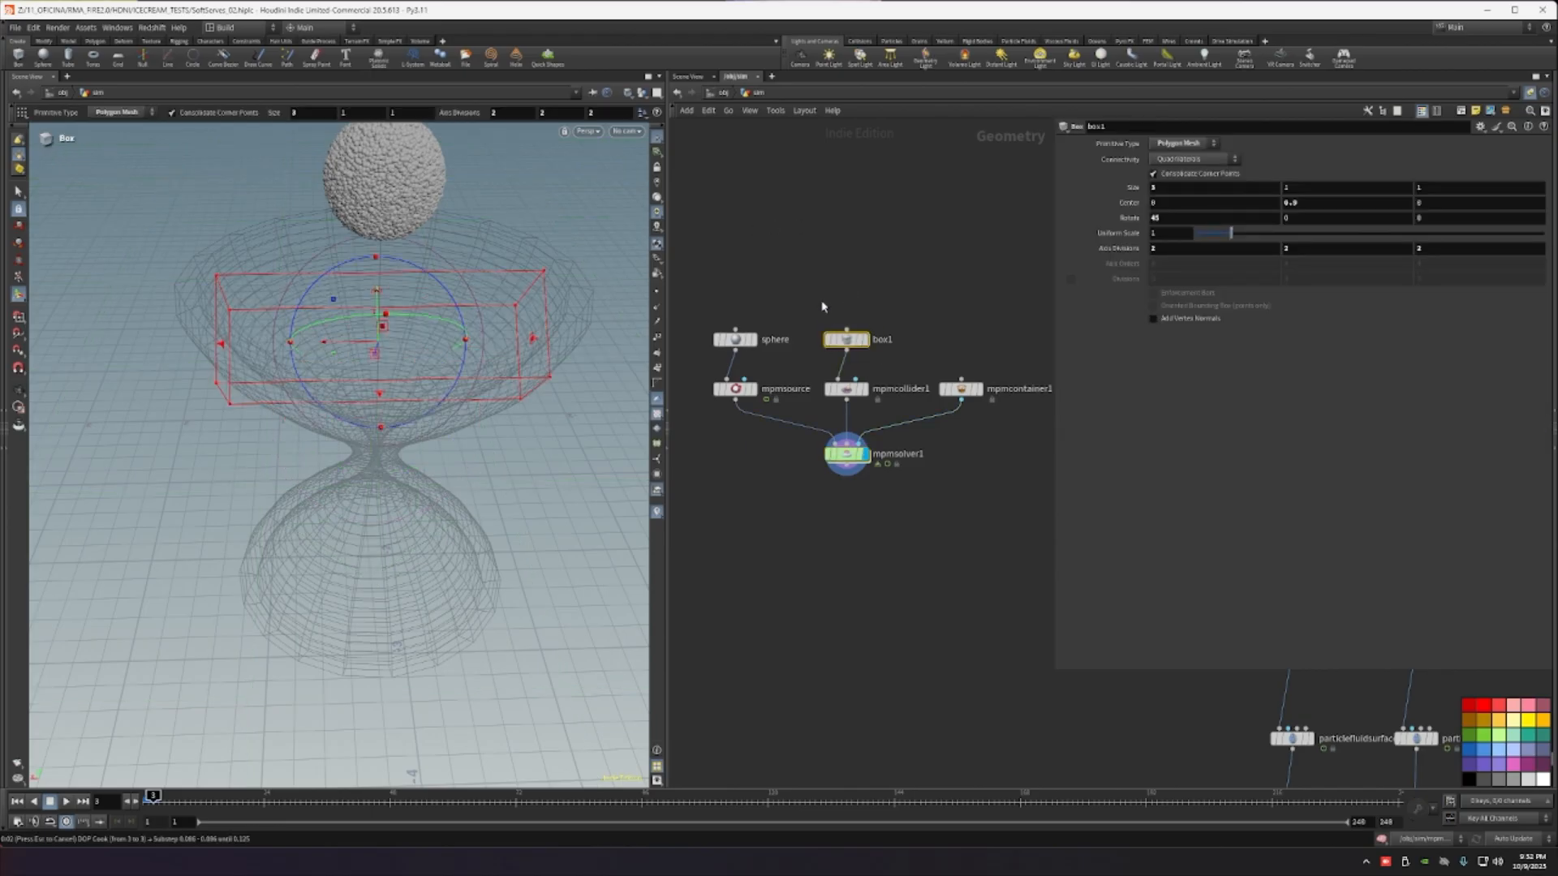
key("Delete")
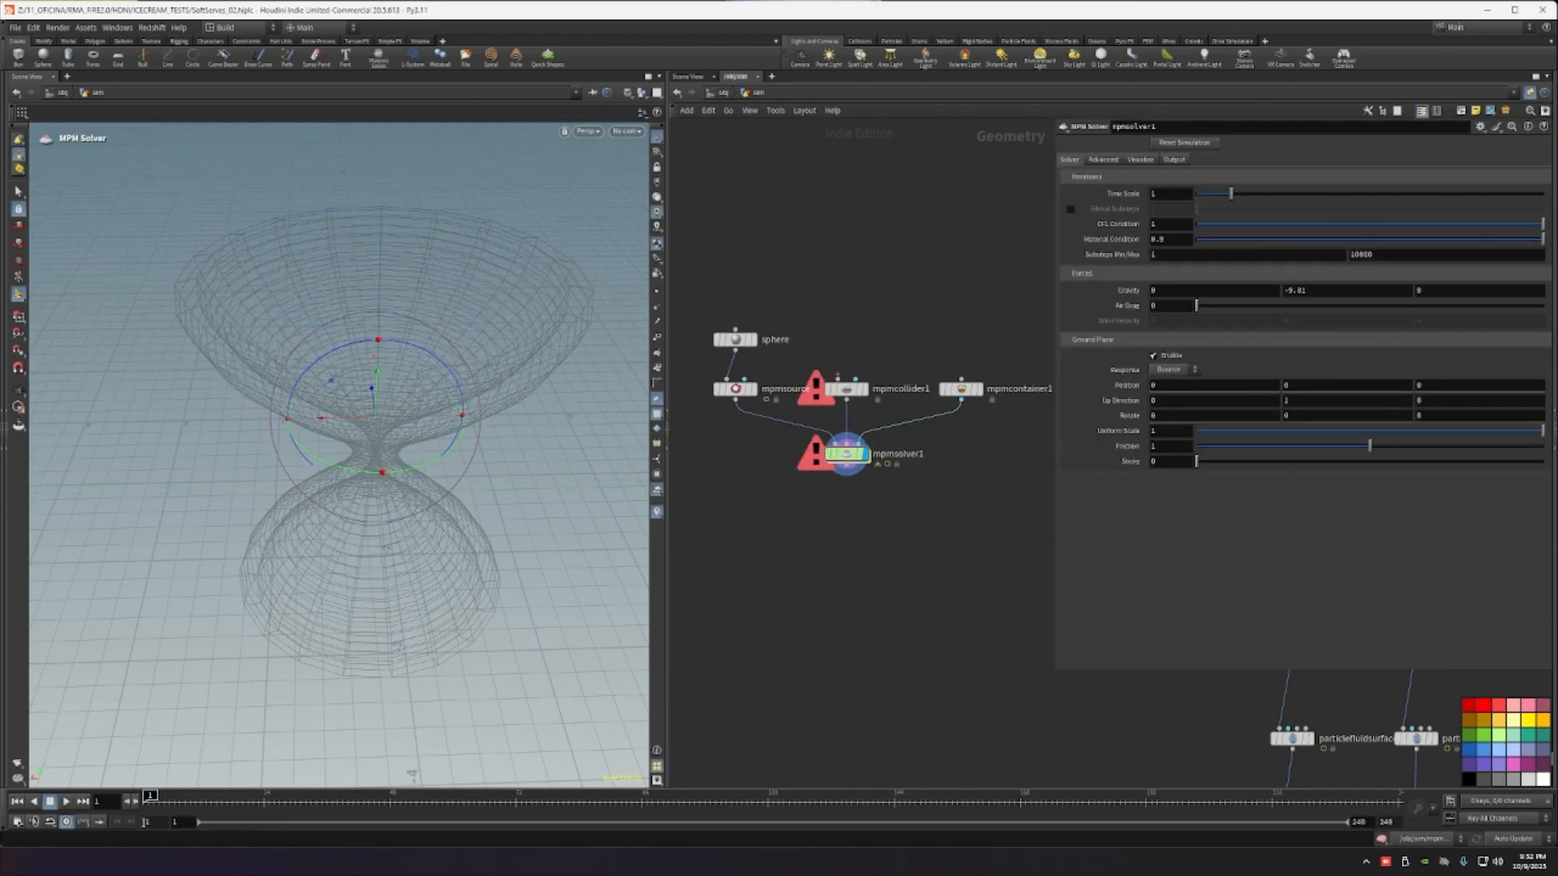
Step: Move the sphere node farther above the mpmsource node in the new setup
left_click(740, 339)
left_click_drag(740, 339, 735, 305)
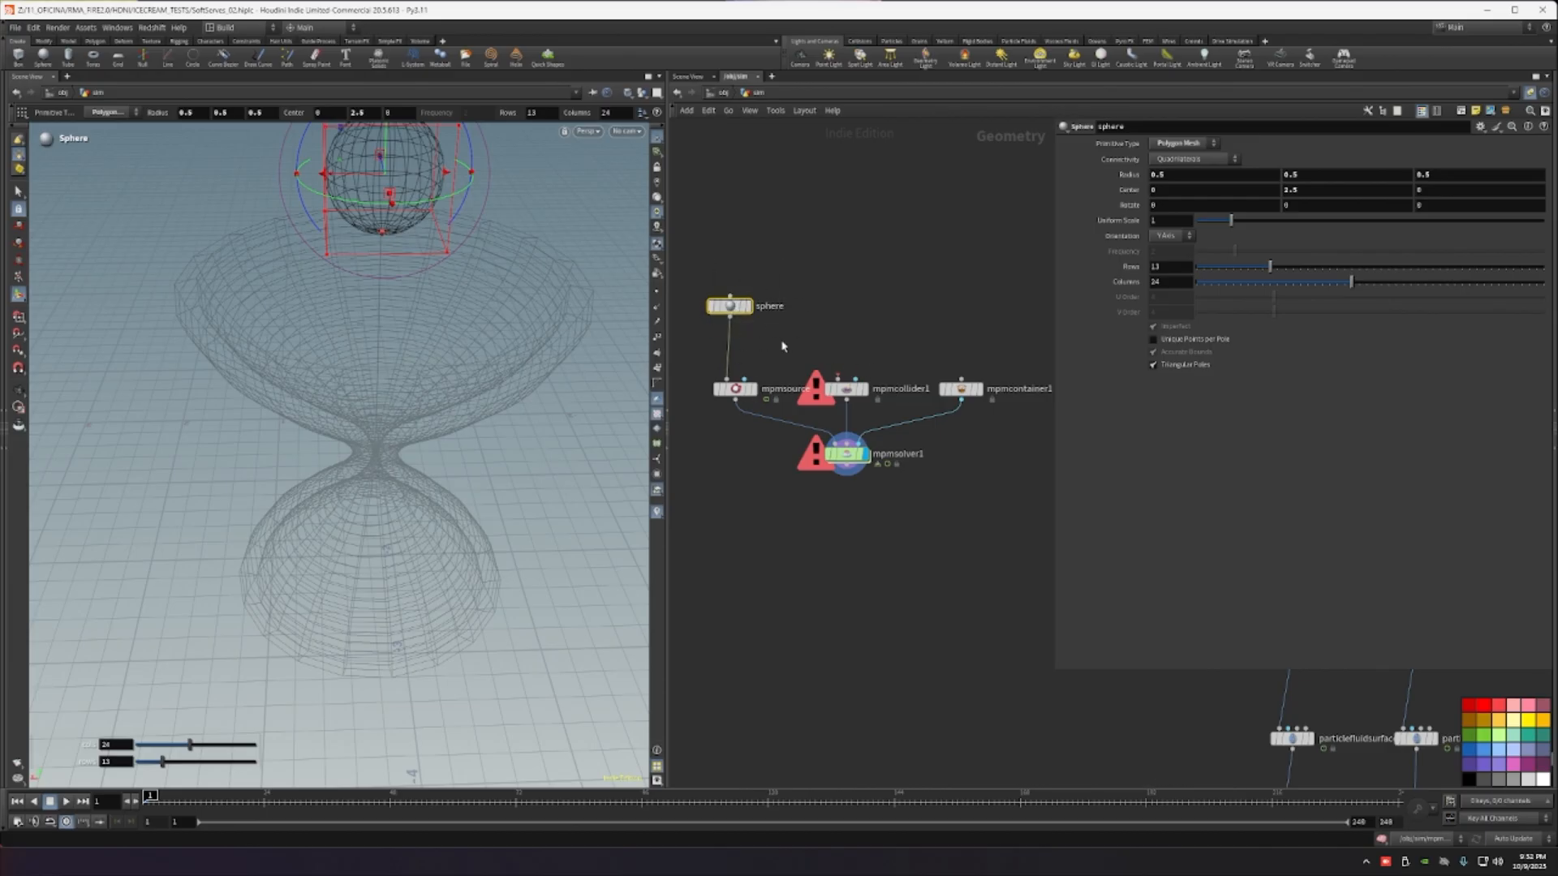
Step: Set the new mpmsource's emission type to Continuous, and delete the demonstration MPM setup from its sphere to mpmsolver1
left_click(736, 388)
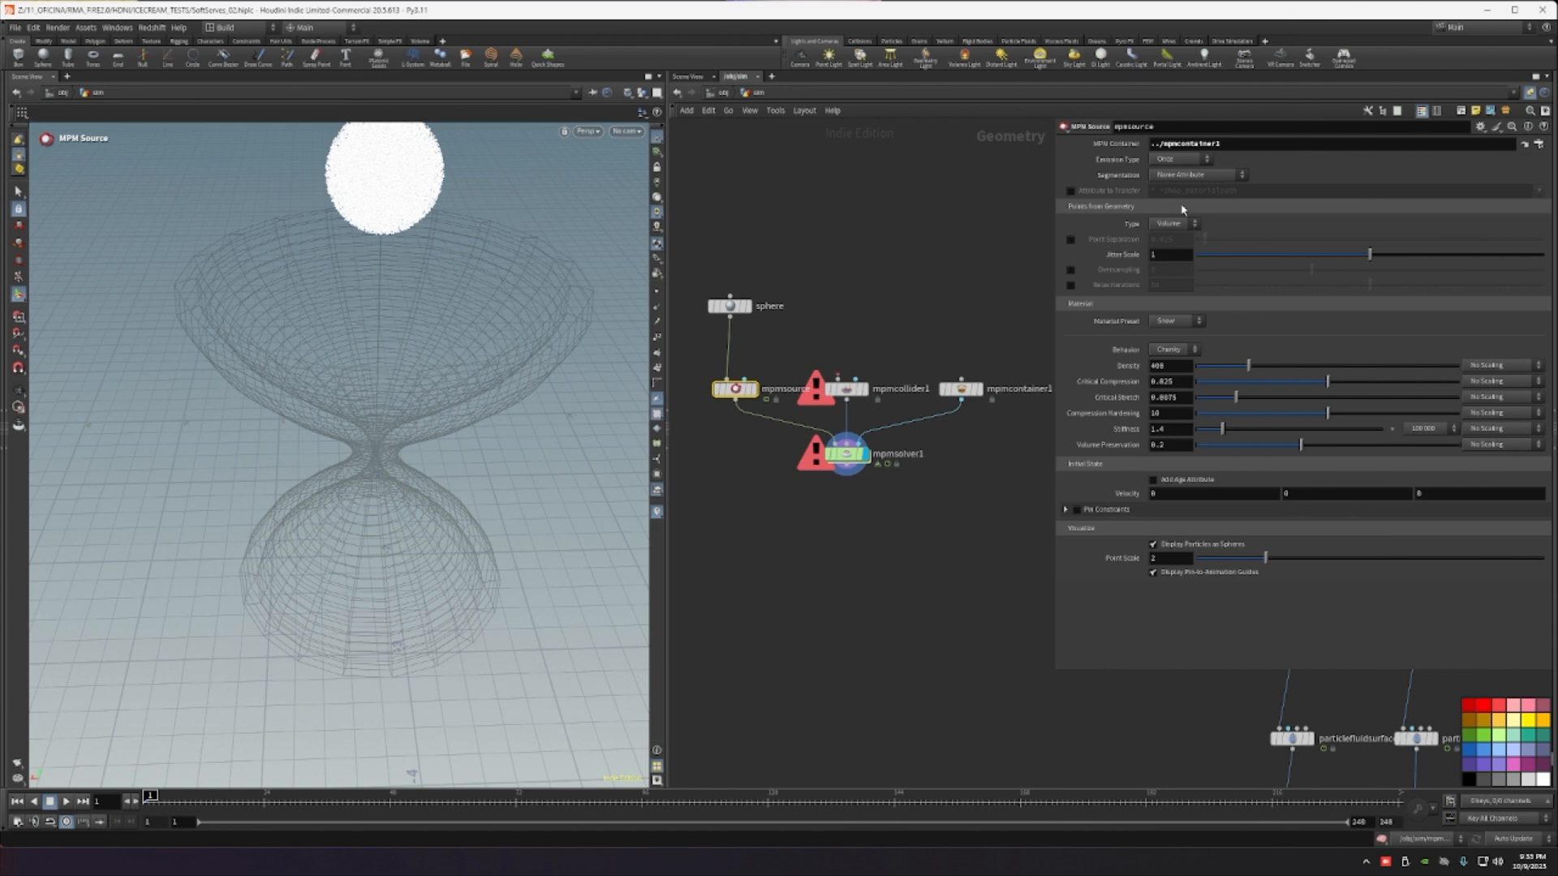
left_click(1190, 160)
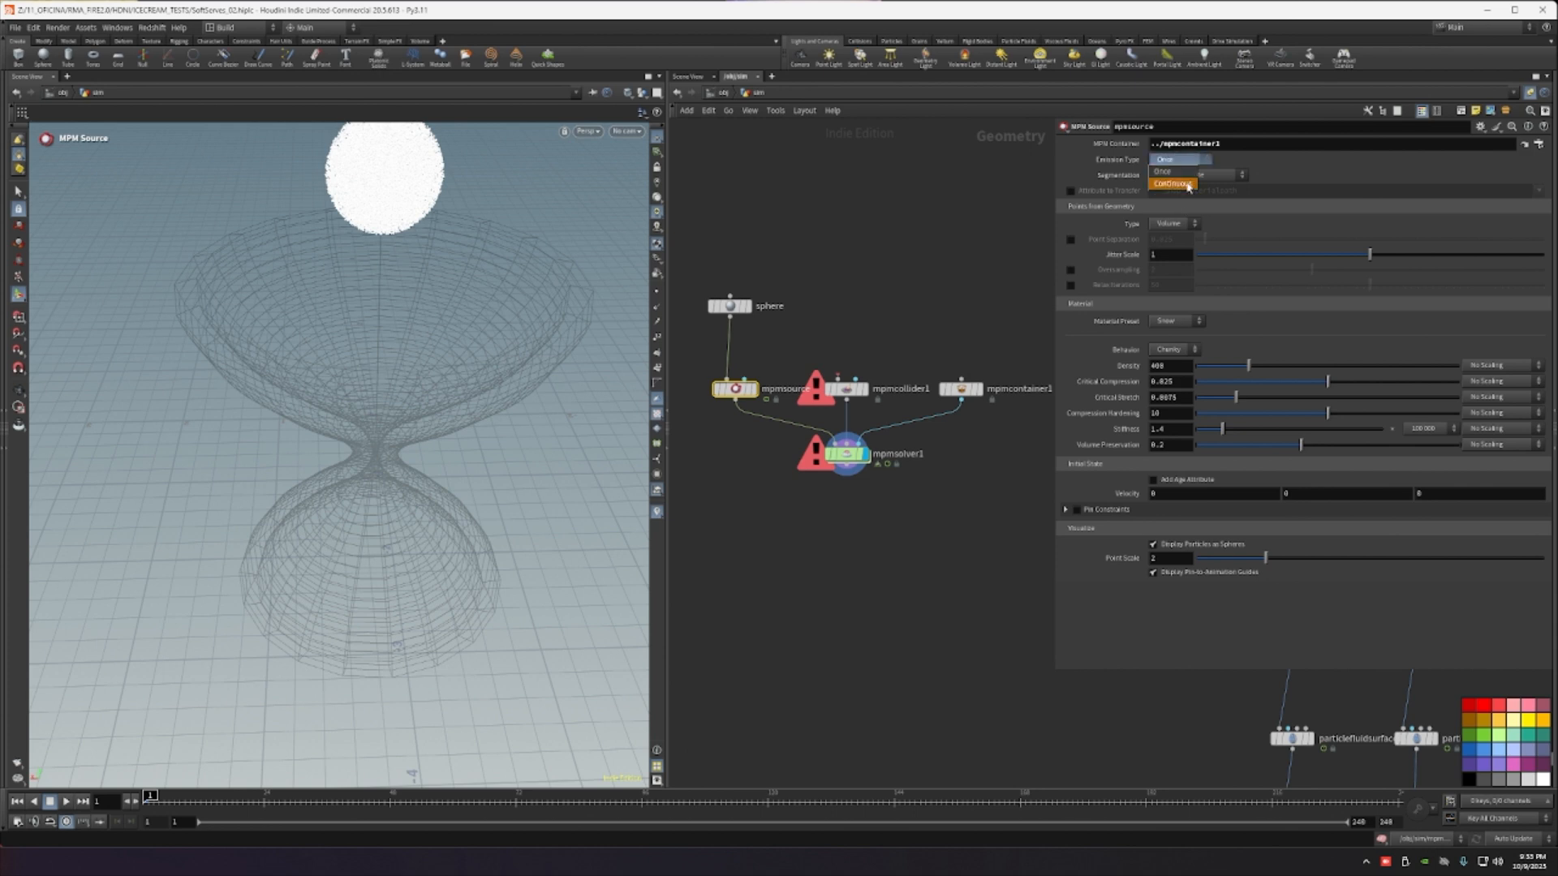
left_click(1190, 186)
left_click_drag(684, 246, 974, 536)
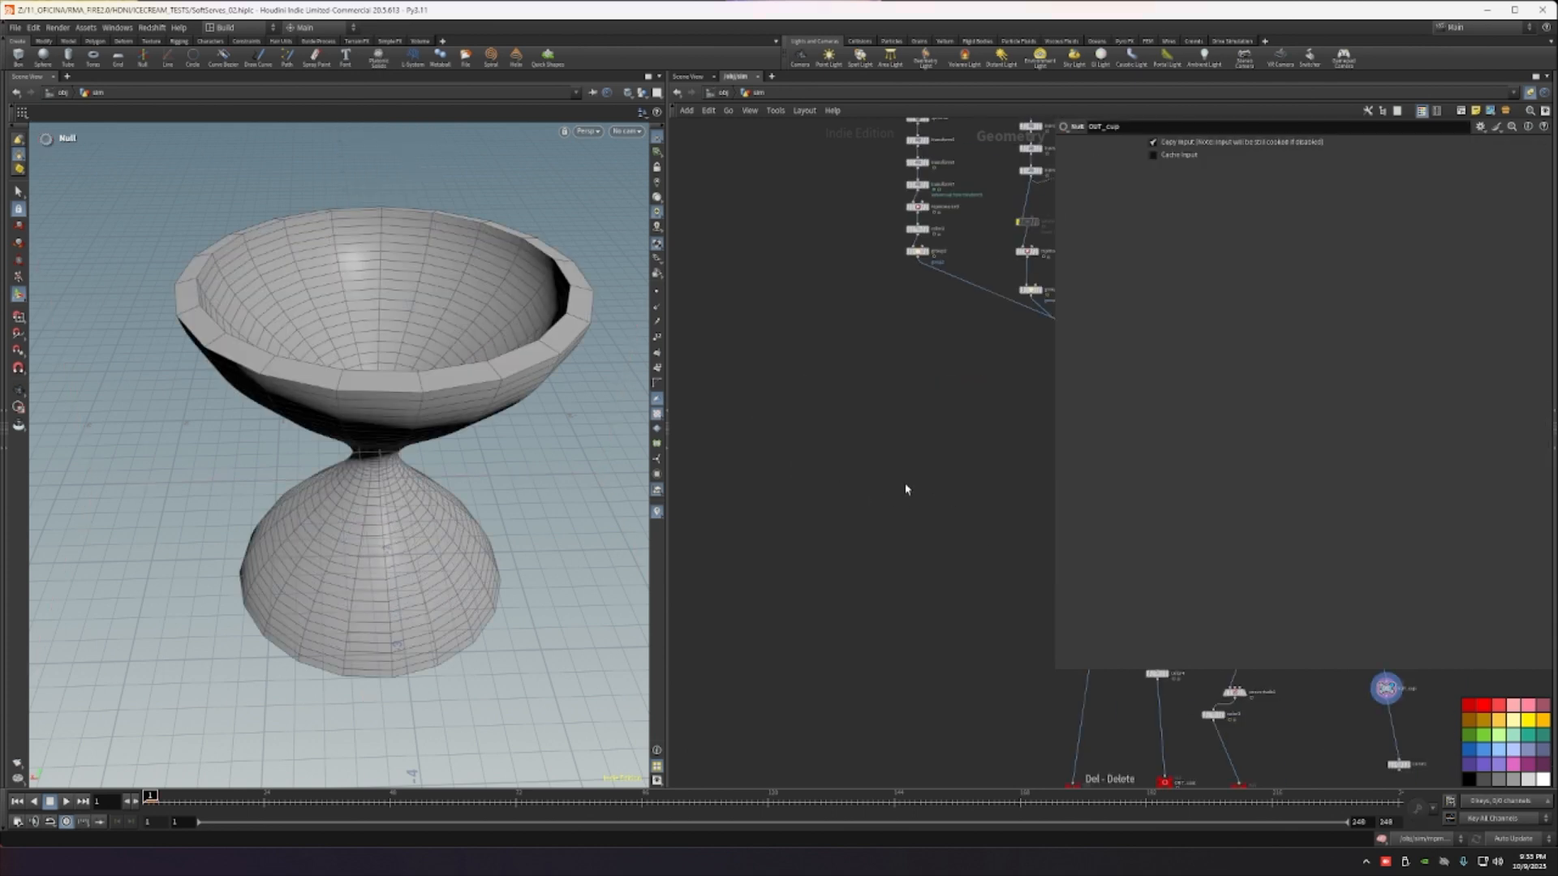
Step: Inspect the translate expression of the transform5 node in the existing box source chain
scroll(904, 487, "down", 3)
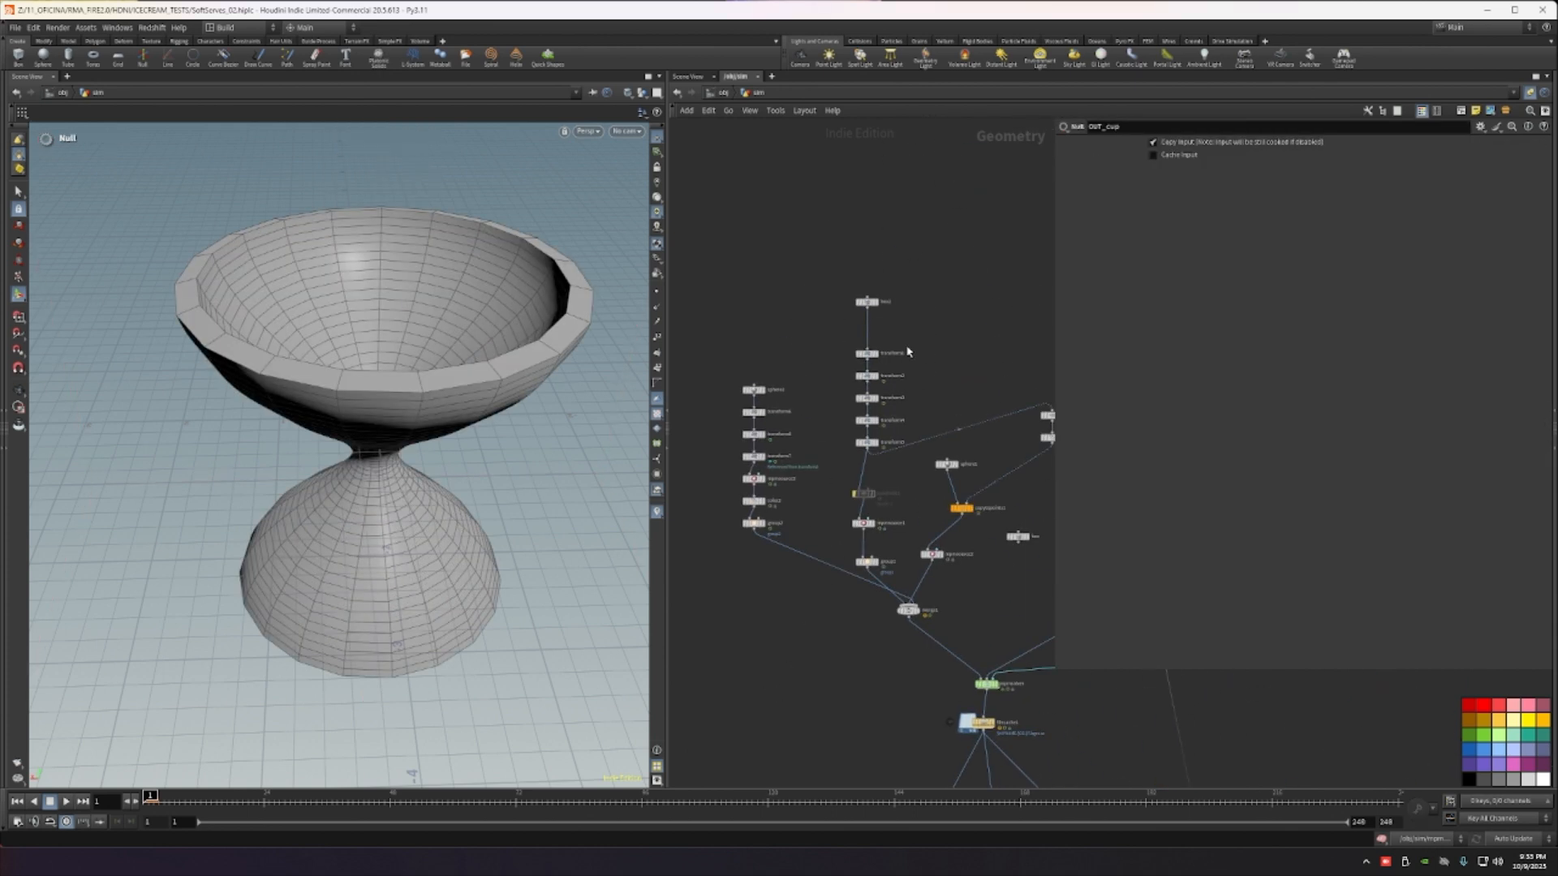
scroll(914, 327, "up", 5)
middle_click_drag(914, 327, 893, 391)
scroll(867, 354, "down", 4)
left_click_drag(797, 282, 837, 385)
left_click(863, 451)
scroll(875, 451, "down", 3)
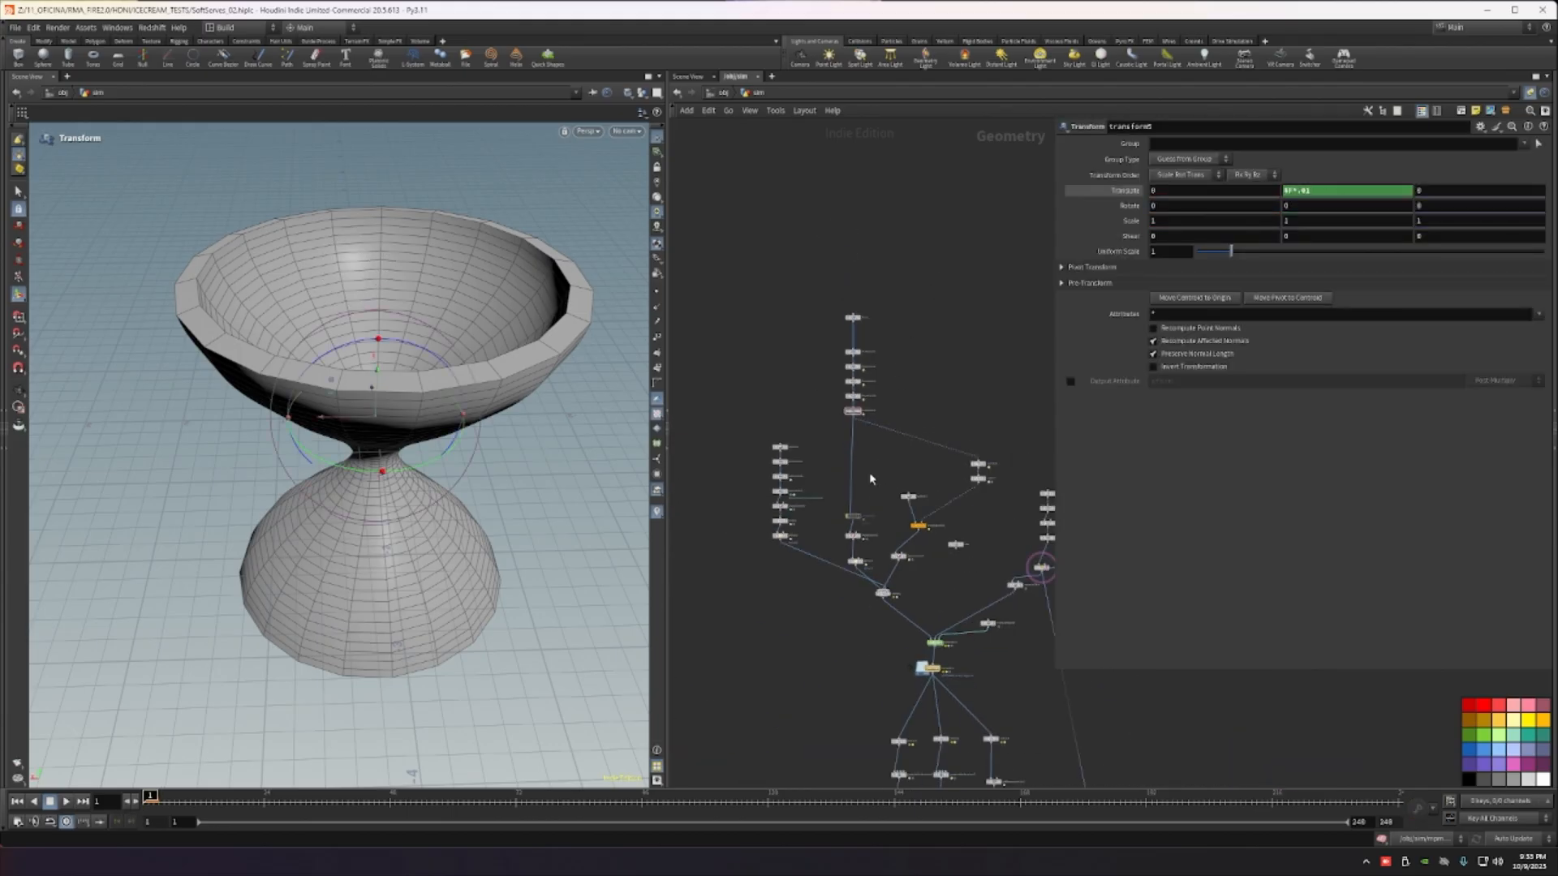
Step: Move the mpmcollider node away from the PolyExtrude node to a spot just above the MPM solver
middle_click_drag(1030, 529, 916, 424)
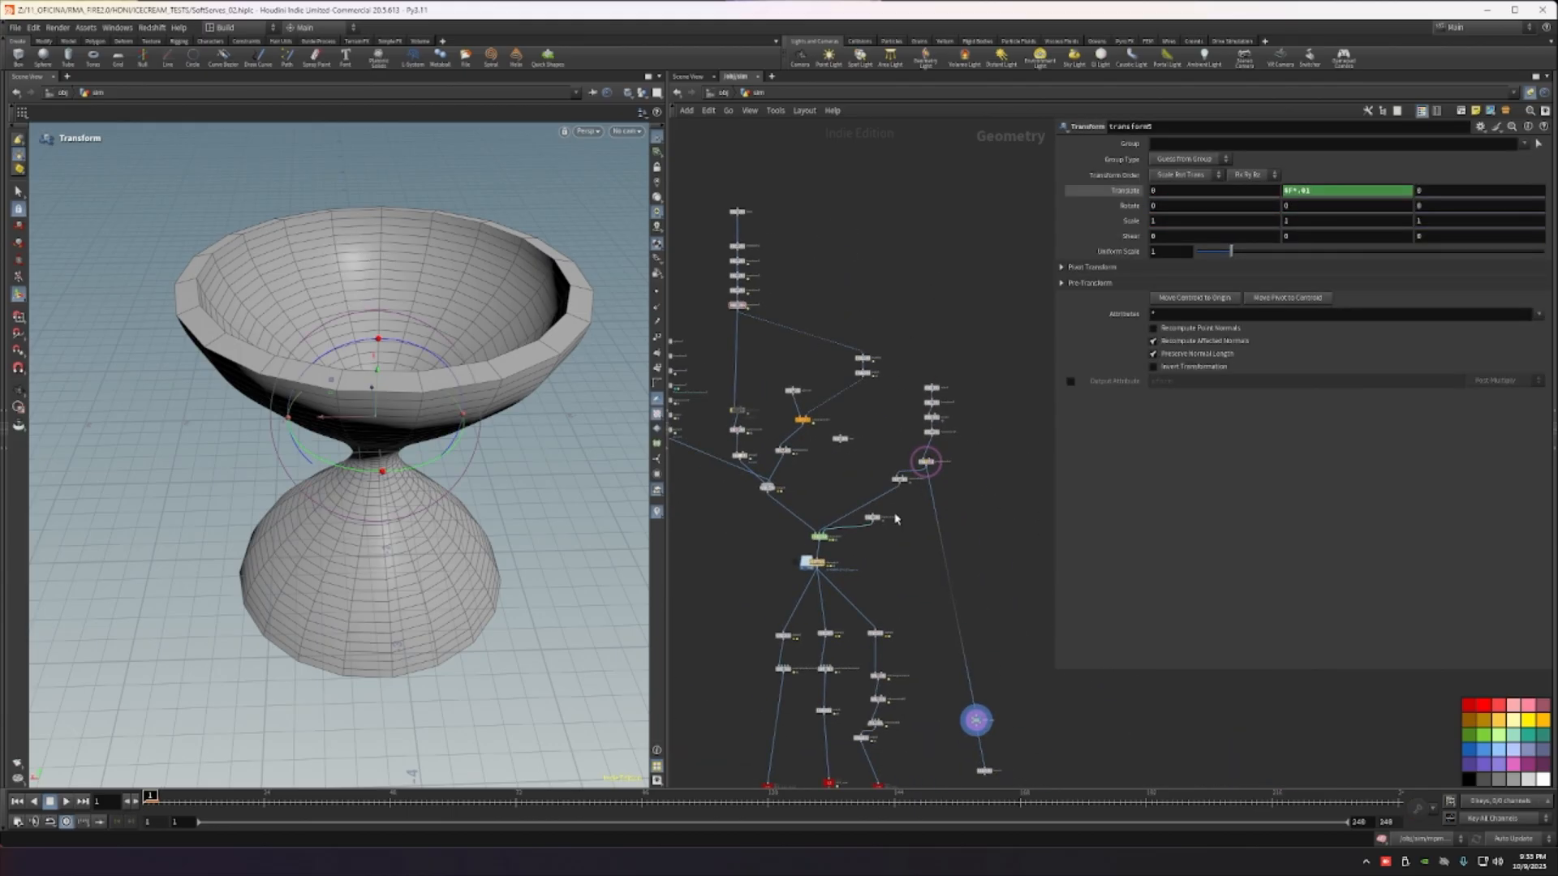
scroll(896, 518, "up", 2)
left_click_drag(899, 463, 795, 501)
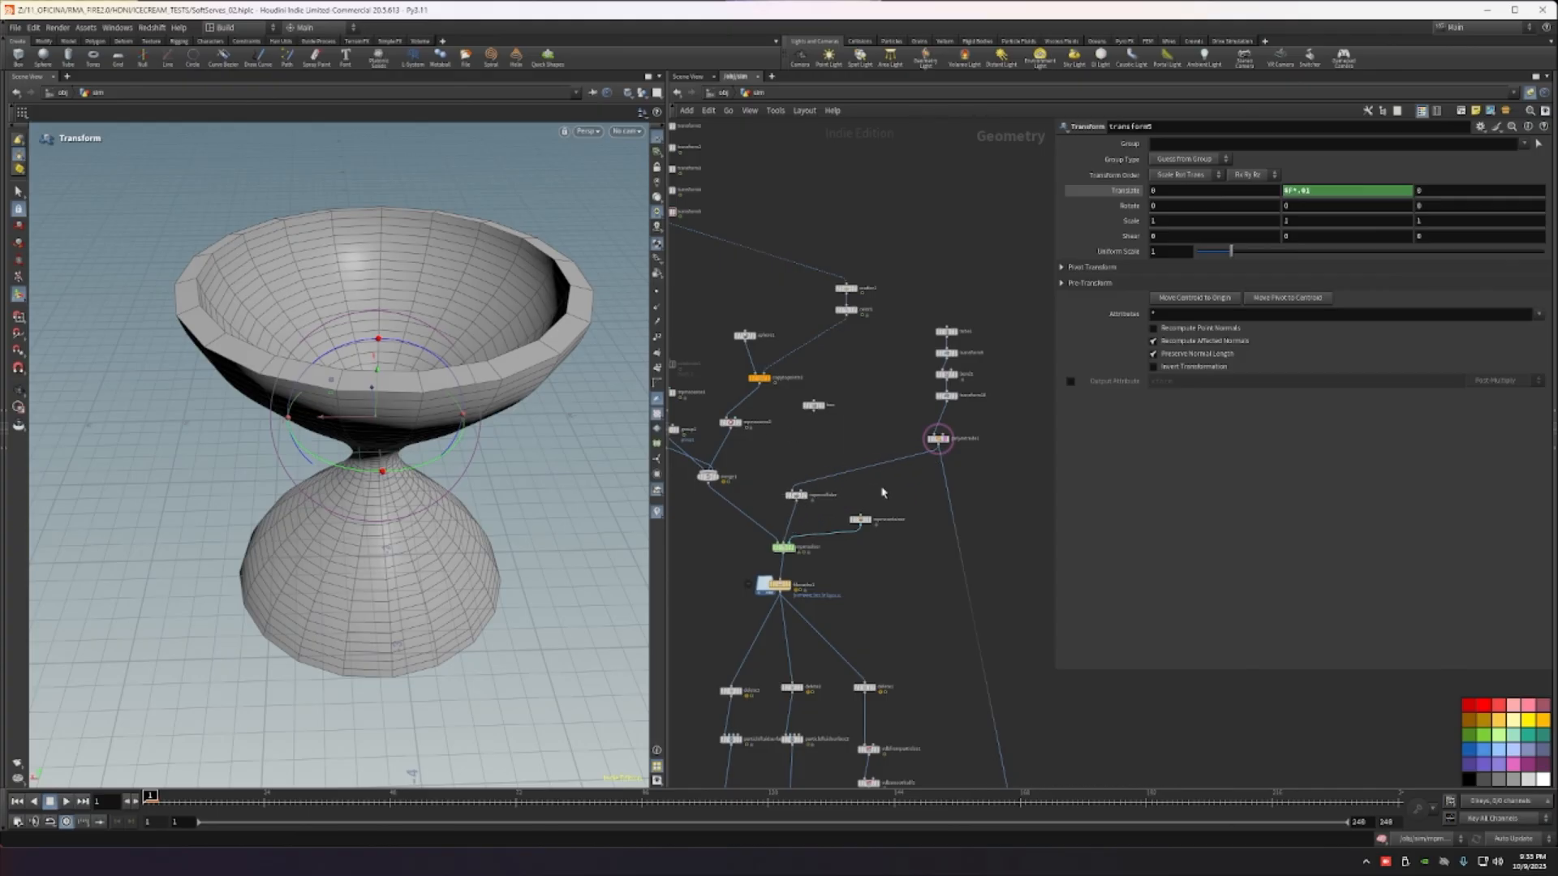
key("l")
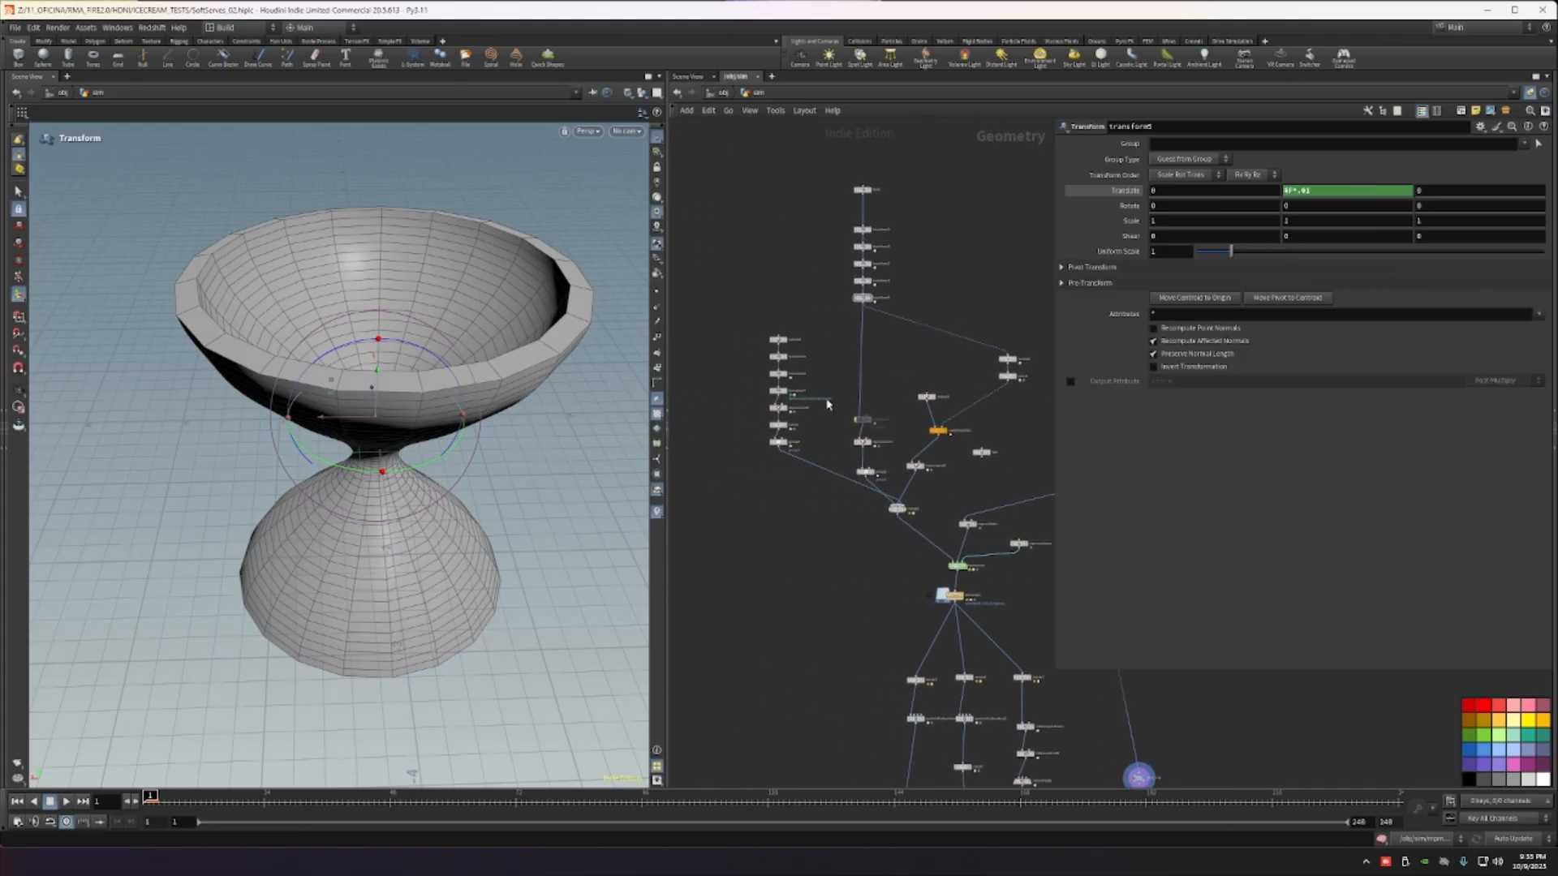
Step: Reorder the inputs of merge1 so group2 comes before group1, and place the merge node directly below group1
left_click(897, 509)
left_click(1062, 172)
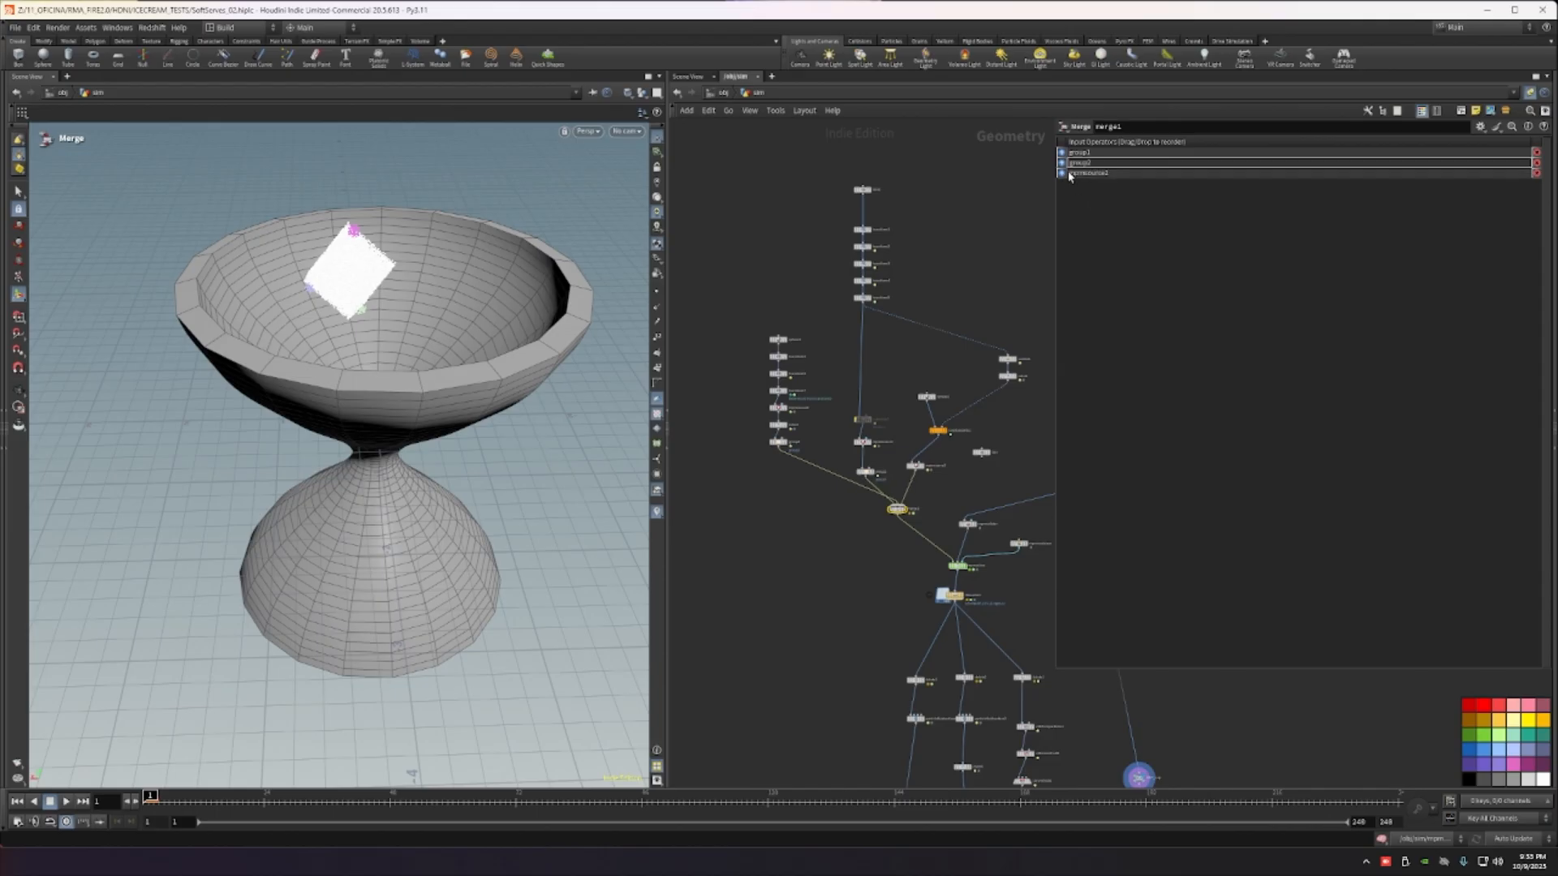
left_click(1062, 163)
scroll(892, 518, "up", 3)
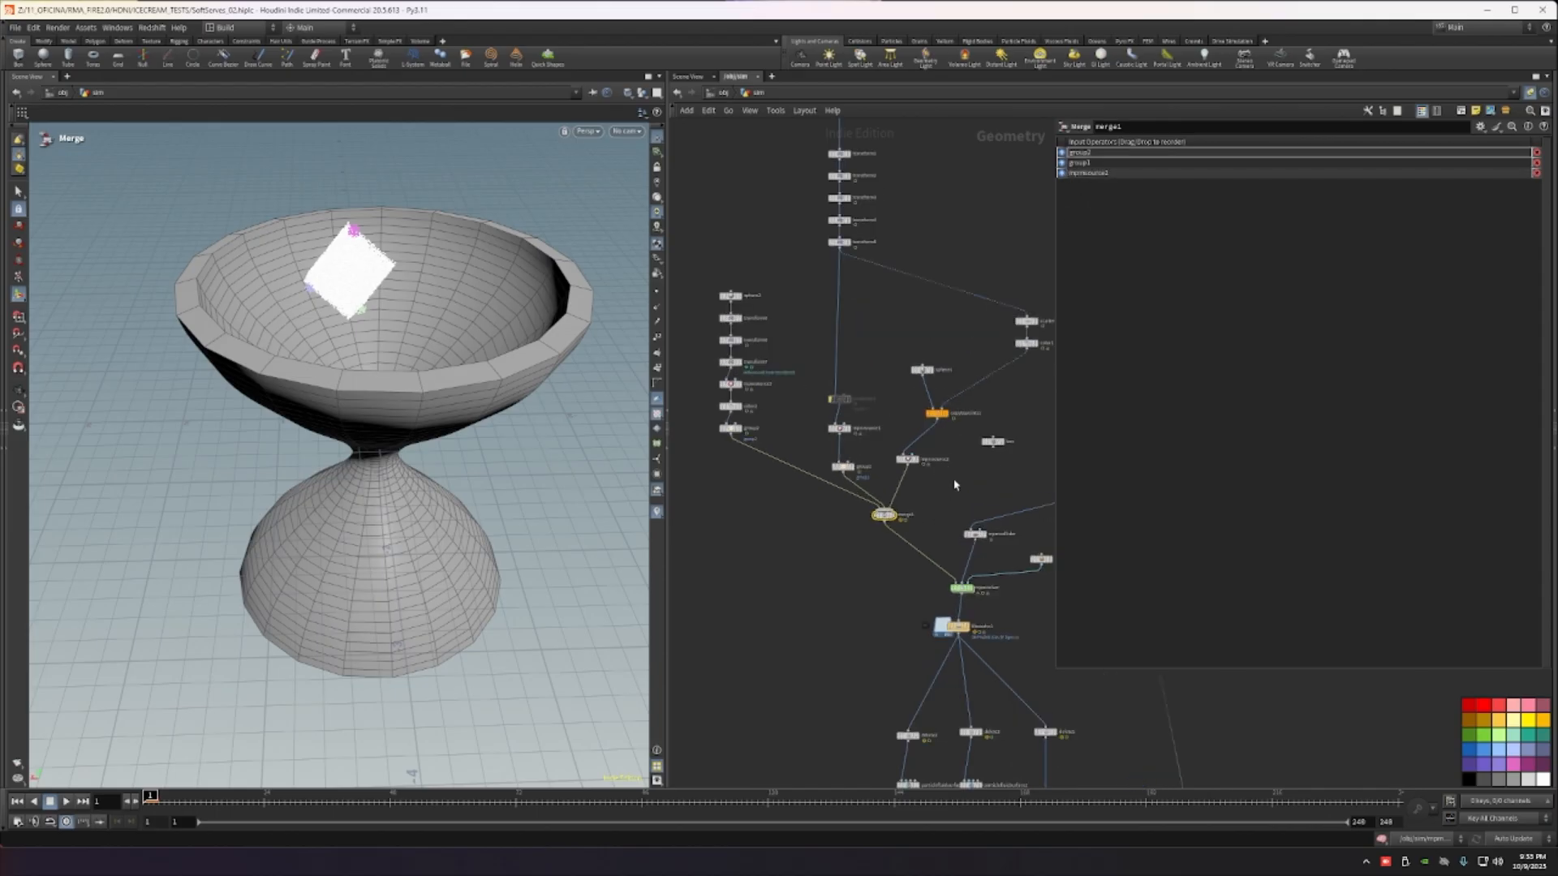
left_click_drag(866, 554, 826, 577)
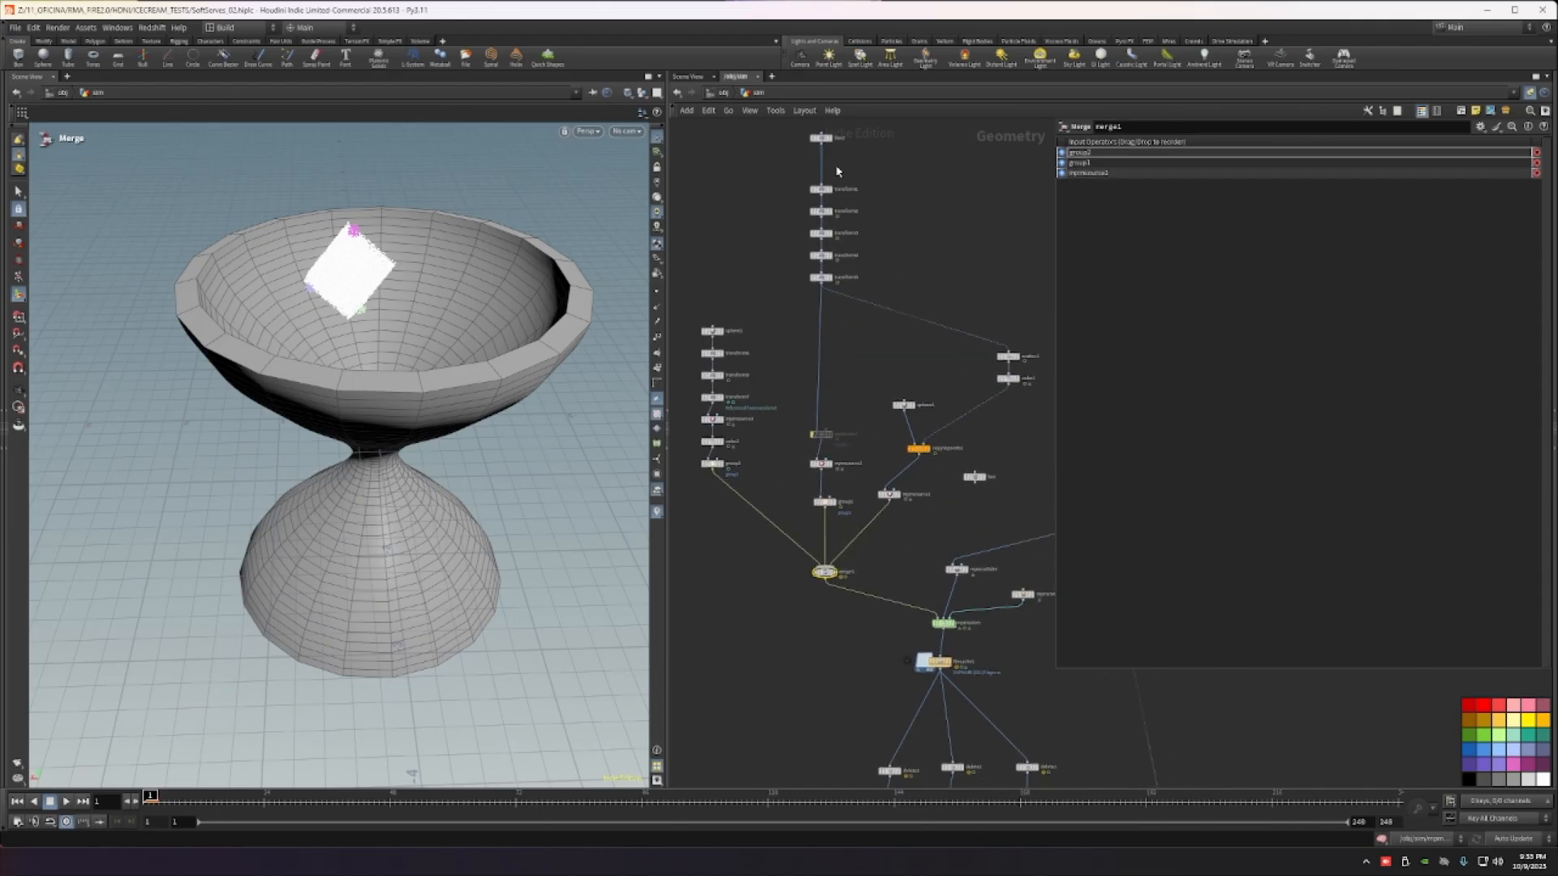
Step: Look over the box source chain and bring up the parameters of box2 at its start
middle_click_drag(858, 282, 852, 376)
scroll(864, 344, "up", 3)
middle_click_drag(900, 299, 918, 257)
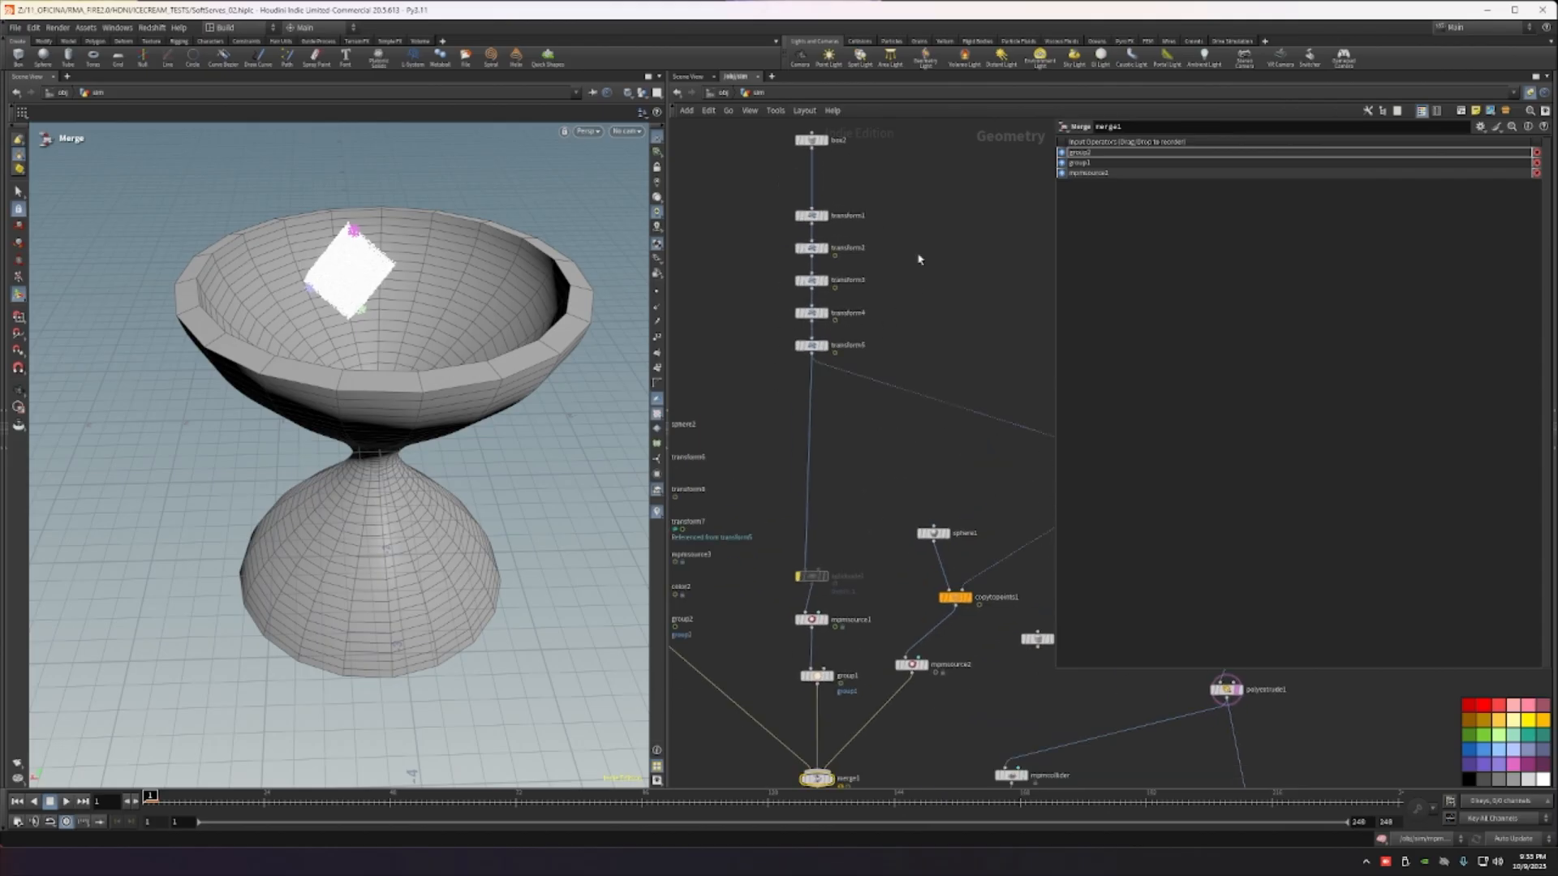
scroll(909, 215, "down", 4)
left_click_drag(820, 152, 889, 333)
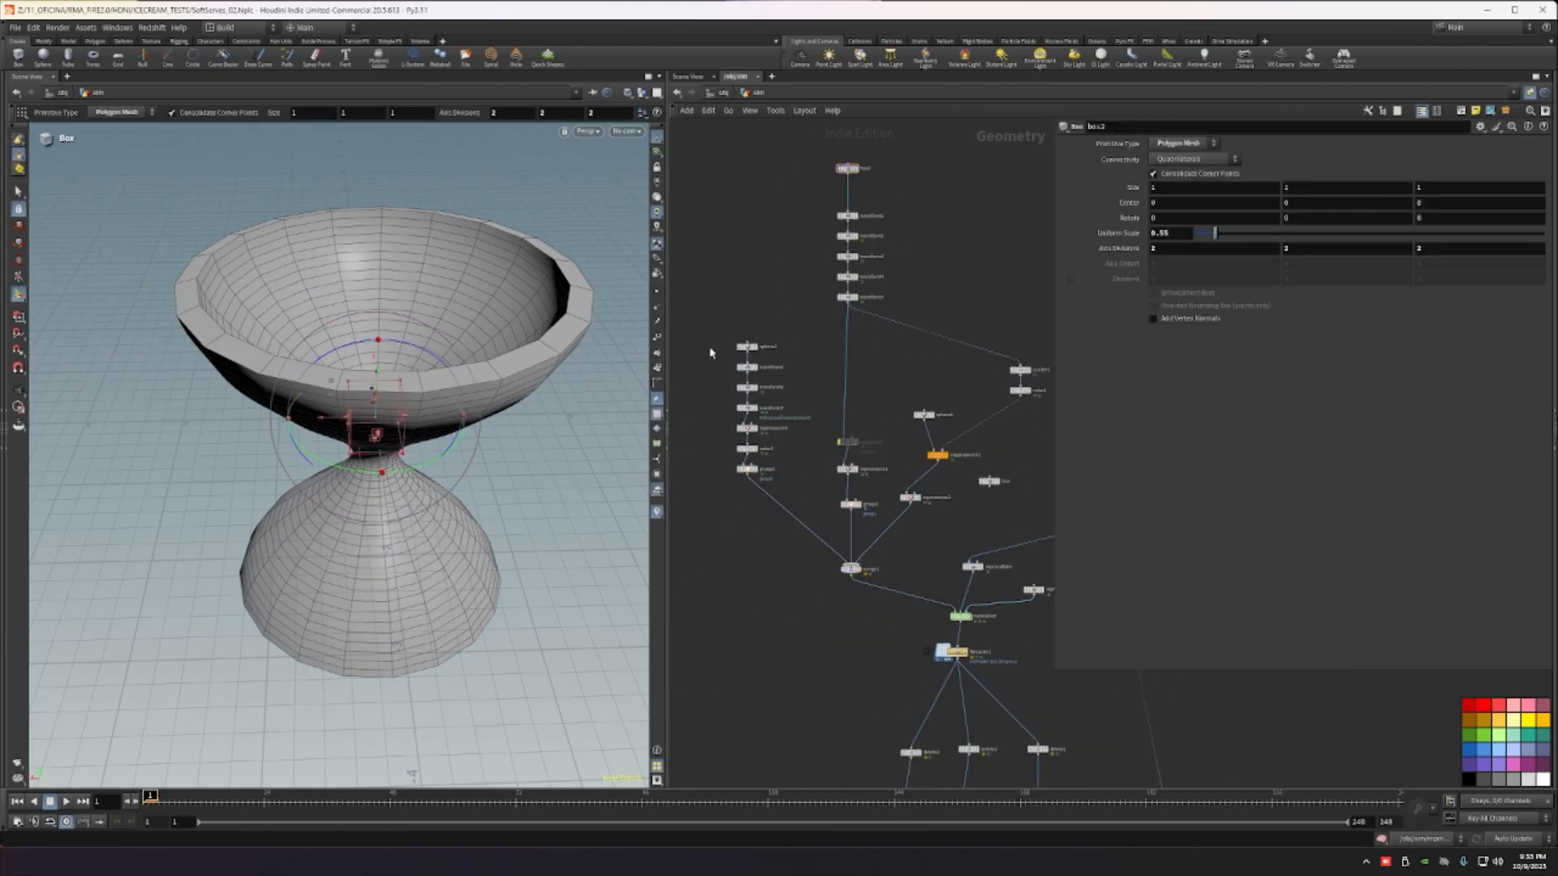
Step: Display the group2 node, frame its particle sphere in the viewport, and scrub the timeline back to frame 1
scroll(779, 389, "up", 5)
left_click(803, 381)
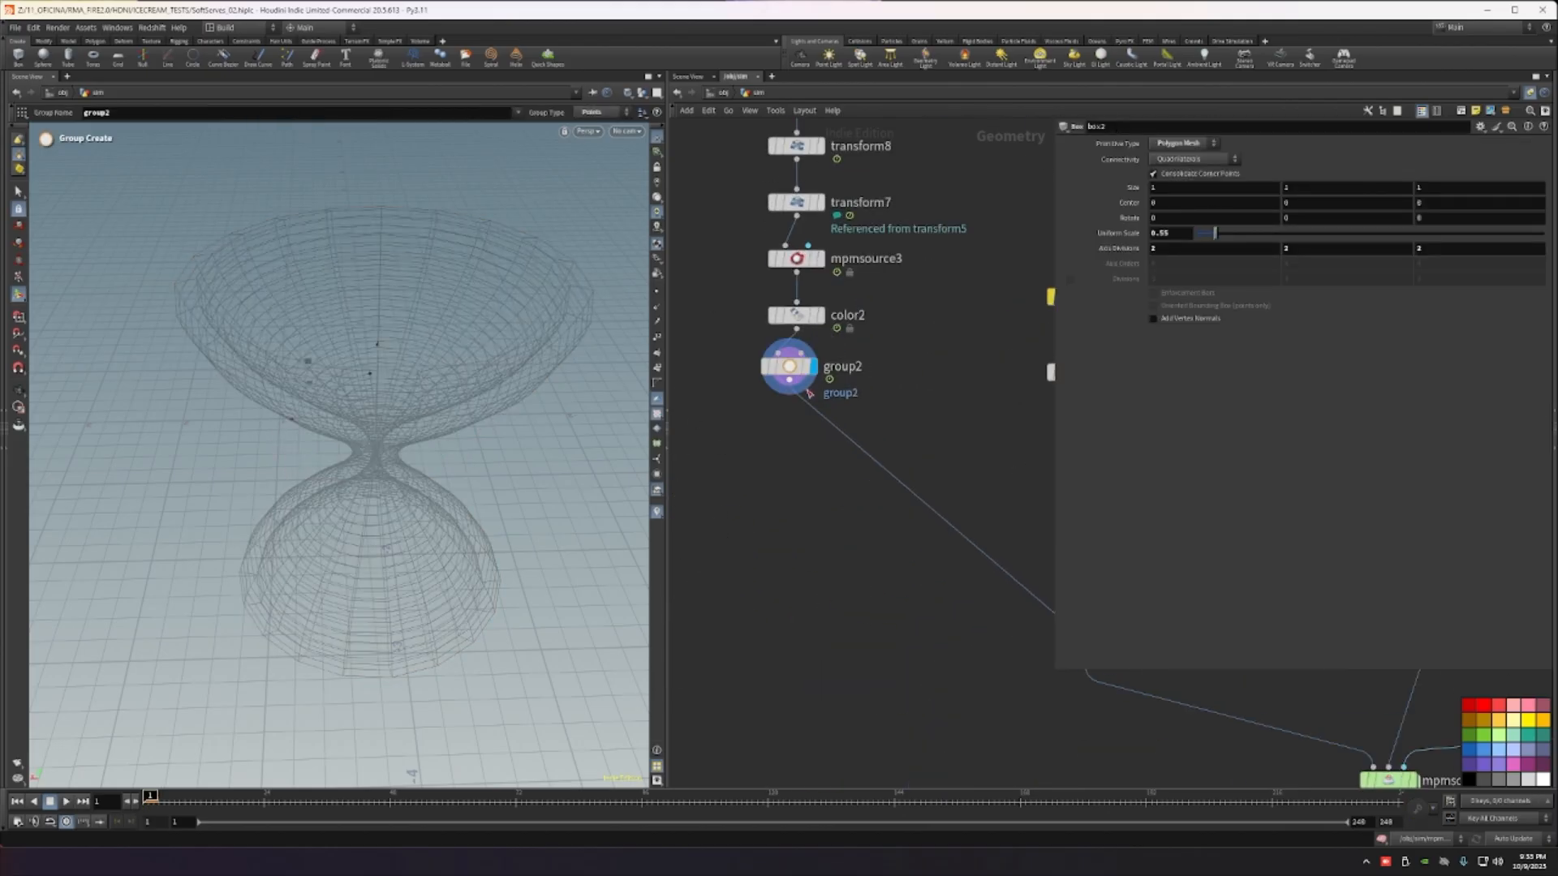
left_click(807, 368)
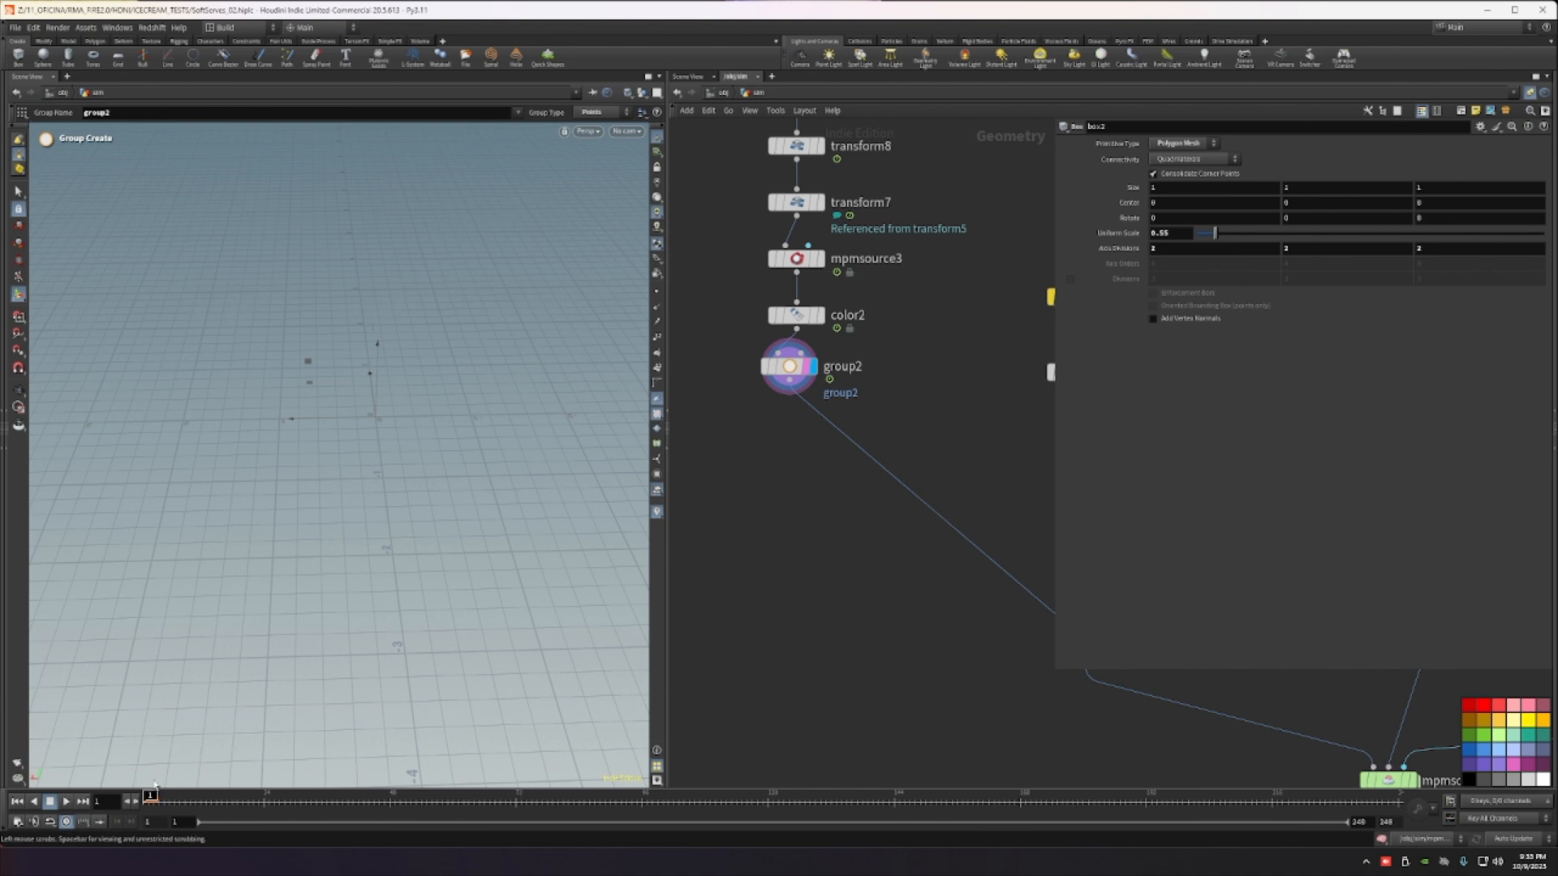
key("Escape")
key("g")
right_click_drag(440, 390, 275, 728)
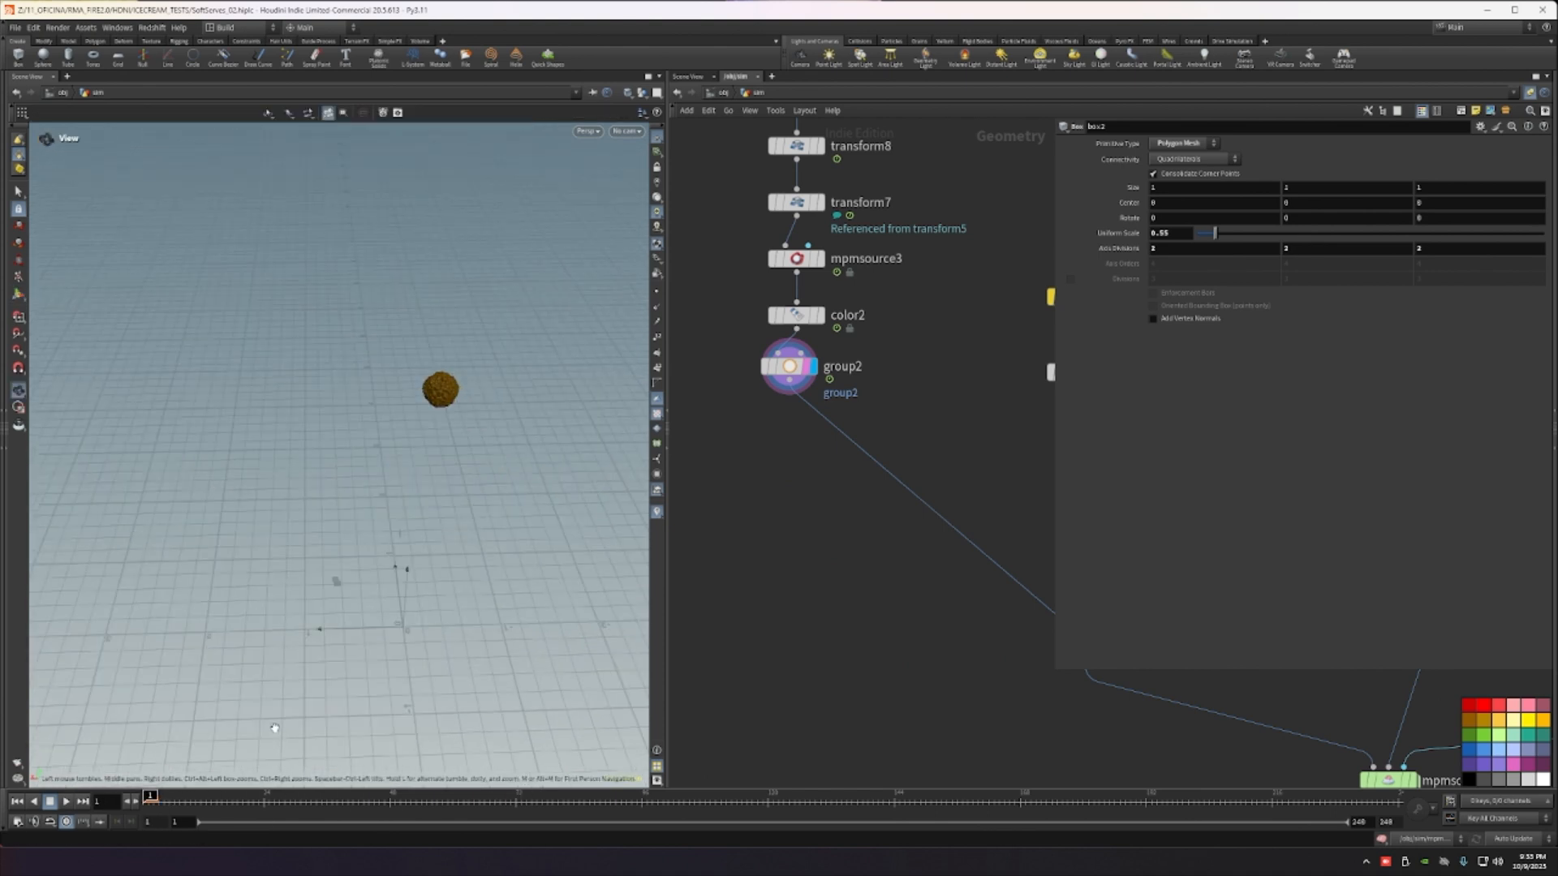
left_click_drag(443, 524, 451, 414)
middle_click_drag(466, 426, 447, 484)
key("Return")
left_click_drag(185, 800, 150, 796)
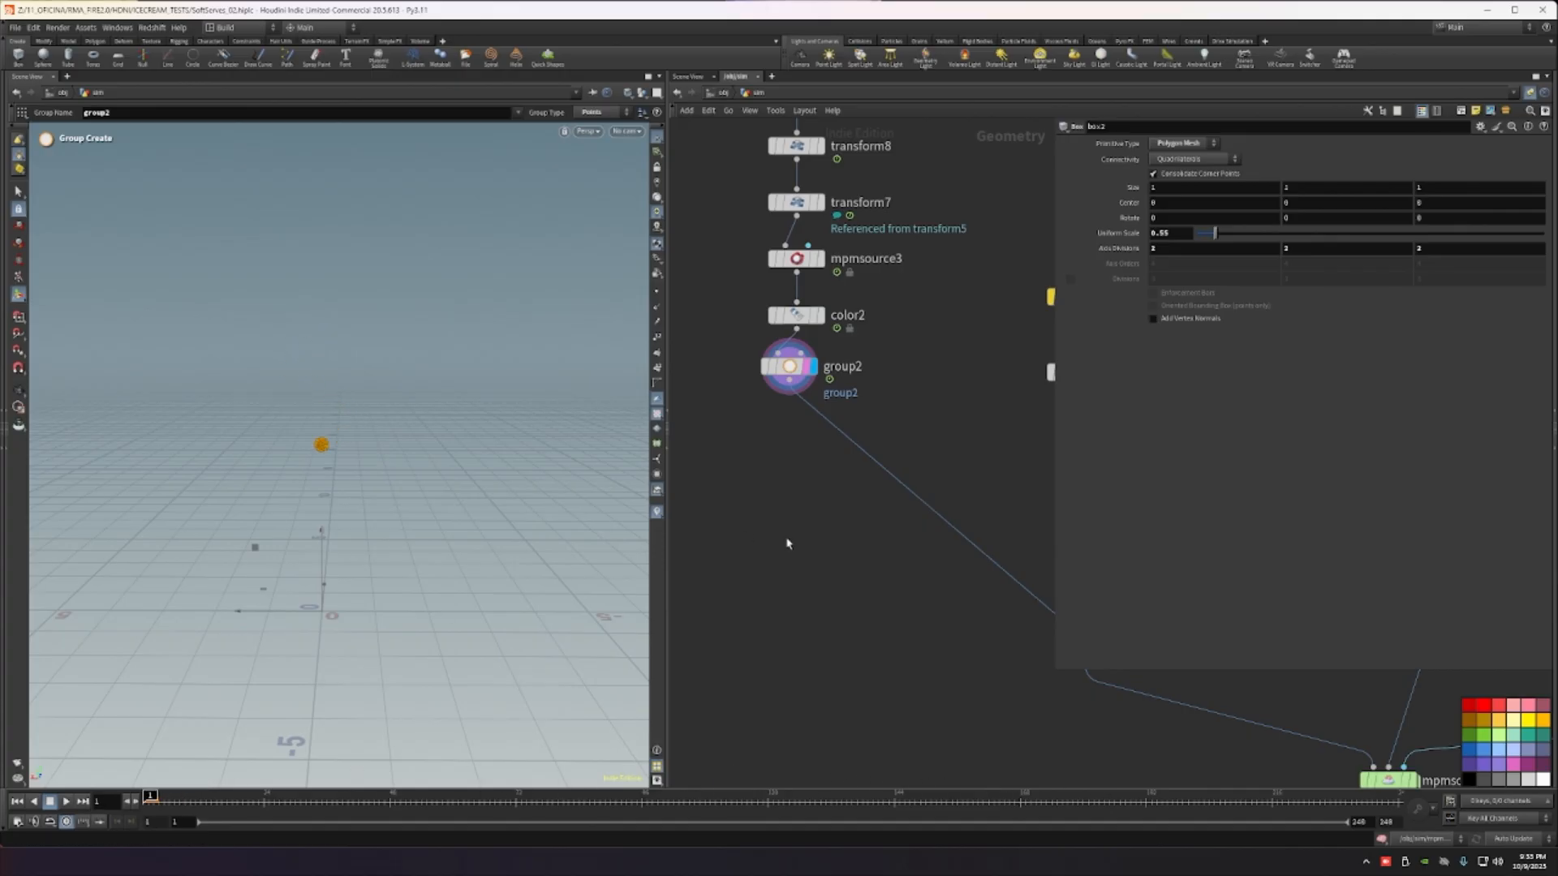
Step: Move the mpmsource2 node to sit beneath copytopoints1 and above the merge
scroll(789, 542, "down", 5)
middle_click_drag(822, 576, 733, 583)
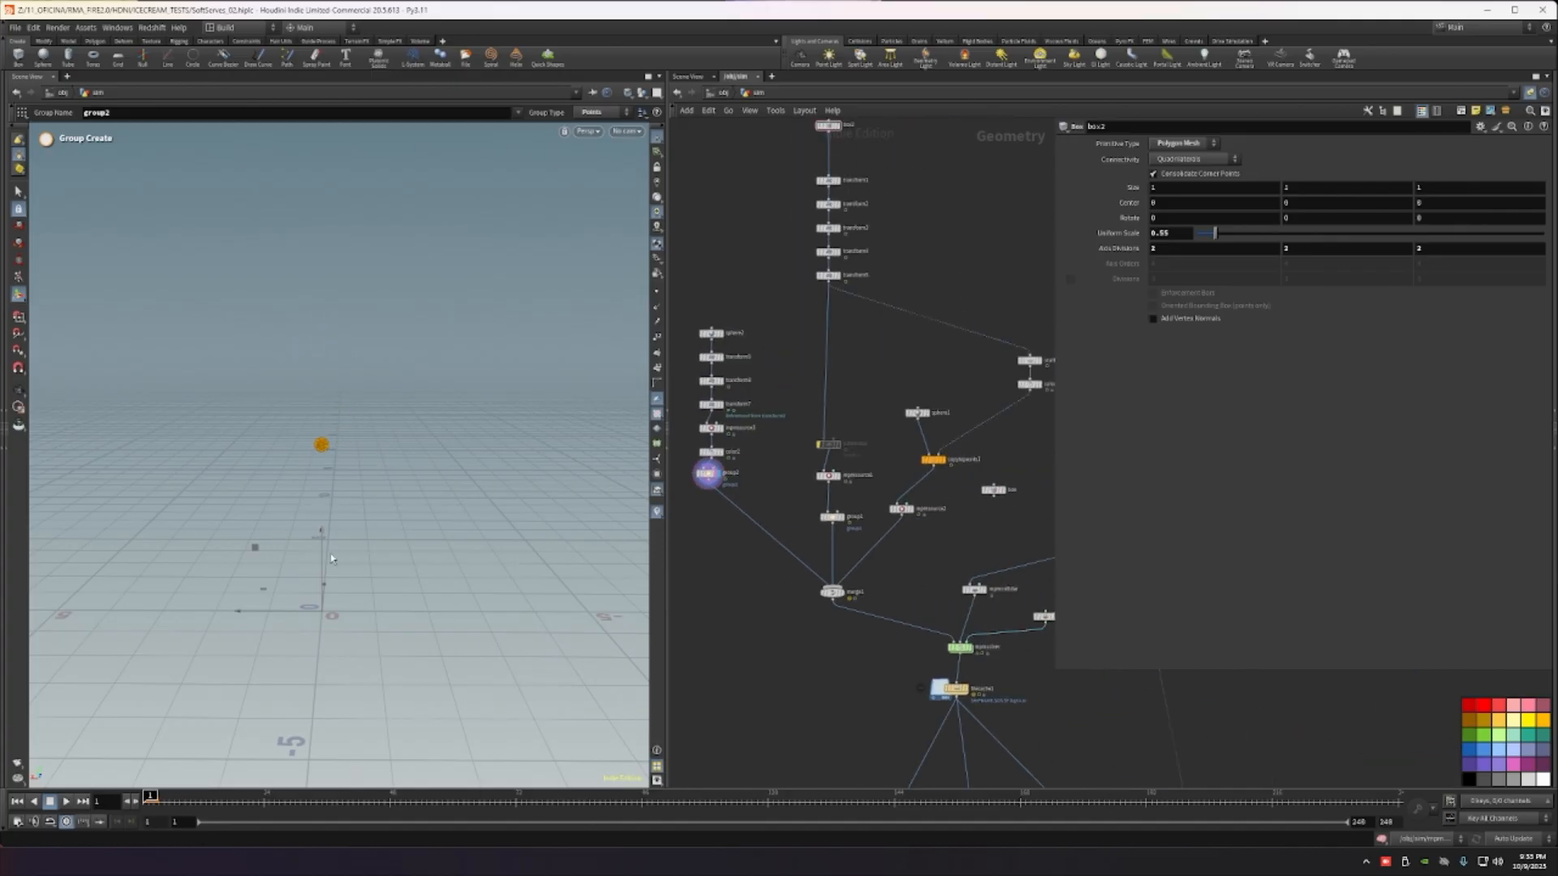
scroll(941, 507, "up", 2)
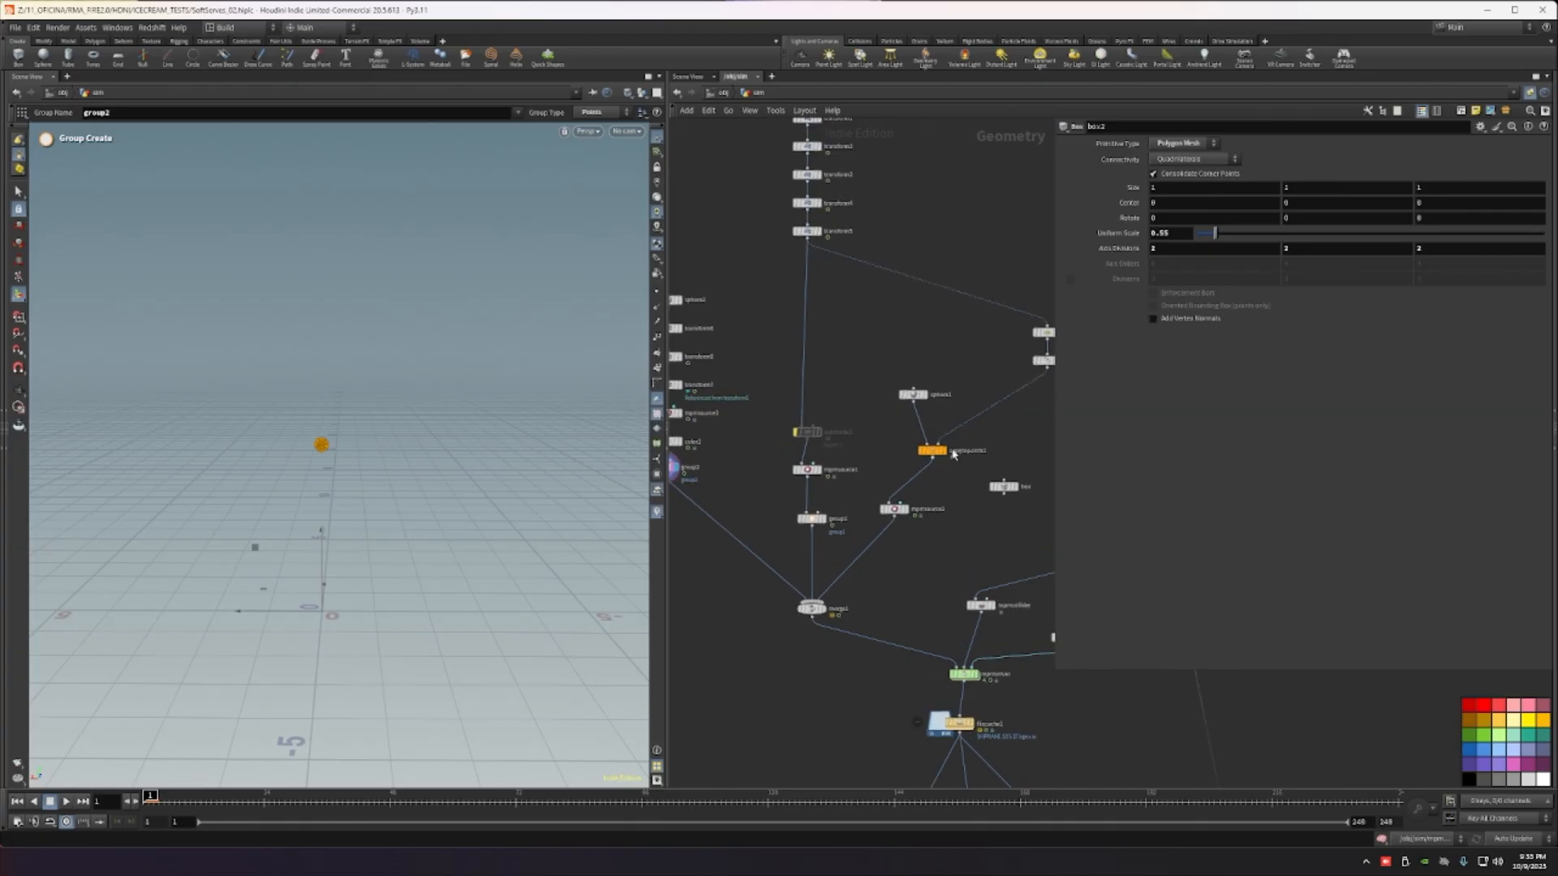
left_click_drag(898, 511, 949, 511)
scroll(901, 450, "down", 2)
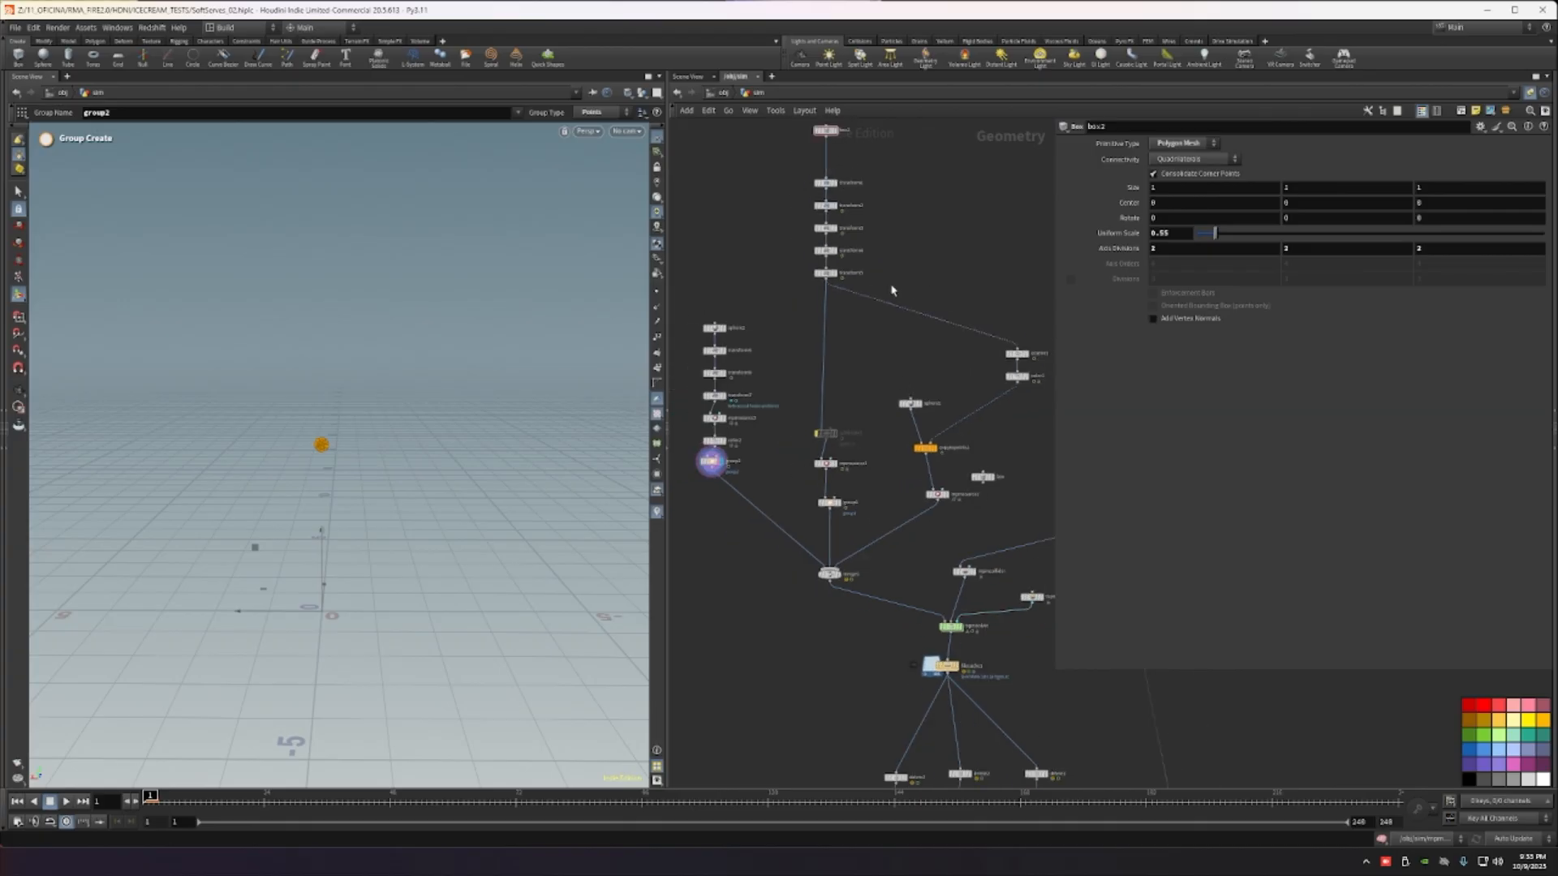
Step: Display the box2 node at the start of the transform chain and view its cube up close
middle_click_drag(854, 181, 855, 407)
scroll(855, 407, "up", 3)
left_click(791, 332)
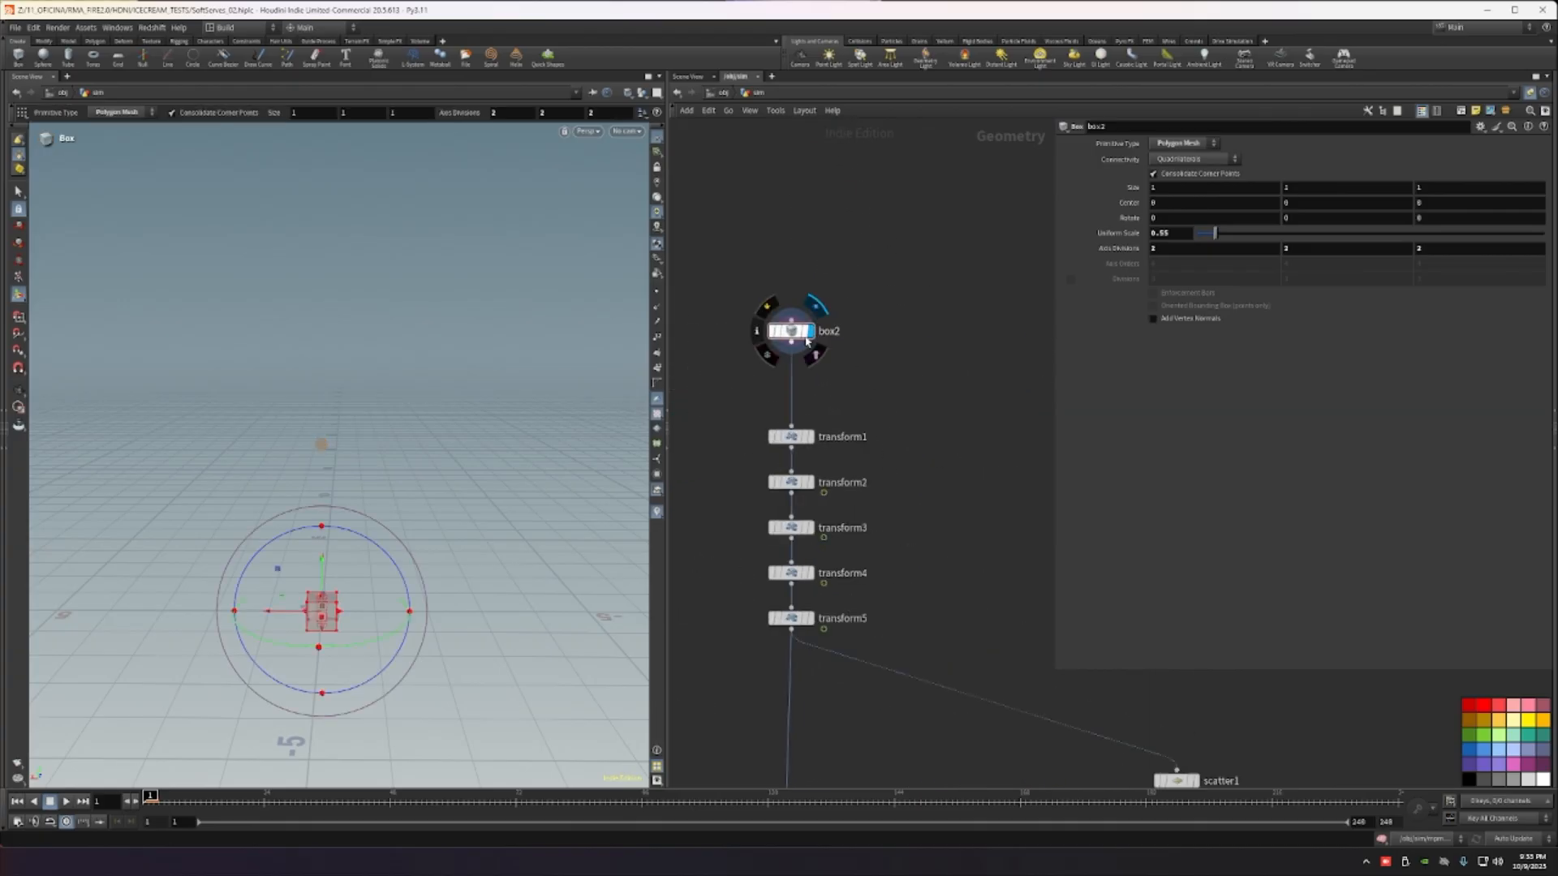
scroll(305, 630, "up", 4)
left_click_drag(334, 588, 411, 574, "alt")
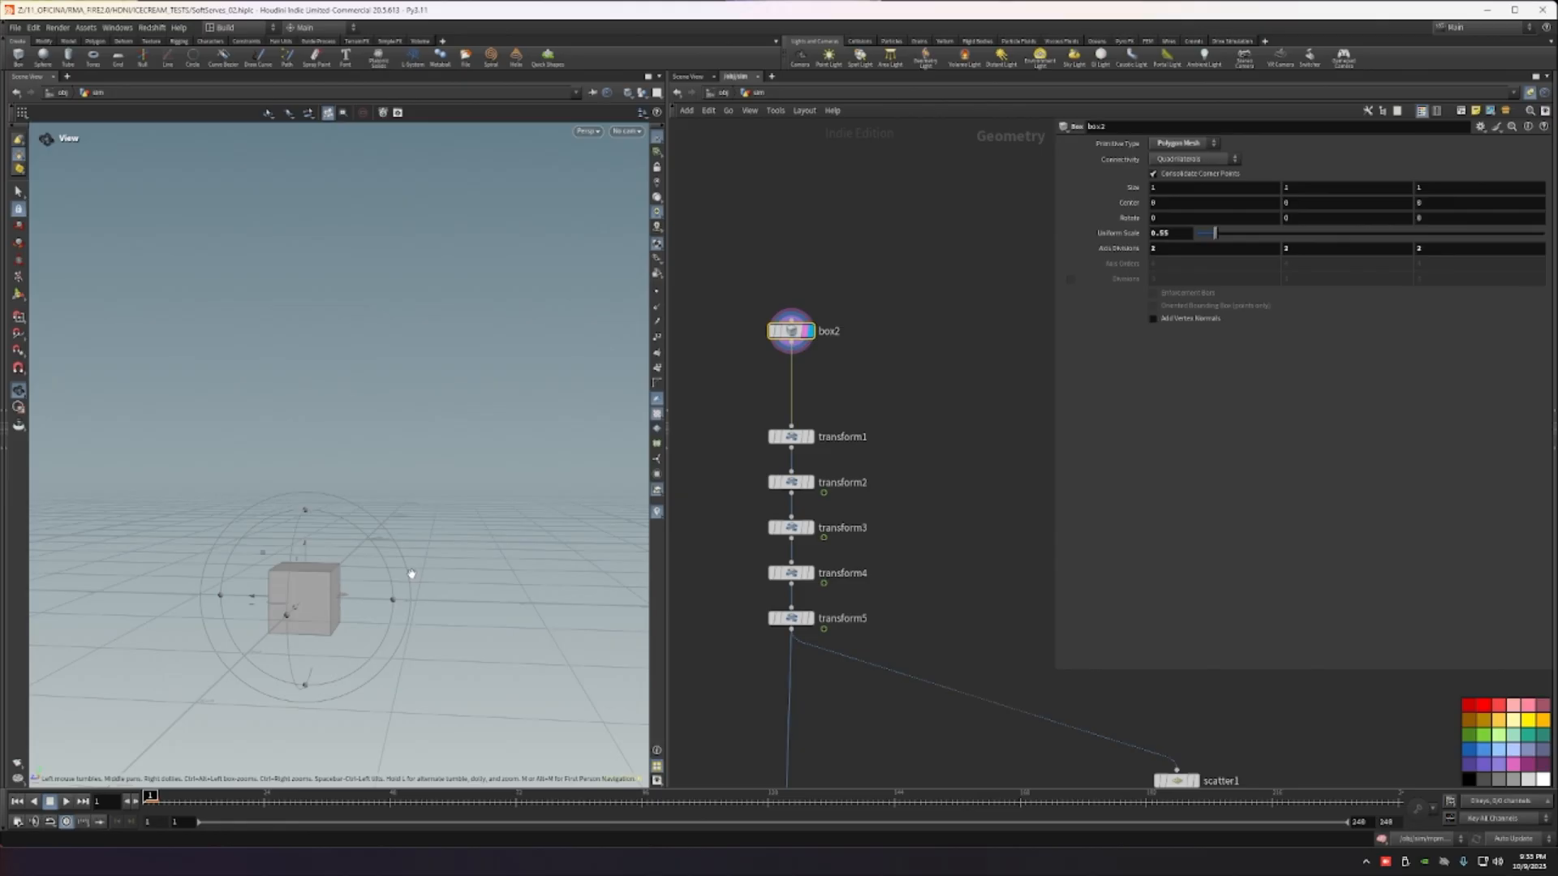
middle_click_drag(411, 573, 425, 504, "alt")
scroll(324, 547, "up", 3)
Step: Move transform1 closer to box2 in the chain and display its tilted cube
left_click(816, 438)
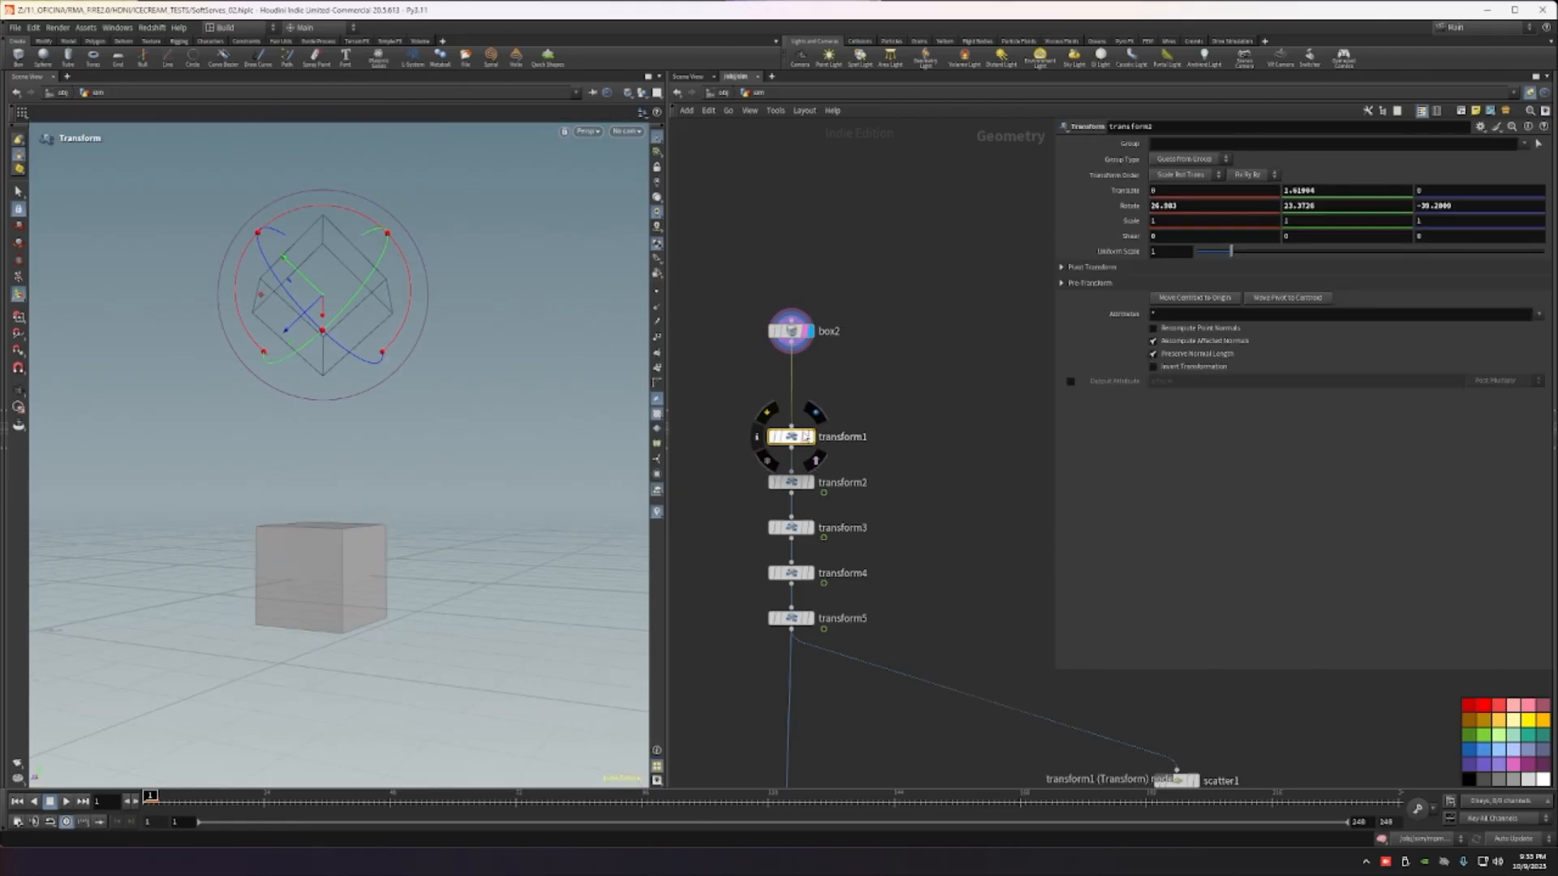
left_click_drag(815, 438, 817, 391)
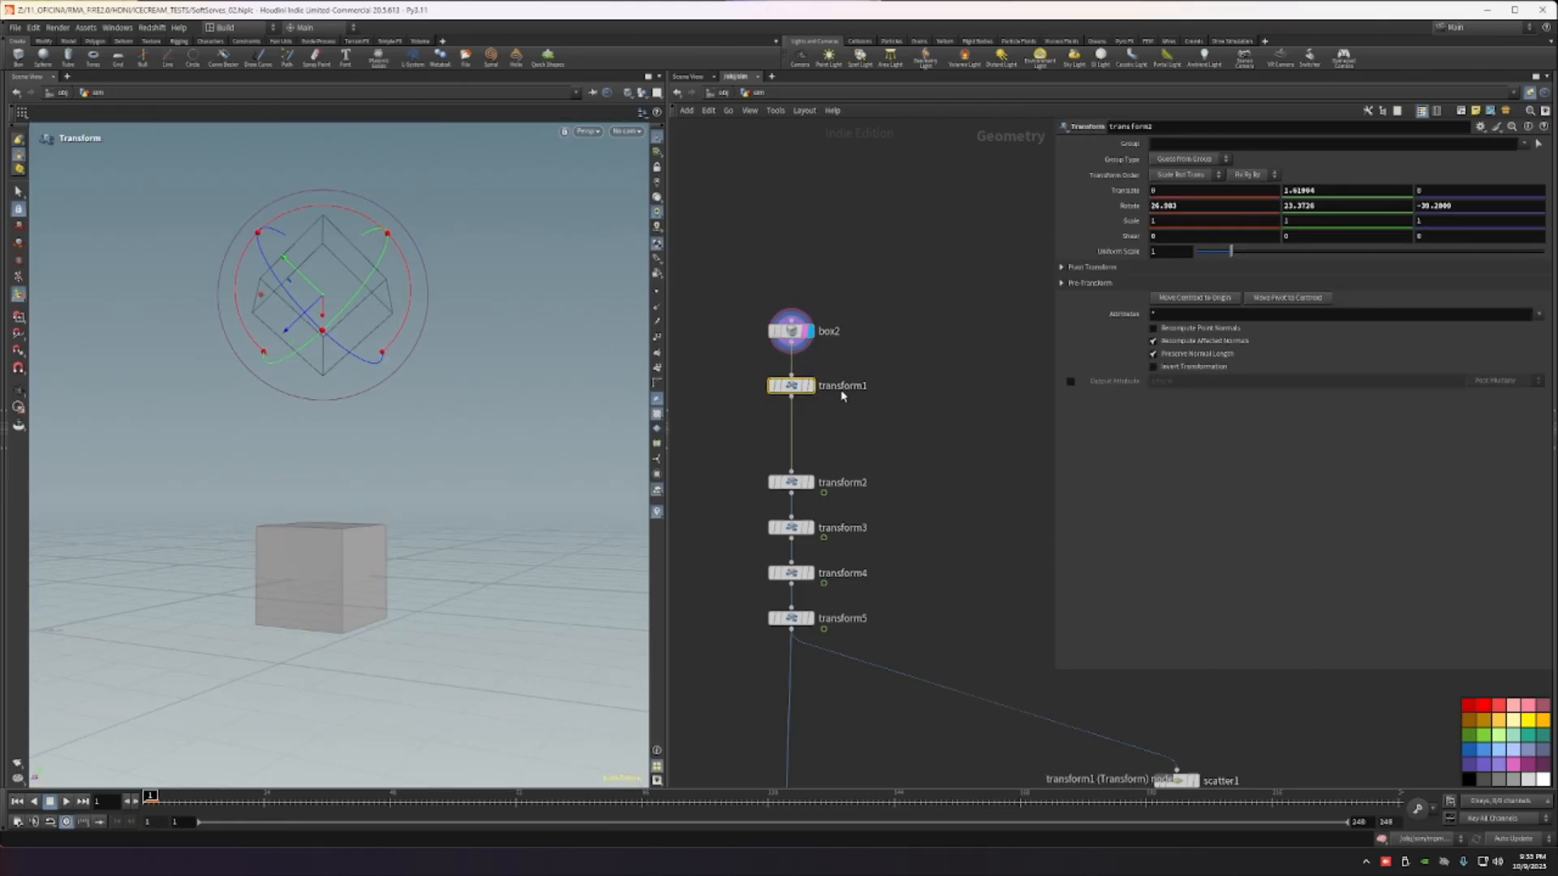
left_click(809, 386)
key("Escape")
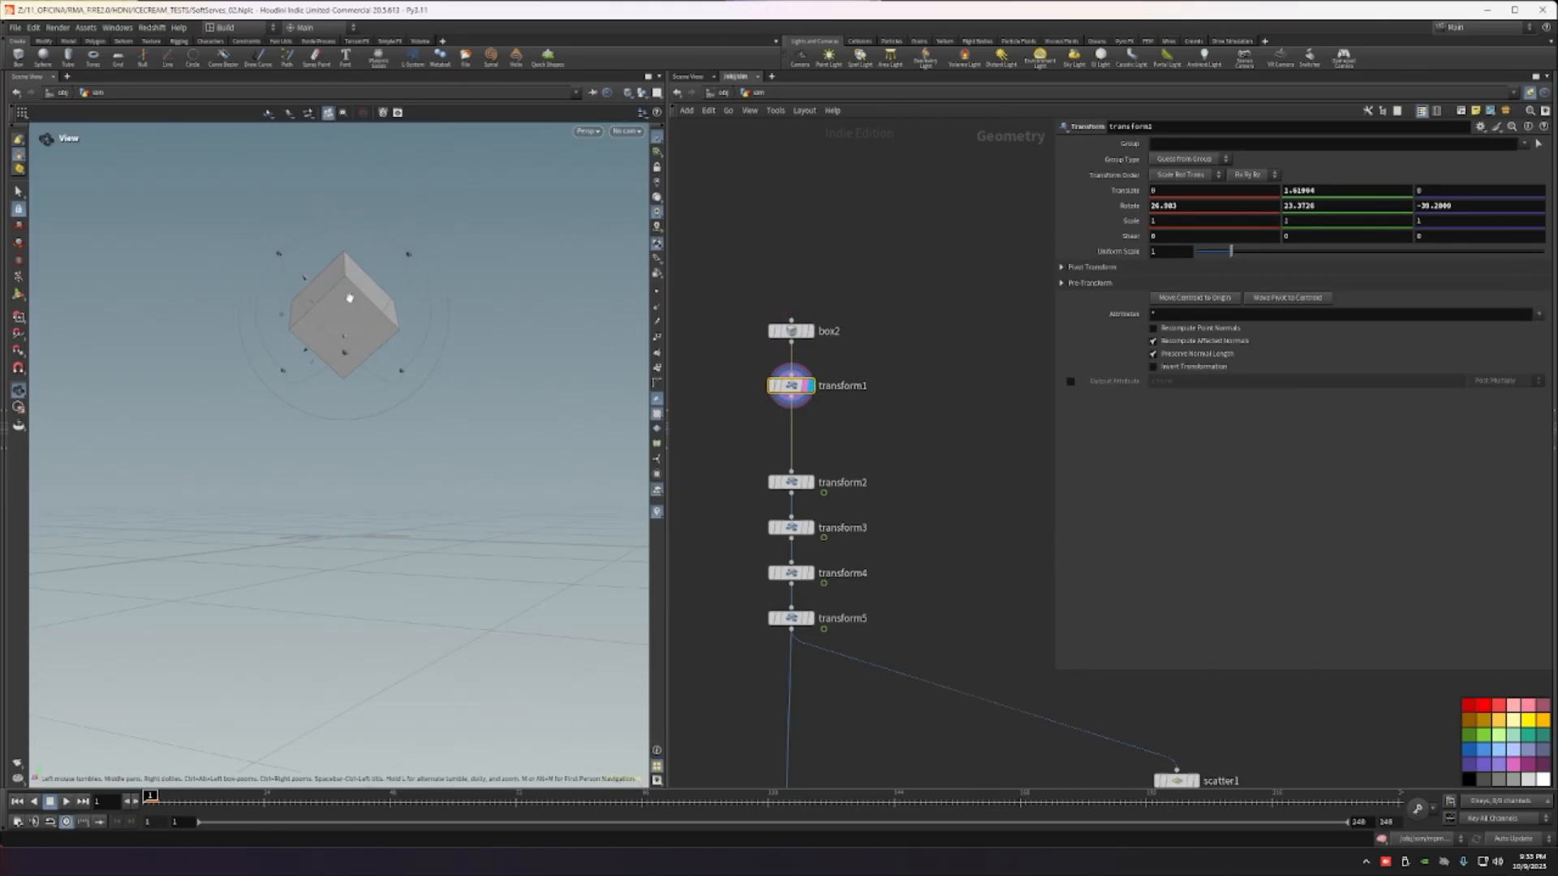
Step: Adjust transform1's rotation from the top view to about 26.2 in X and 24.2 in Y, and return to perspective
mouse_move(347, 295)
left_mouse_down()
mouse_move(514, 289)
mouse_move(554, 318)
mouse_move(319, 292)
left_mouse_up()
key("space+2")
key("Return")
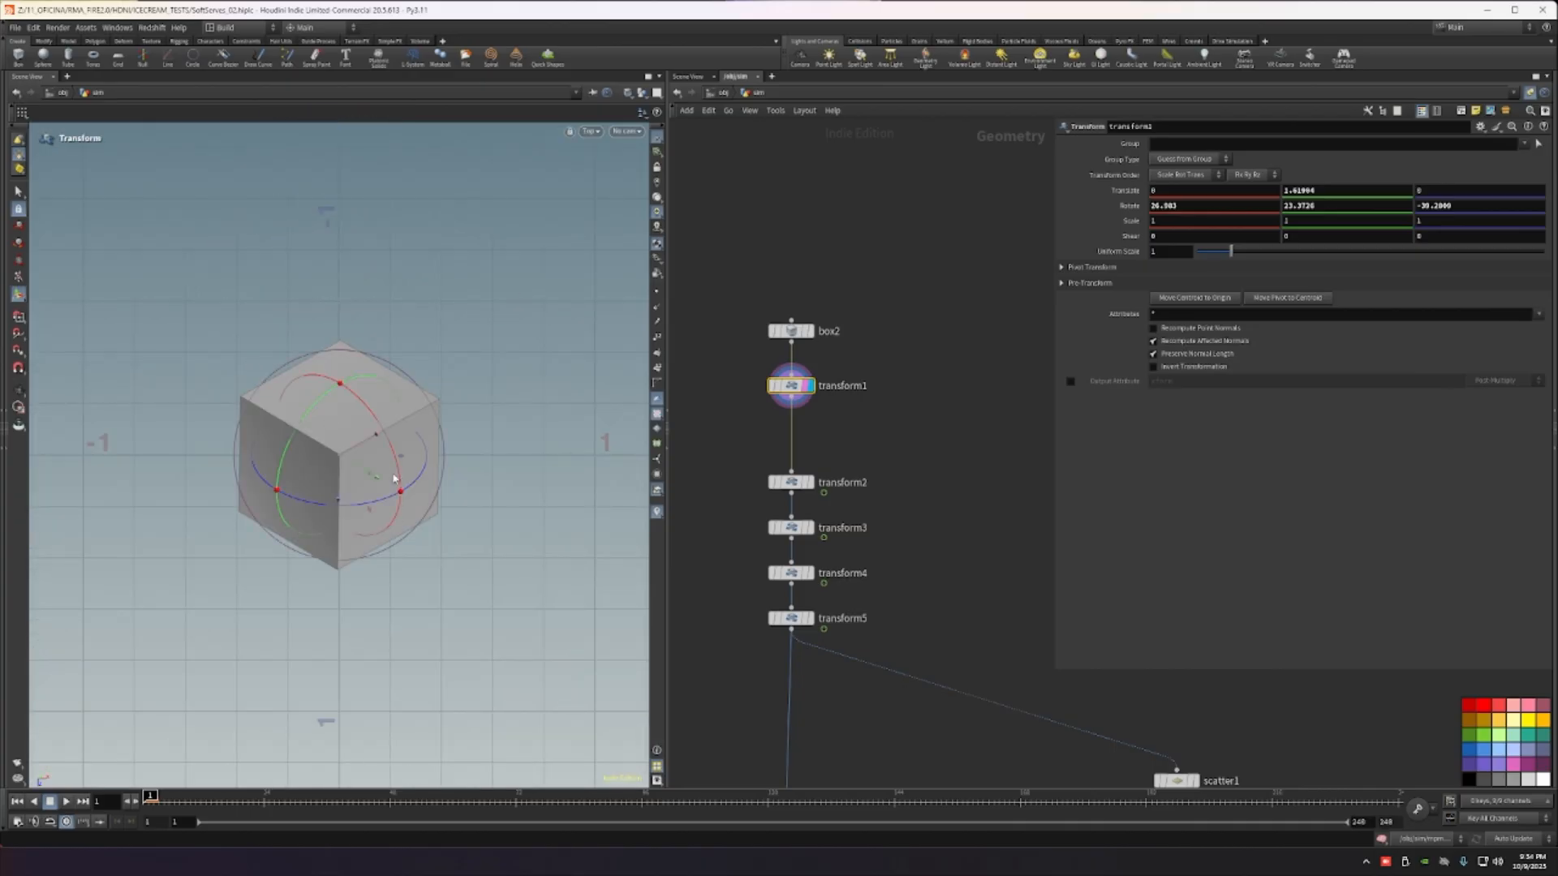
left_click_drag(435, 400, 411, 414)
key("space")
key("space+1")
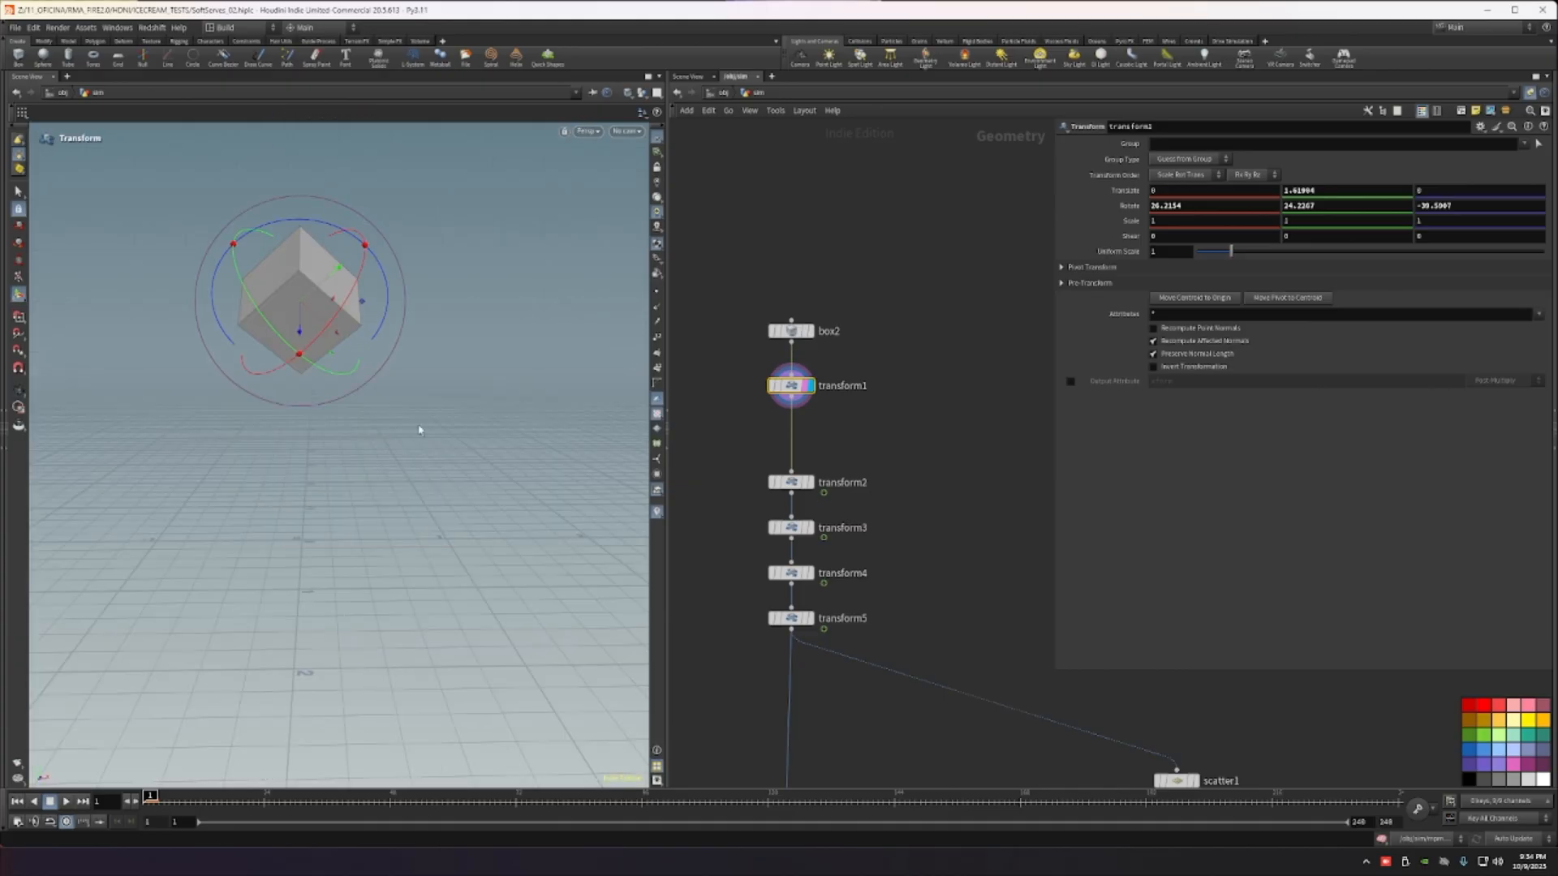
right_click_drag(381, 351, 313, 306, "alt")
left_click_drag(314, 306, 422, 305, "alt")
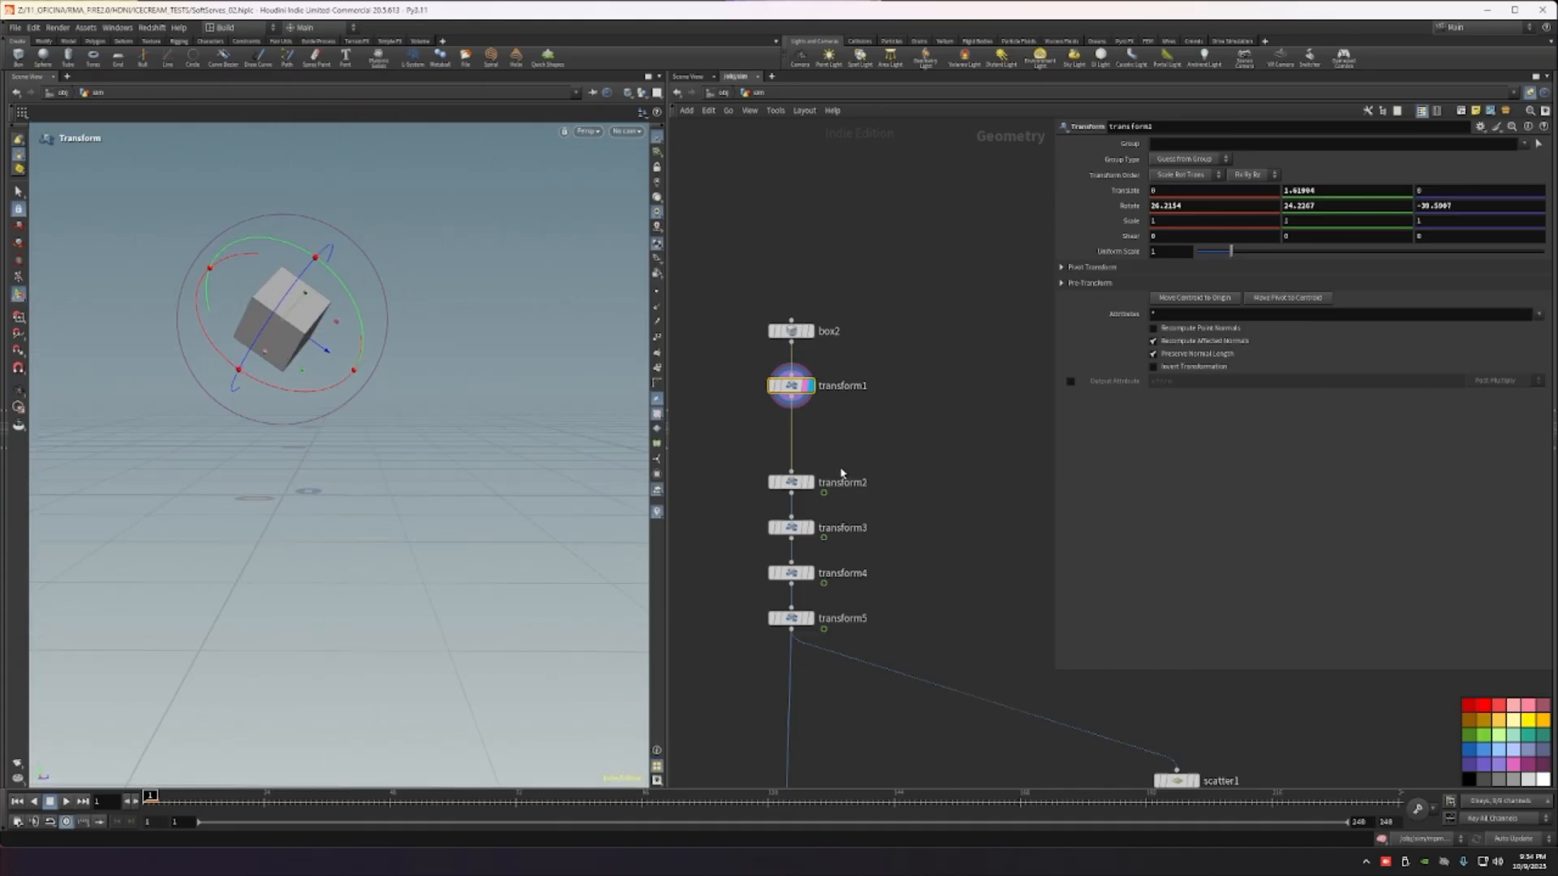
Step: Move transform2 closer to transform1, and display it with its parameters shown
scroll(855, 454, "up", 1)
left_click_drag(792, 484, 792, 448)
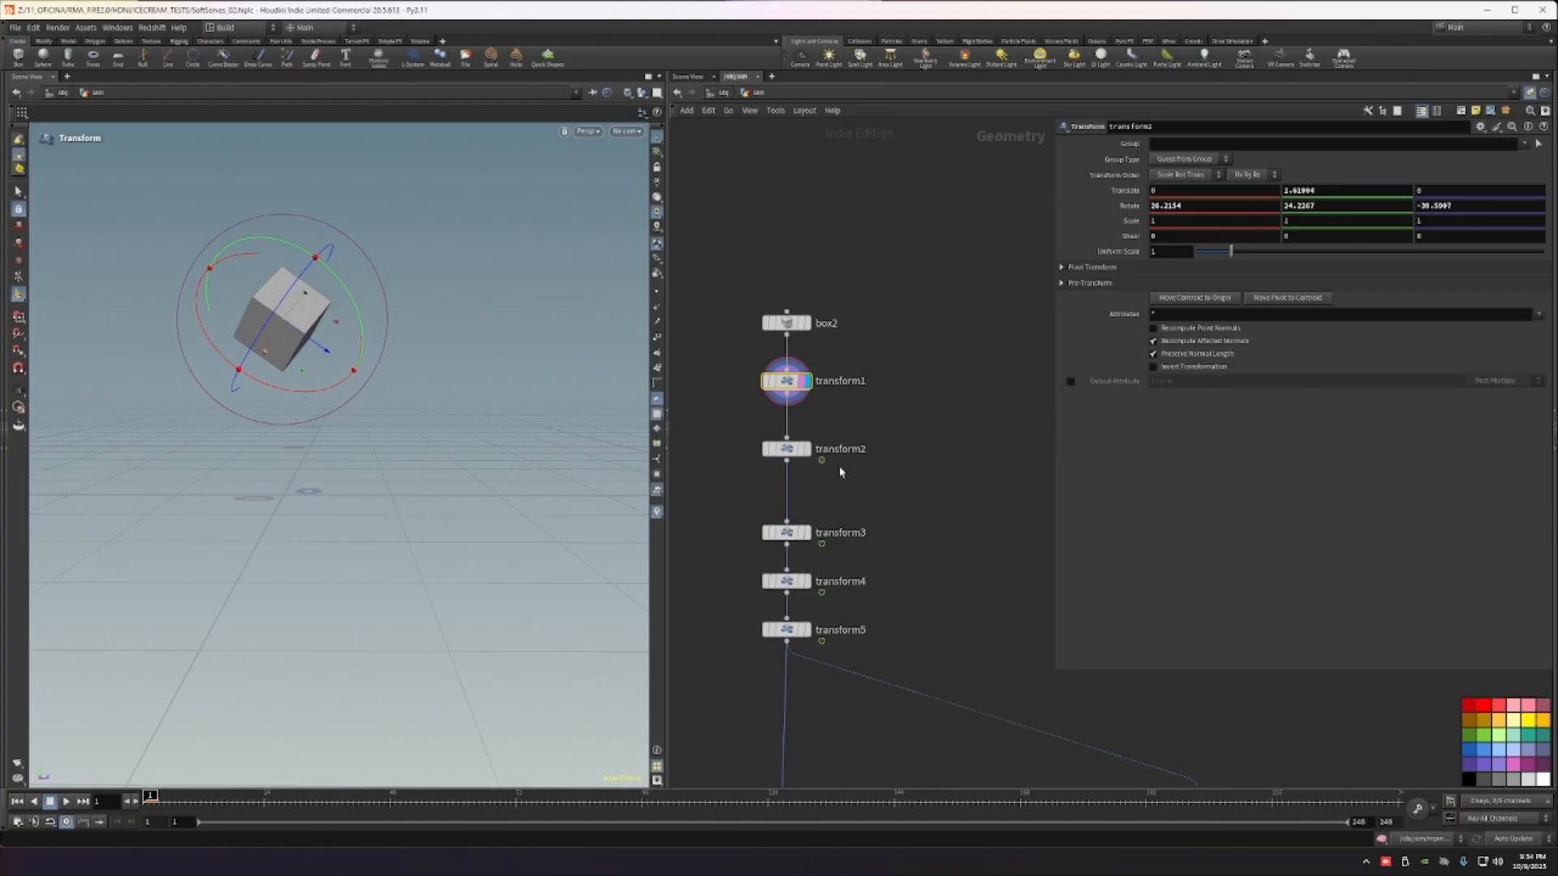
scroll(885, 504, "up", 1)
left_click(807, 441)
left_click(791, 438)
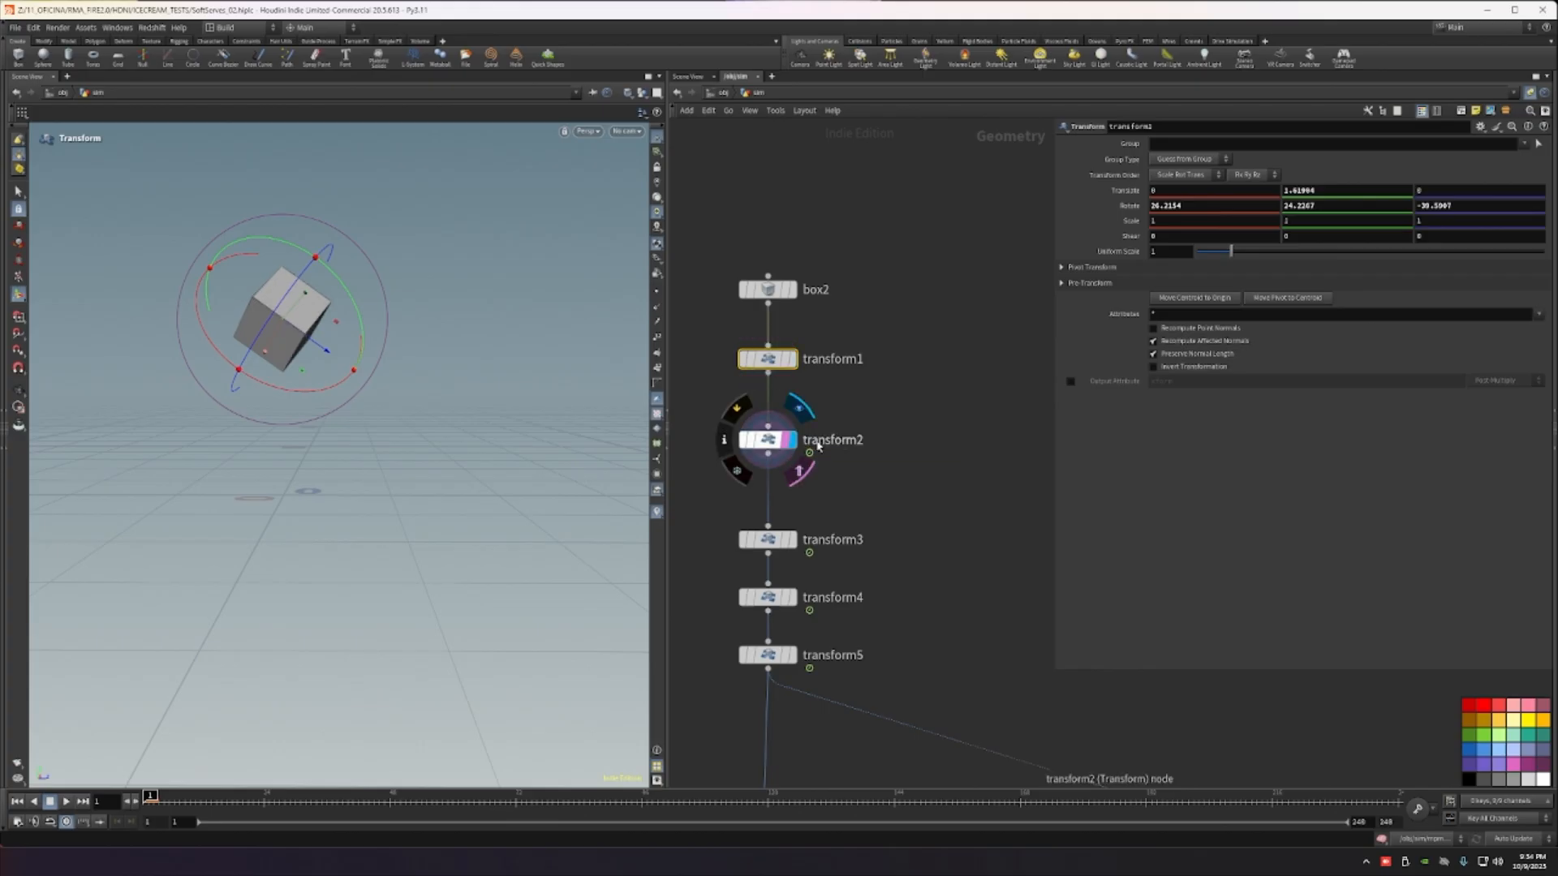
left_click(818, 445)
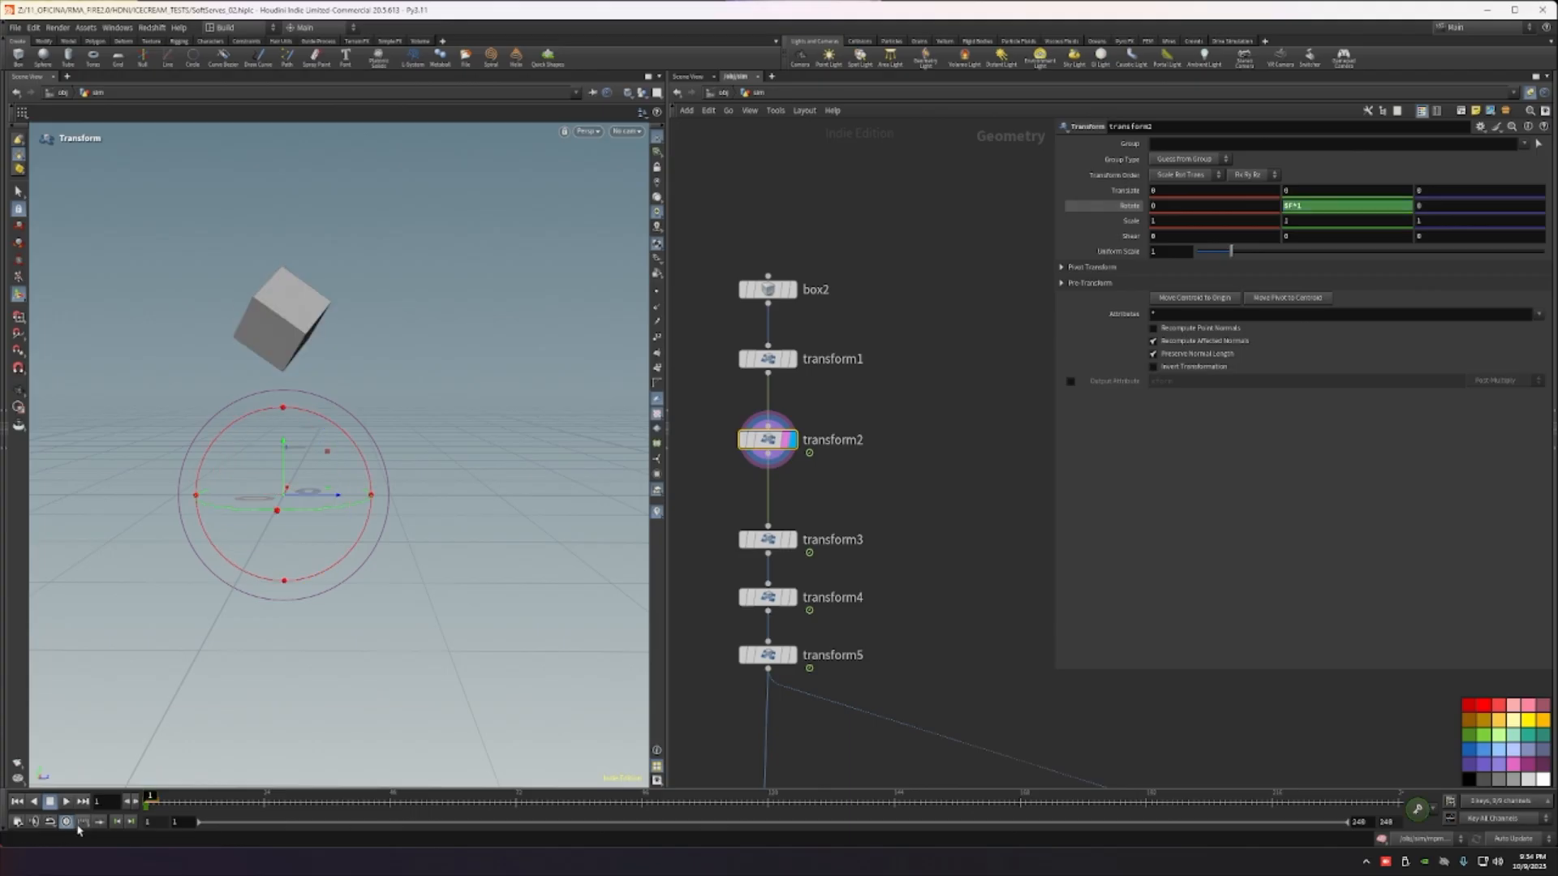
Step: Preview the cube's spin on the timeline, and set transform2's Y rotation expression to $F*1
left_click(1295, 208)
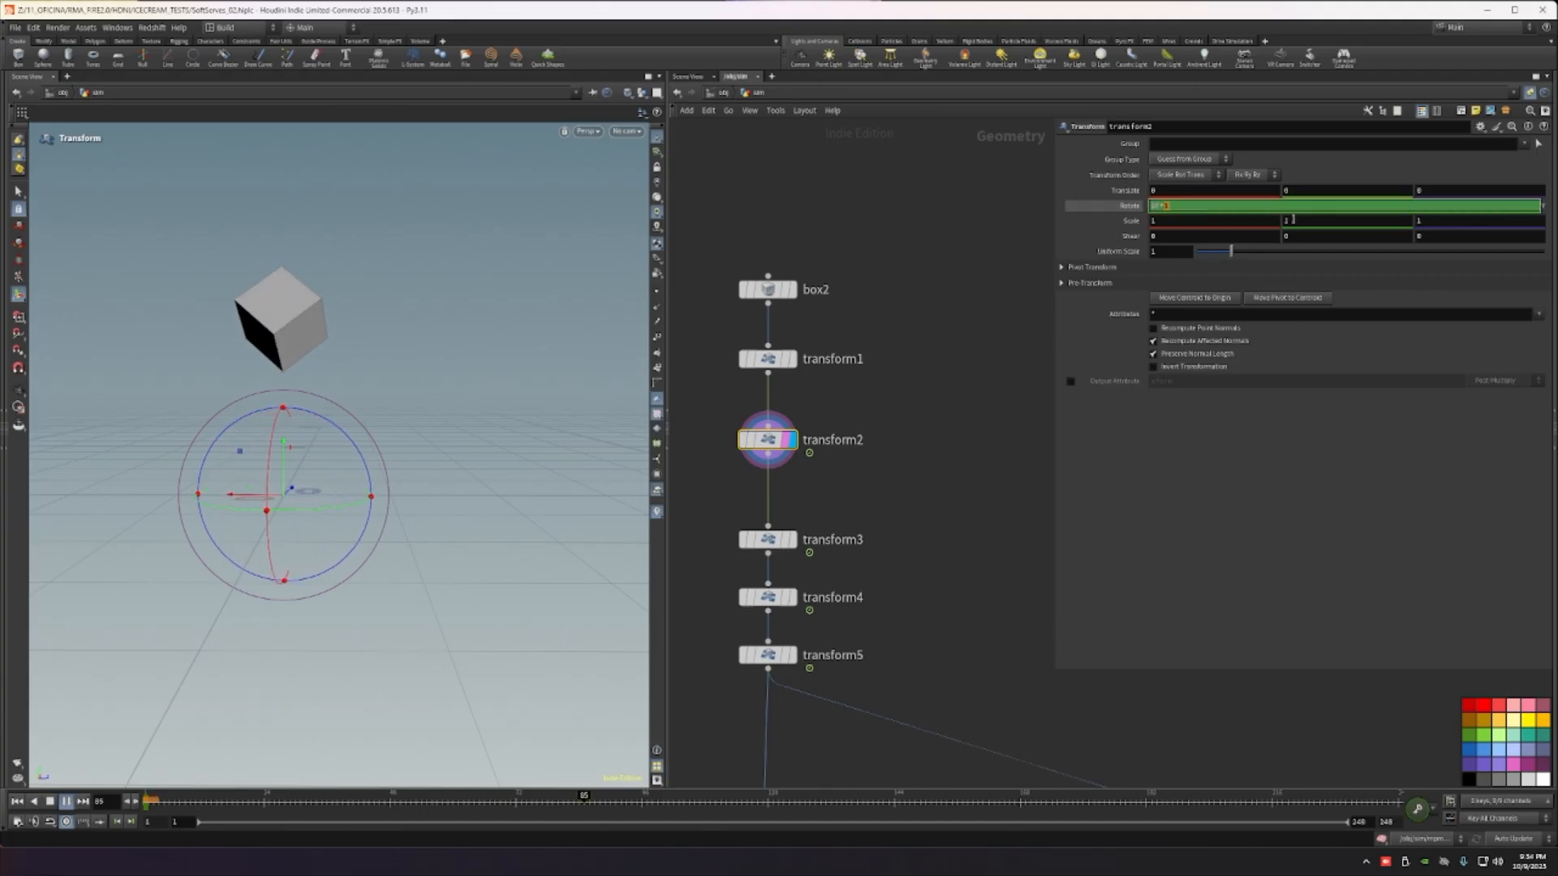
left_click(947, 427)
key("ctrl+z")
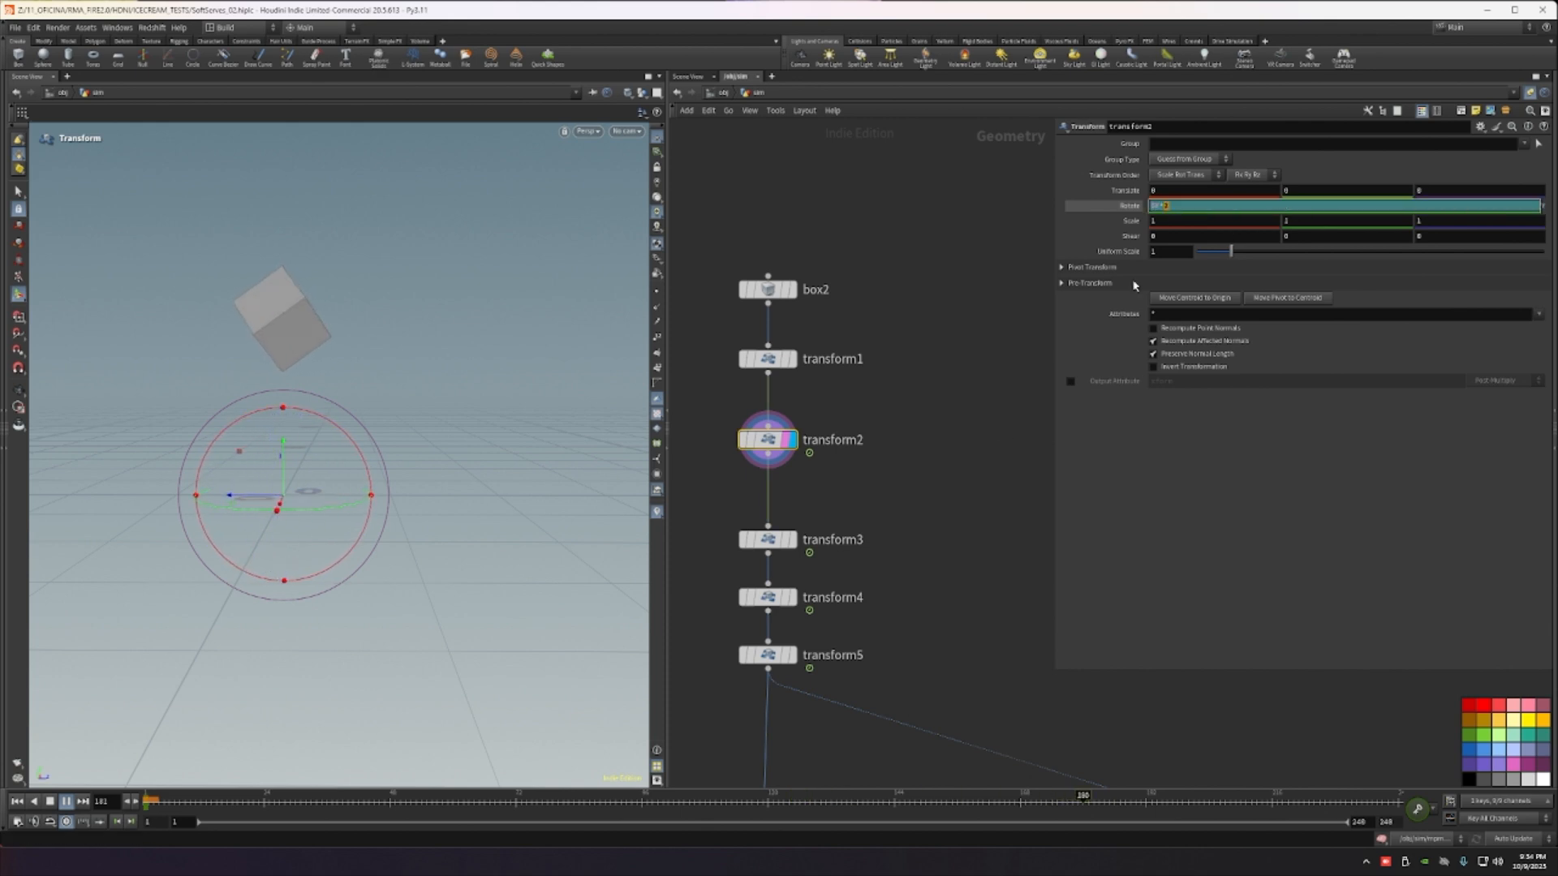
left_click(926, 805)
left_click_drag(926, 809, 804, 804)
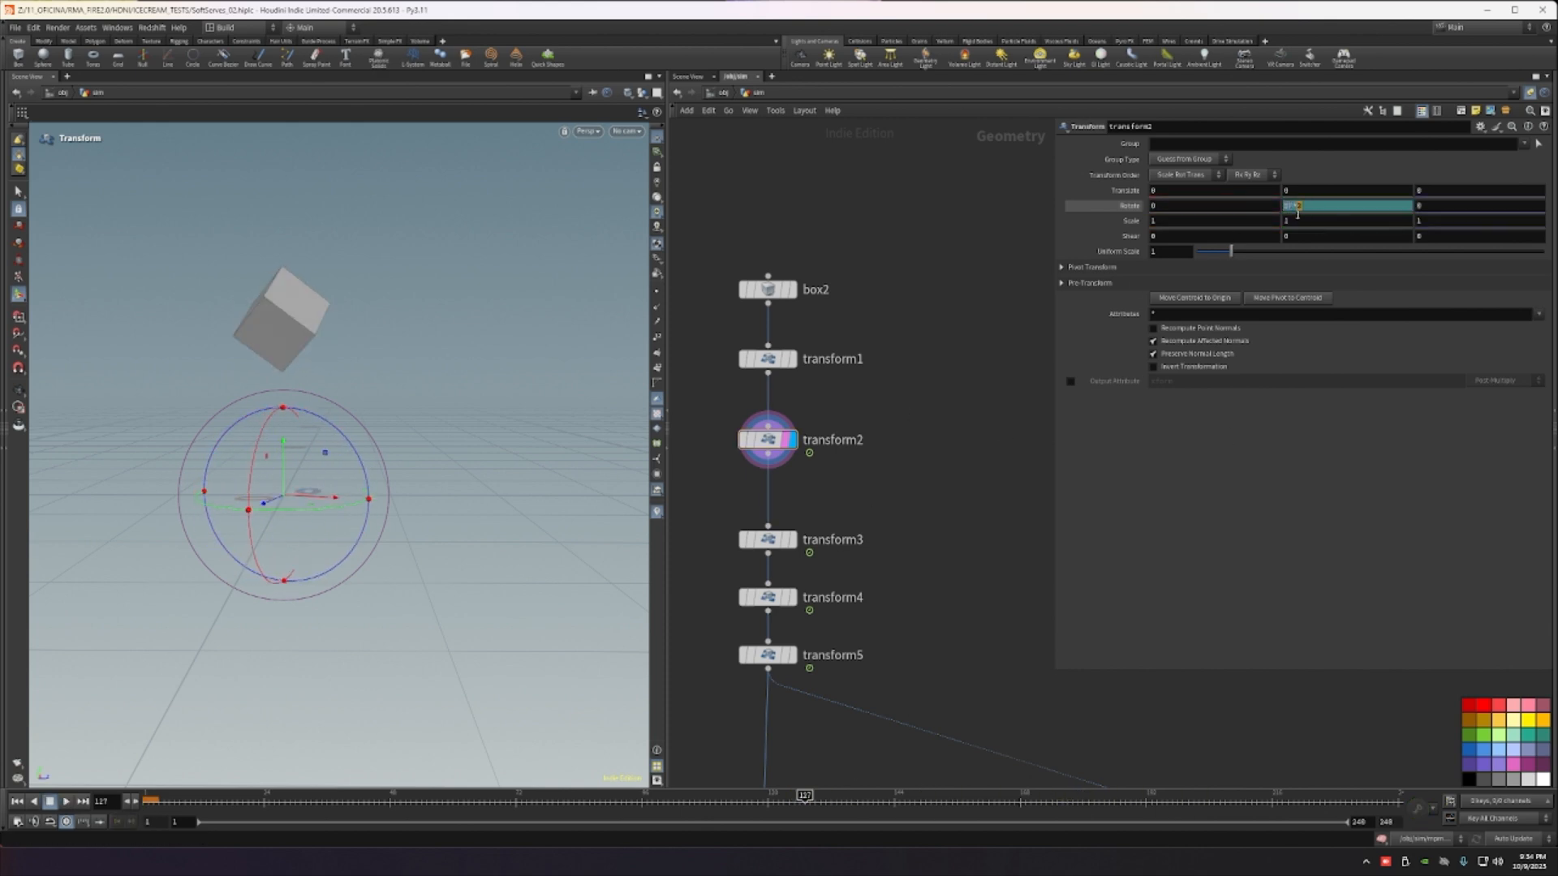
type("1")
key("Return")
middle_click_drag(830, 514, 838, 442)
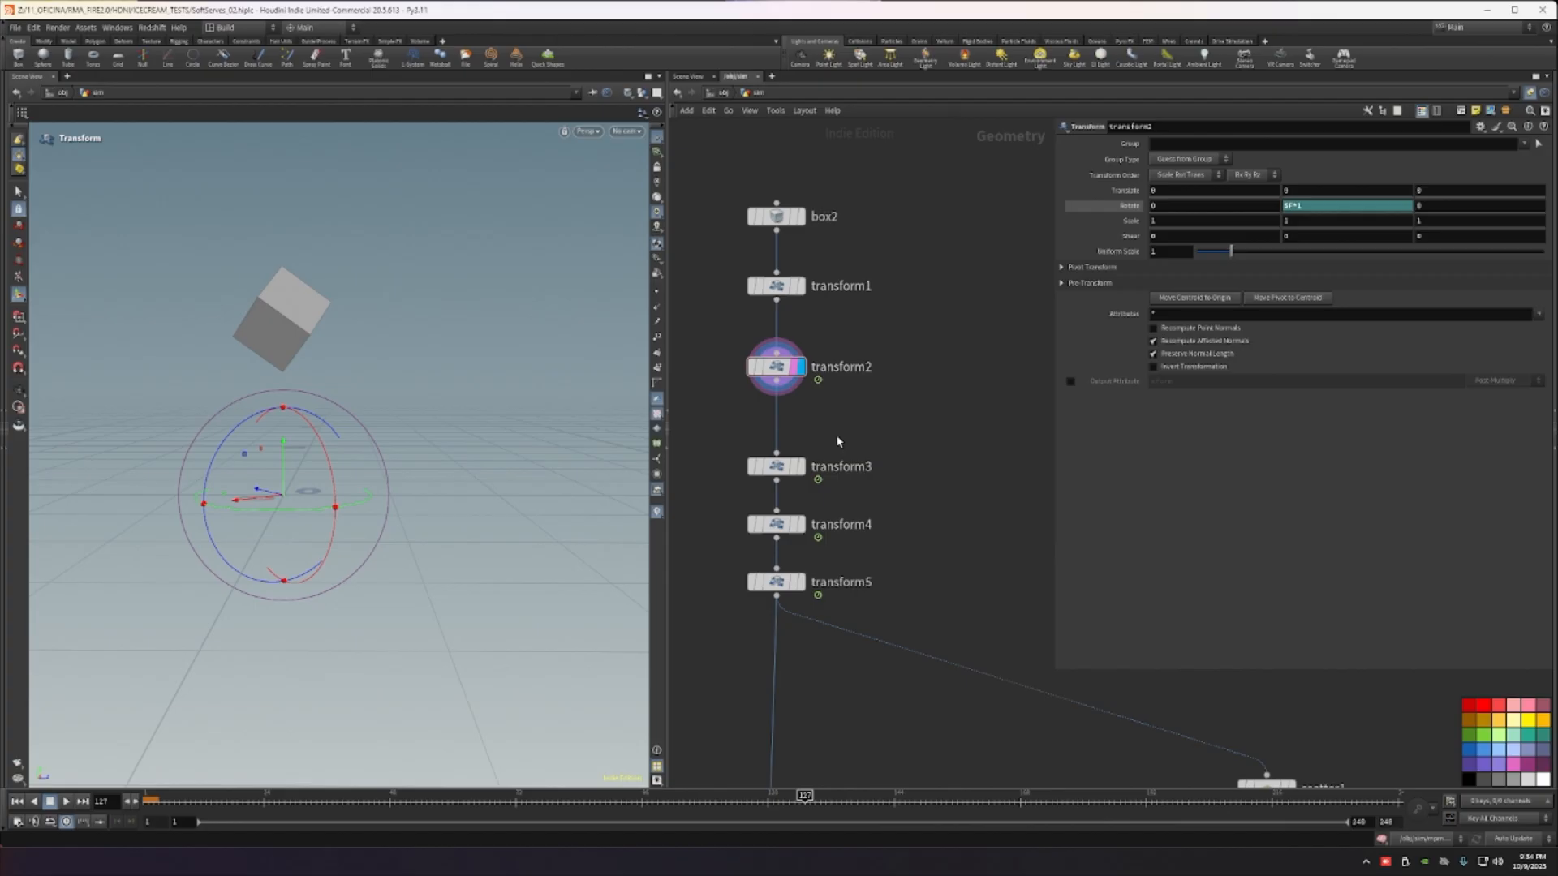
Step: Move transform3 closer to transform2, display it with its parameters shown, and return to the first frame
left_click_drag(771, 466, 771, 424)
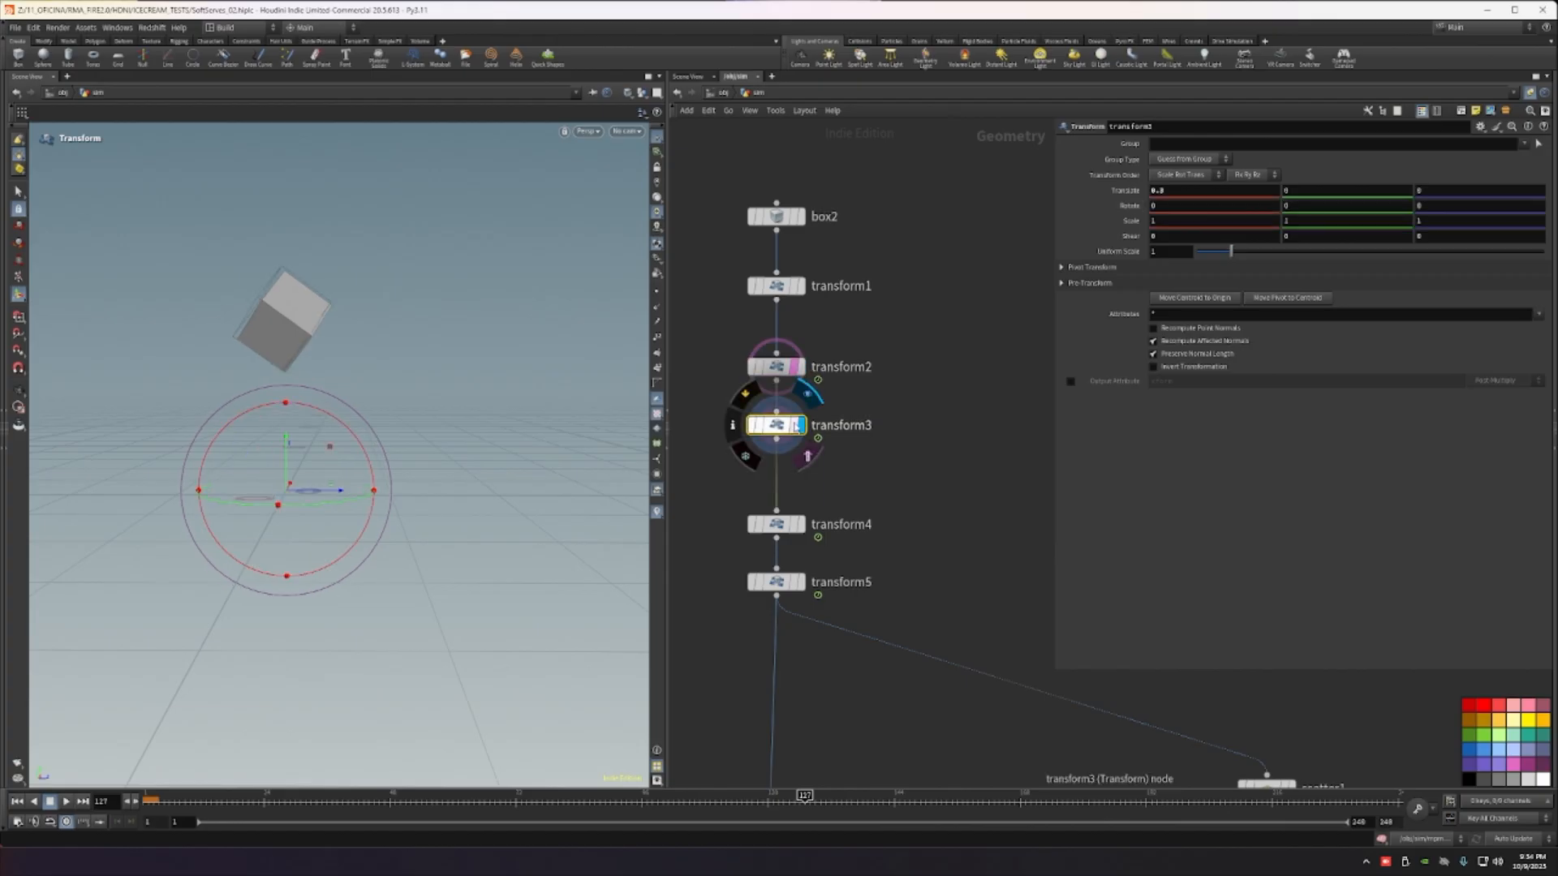
left_click(802, 426)
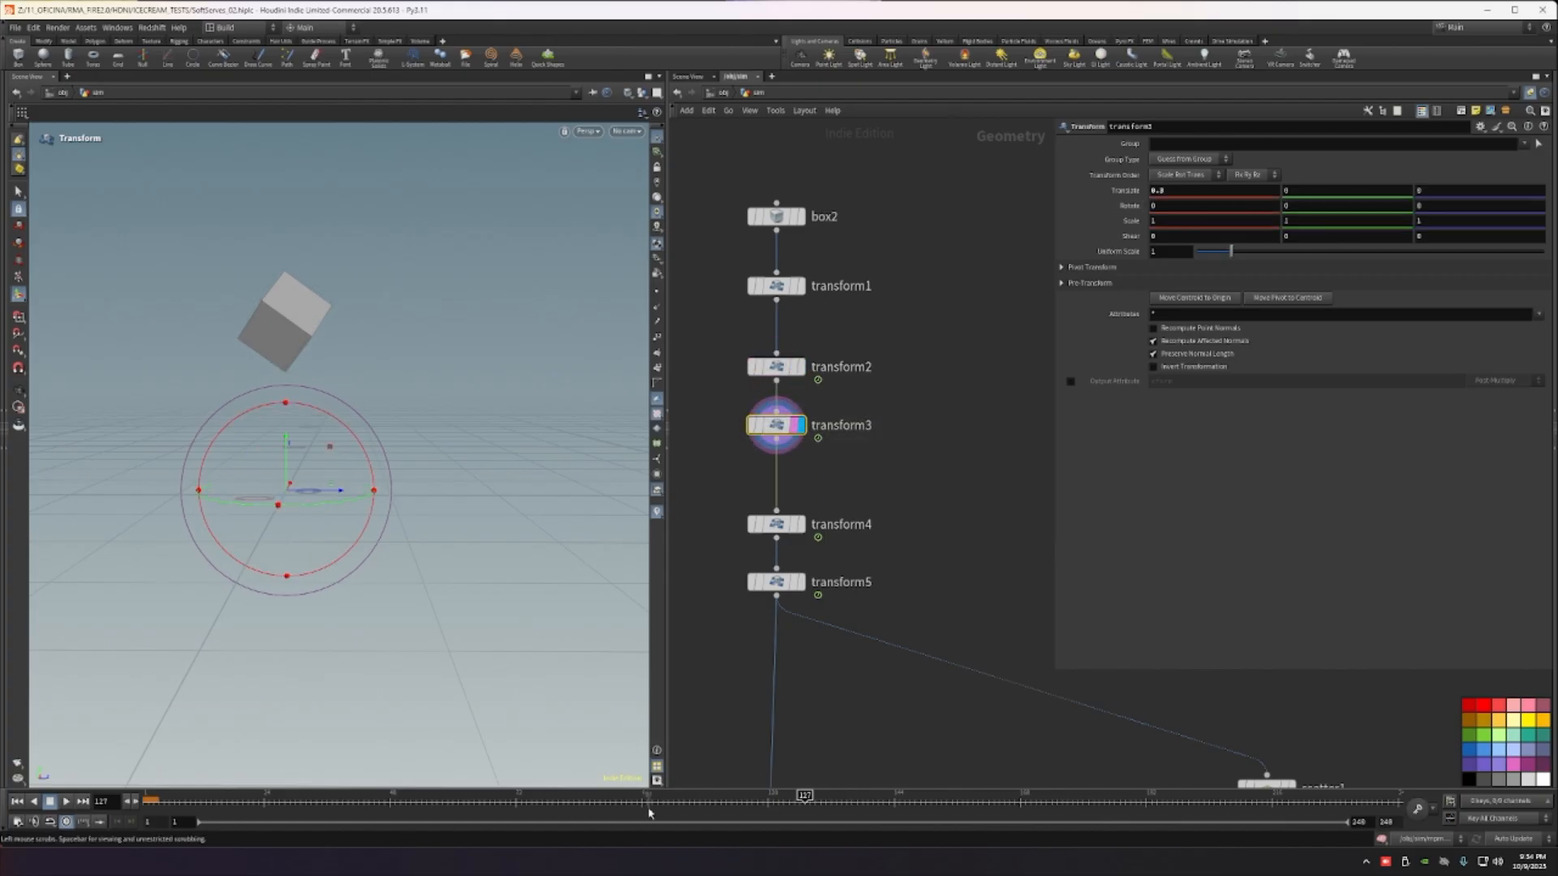
left_click_drag(649, 808, 148, 801)
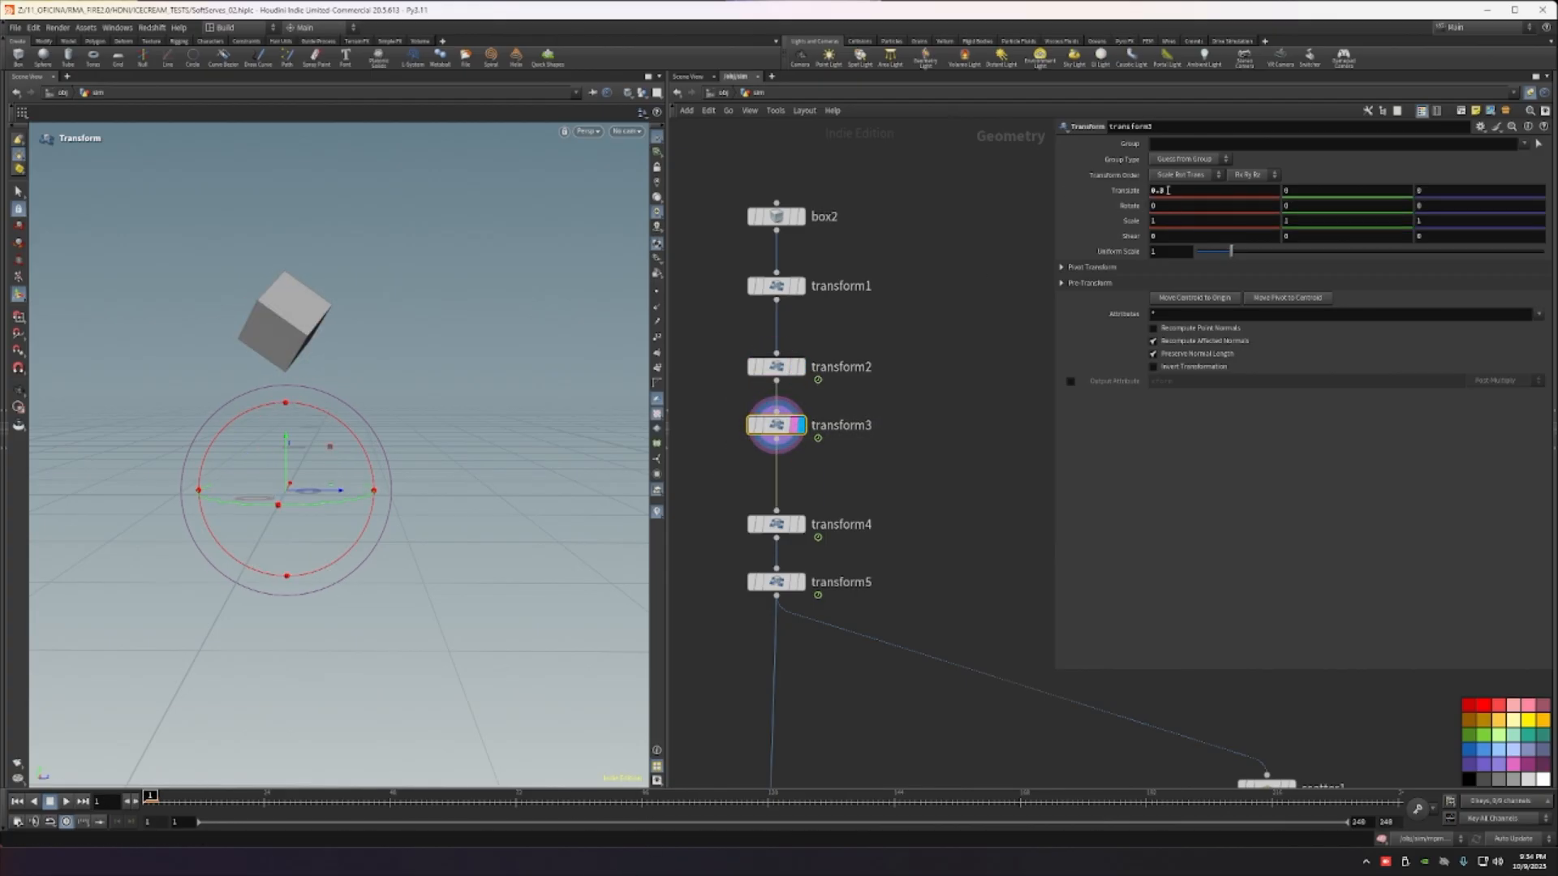
Step: Try shifting the cube with transform3's X translation at 1.2, and undo the change
key("Escape")
left_click_drag(390, 516, 452, 586)
key("Return")
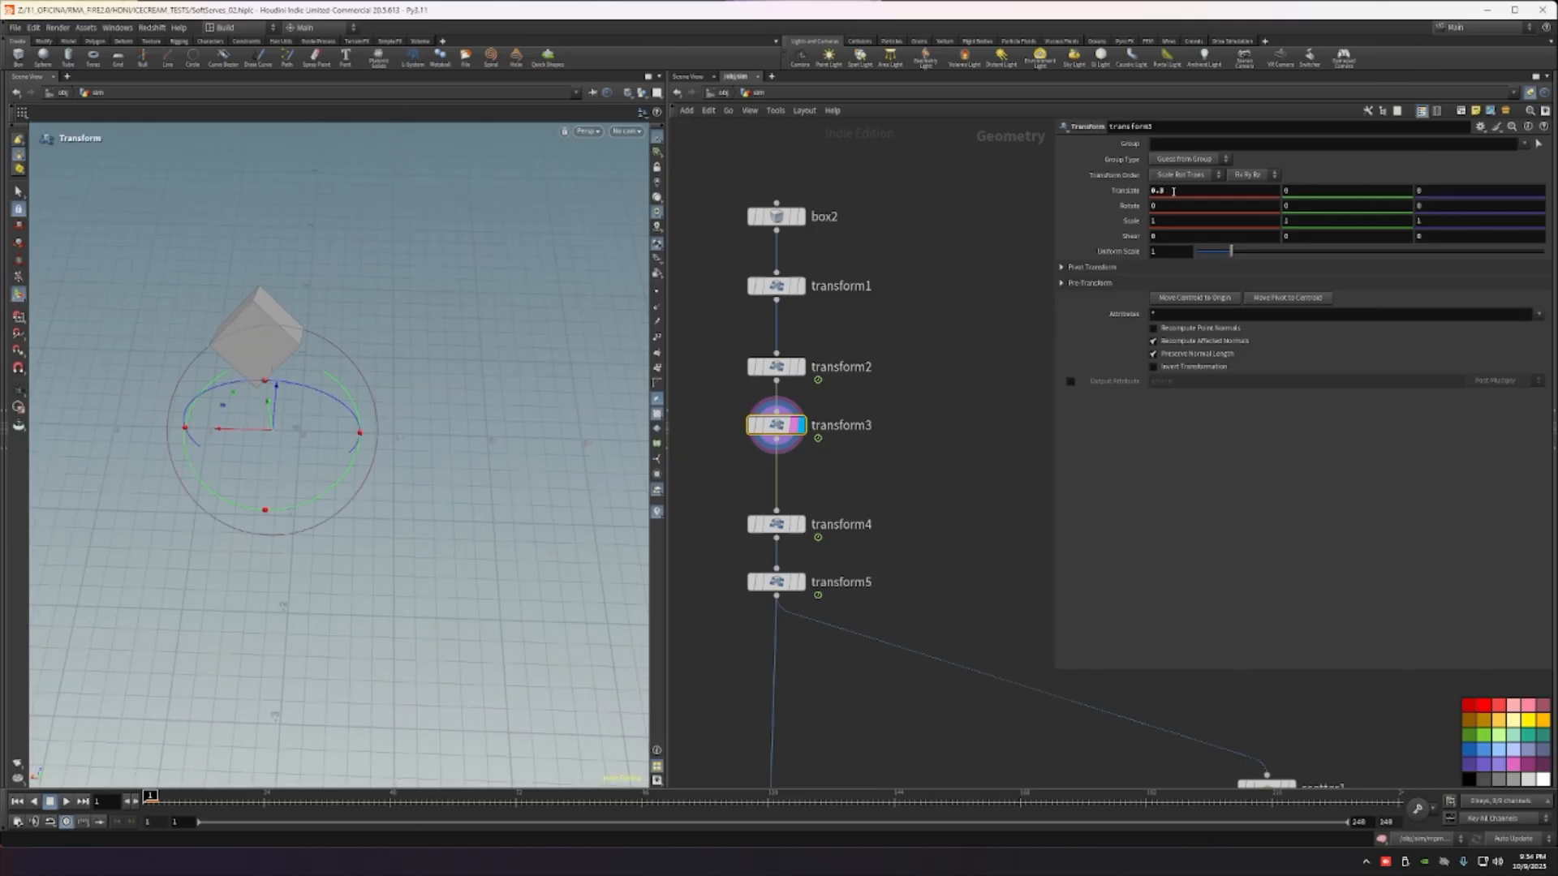
middle_click_drag(1173, 191, 1210, 219)
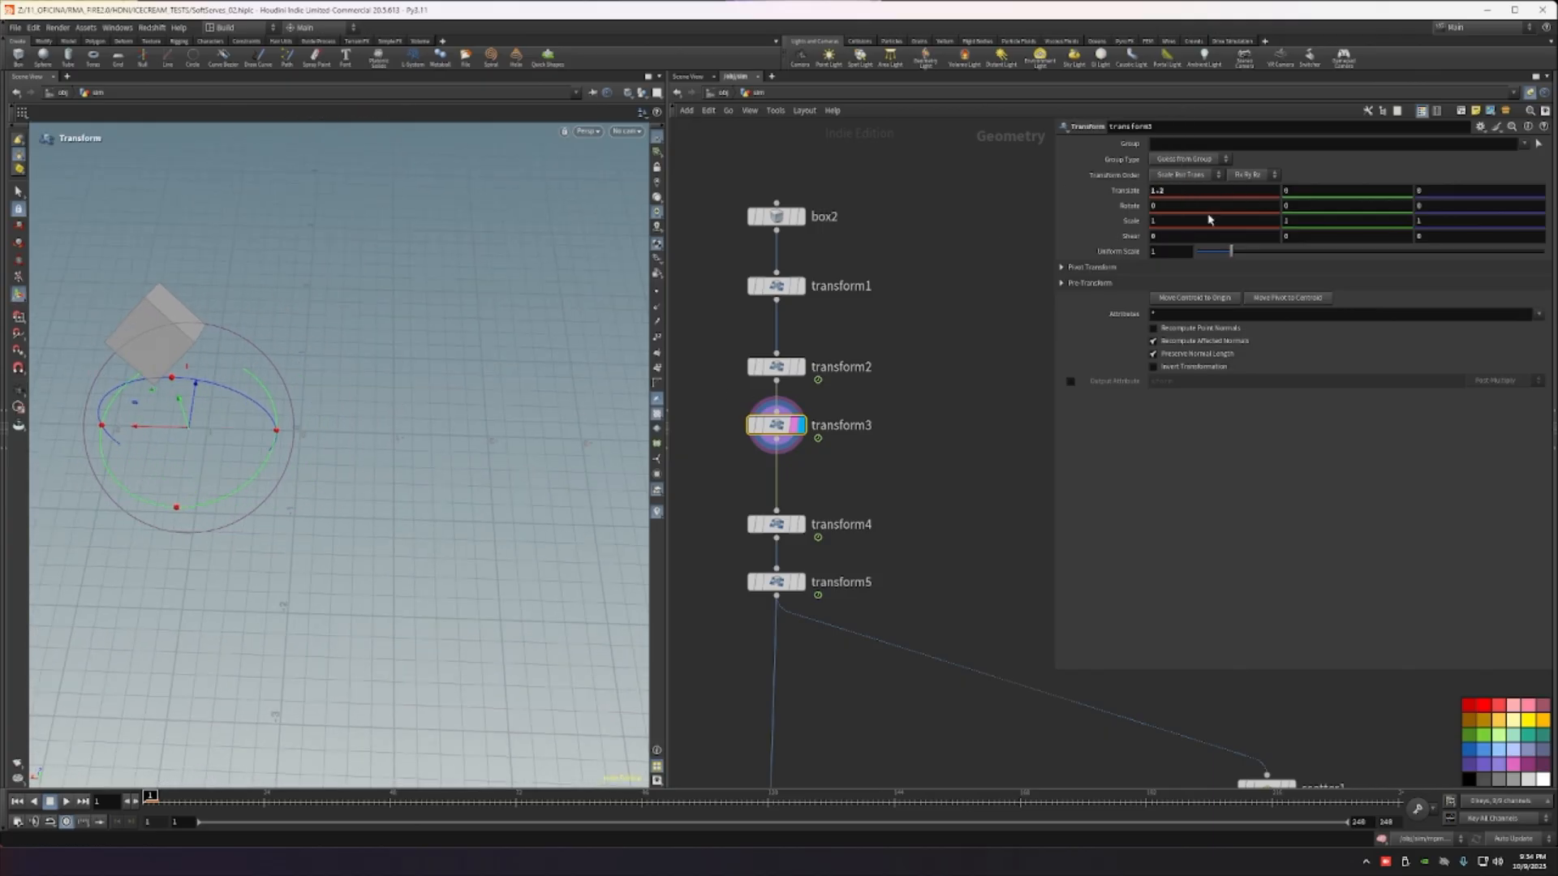
key("ctrl+z")
key("Escape")
left_click_drag(284, 382, 322, 392)
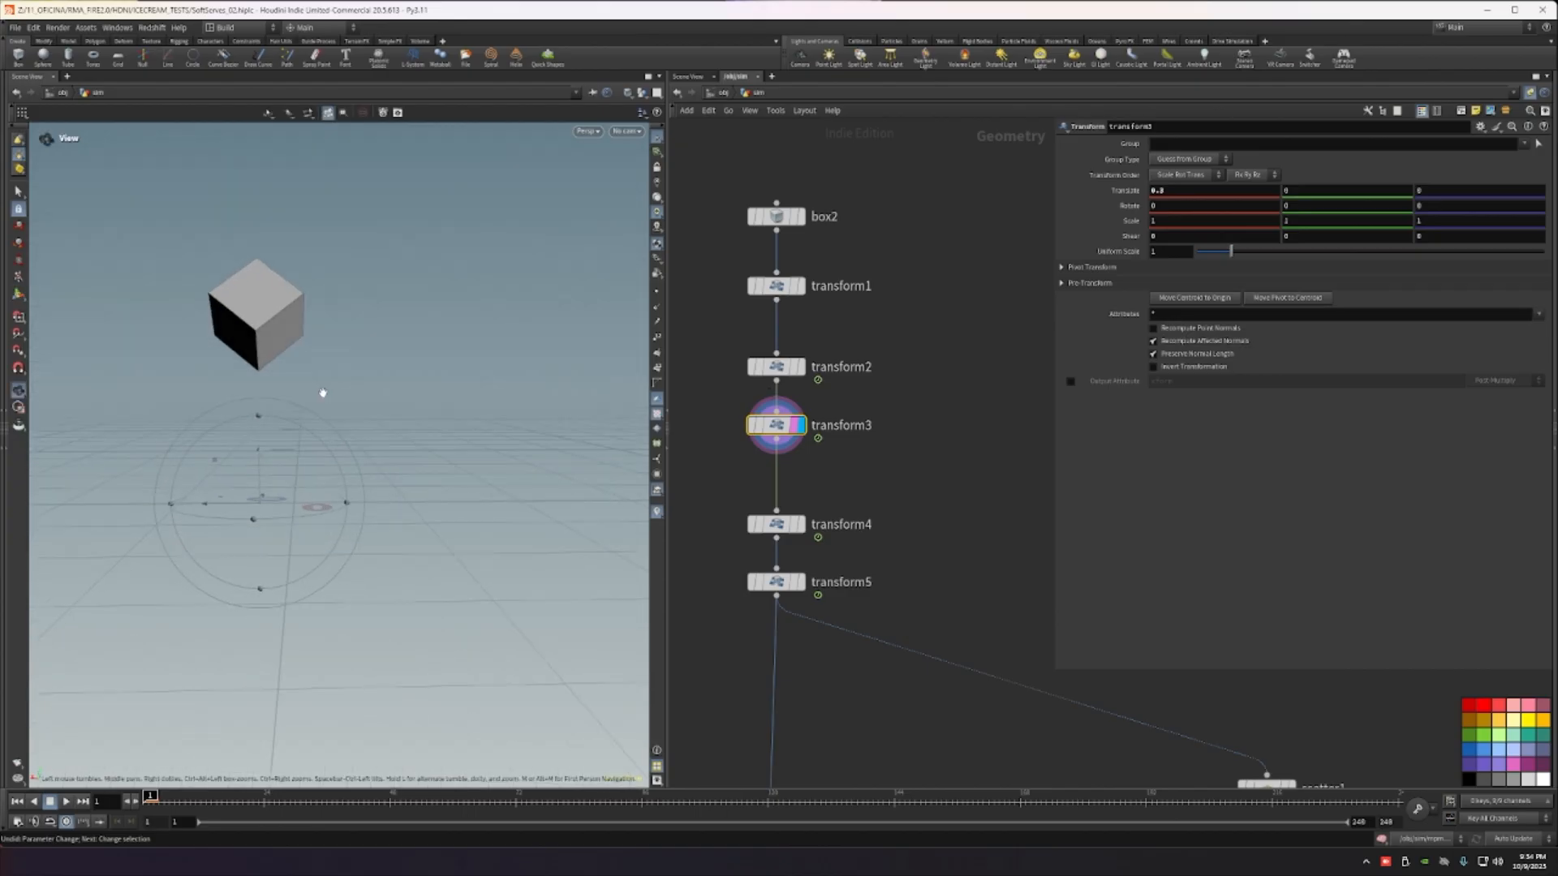
mouse_move(151, 800)
left_mouse_down()
mouse_move(358, 812)
mouse_move(146, 816)
left_mouse_up()
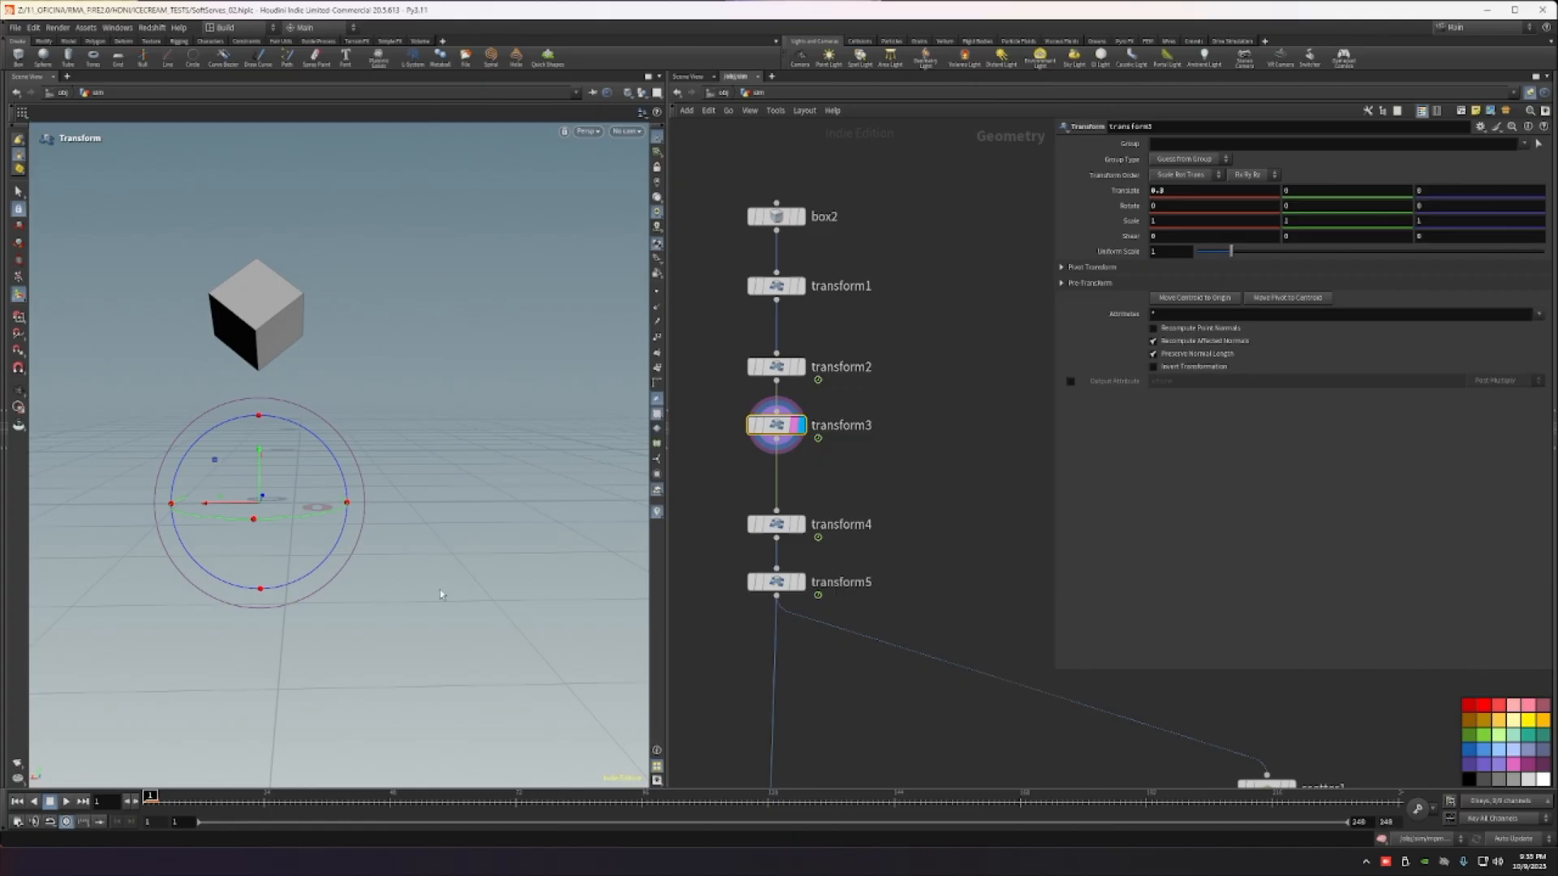
Step: Move transform4 closer to transform3, and display it with its parameters shown
middle_click_drag(876, 509, 865, 465)
left_click_drag(790, 487, 778, 440)
left_click(782, 449)
left_click(771, 440)
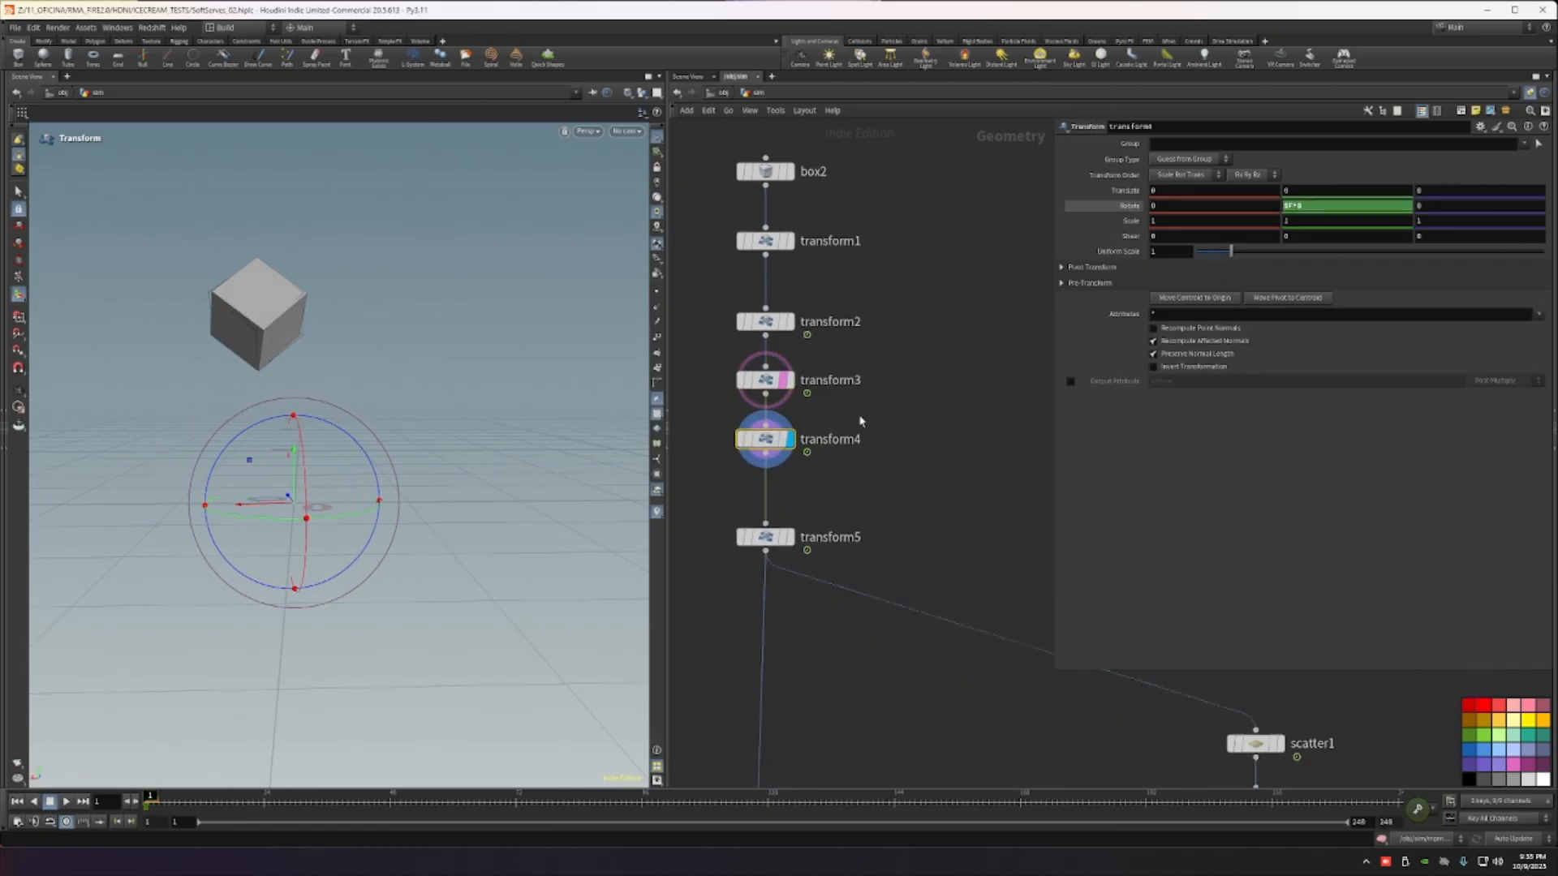
left_click(784, 436)
Step: Play the timeline to examine transform4's rotation of the offset cube, viewed obliquely from above
left_click_drag(866, 421, 737, 468)
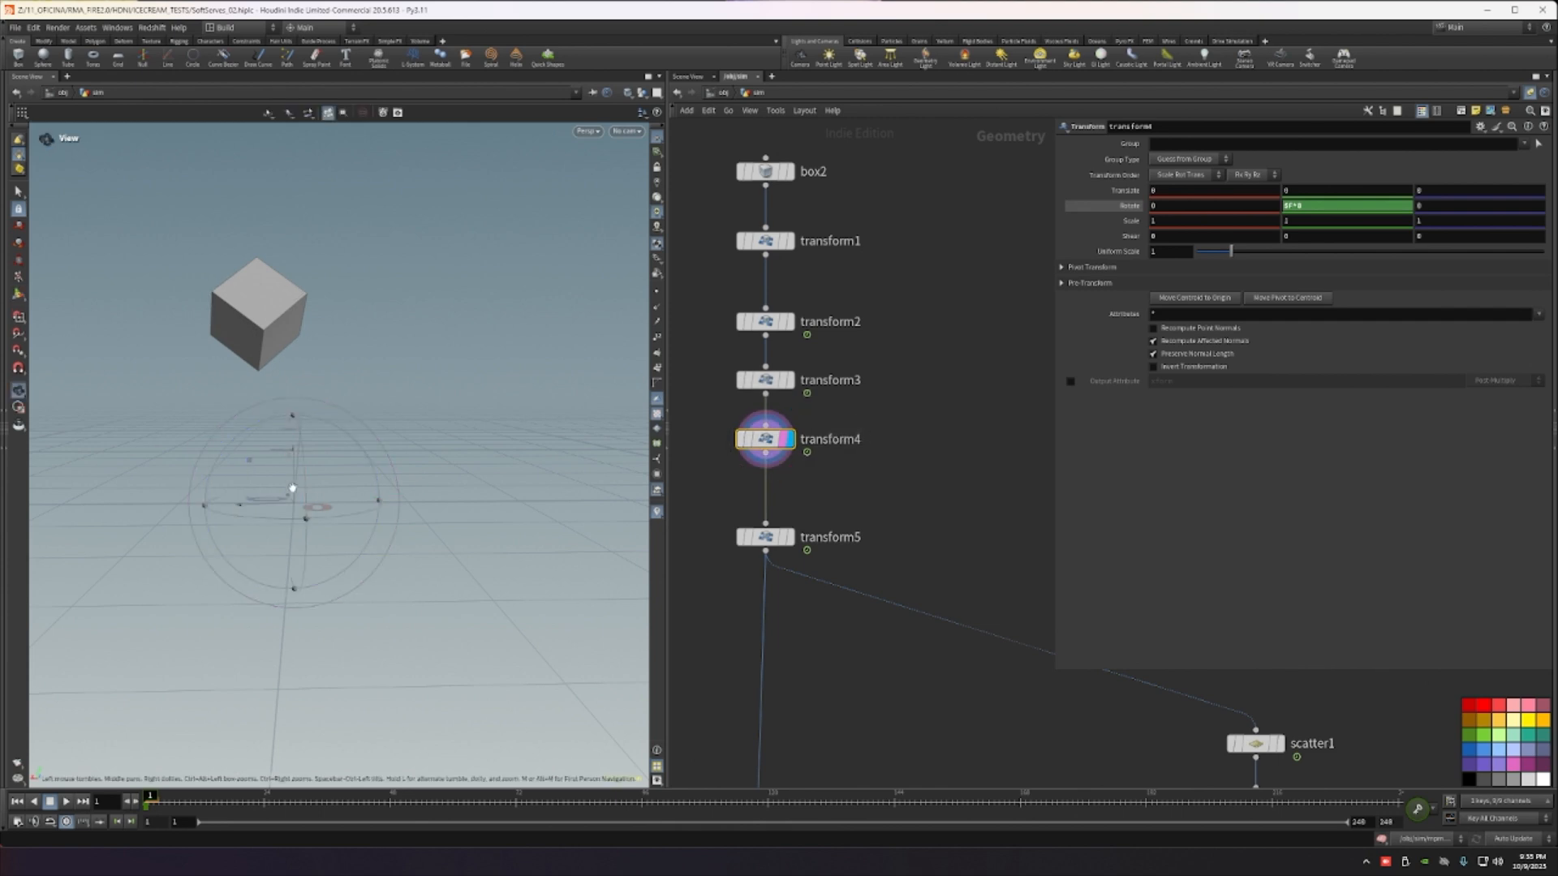
left_click_drag(293, 488, 730, 429, "alt")
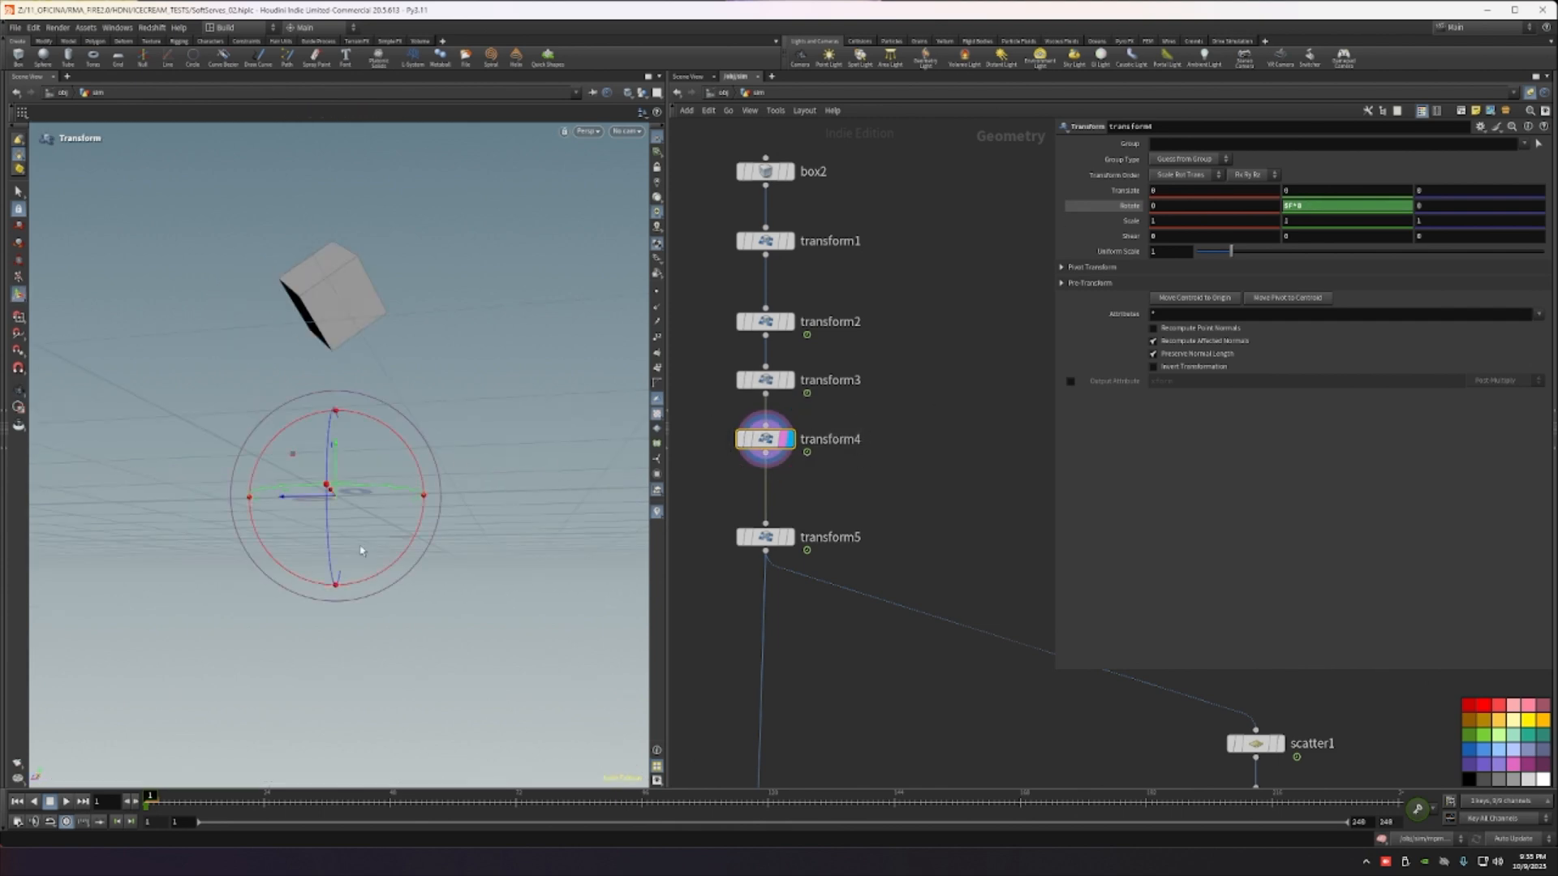
left_click_drag(362, 551, 341, 520, "alt")
left_click_drag(198, 800, 104, 796)
left_click(66, 802)
left_click_drag(358, 426, 373, 504, "alt")
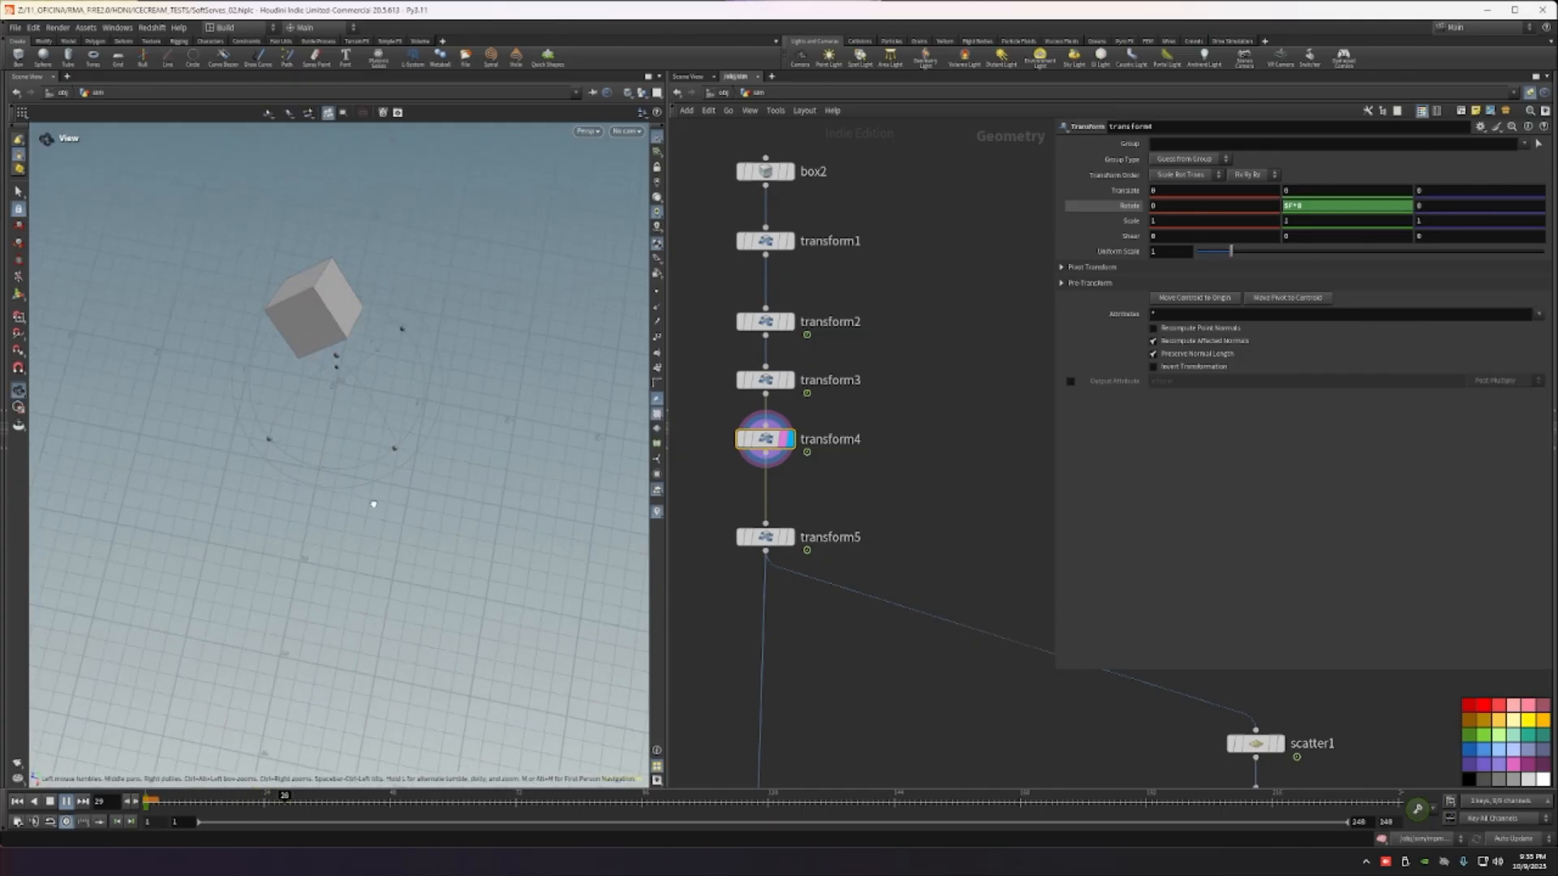
key("Return")
Step: Try transform3's X translation at 0.7 while scrubbing the timeline, undo the change, and return to the first frame
left_click(765, 380)
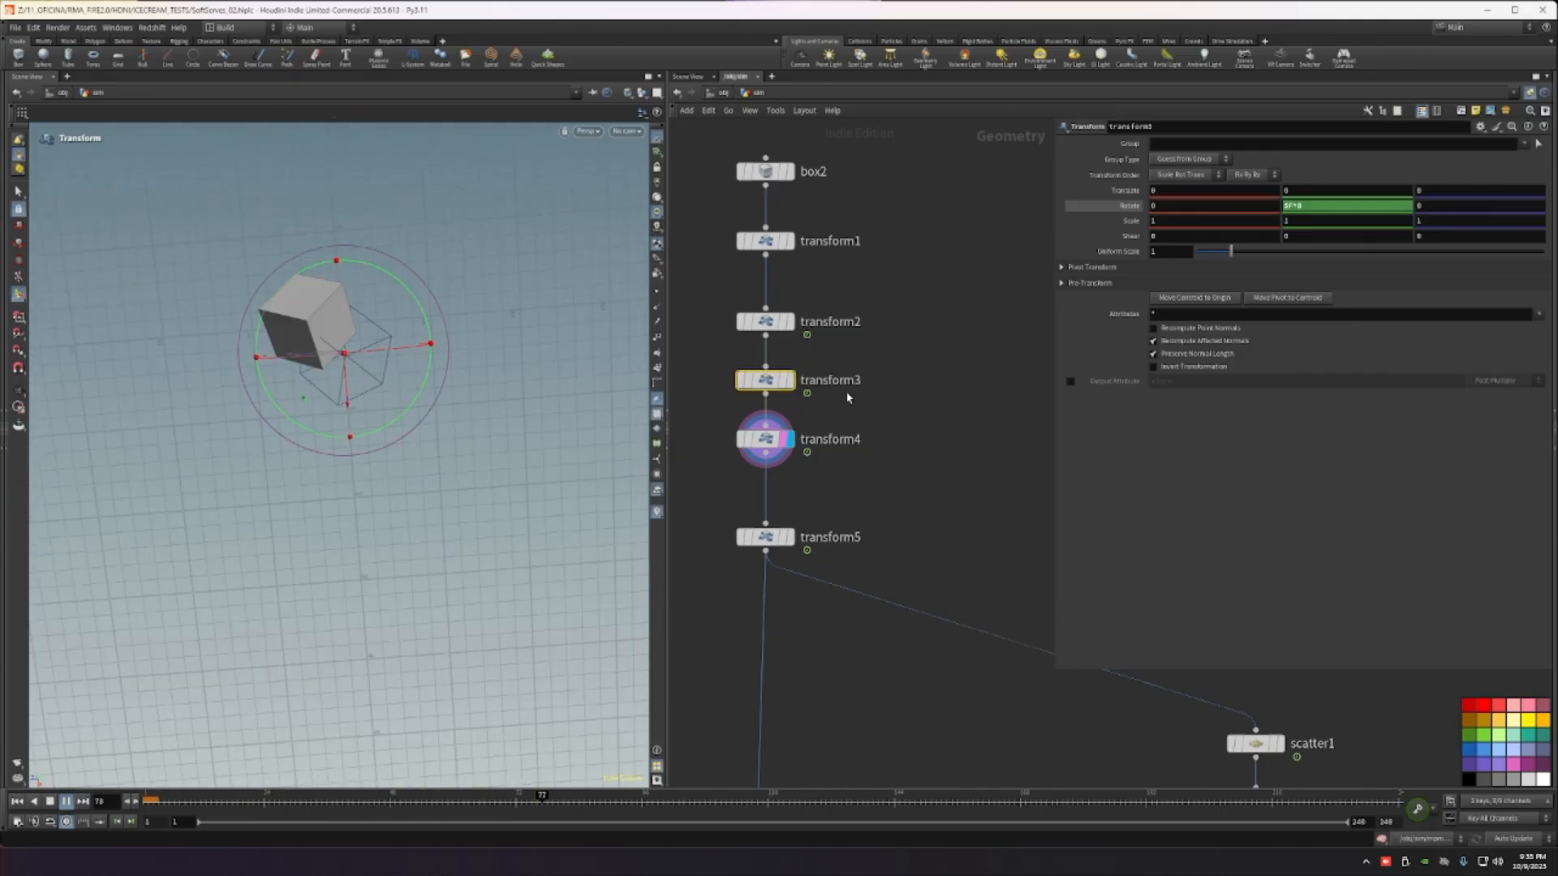
left_click_drag(699, 798, 720, 798)
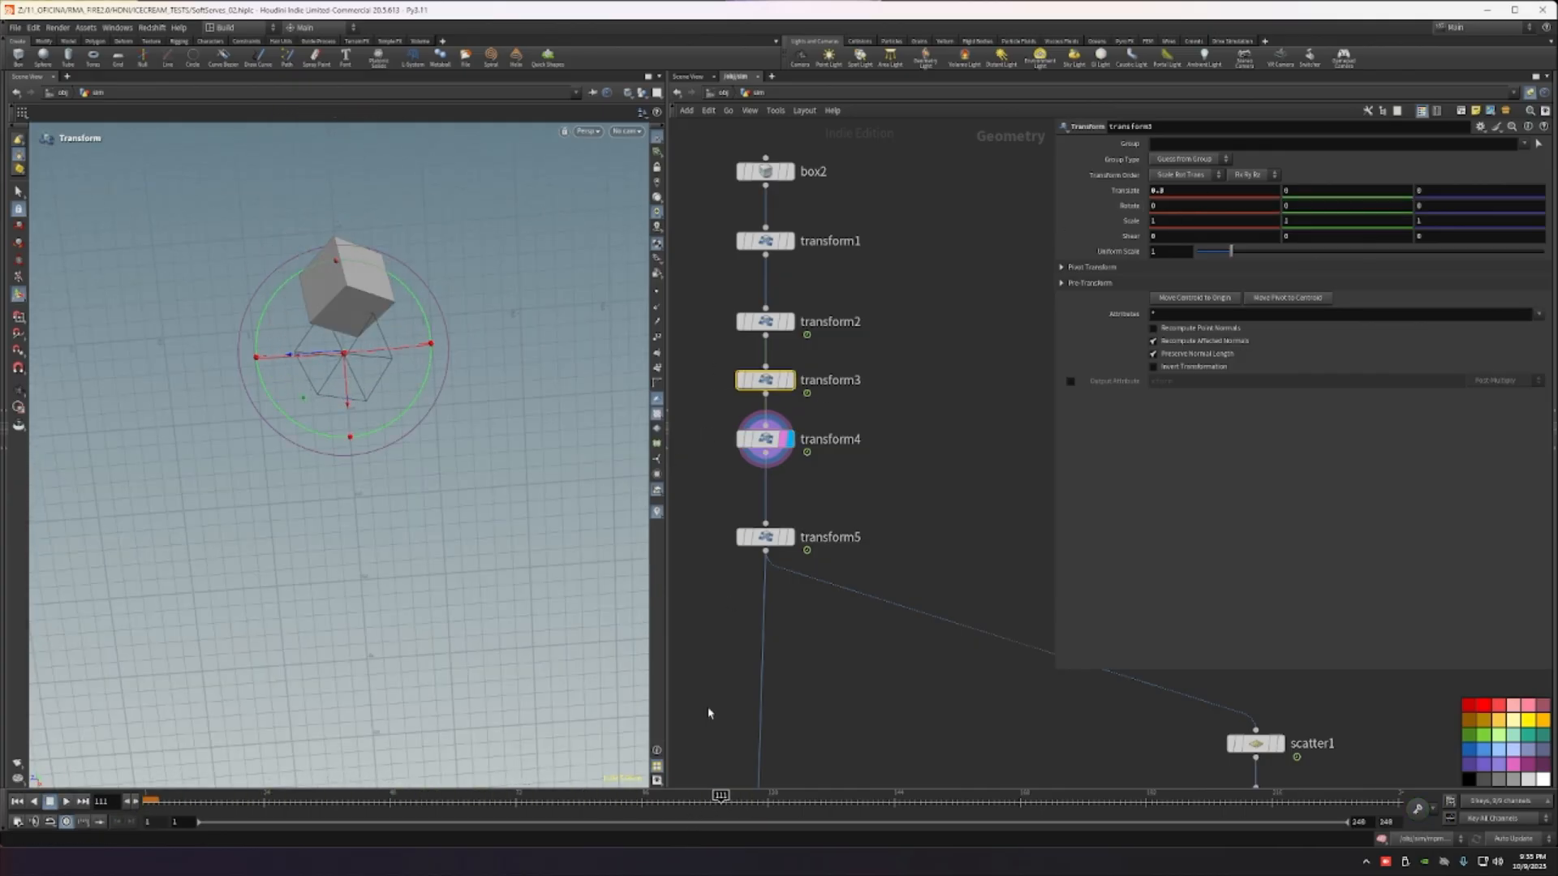
left_click_drag(724, 365, 783, 362)
middle_click_drag(1166, 189, 1214, 186)
left_click_drag(477, 798, 904, 754)
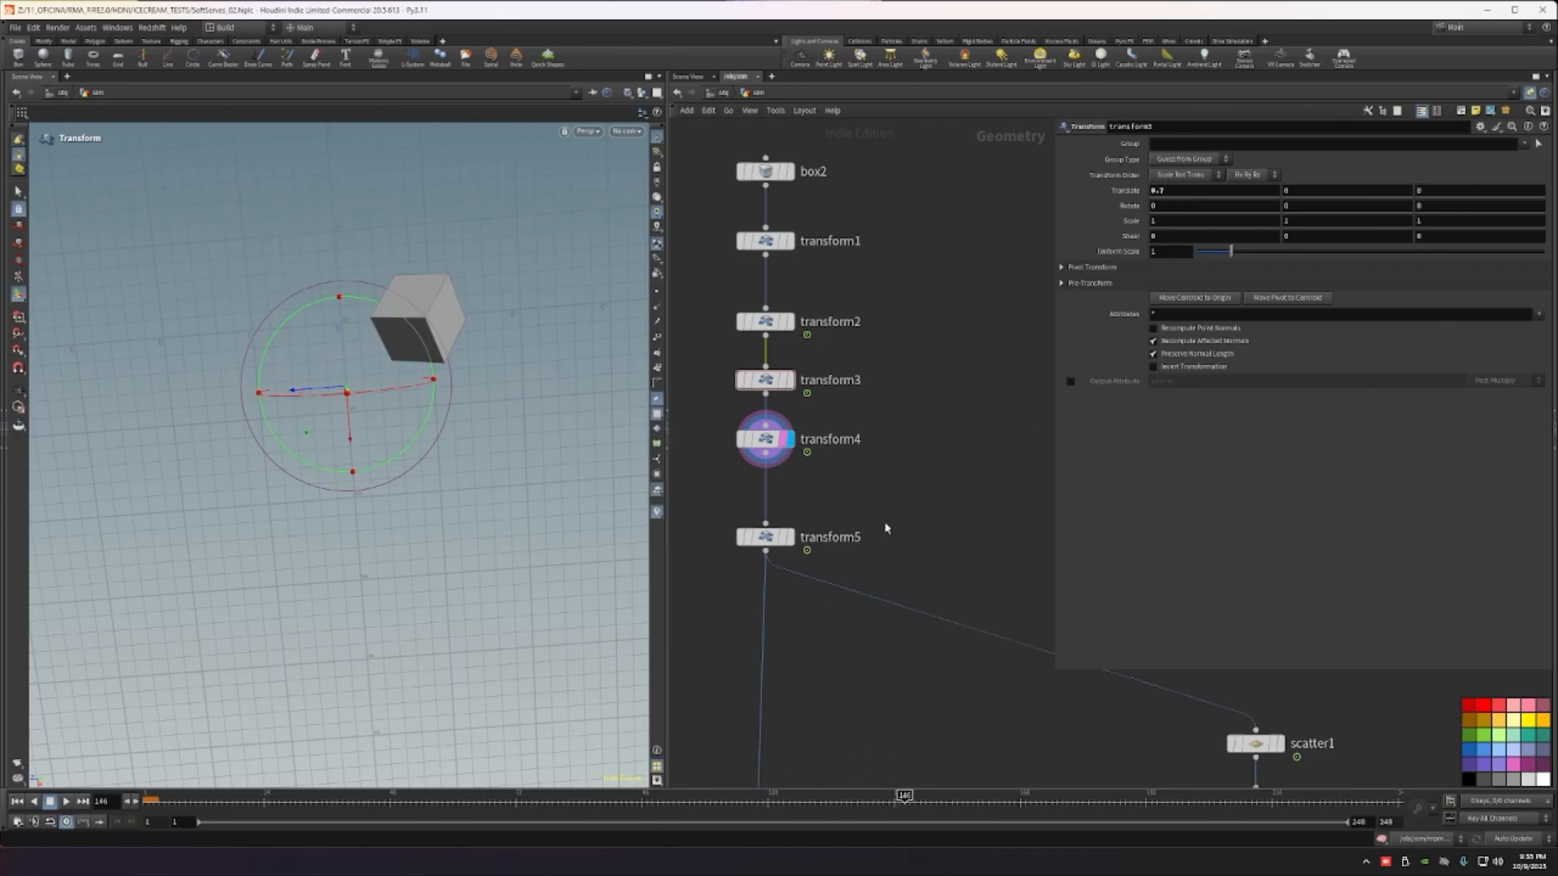
key("ctrl+z")
left_click(784, 799)
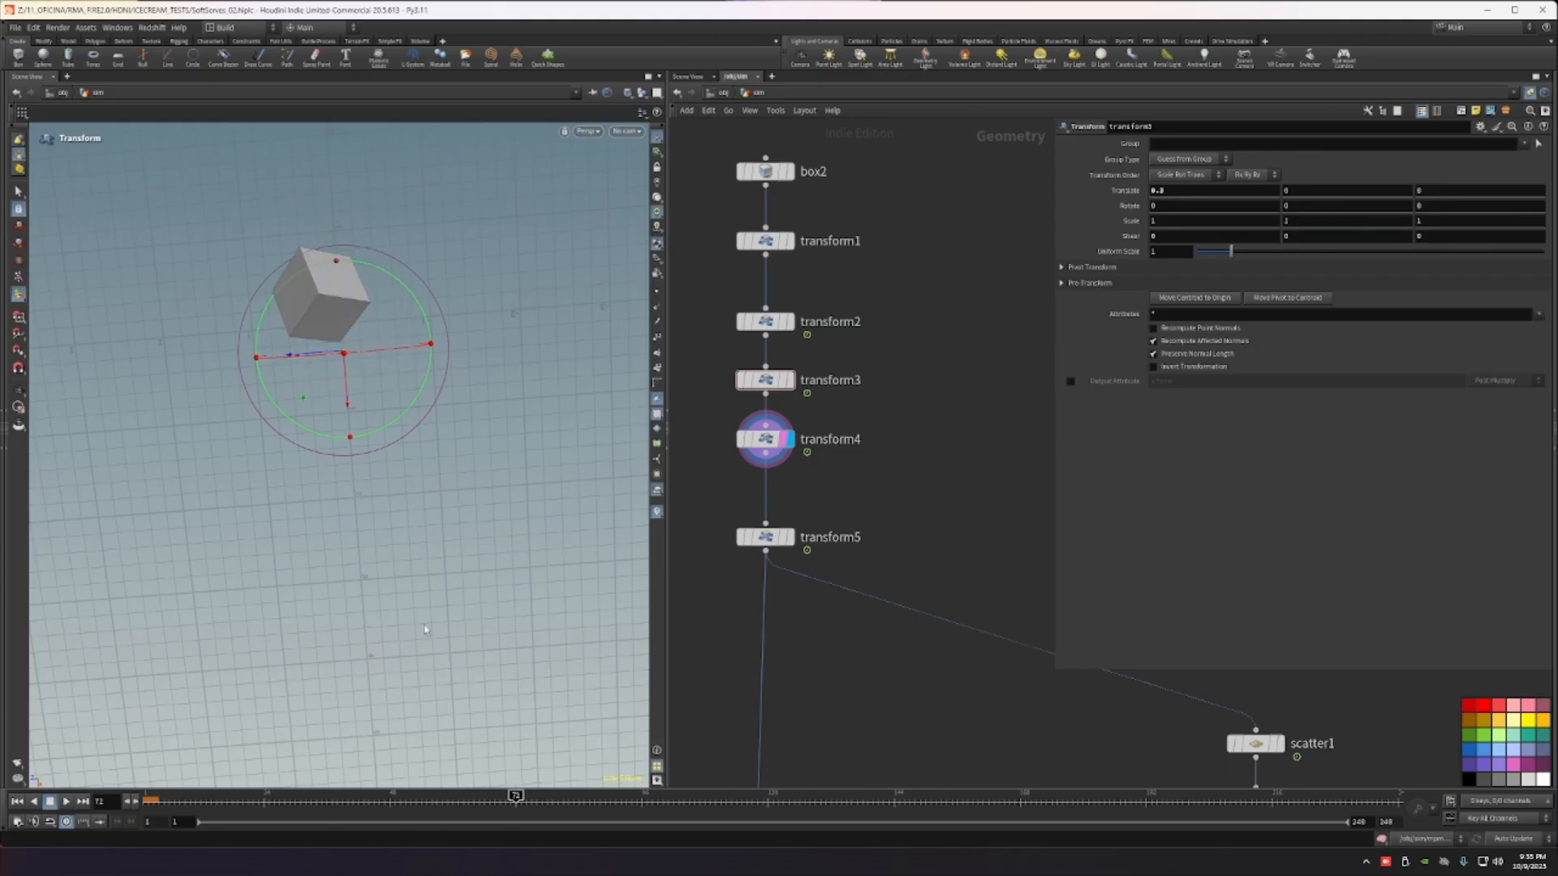
left_click_drag(424, 630, 421, 358, "alt")
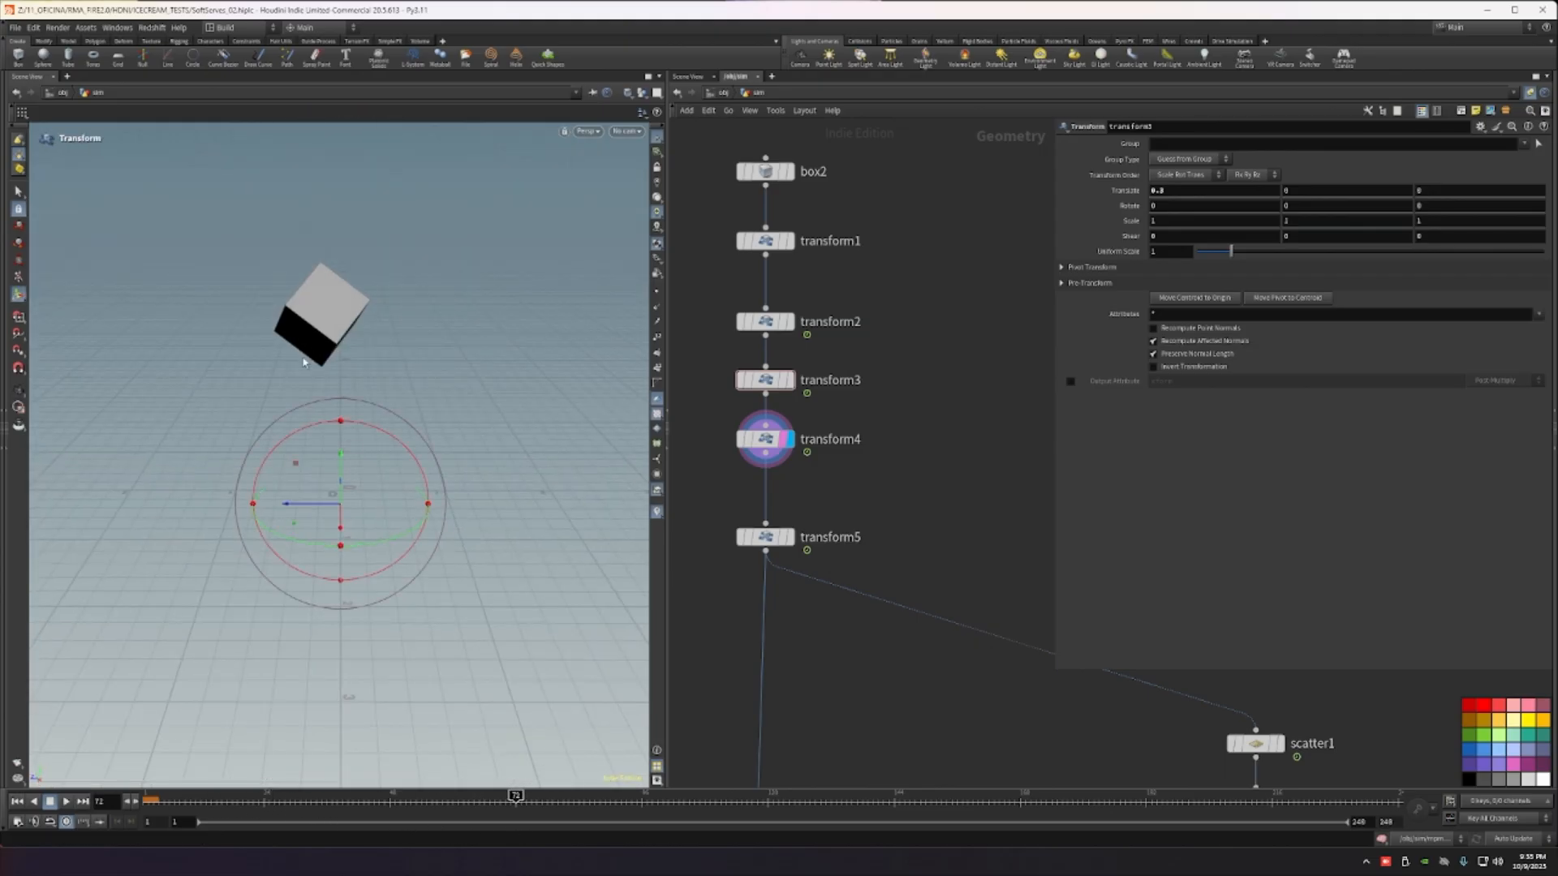
left_click_drag(513, 811, 123, 771)
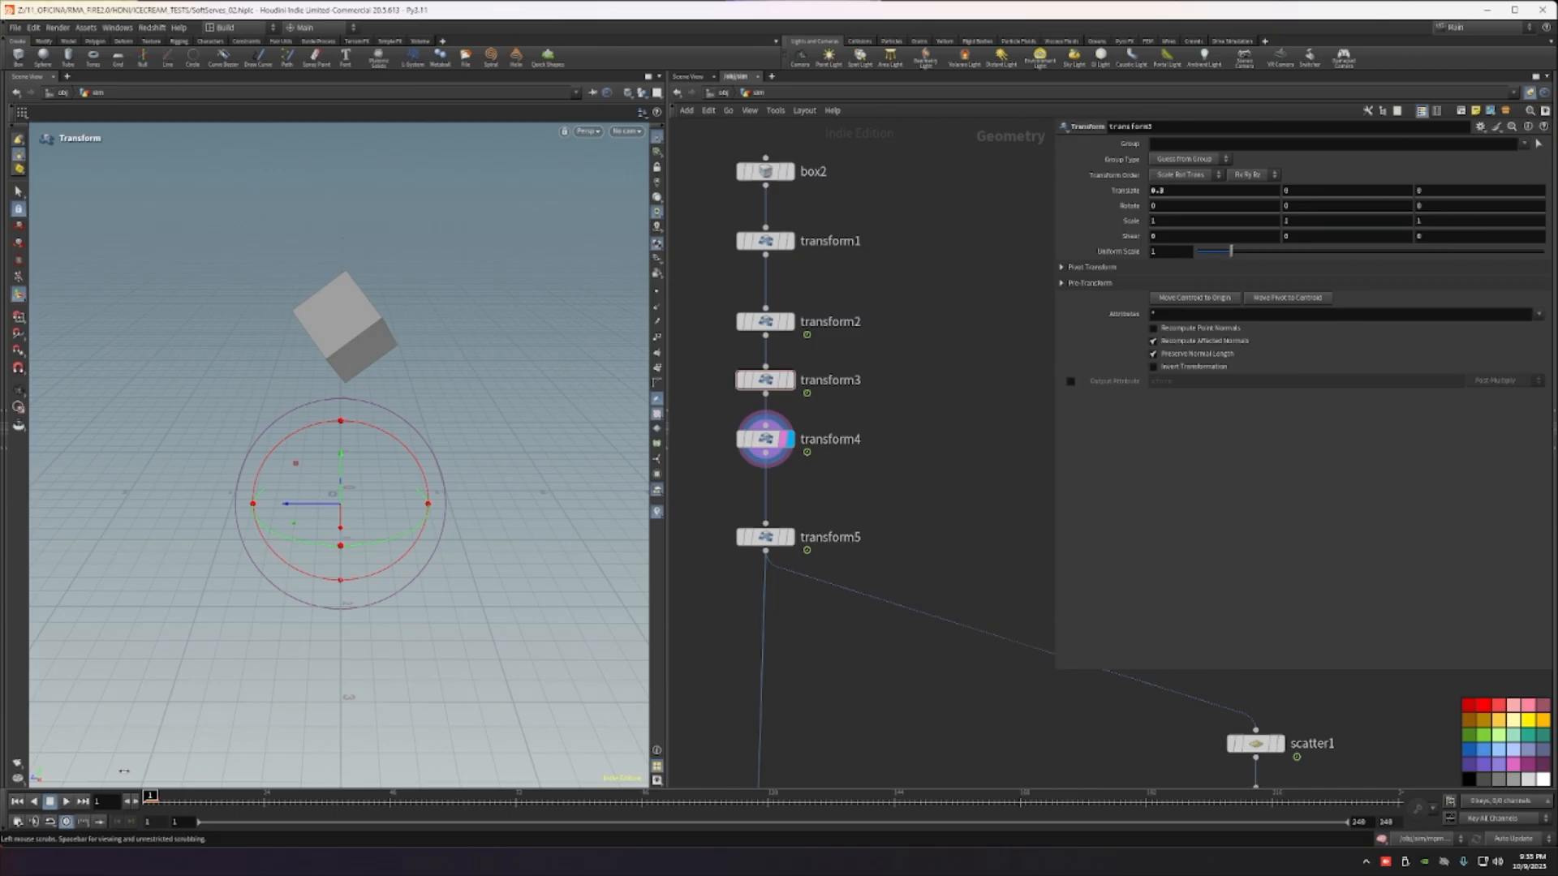
Step: Display transform5 with its parameters shown, and preview the cube's upward movement before returning to the first frame
left_click(765, 538)
left_click(789, 538)
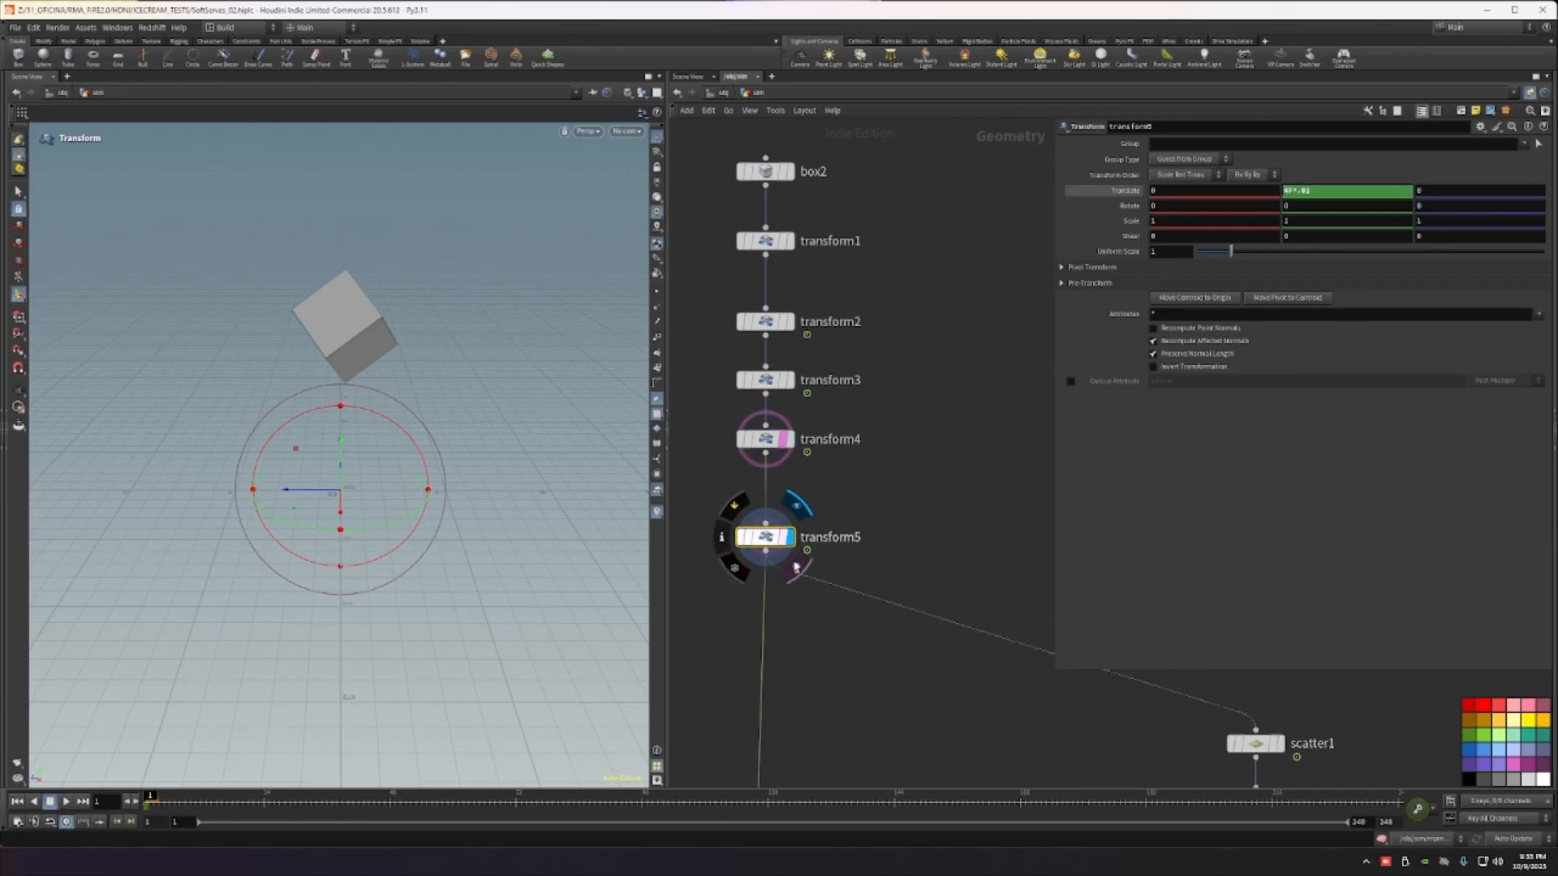
left_click_drag(192, 801, 149, 802)
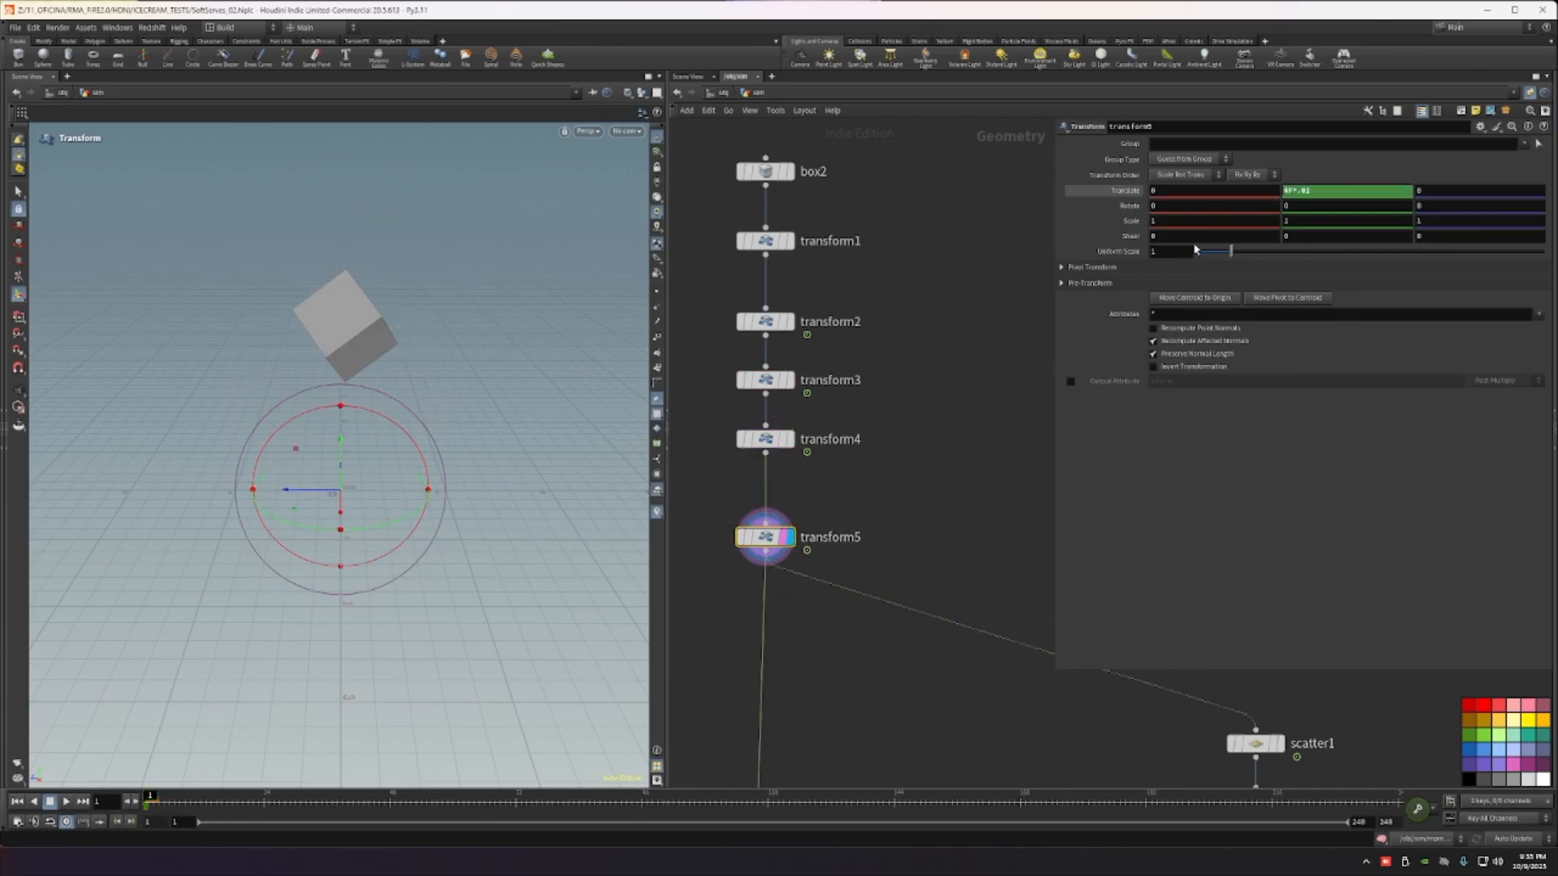
left_click(67, 802)
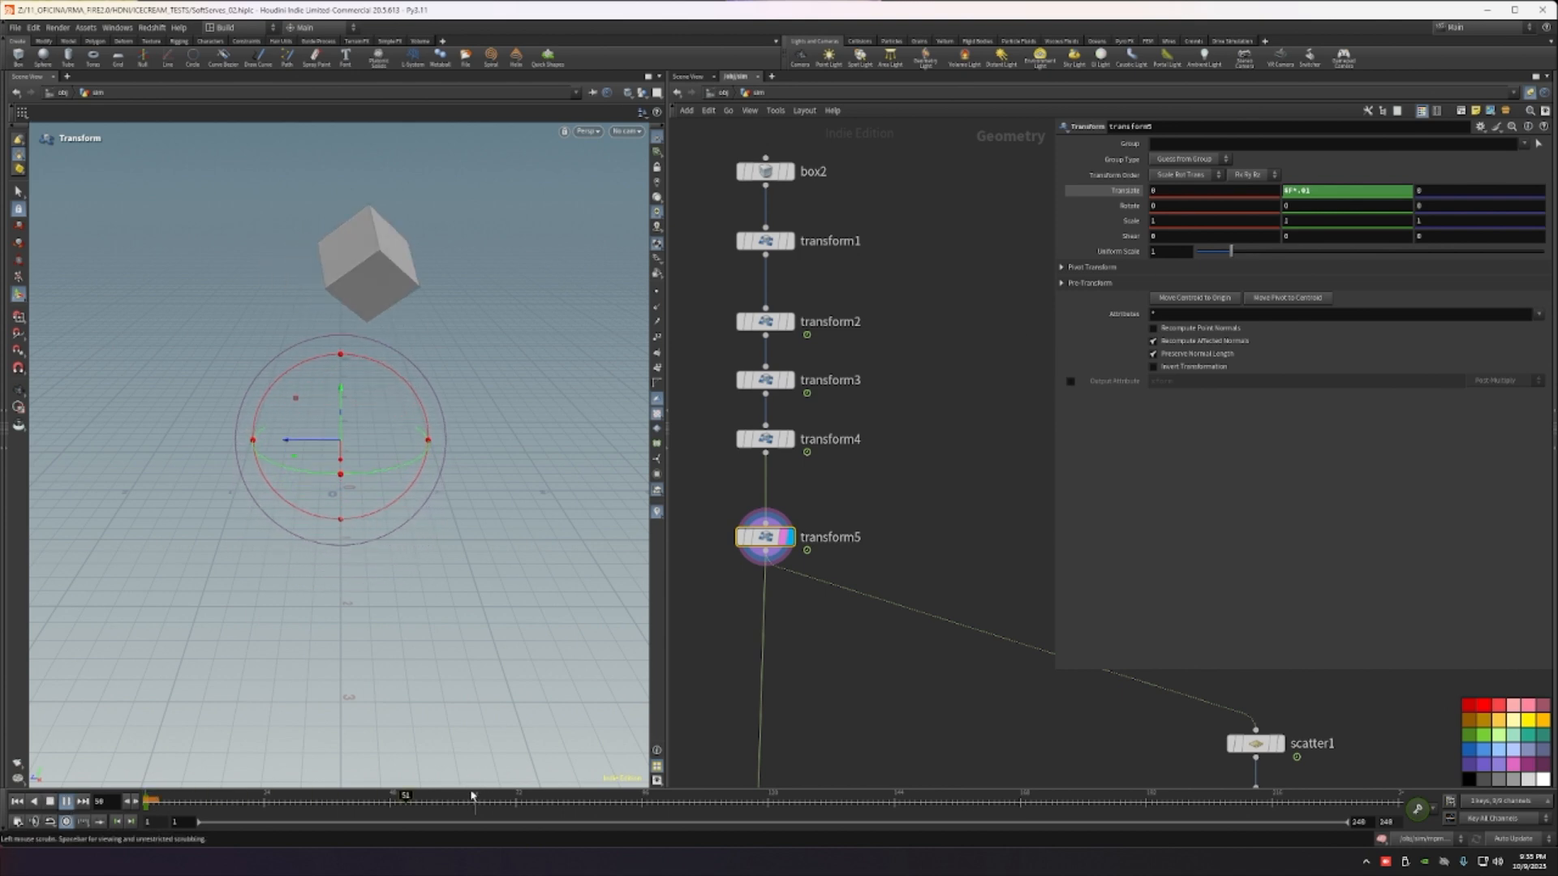
left_click_drag(445, 807, 146, 803)
Step: Examine the emission and material settings of mpmsource1 in the box source chain
right_click_drag(1000, 473, 944, 571)
middle_click_drag(949, 541, 811, 347)
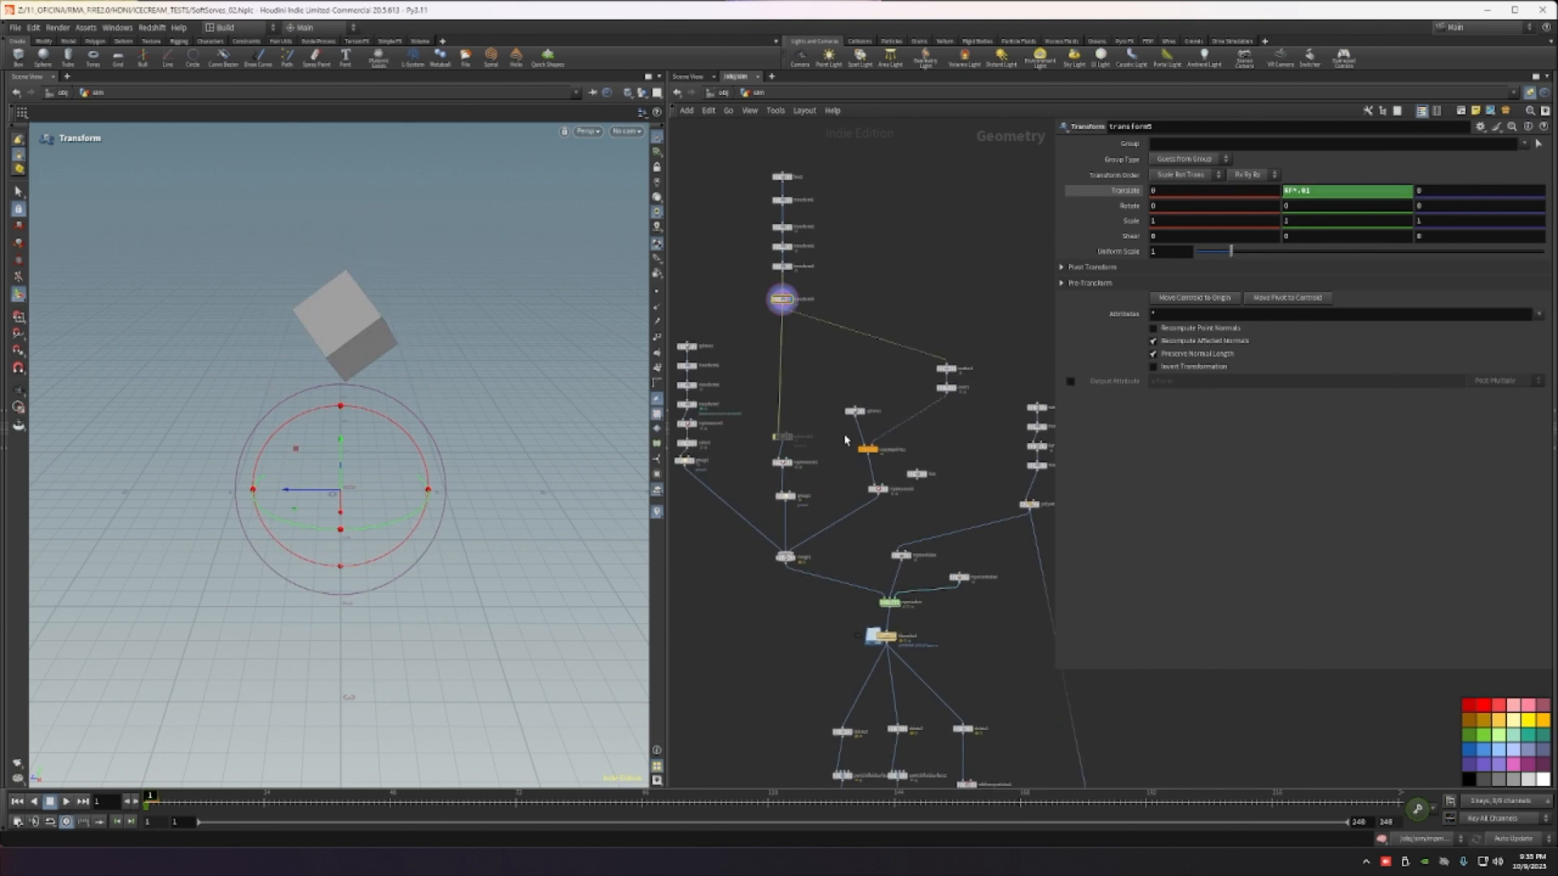
scroll(870, 537, "up", 3)
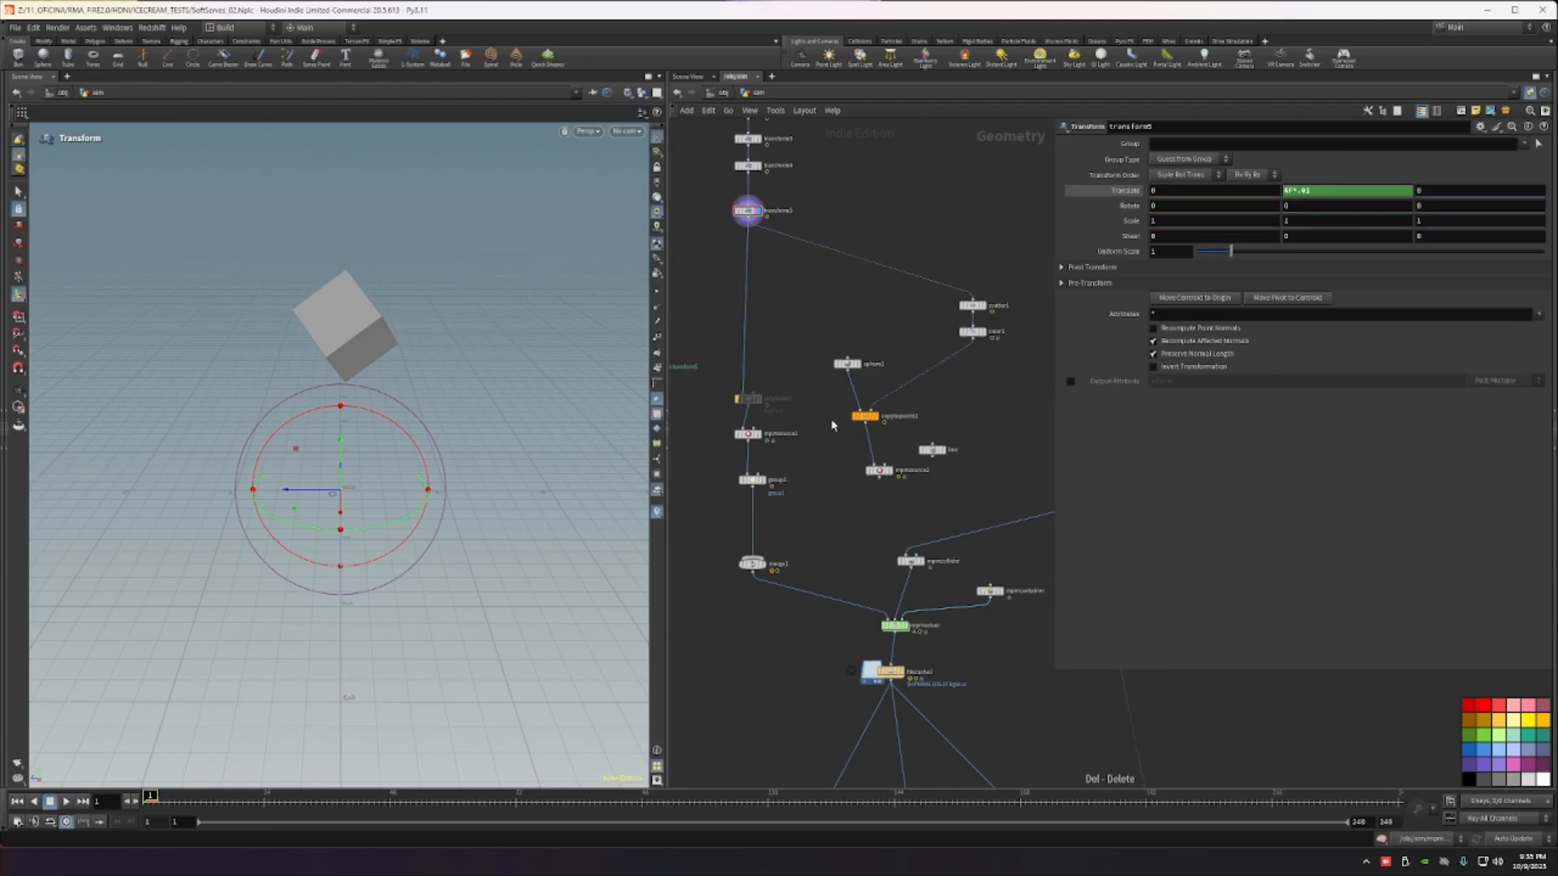
scroll(832, 425, "up", 1)
left_click(742, 436)
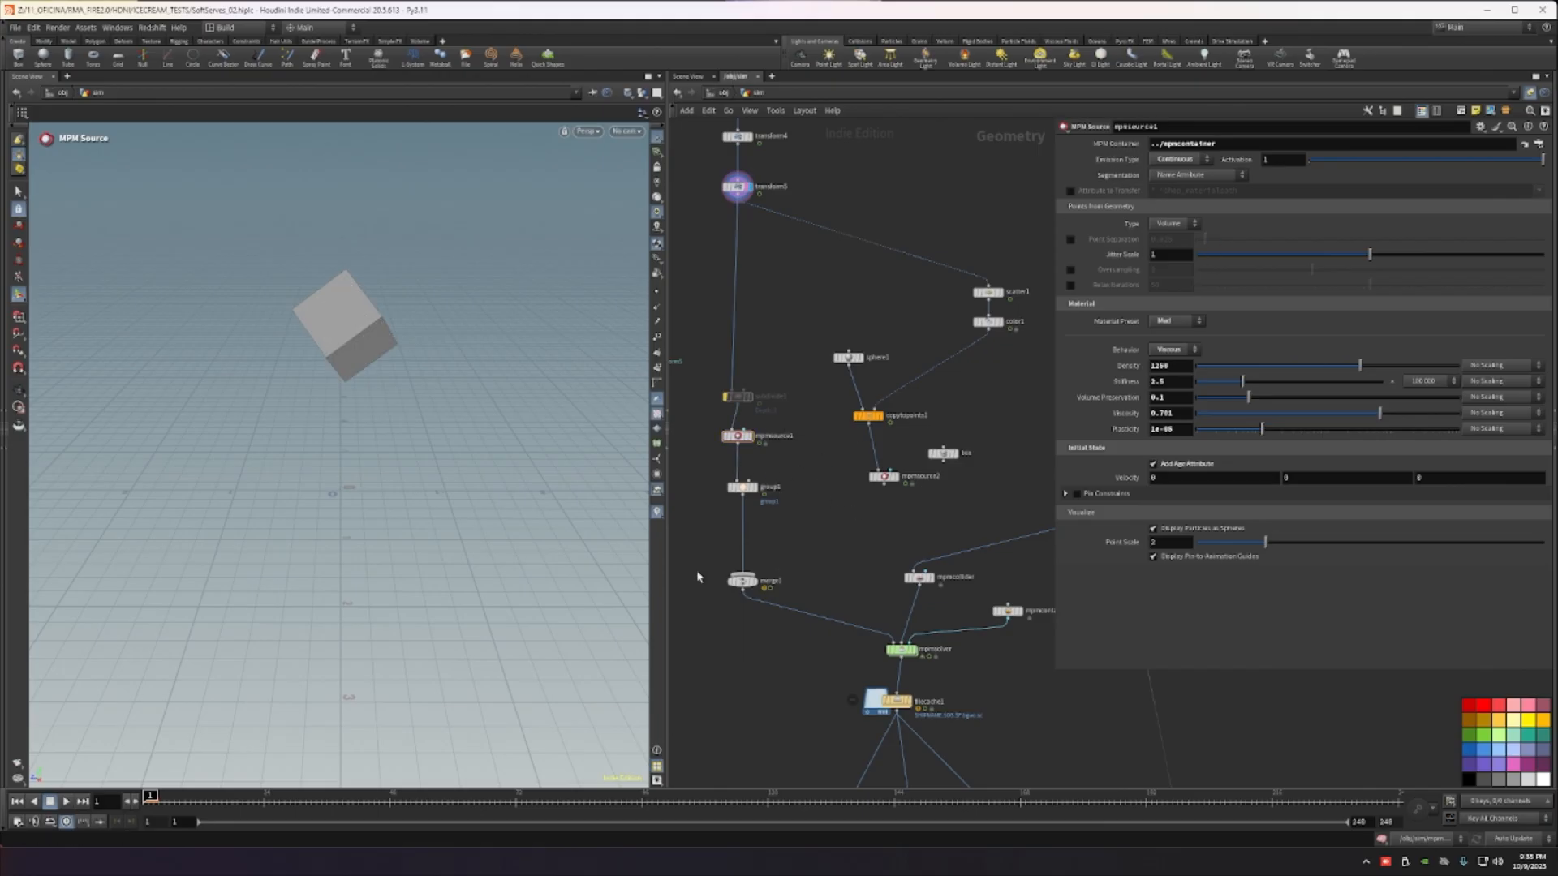
middle_click_drag(806, 545, 793, 526)
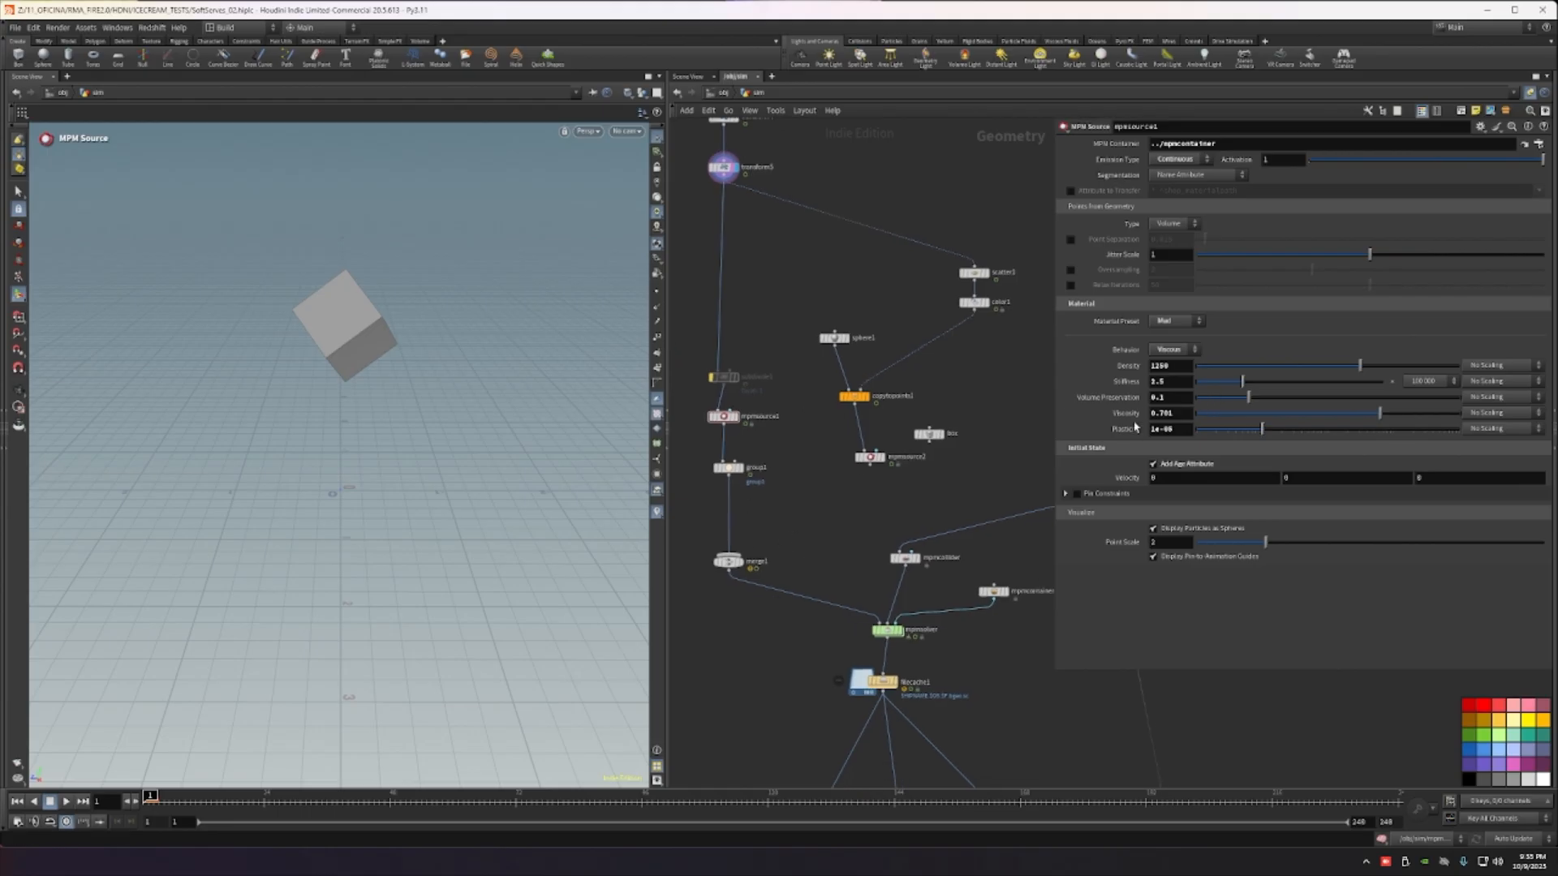
Step: Display mpmsolver with the whole hourglass rim in view, and play the simulation
scroll(848, 625, "up", 4)
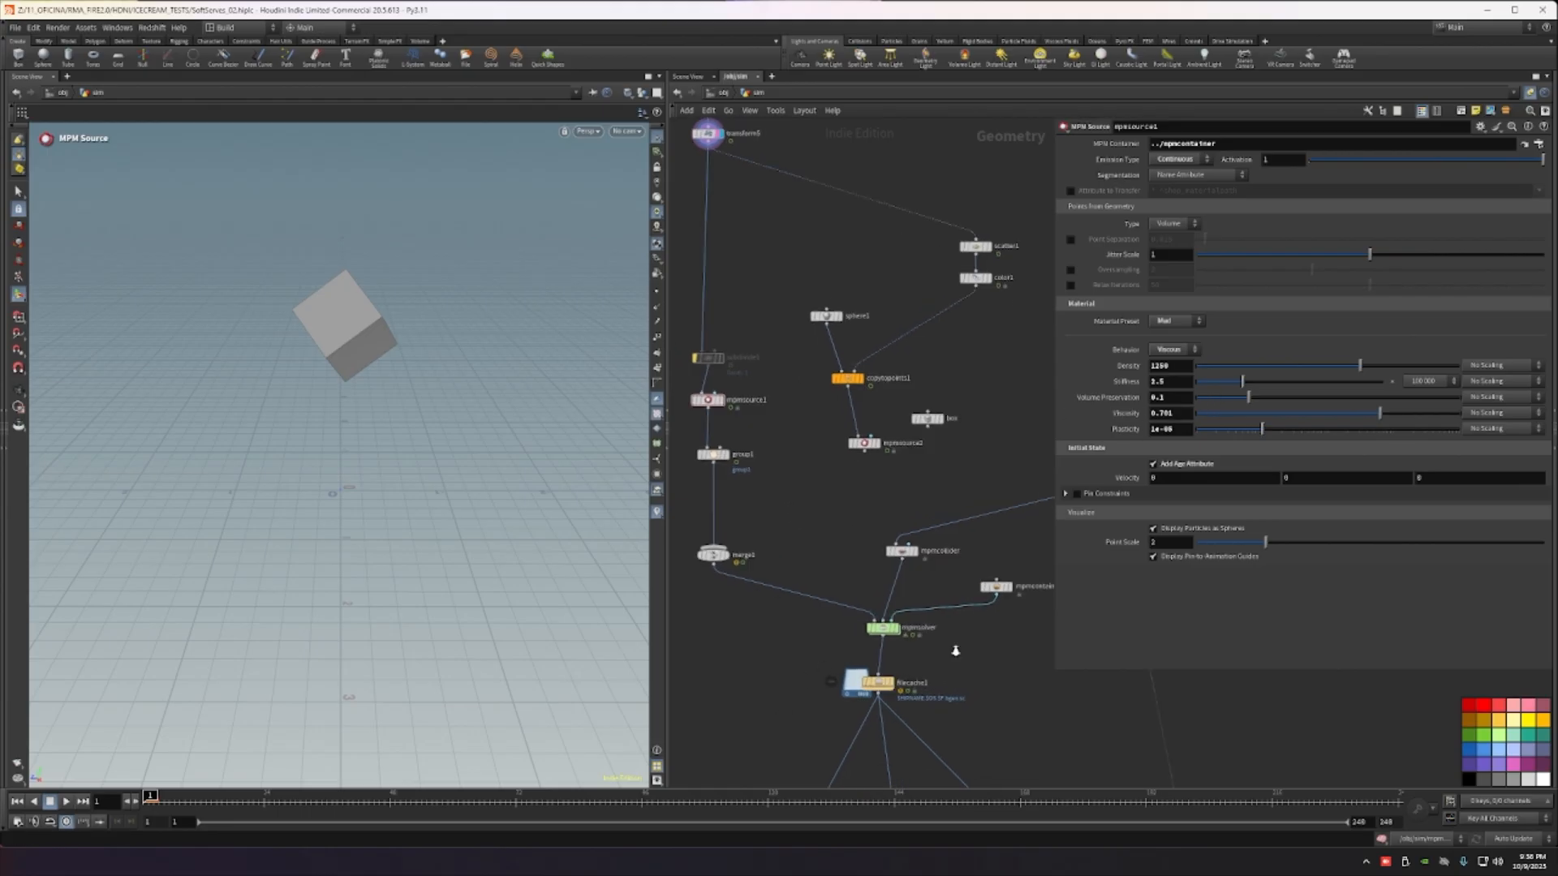
left_click(857, 614)
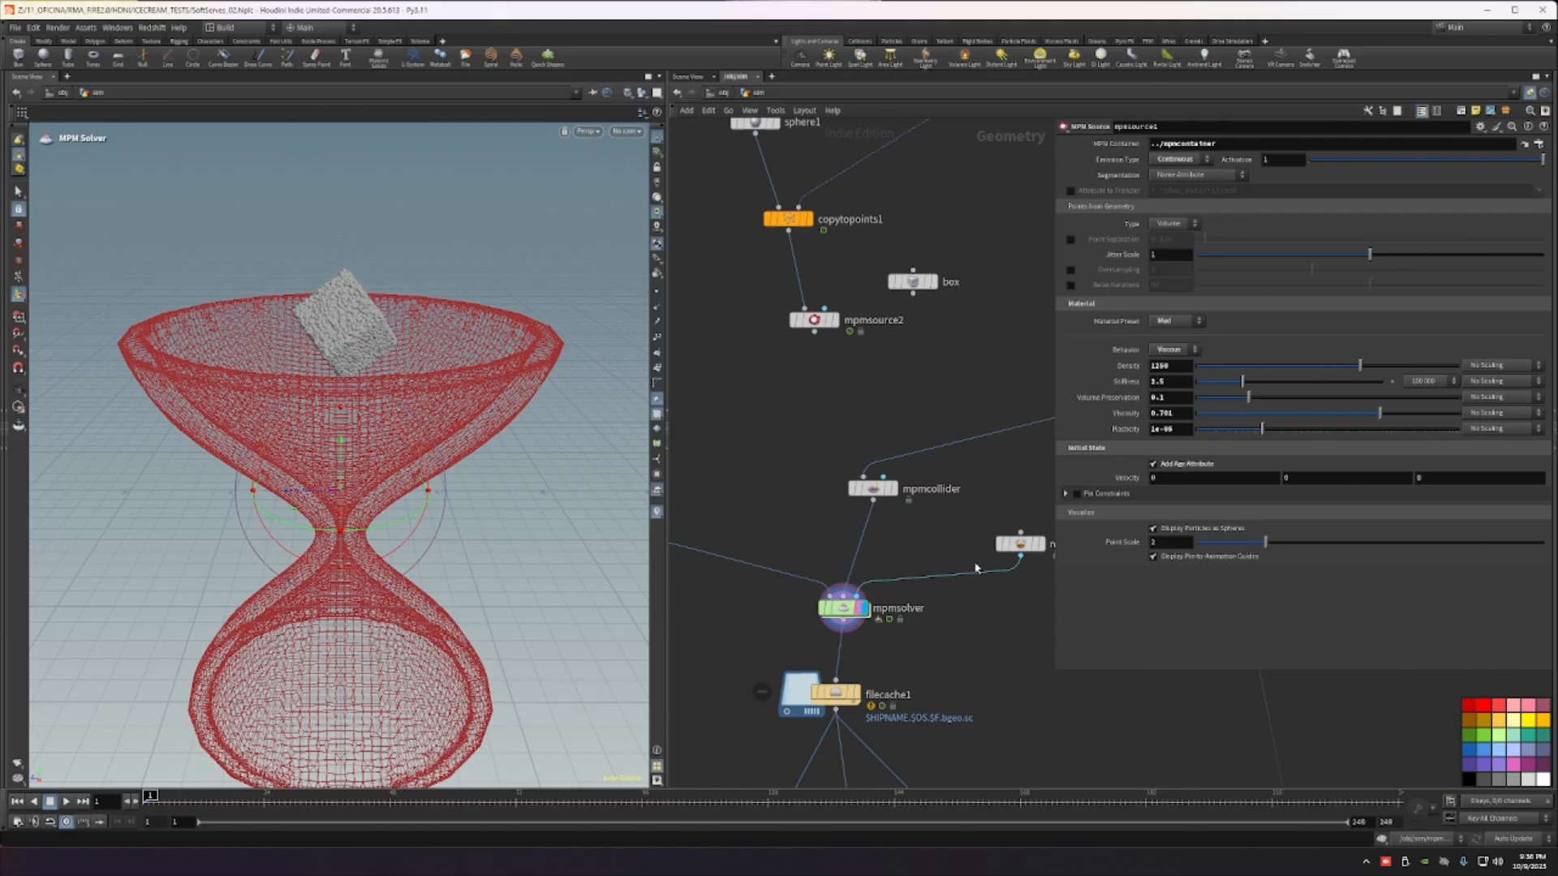
left_click_drag(344, 488, 173, 635, "alt")
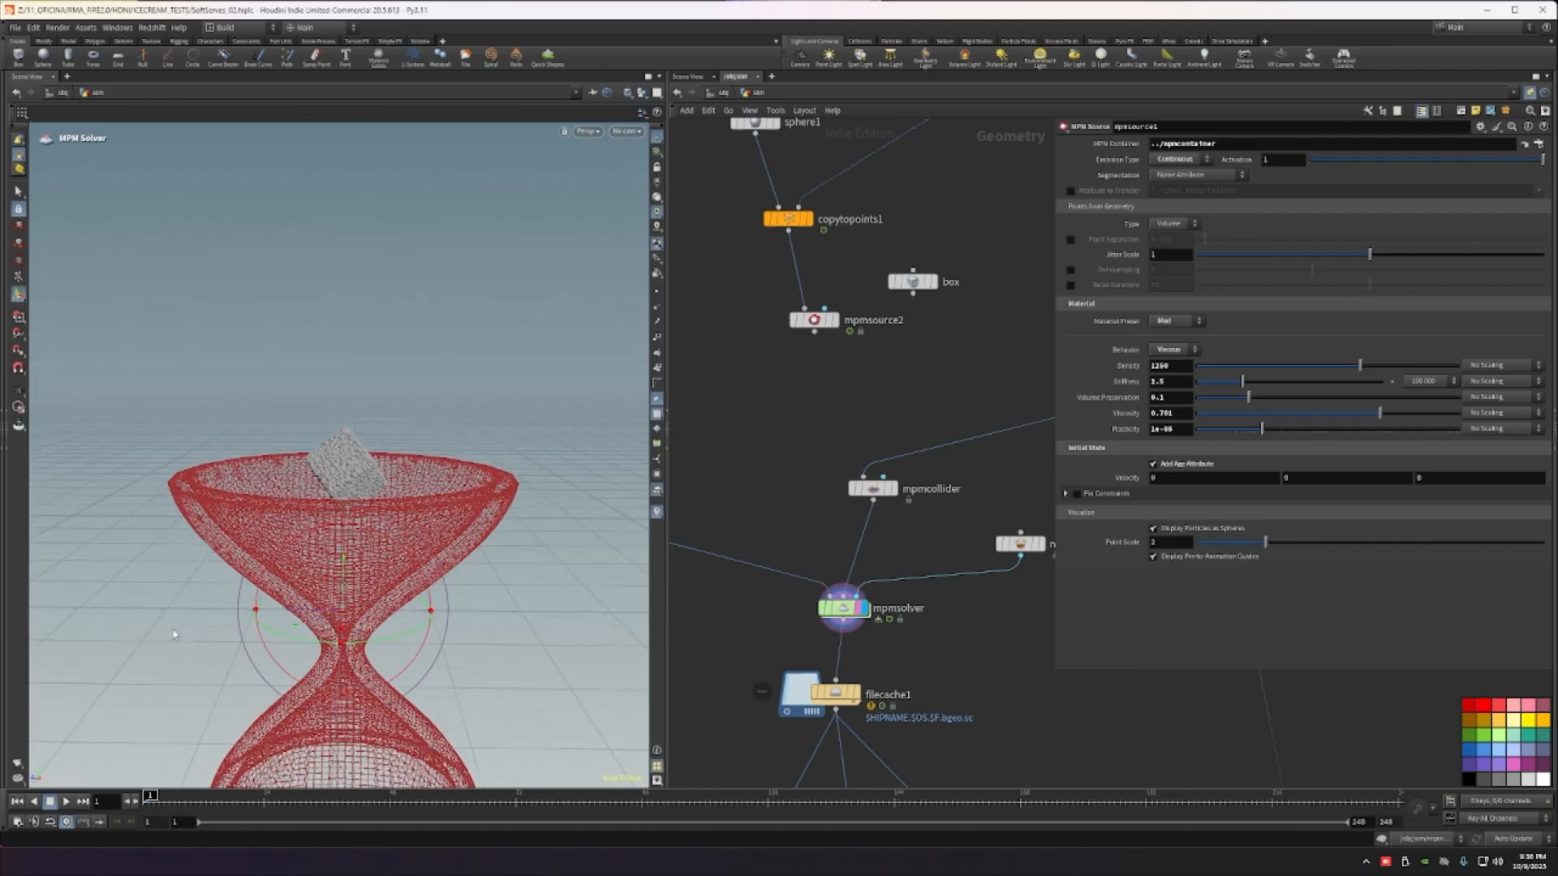
left_click(66, 803)
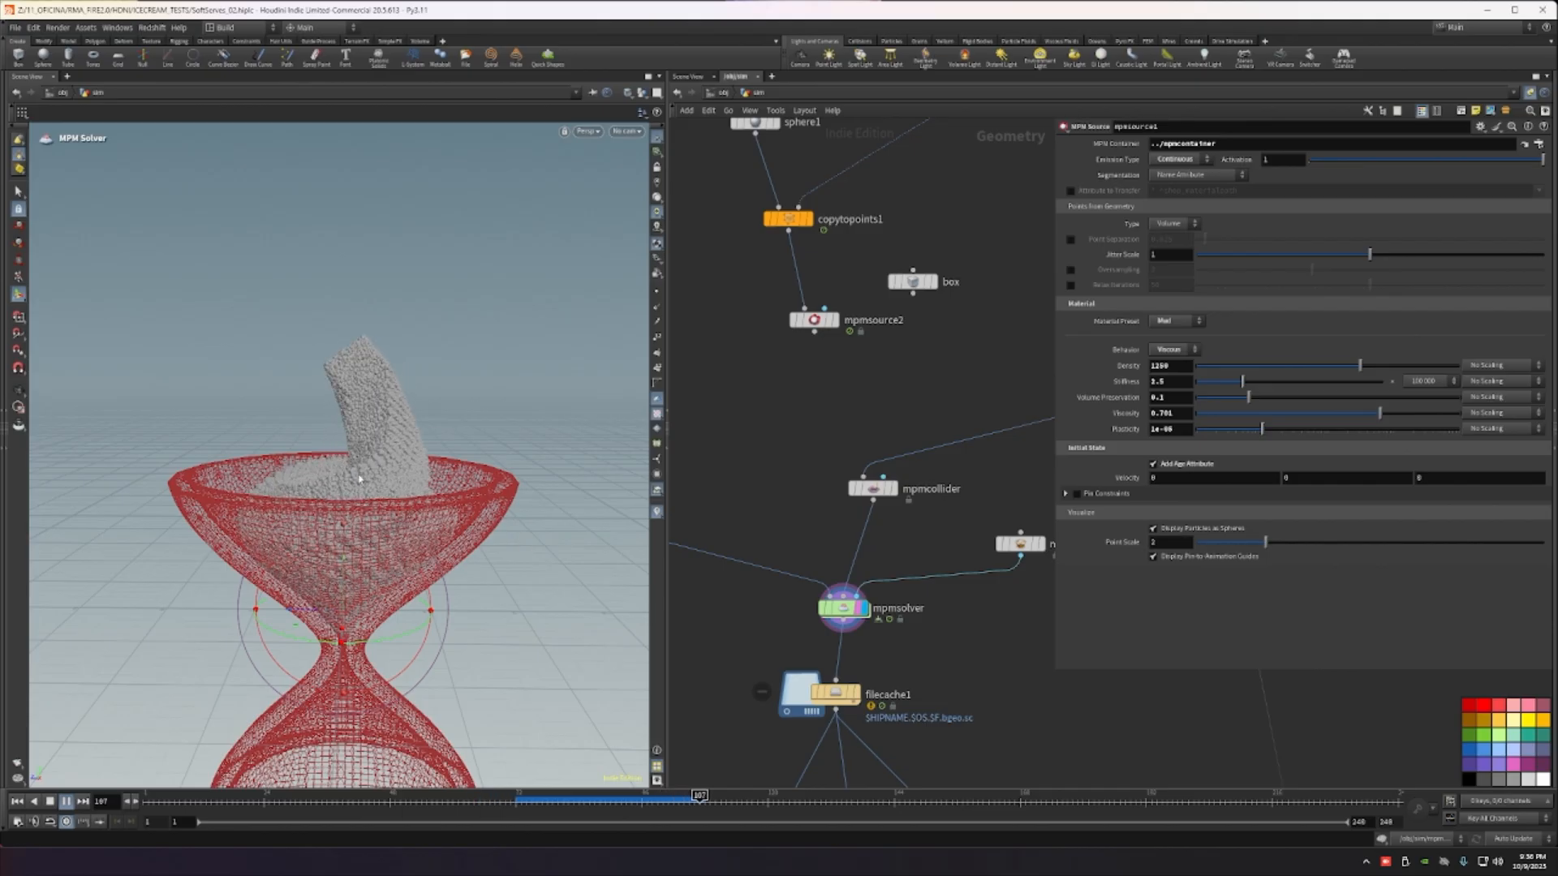
Step: Scrub through the simulated frames to examine the twisted soft-serve from closer and above, and return to the first frame
left_click(686, 800)
left_click_drag(688, 804, 715, 802)
left_click_drag(368, 522, 398, 535, "alt")
scroll(385, 650, "down", 3)
scroll(379, 598, "up", 3)
left_click_drag(639, 802, 702, 786)
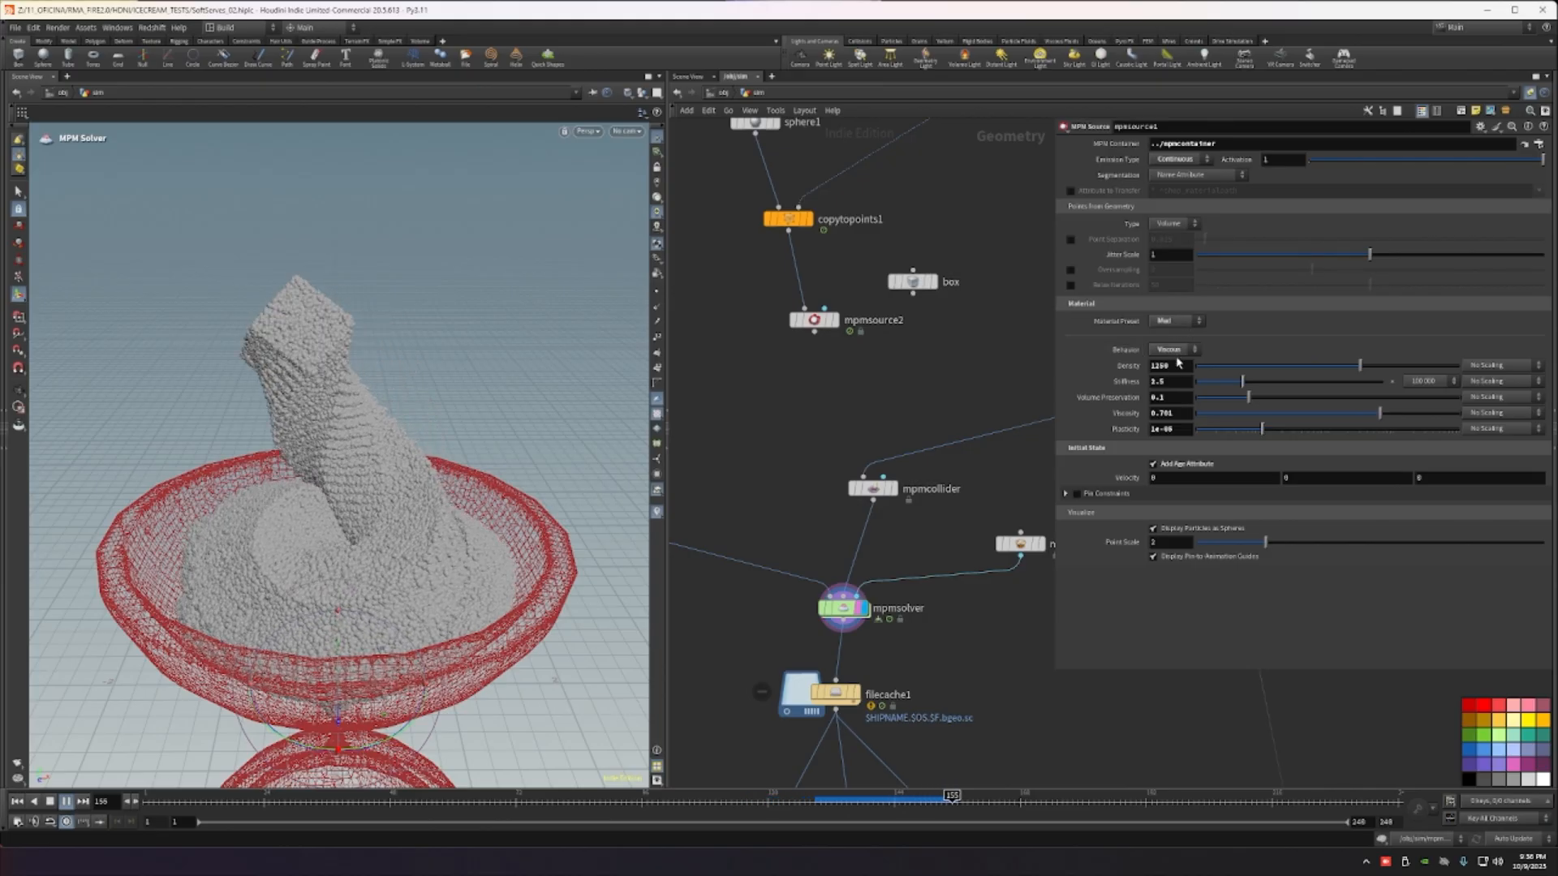
left_click_drag(904, 805, 925, 801)
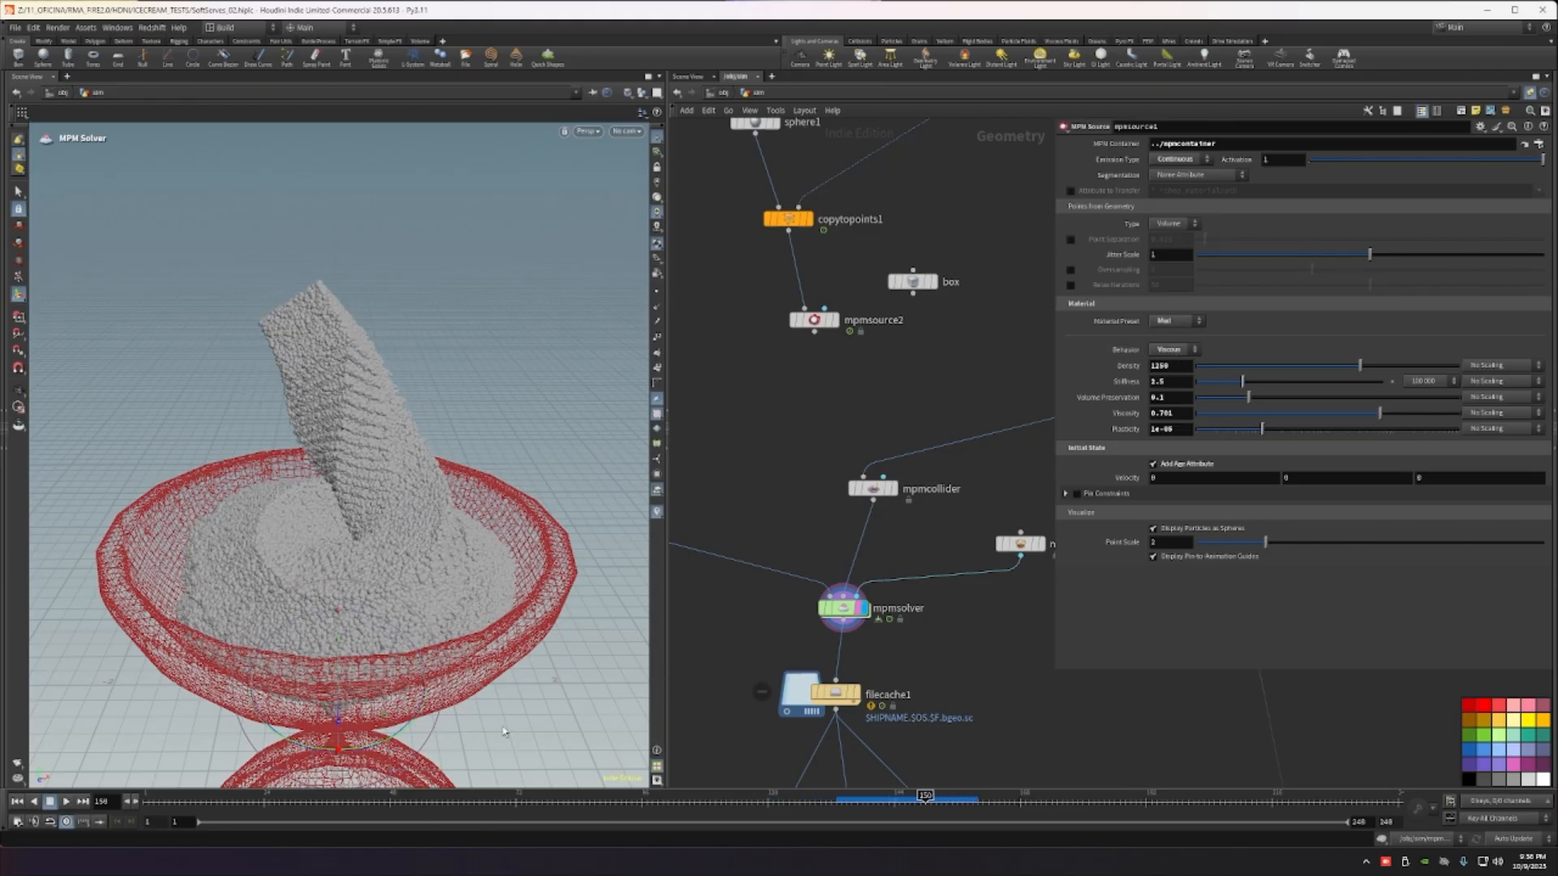
left_click(16, 802)
Step: Display group2 at the end of the sphere2 source chain
scroll(875, 416, "down", 2)
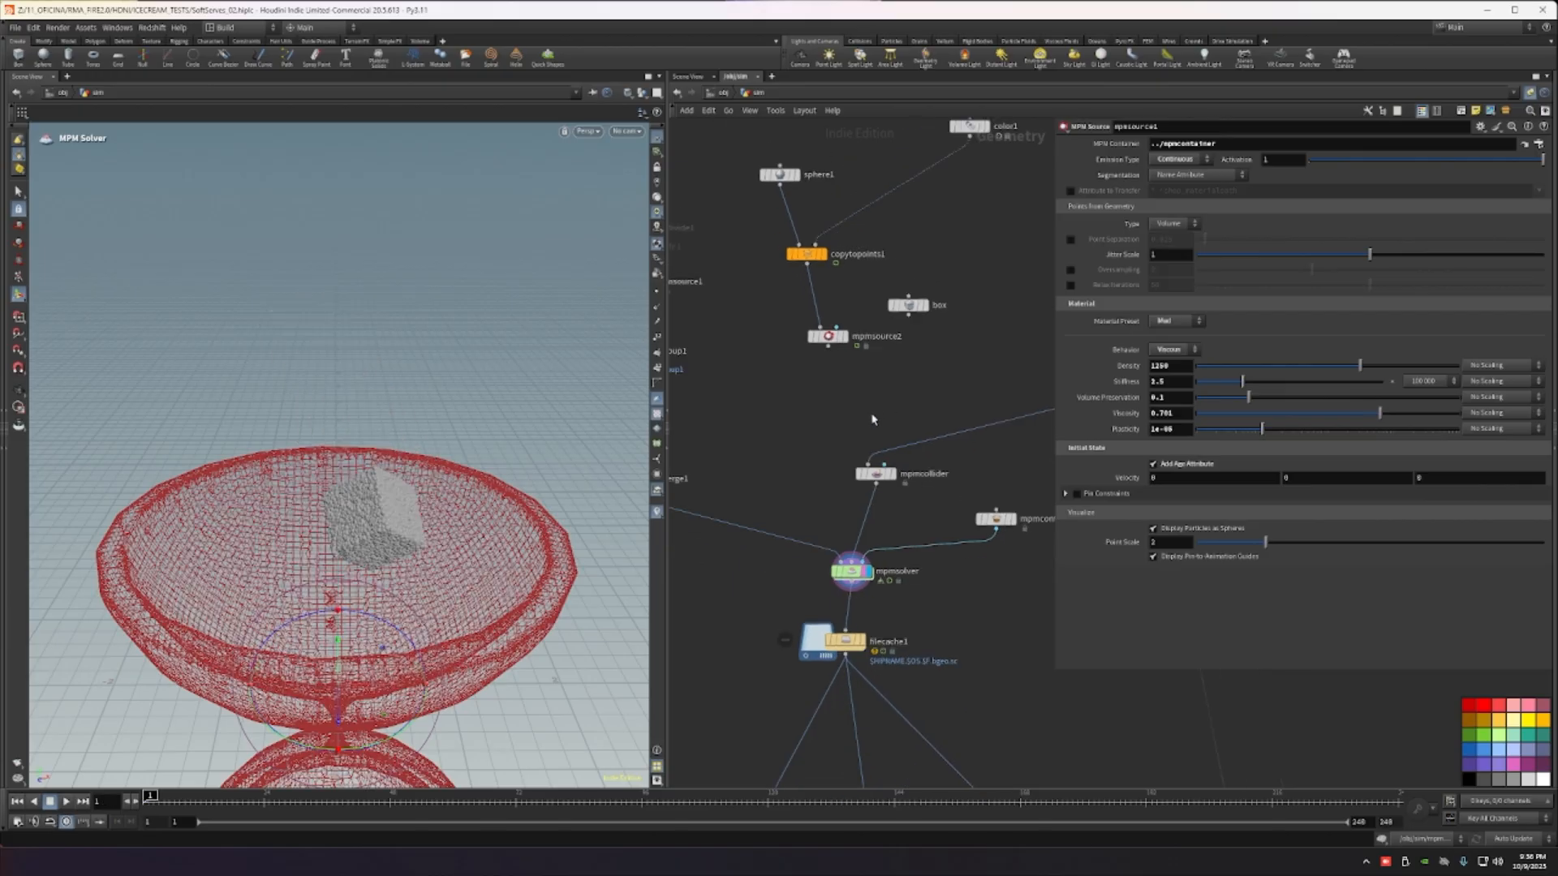
middle_click_drag(880, 424, 921, 543)
scroll(961, 511, "down", 2)
scroll(878, 521, "down", 3)
scroll(816, 478, "up", 4)
left_click(753, 413)
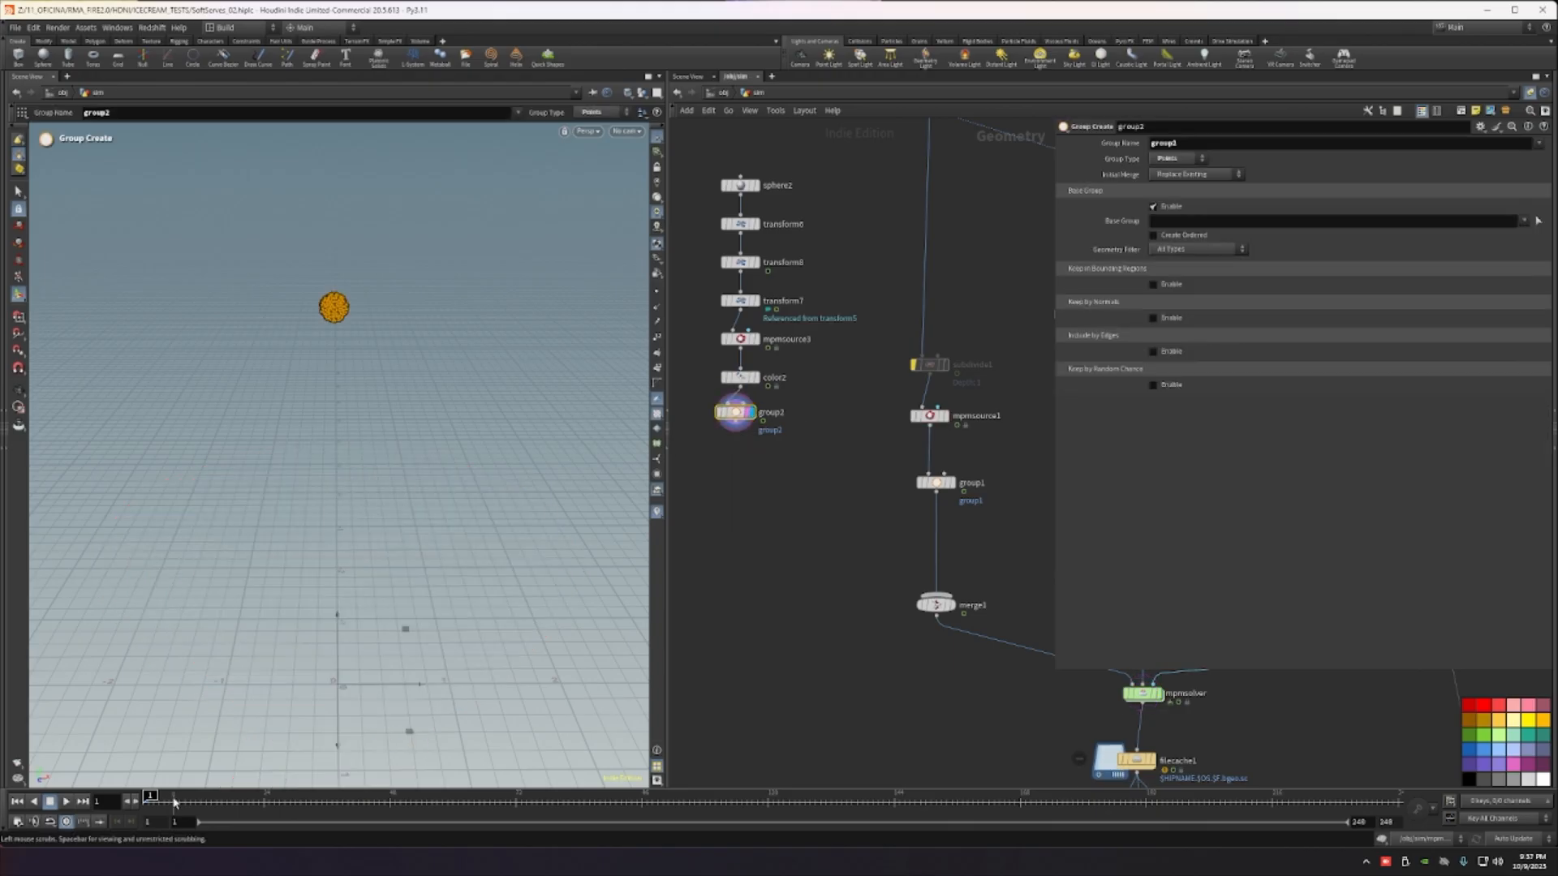
Step: Preview the sphere source on the timeline, and connect group2 to merge1
left_click_drag(173, 803, 148, 722)
left_click(743, 432)
left_click(933, 594)
Step: Display transform7 in the sphere chain and show its translation references to transform5
middle_click_drag(880, 351, 893, 529)
scroll(830, 424, "up", 1)
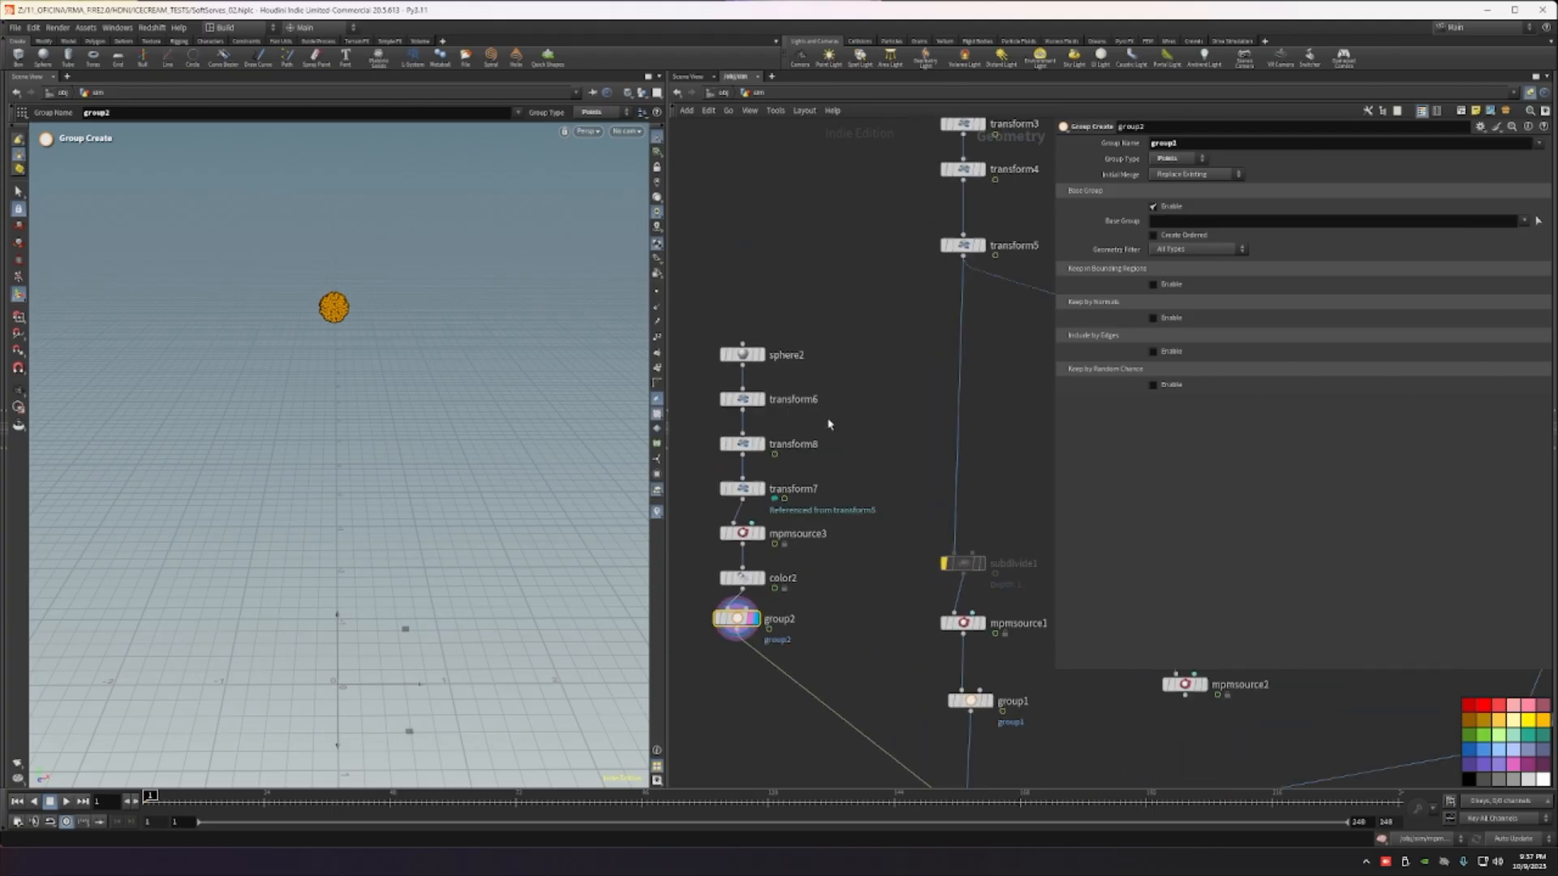
left_click(754, 488)
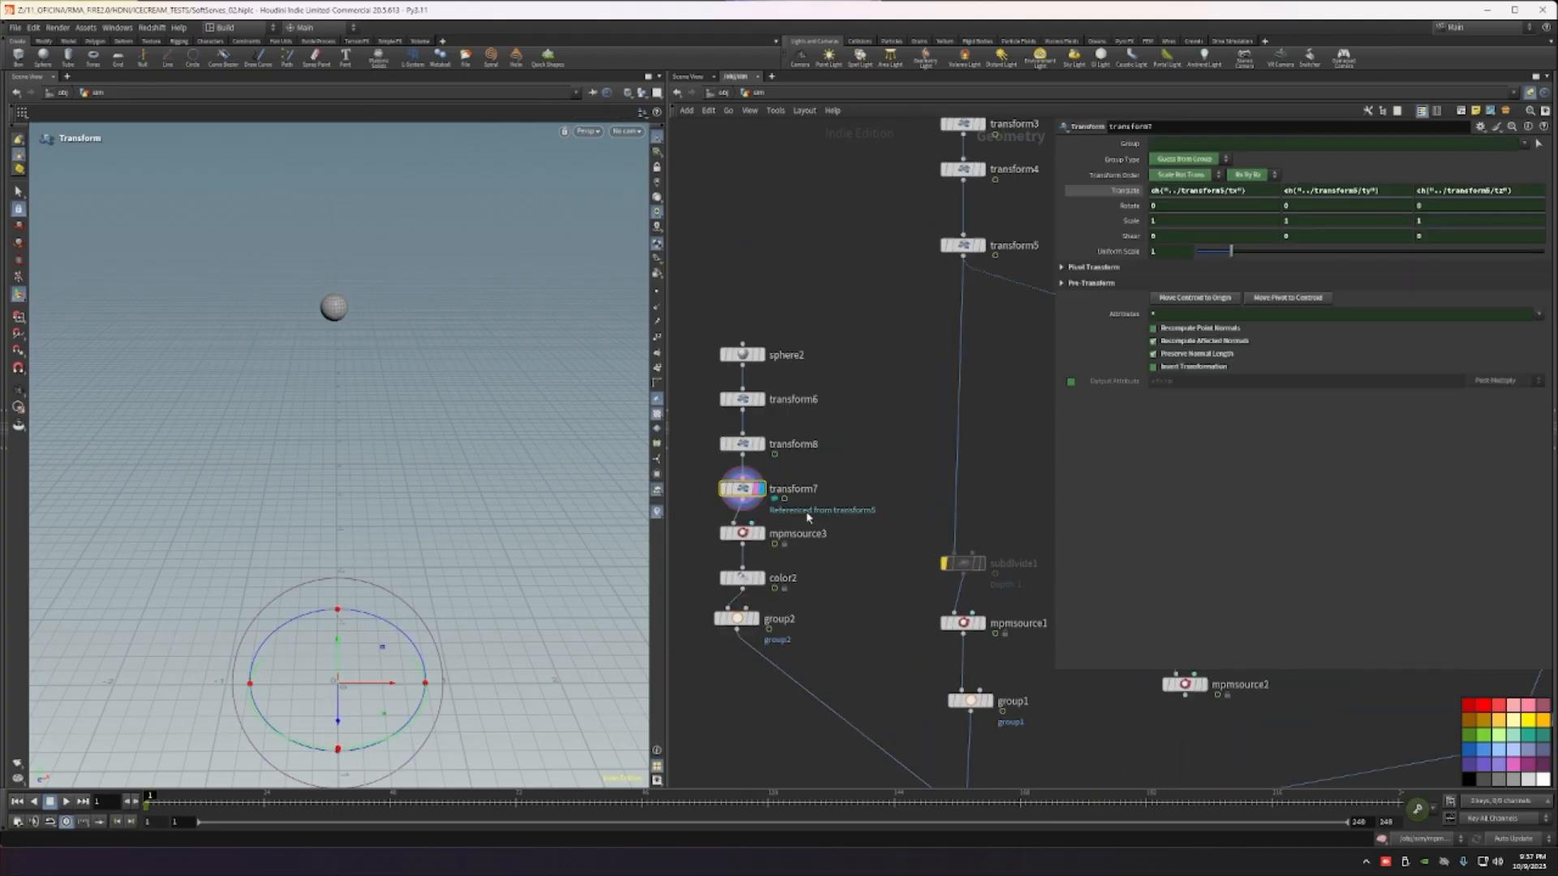
scroll(887, 476, "down", 3)
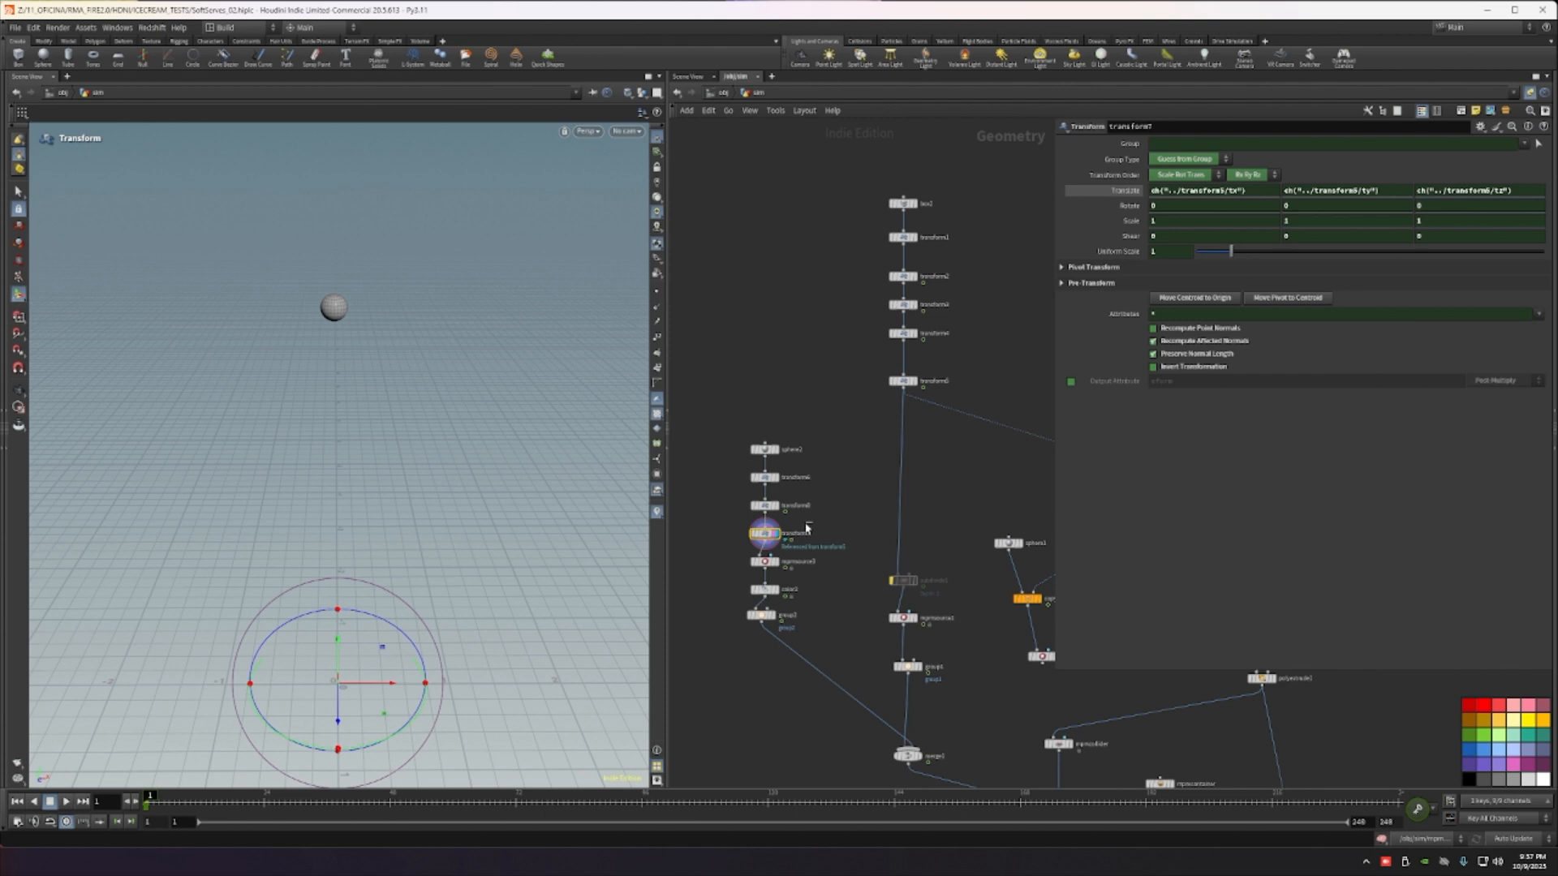
Step: Select and display transform6 in the sphere2 chain to review the sphere's offset from the origin
left_click(759, 477)
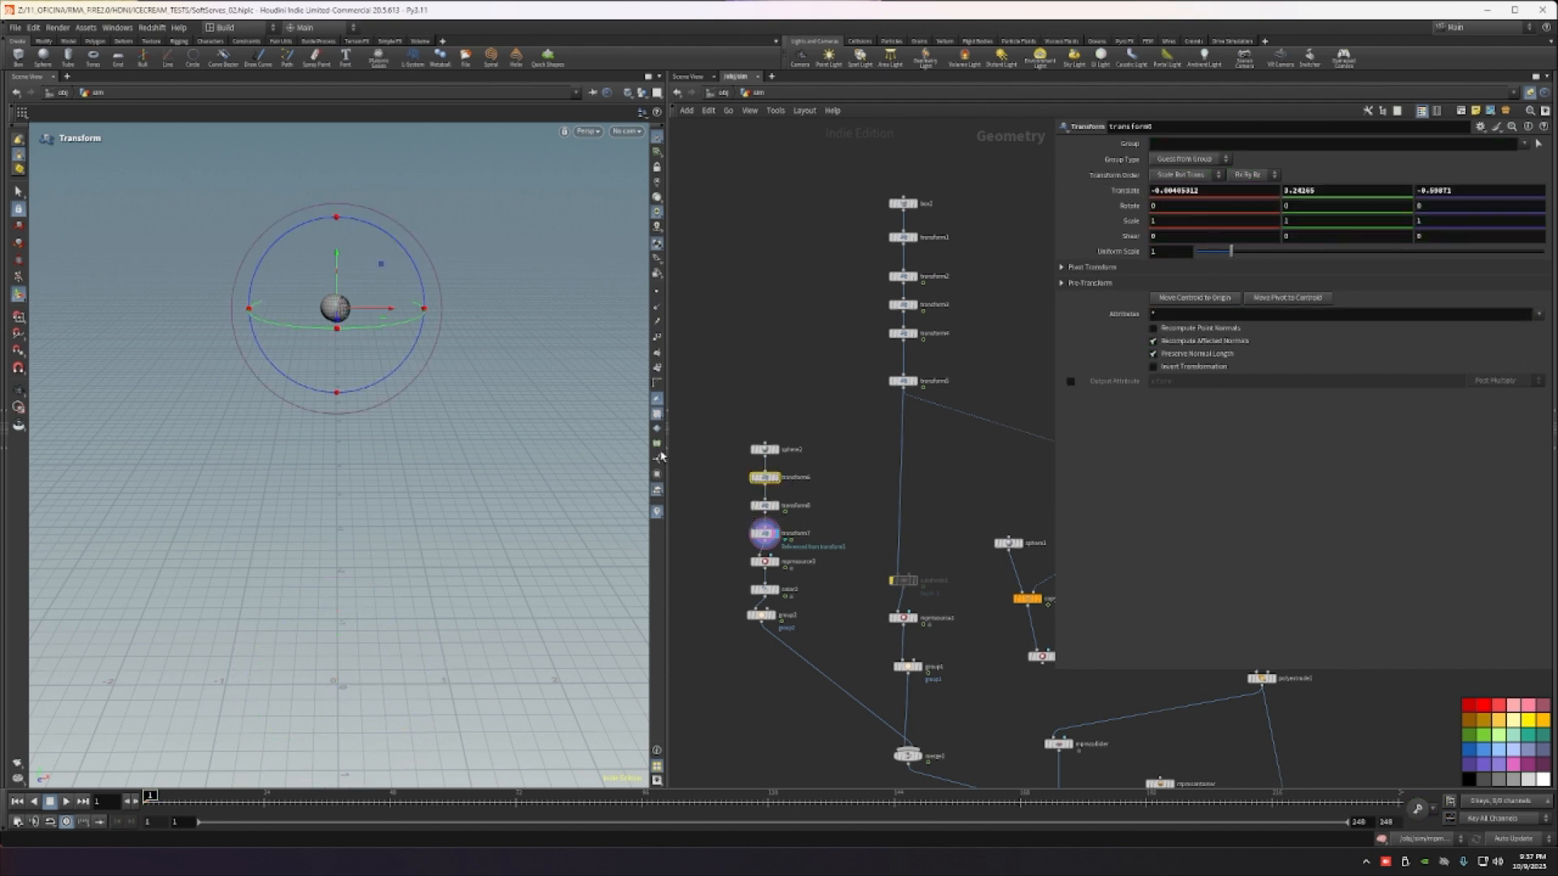
scroll(837, 450, "up", 3)
scroll(807, 491, "up", 1)
left_click(735, 456)
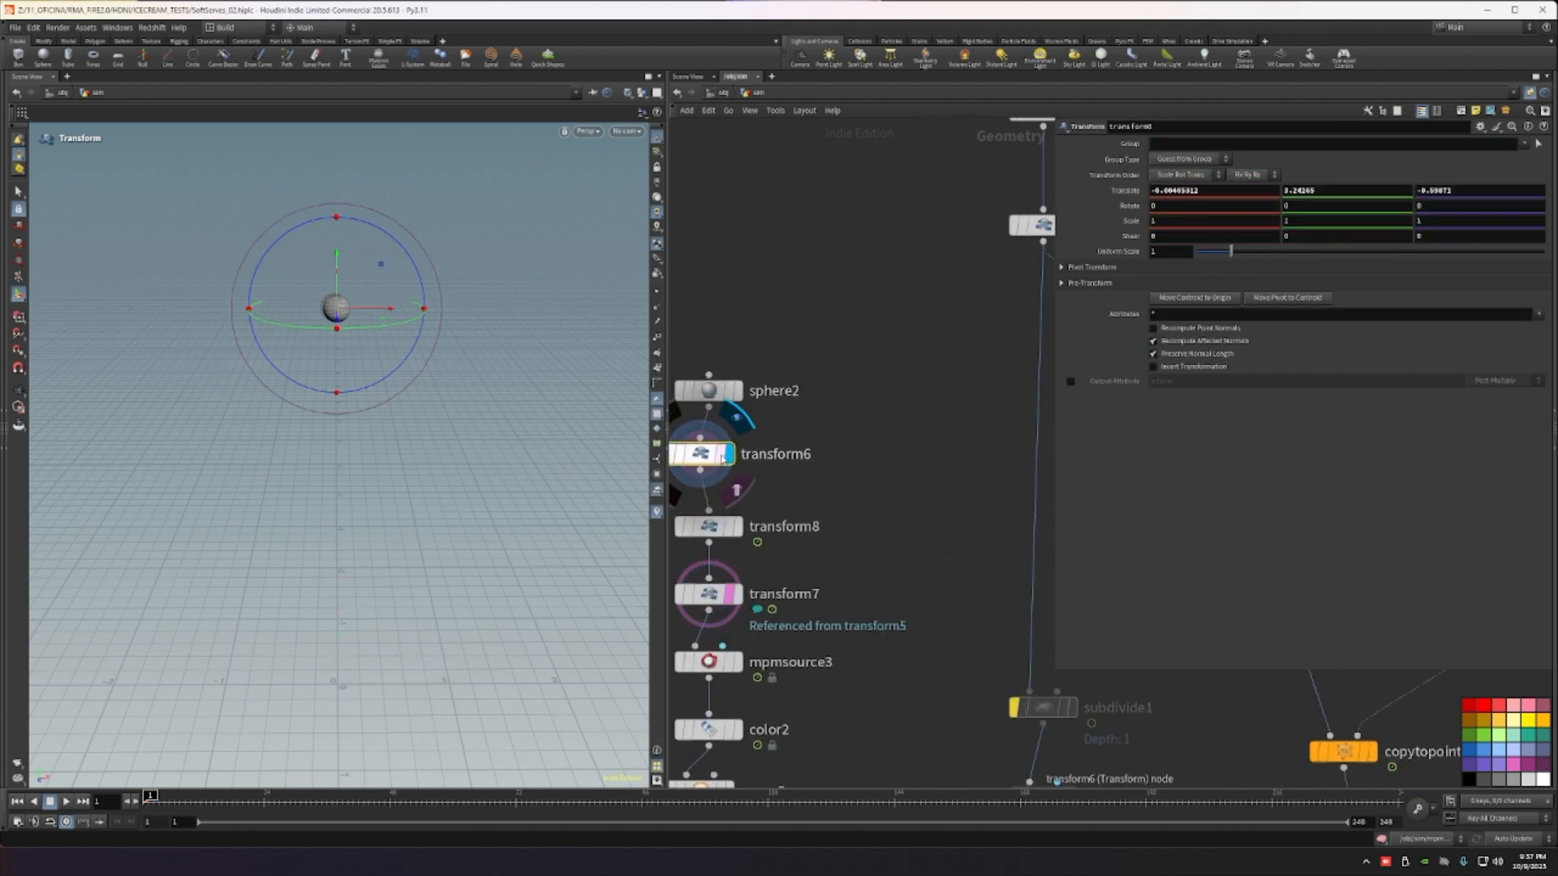
left_click(728, 456)
Step: Show transform5's box as a template alongside the offset sphere and view both from a lower angle
scroll(709, 463, "down", 4)
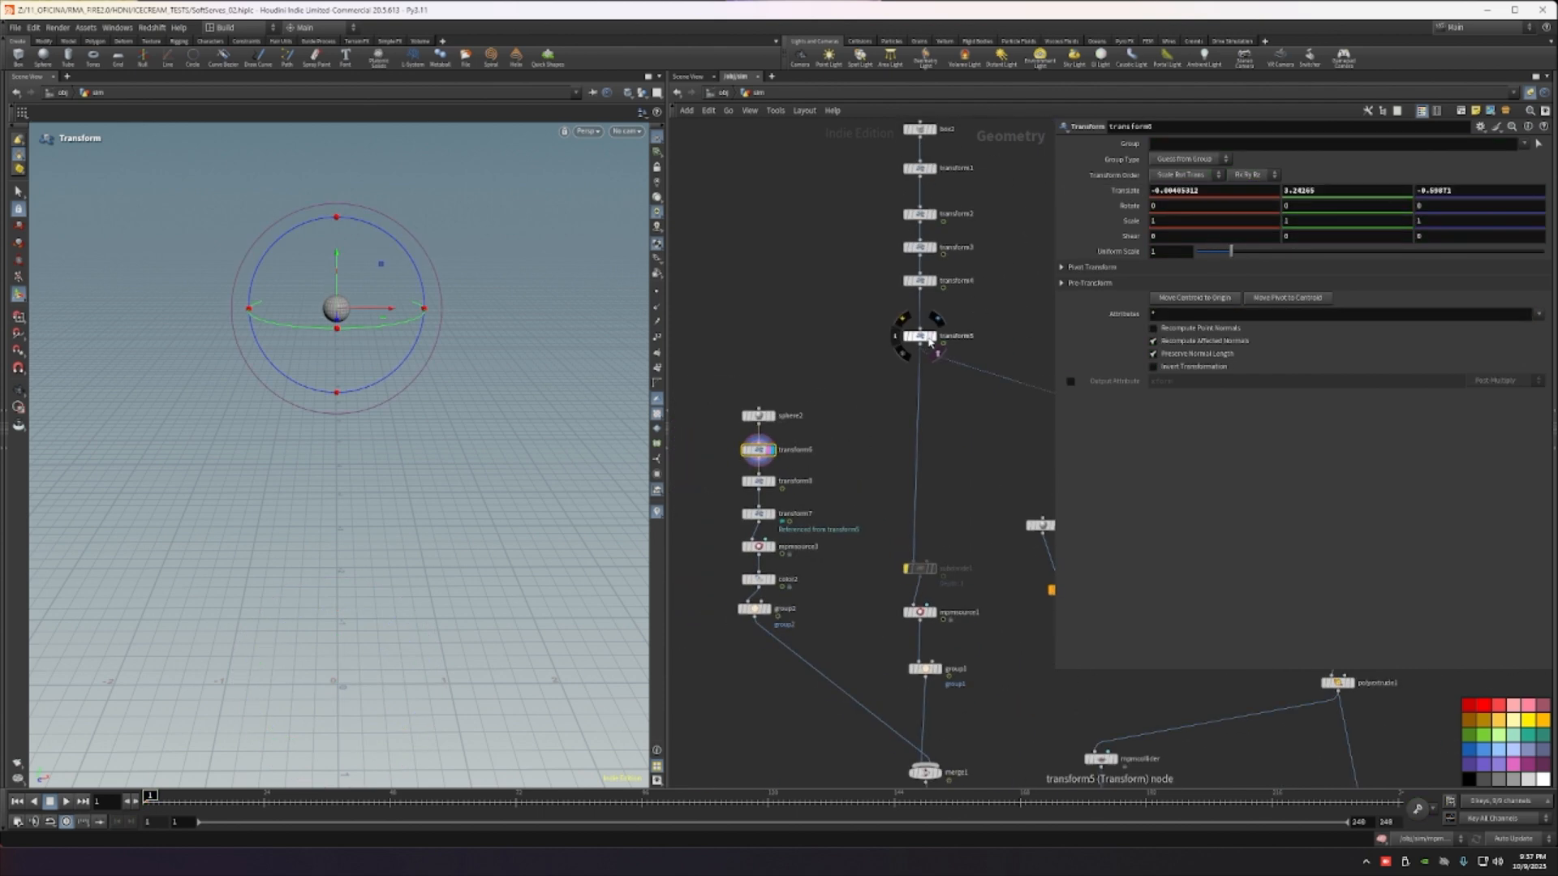
key("Escape")
left_click_drag(405, 557, 381, 477)
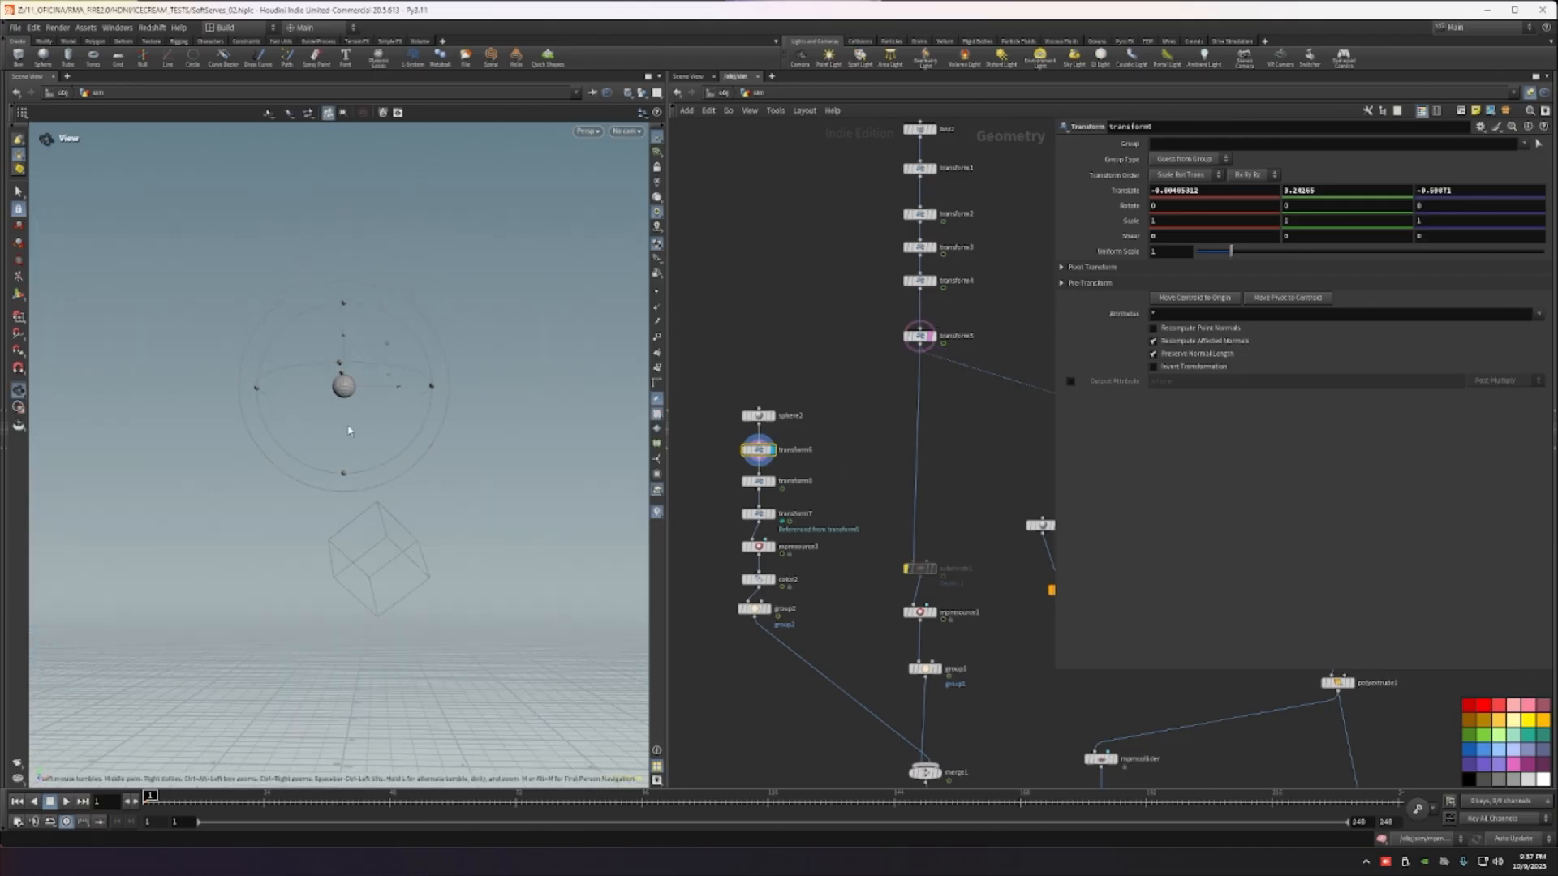
key("t")
Step: Display transform8 and scrub to frame 123 to preview its Y rotation expression
scroll(821, 529, "up", 3)
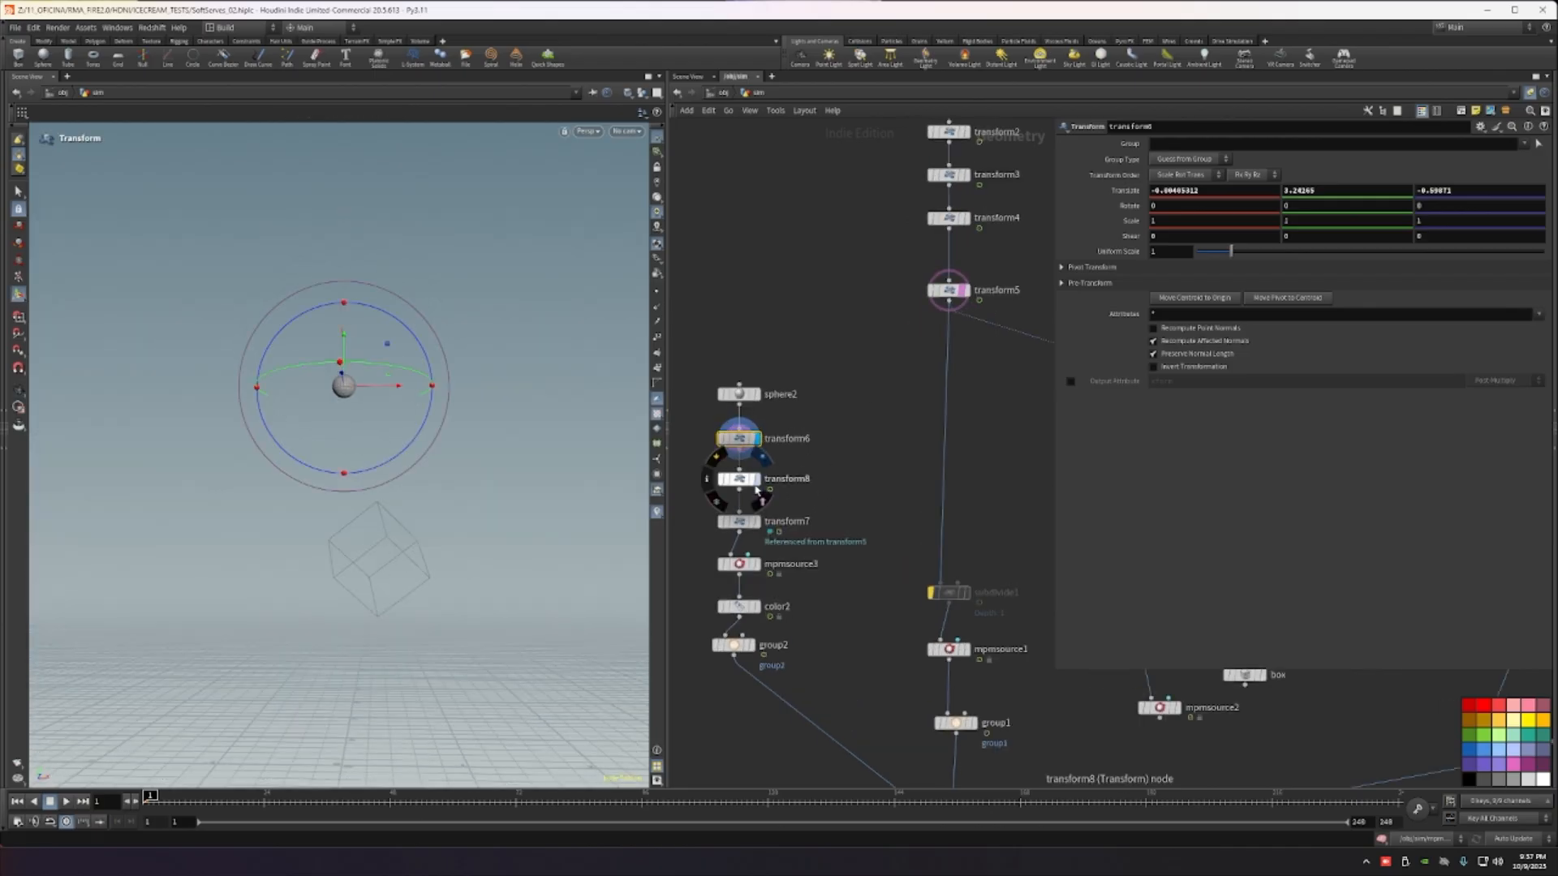
left_click(731, 480)
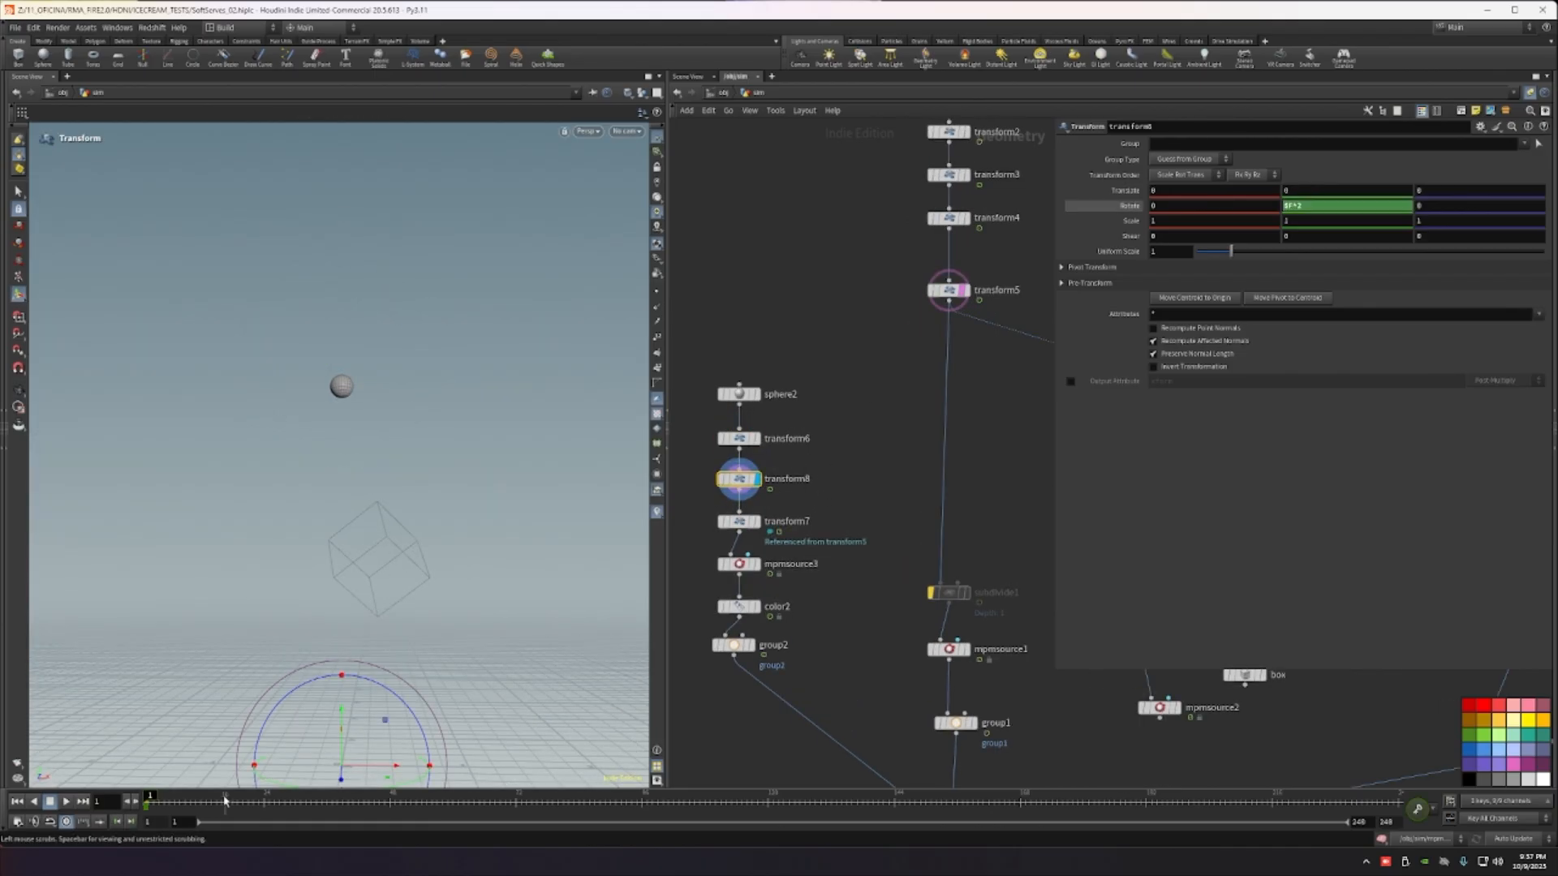
left_click_drag(203, 802, 783, 827)
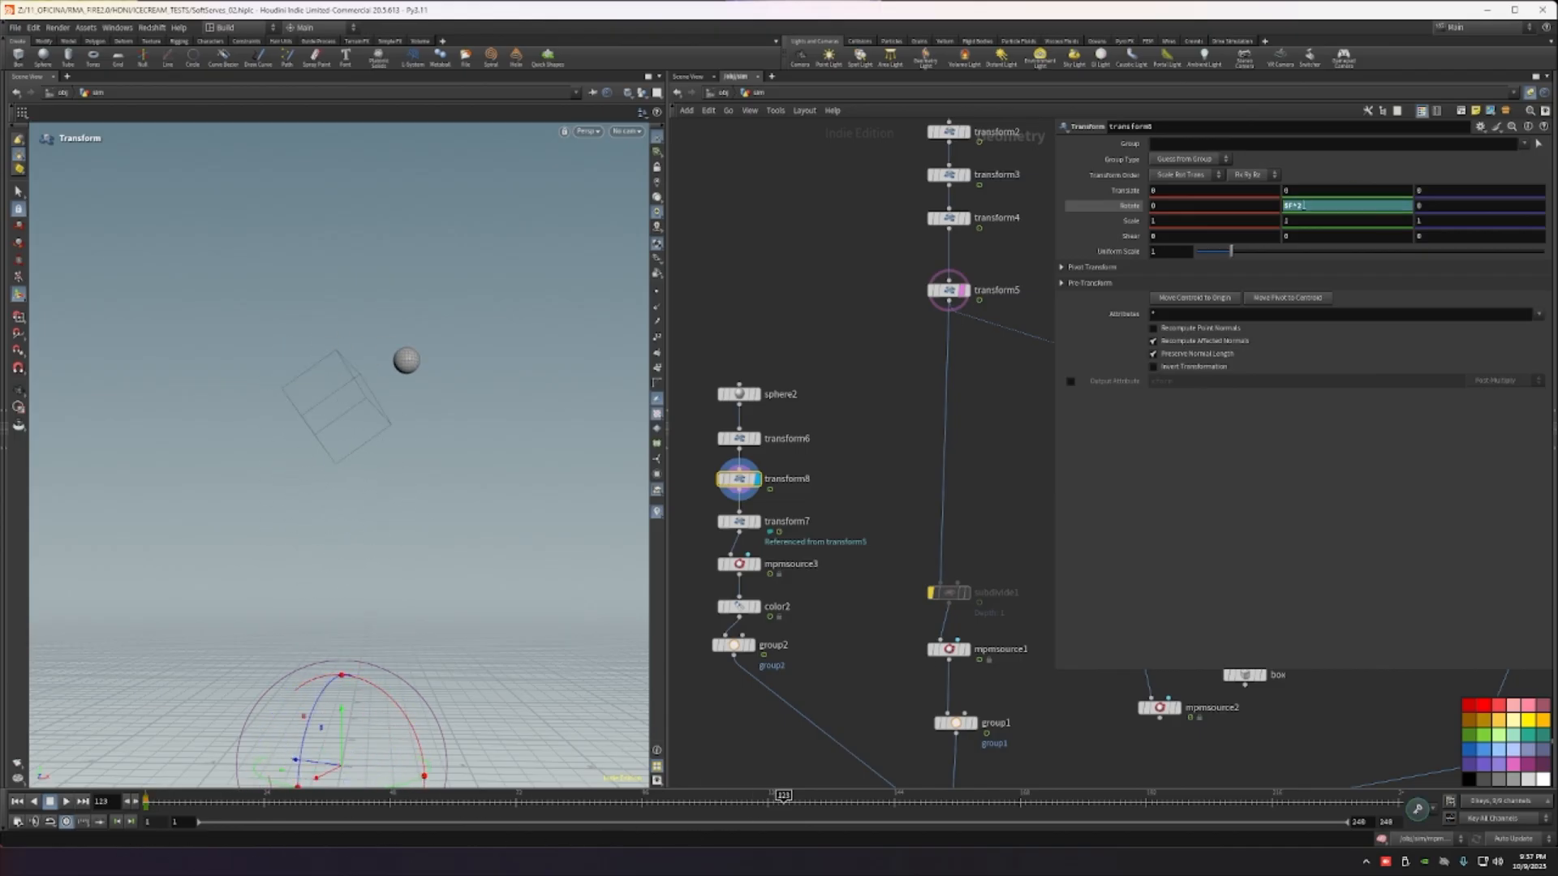
Step: Display transform7 and compare its translation references with transform5's Y translation expression
left_click(741, 521)
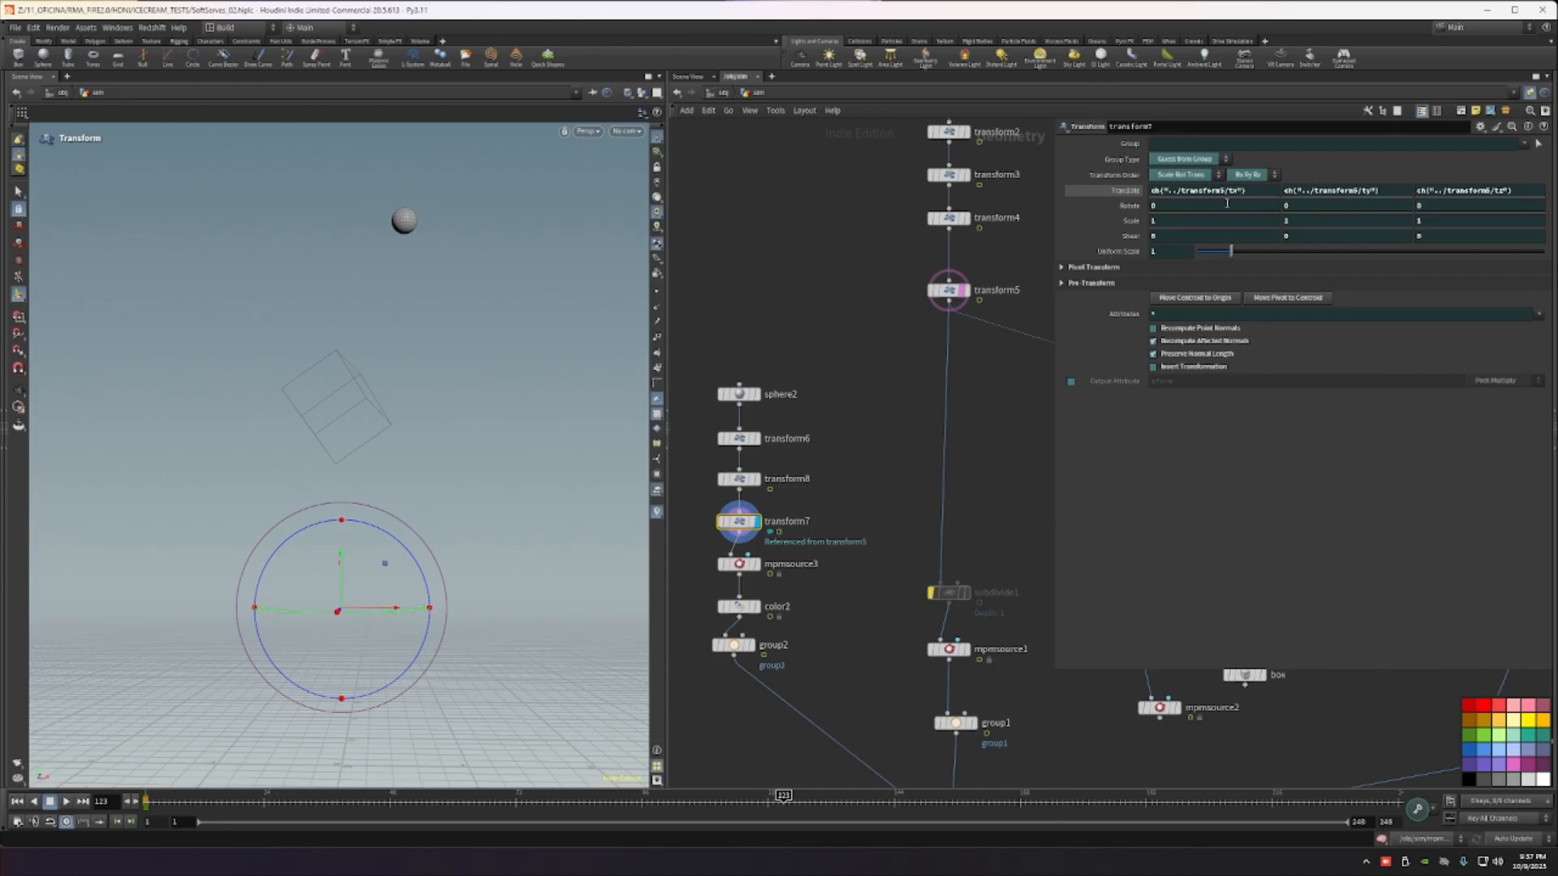
middle_click_drag(892, 379, 845, 487)
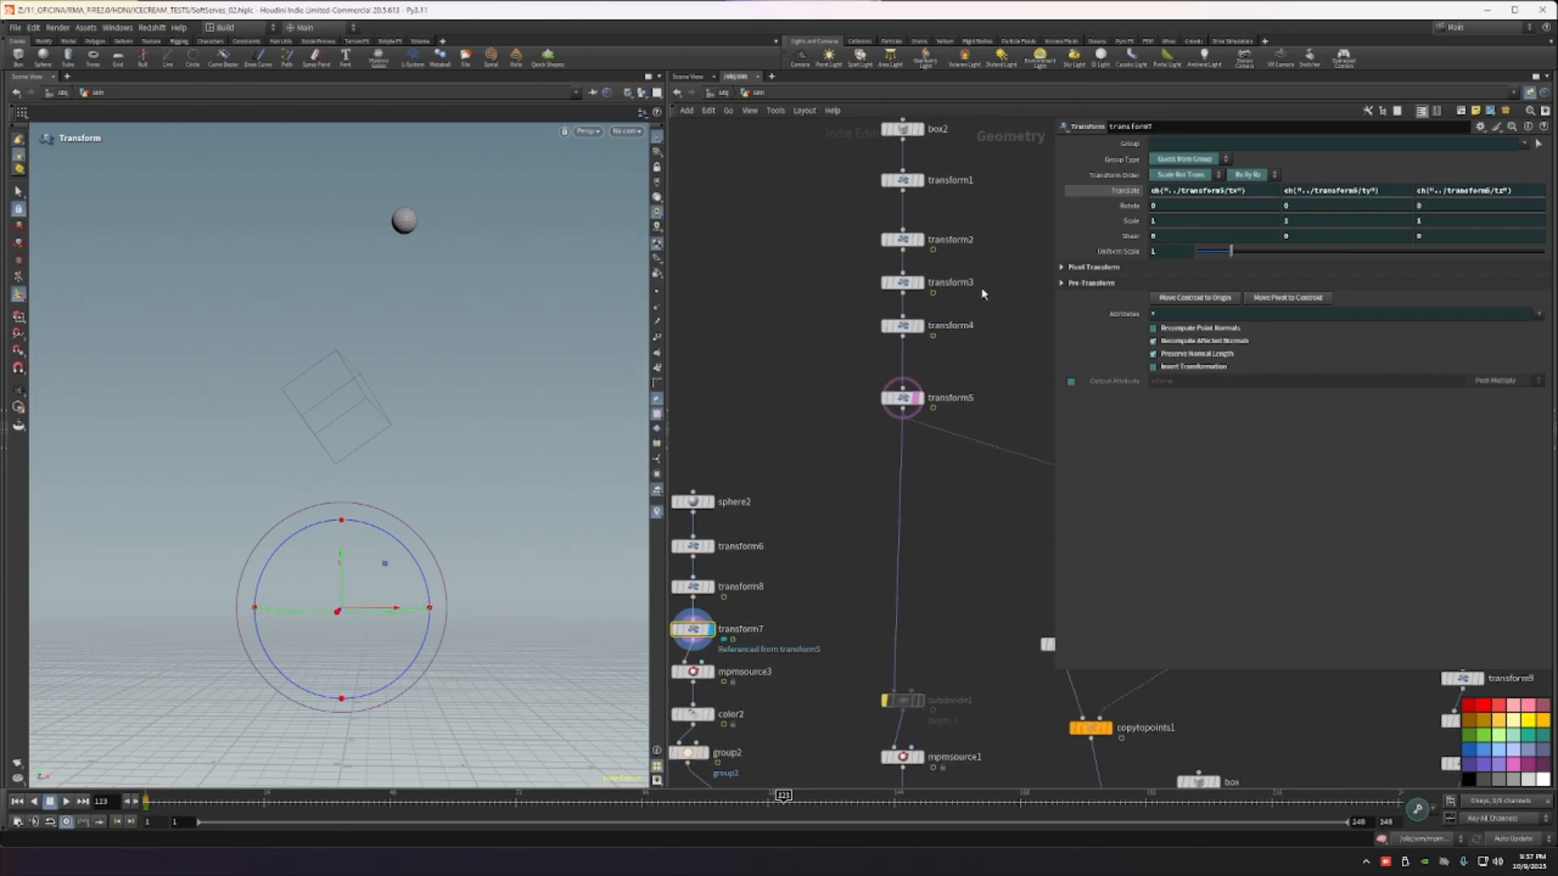
middle_click_drag(952, 310, 939, 347)
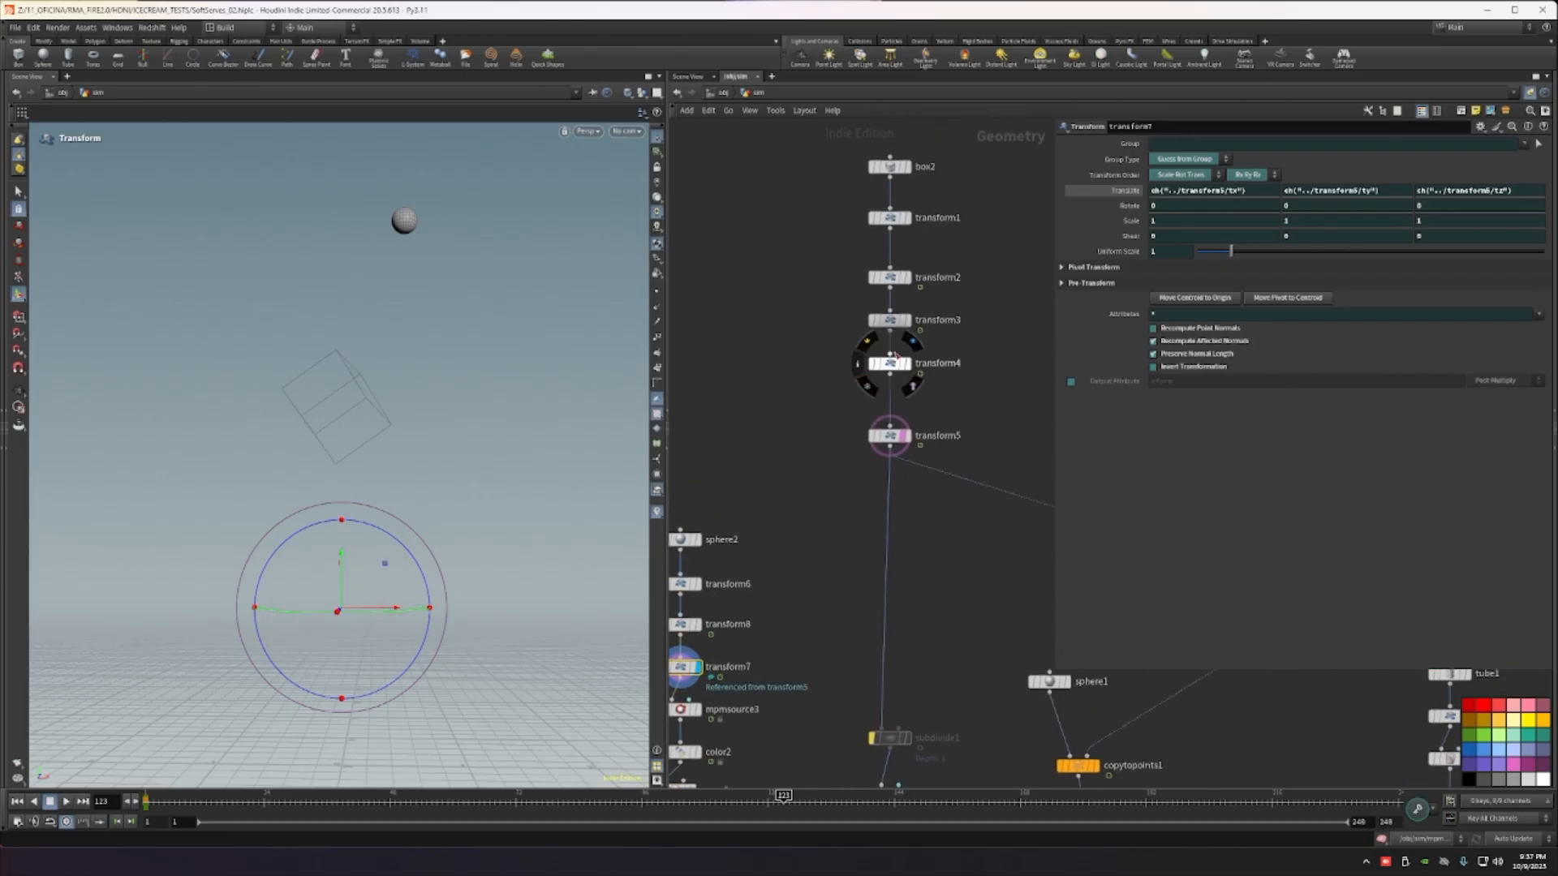
left_click(890, 437)
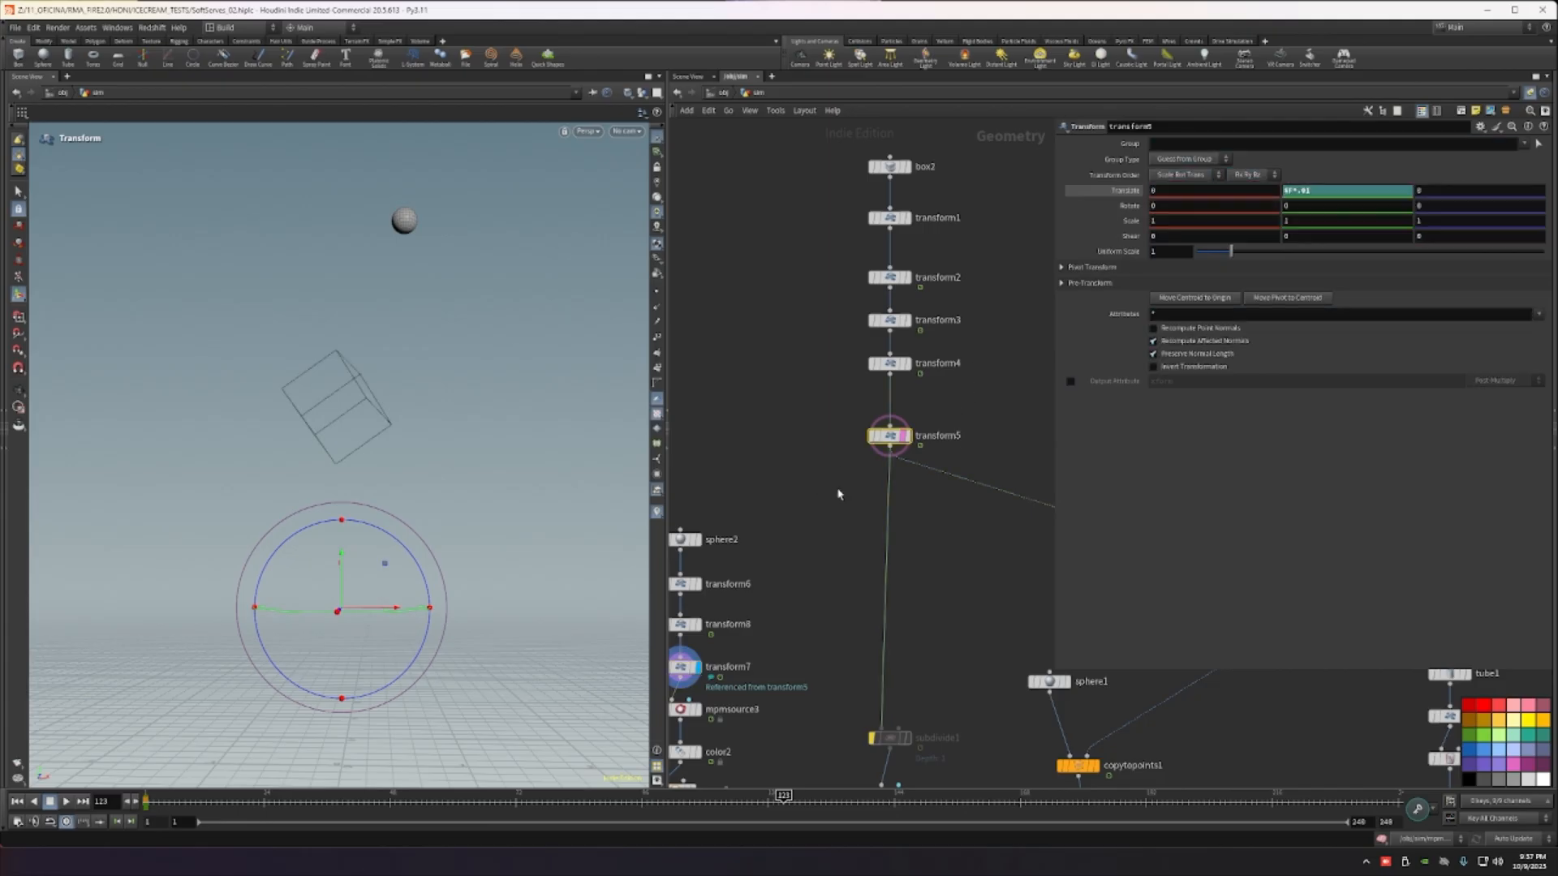
middle_click_drag(828, 563, 873, 467)
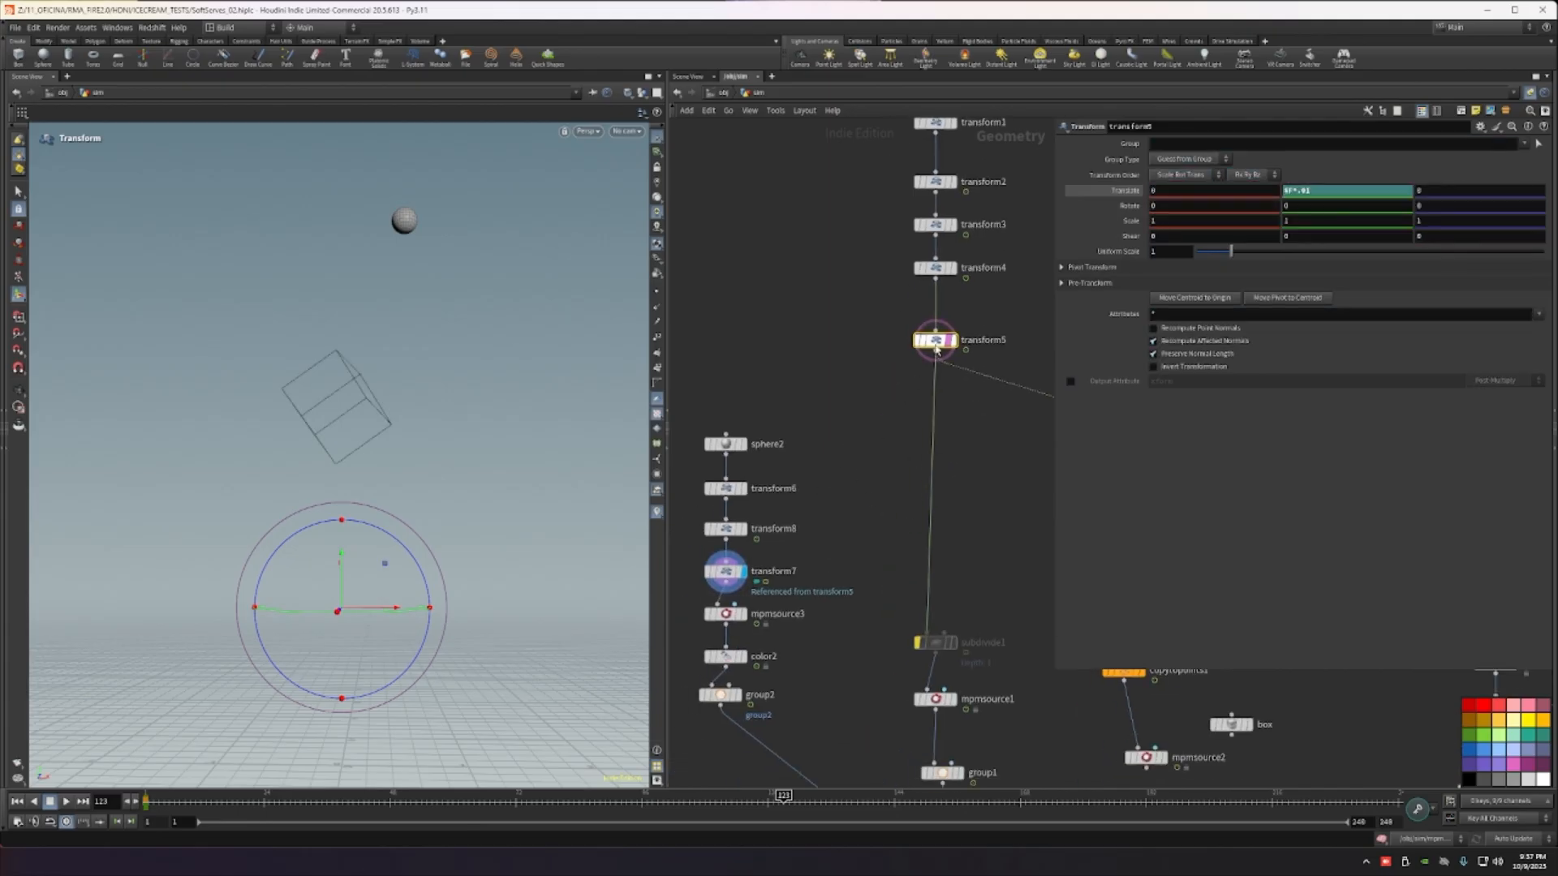
Step: Try Create Reference Copy on transform5, and undo the last parameter change
right_click(937, 341)
mouse_move(950, 347)
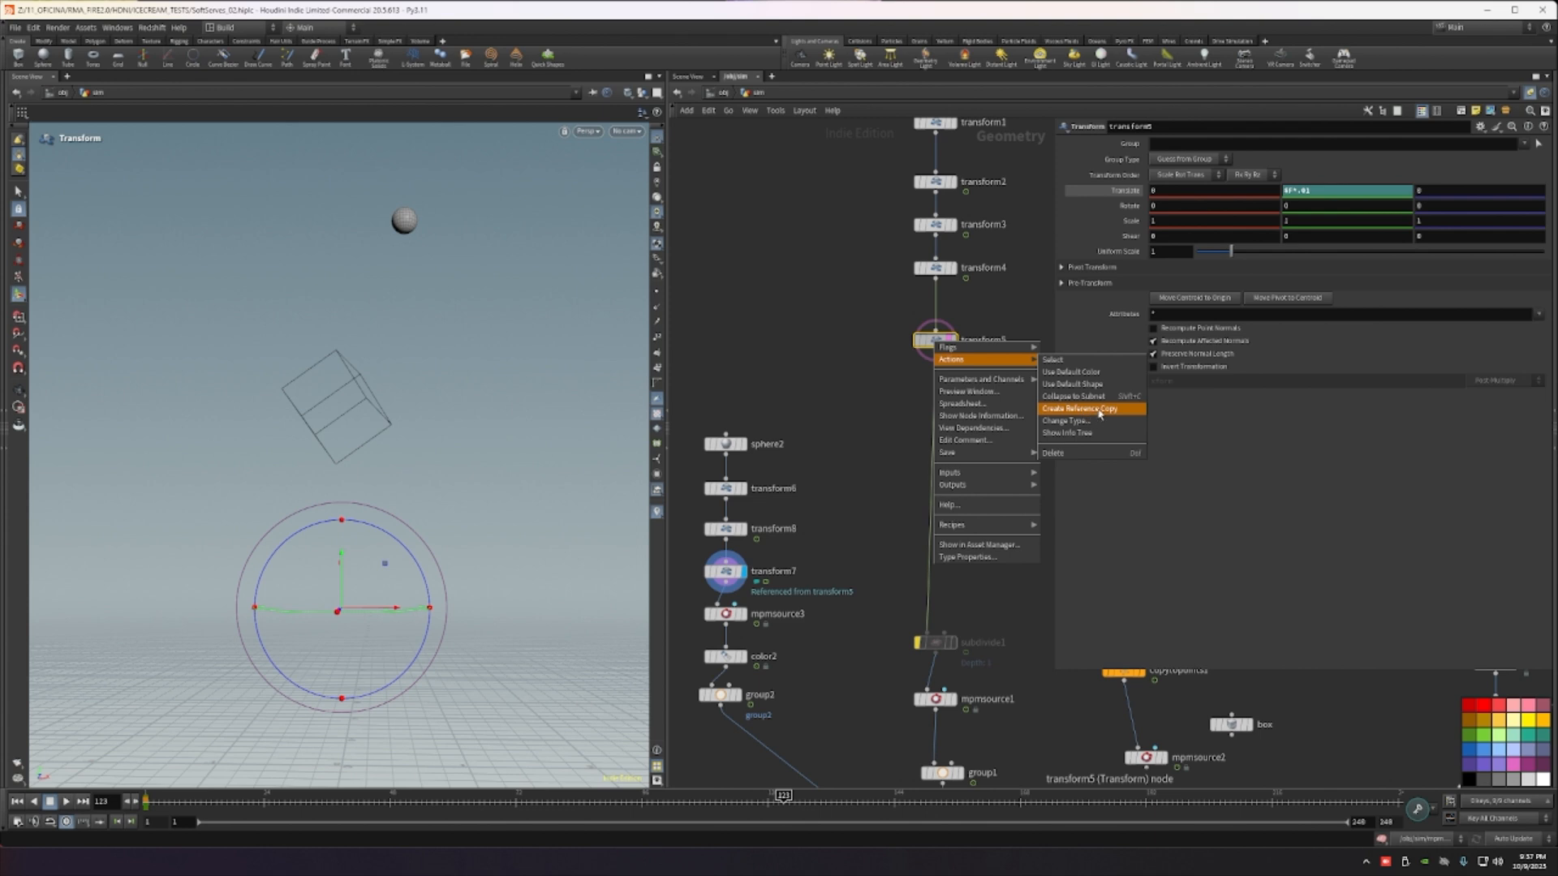
left_click(1100, 410)
middle_click_drag(875, 406, 877, 363)
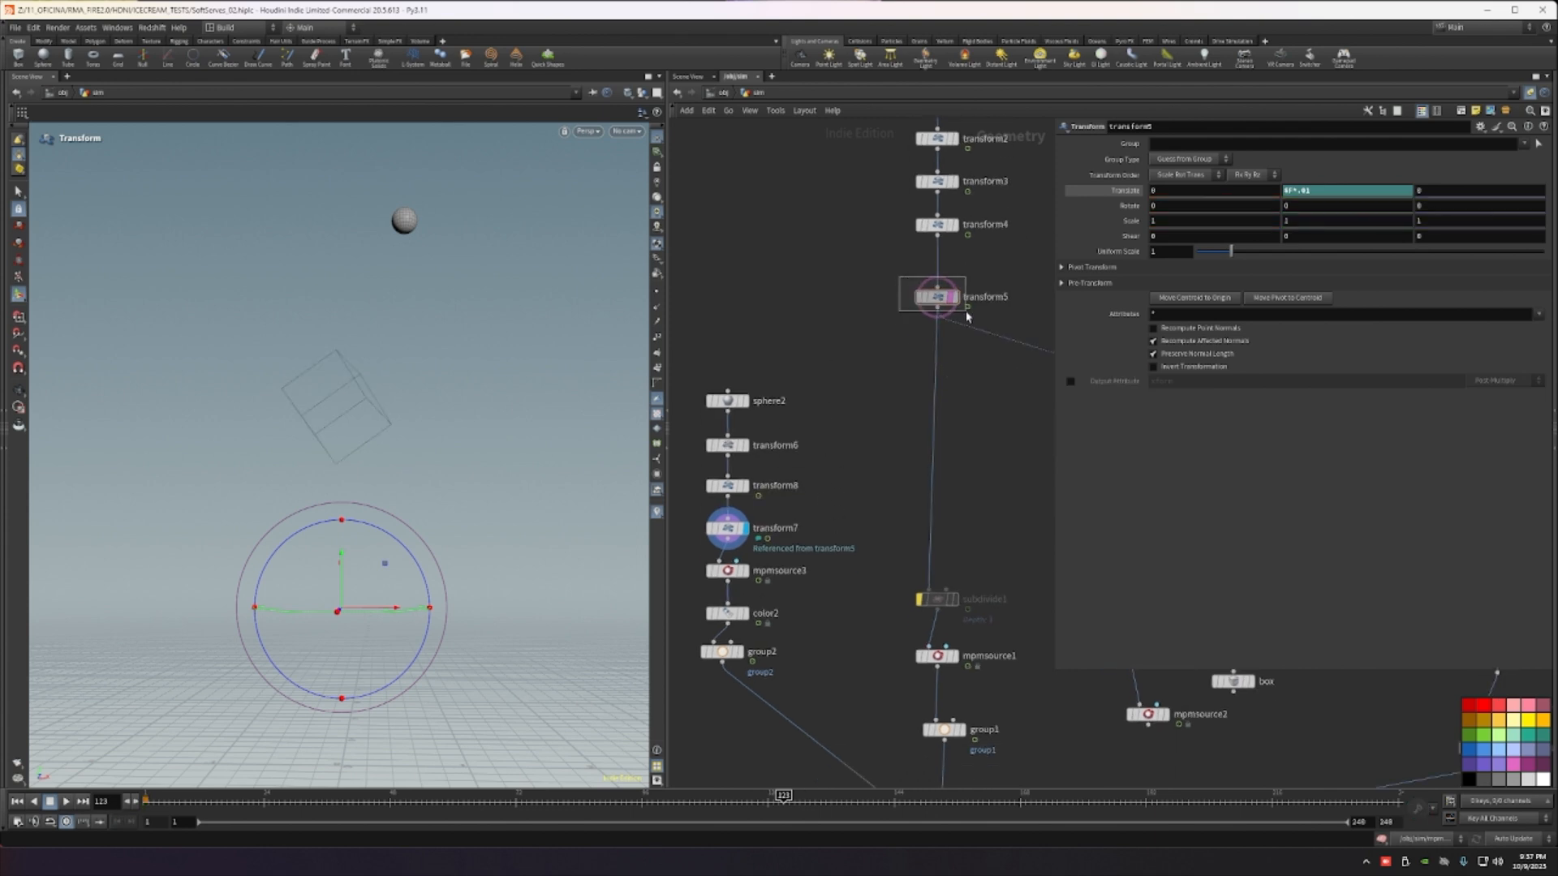
left_click_drag(967, 315, 968, 317)
middle_click_drag(1191, 192, 1233, 202)
key("ctrl+z")
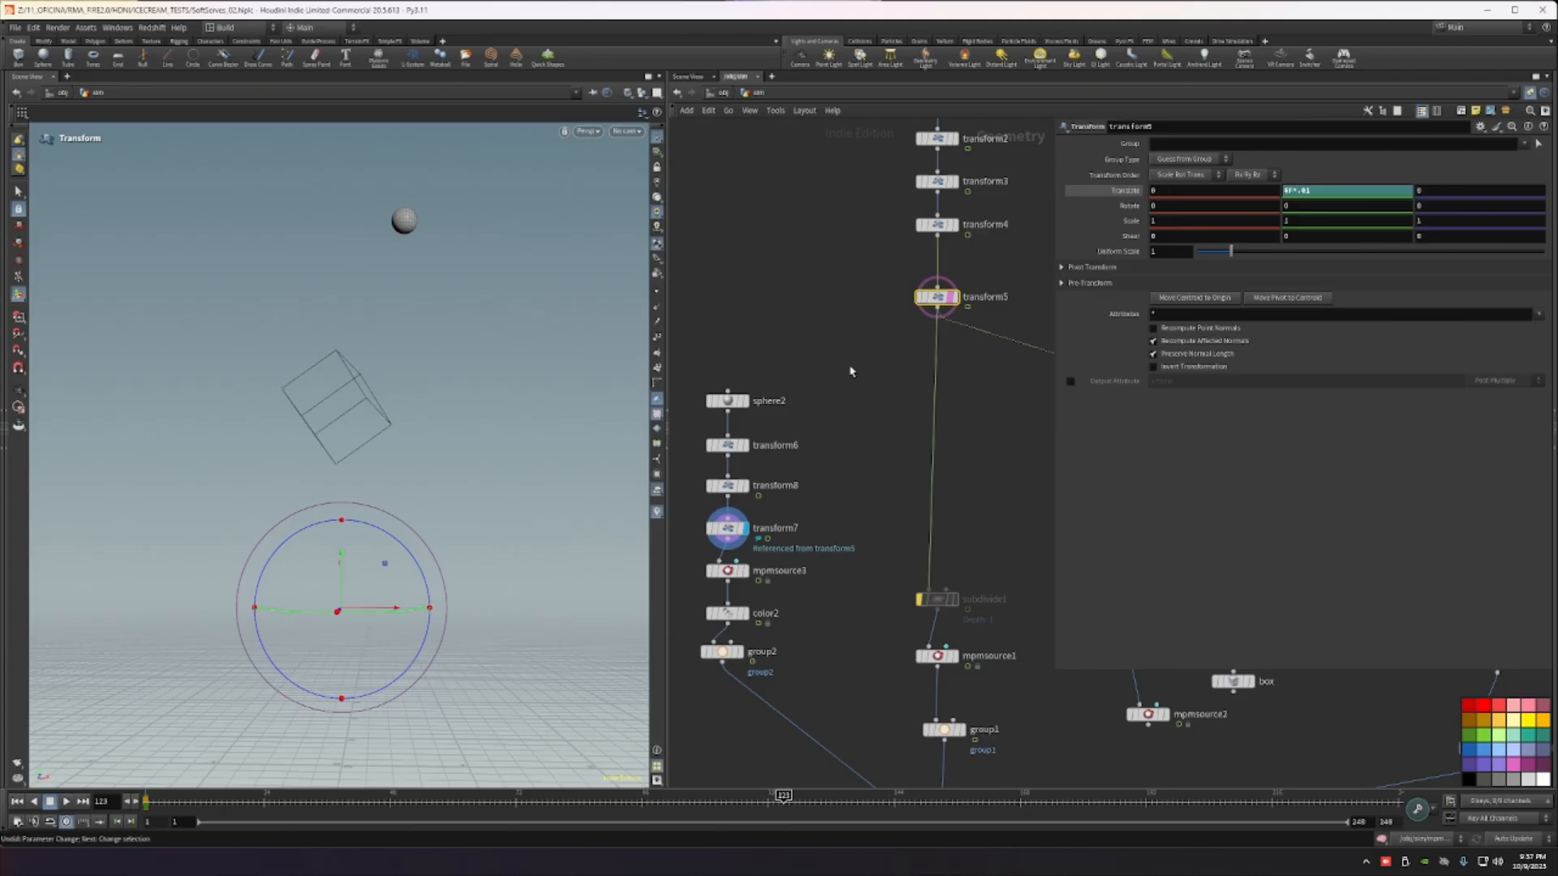
Step: Select transform7 and scrub the sphere's movement against the templated box back to frame 1
left_click(746, 533)
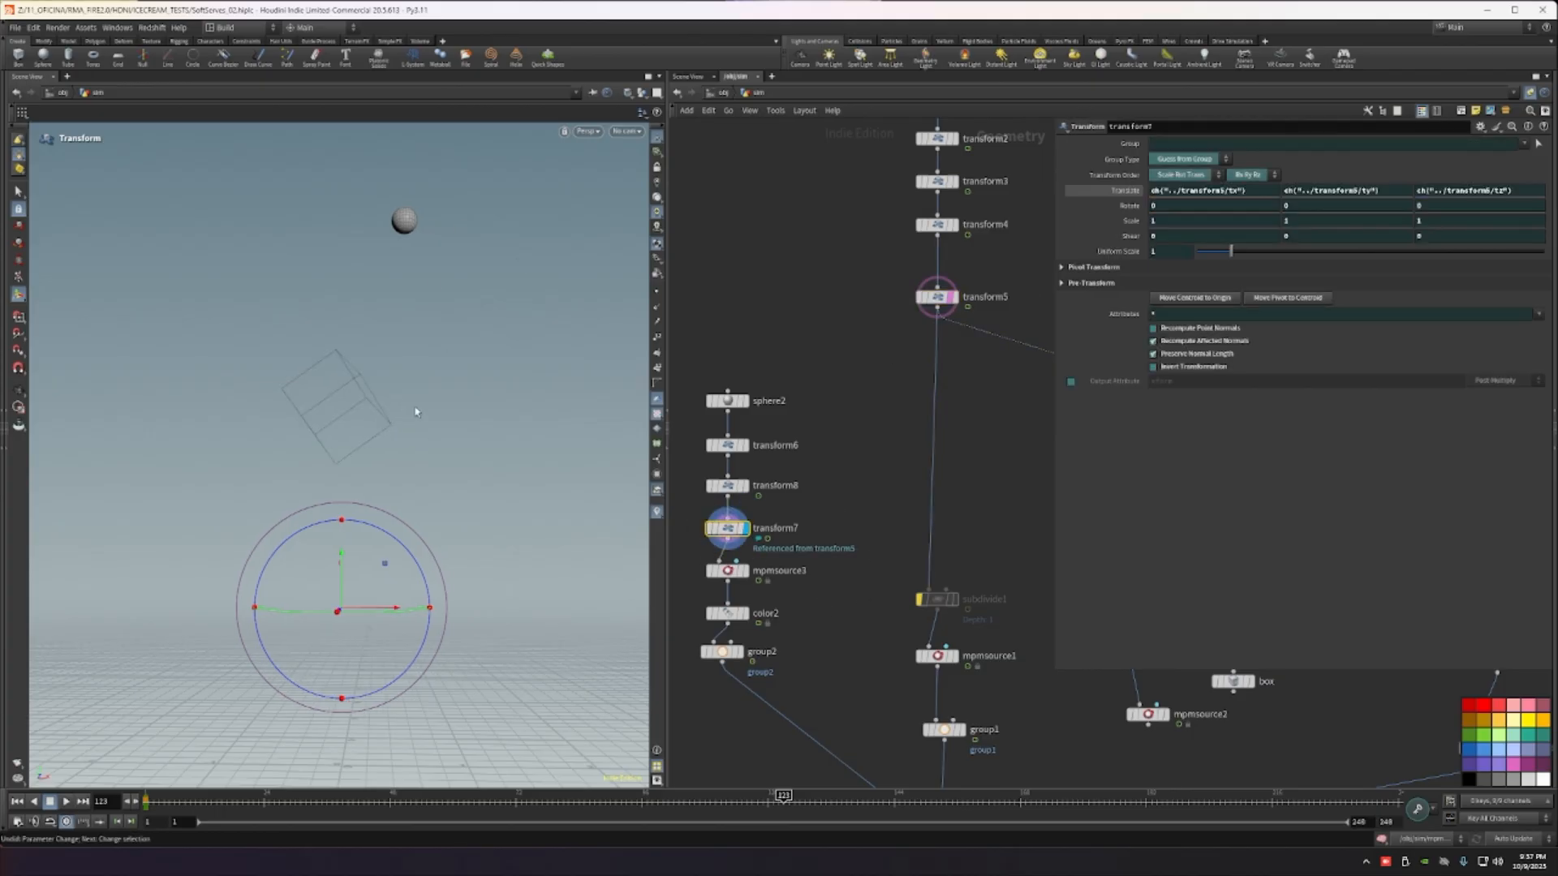
left_click_drag(416, 412, 344, 418, "alt")
left_click_drag(373, 805, 134, 797)
Step: Review mpmsource3's Honey material settings, the constant colour in color2 and the point group in group2
middle_click_drag(832, 601, 862, 484)
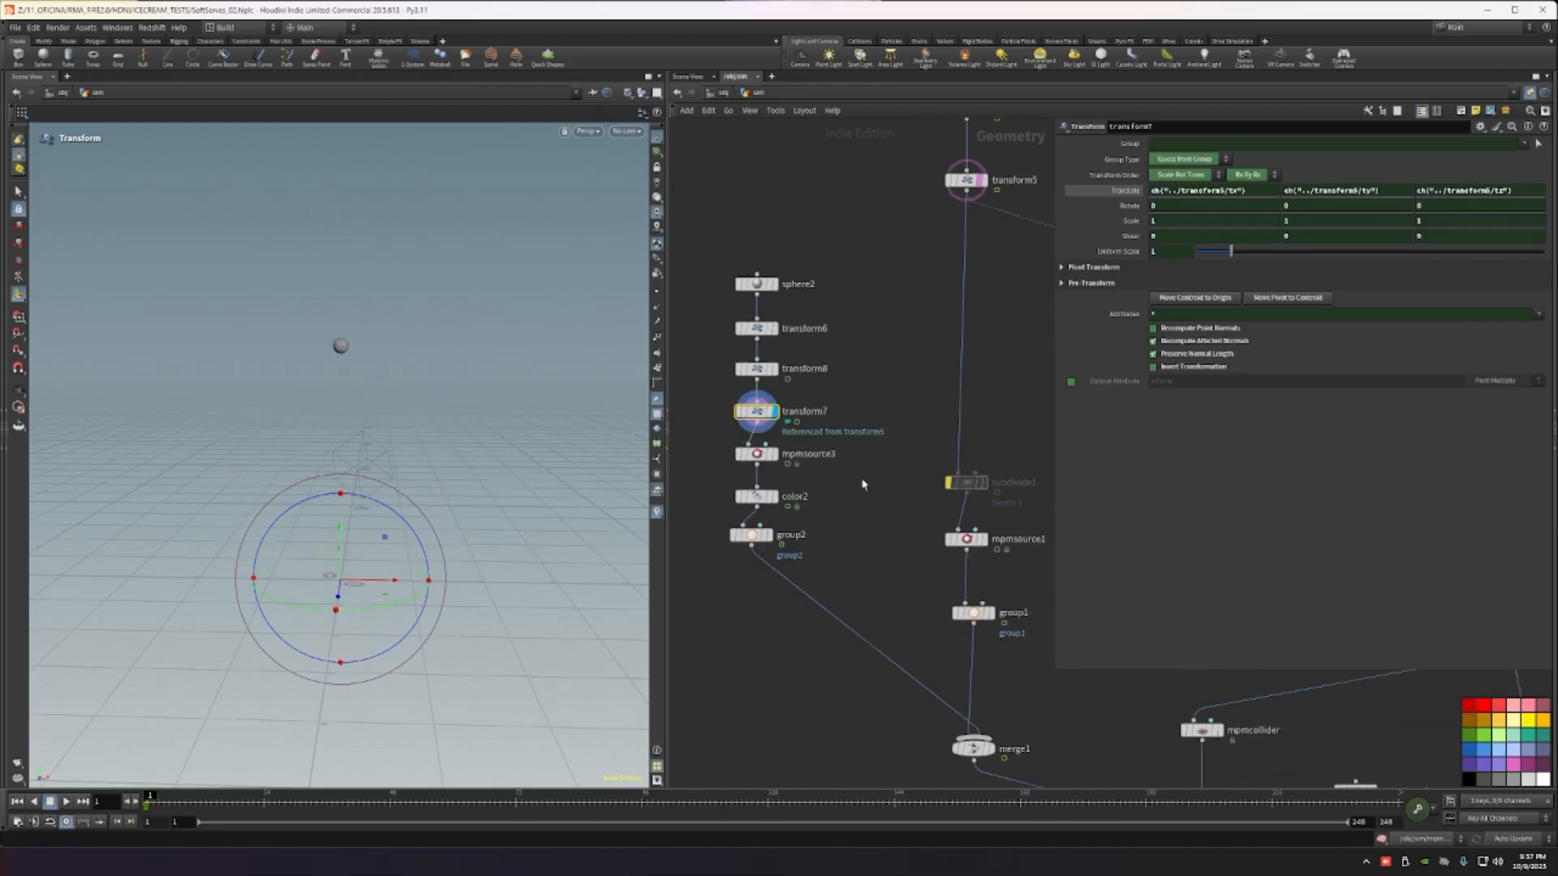
scroll(863, 485, "up", 2)
left_click(736, 451)
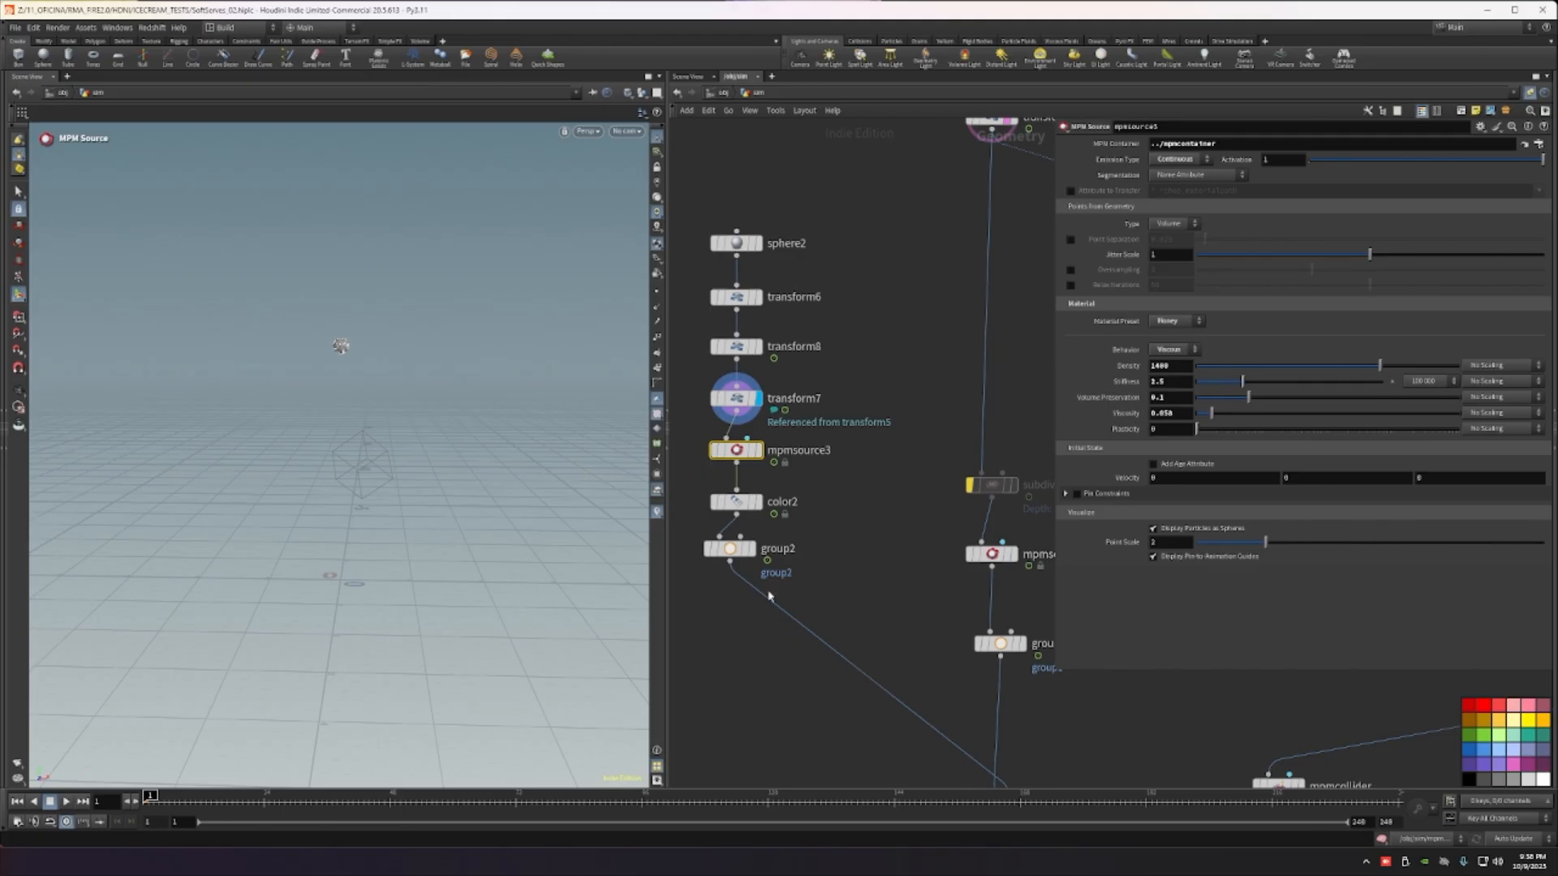
left_click(755, 516)
left_click(783, 504)
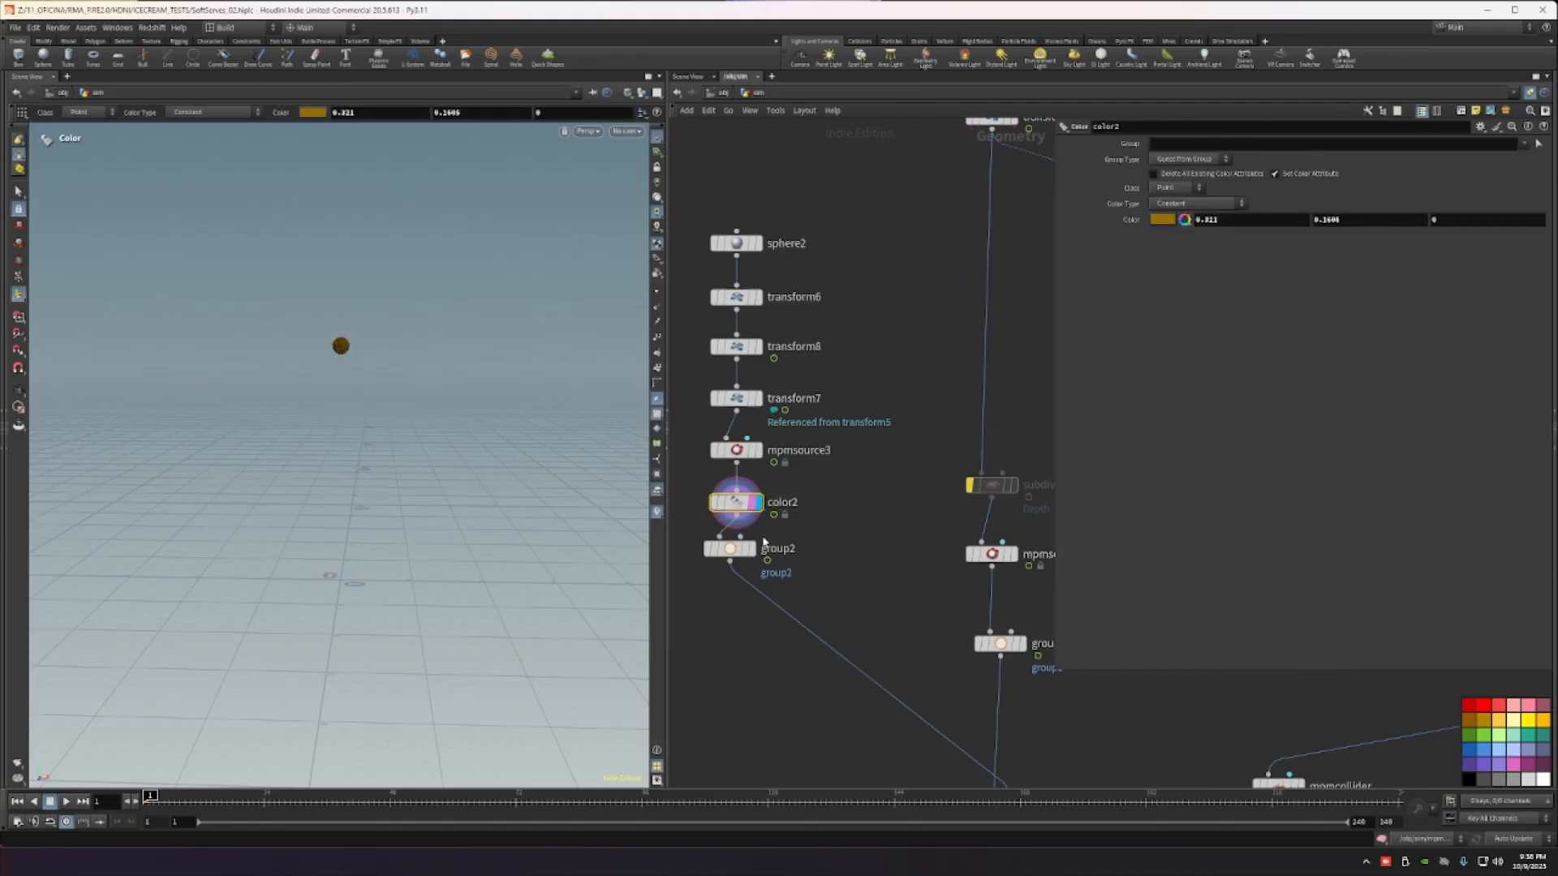
left_click(740, 549)
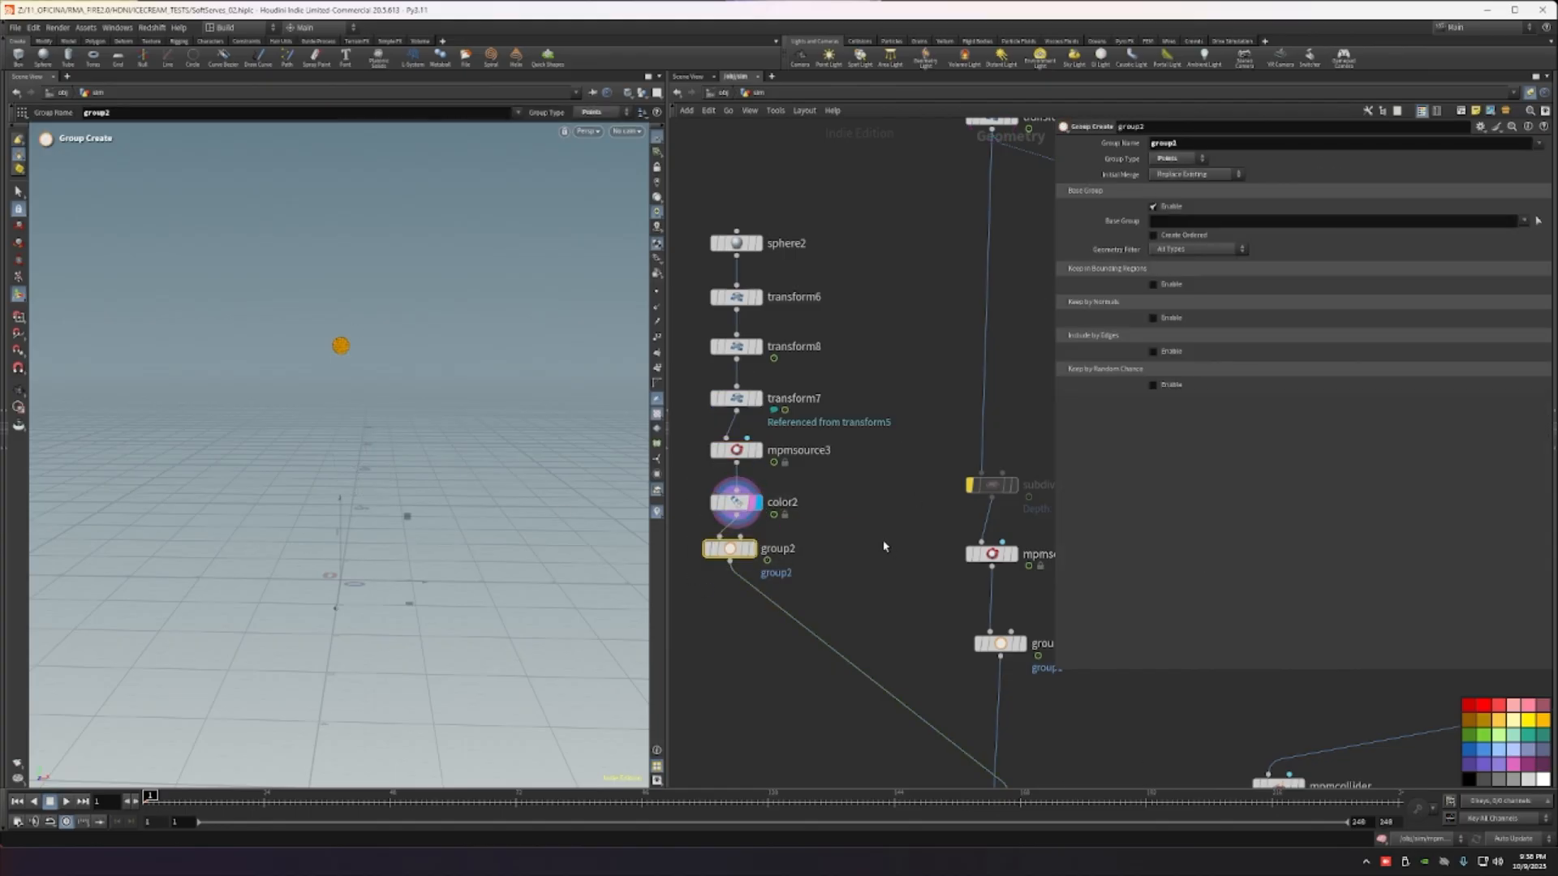
Step: Display merge1 to view the combined box and sphere sources
scroll(883, 546, "down", 4)
middle_click_drag(873, 526, 691, 260)
middle_click_drag(789, 523, 881, 695)
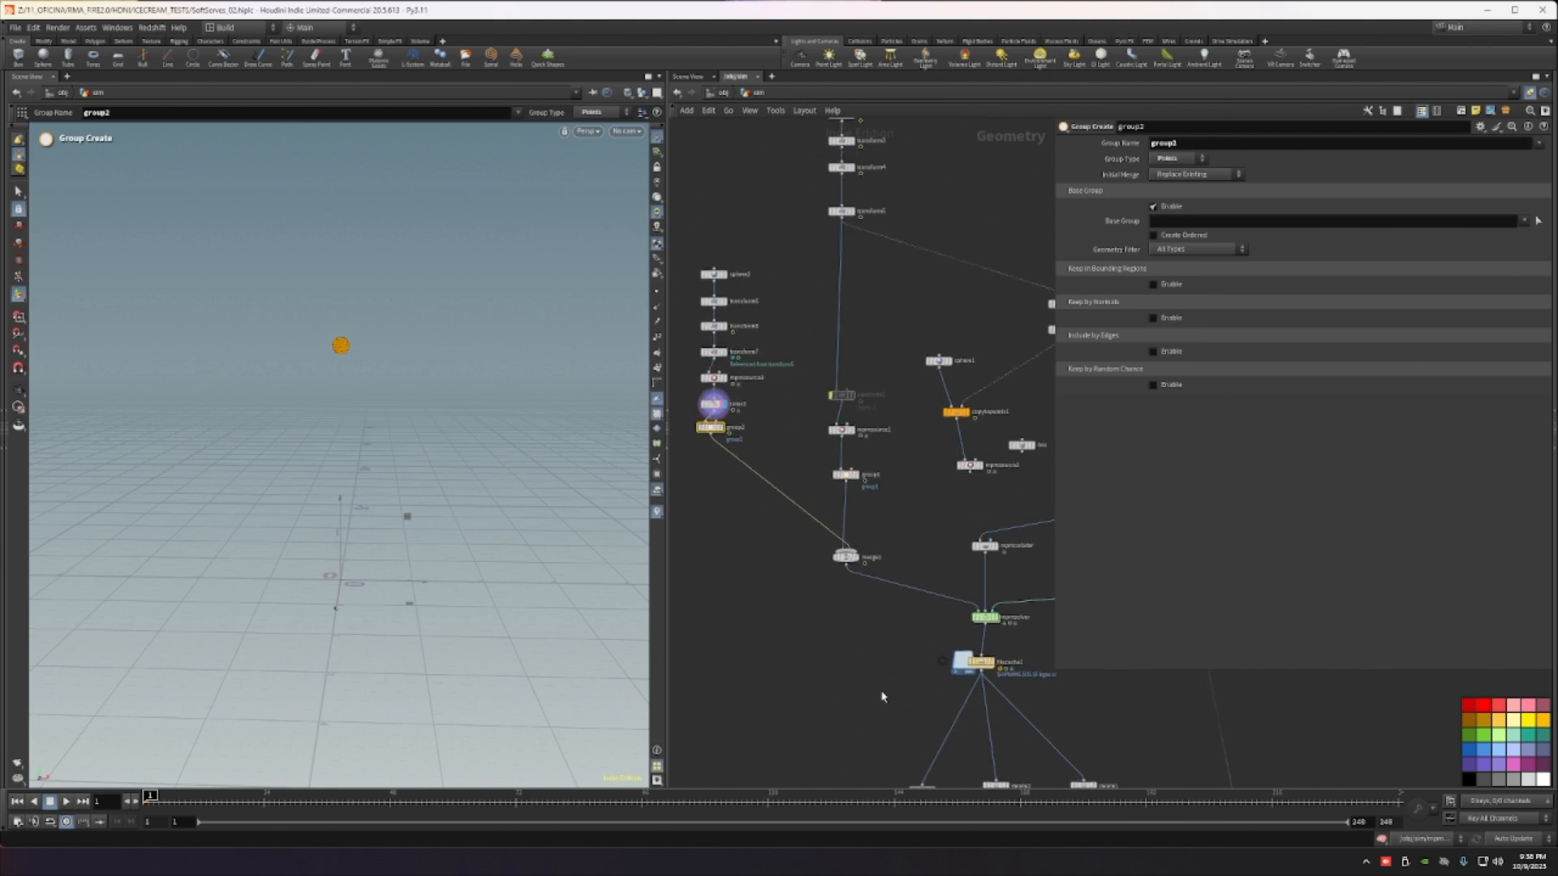
scroll(846, 607, "up", 3)
left_click(859, 524)
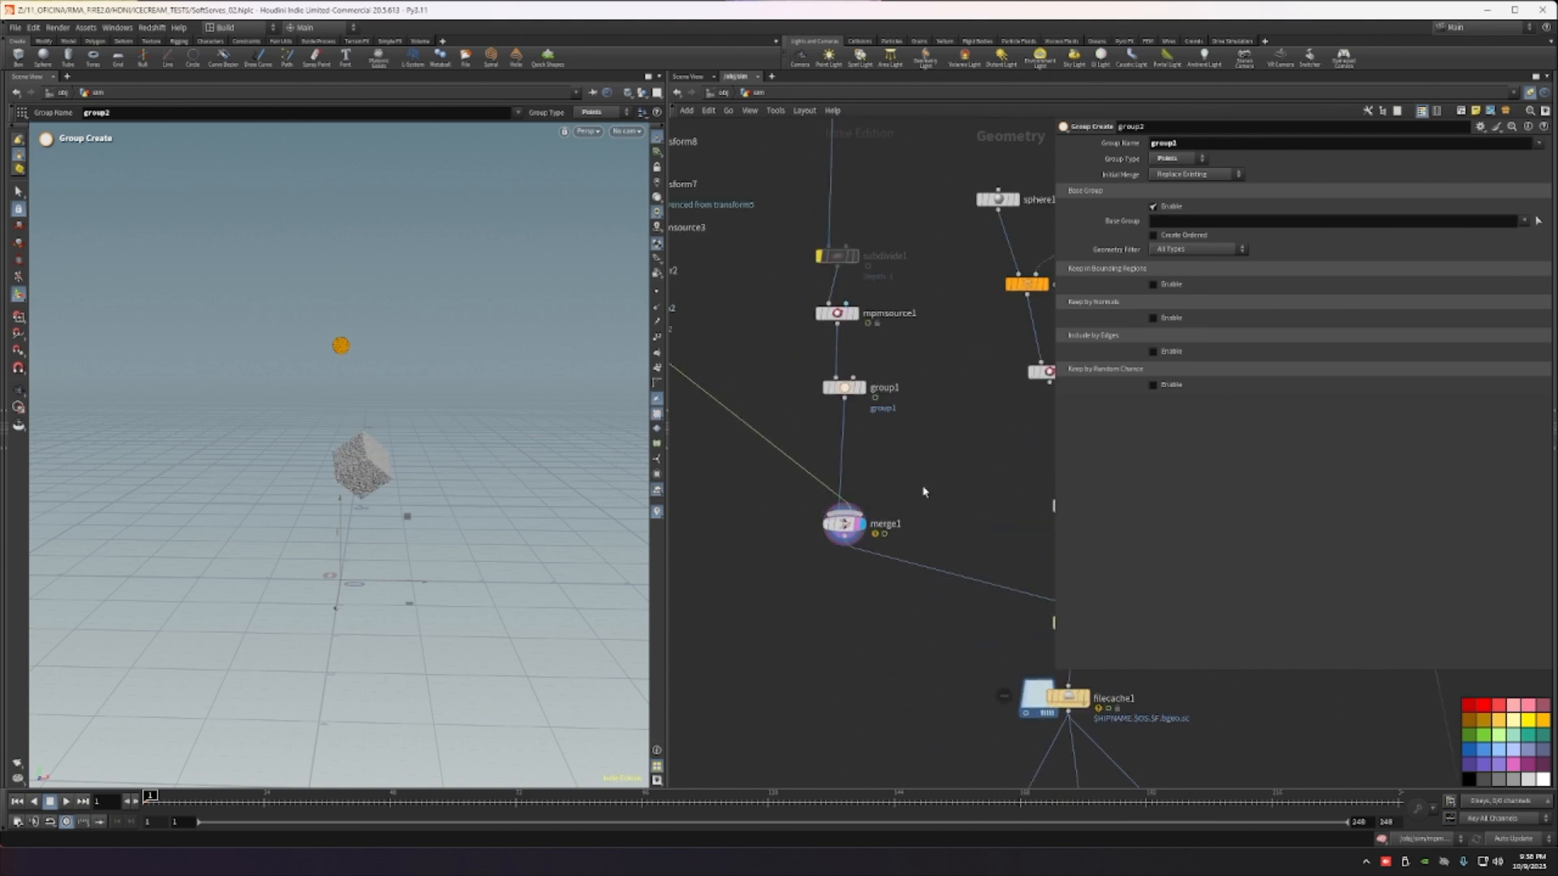
Step: Display mpmsolver and play the simulation, examining both materials pouring into the hourglass collider from closer and above
scroll(734, 598, "down", 2)
scroll(812, 552, "up", 4)
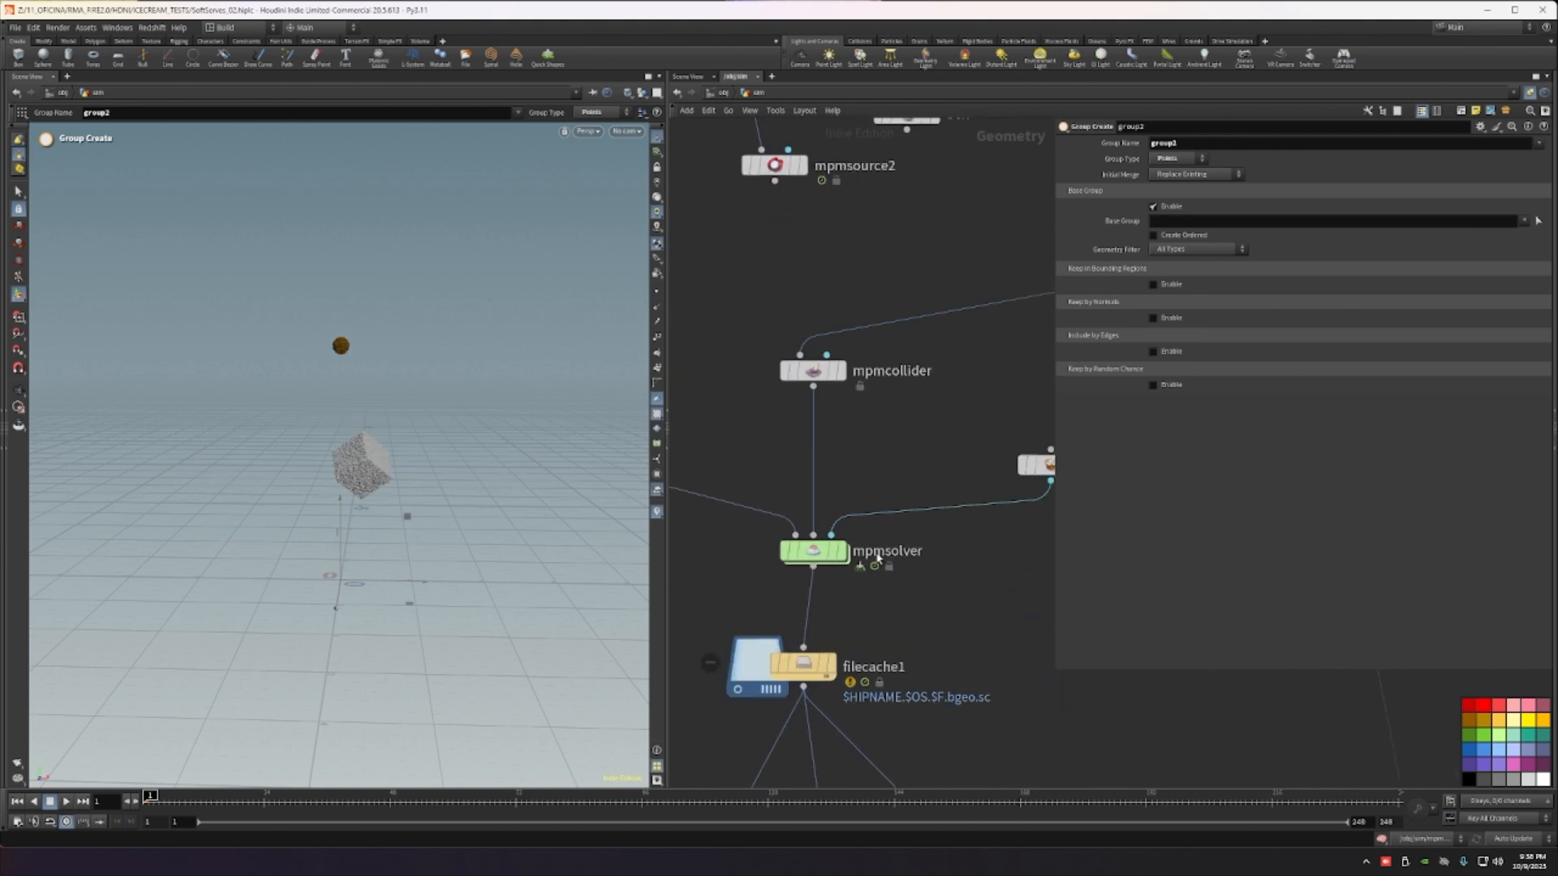
left_click(841, 550)
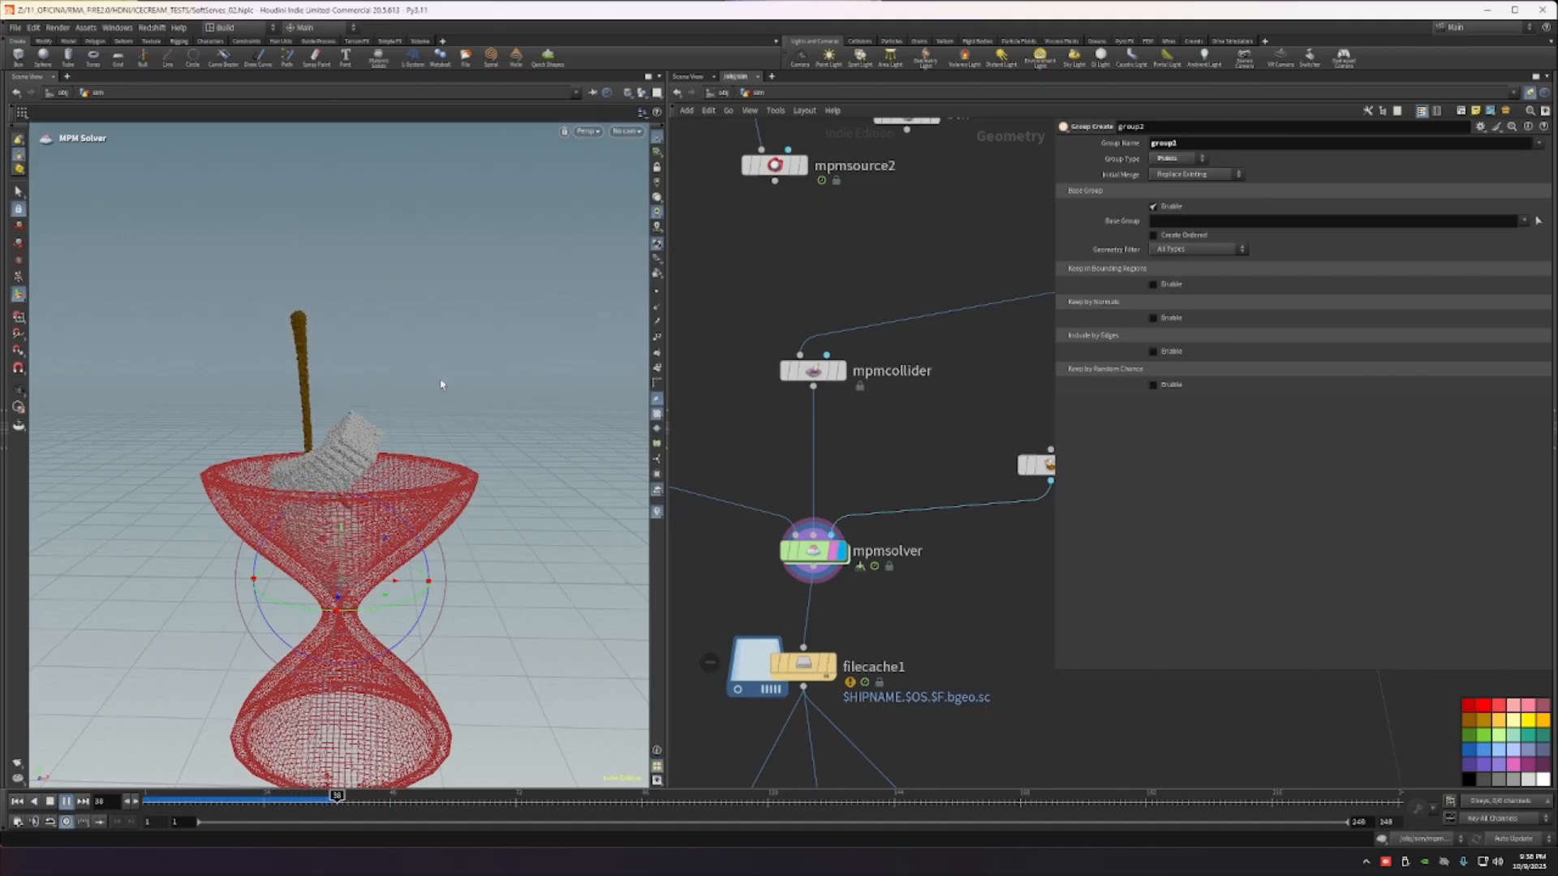
left_click_drag(355, 466, 279, 455, "alt")
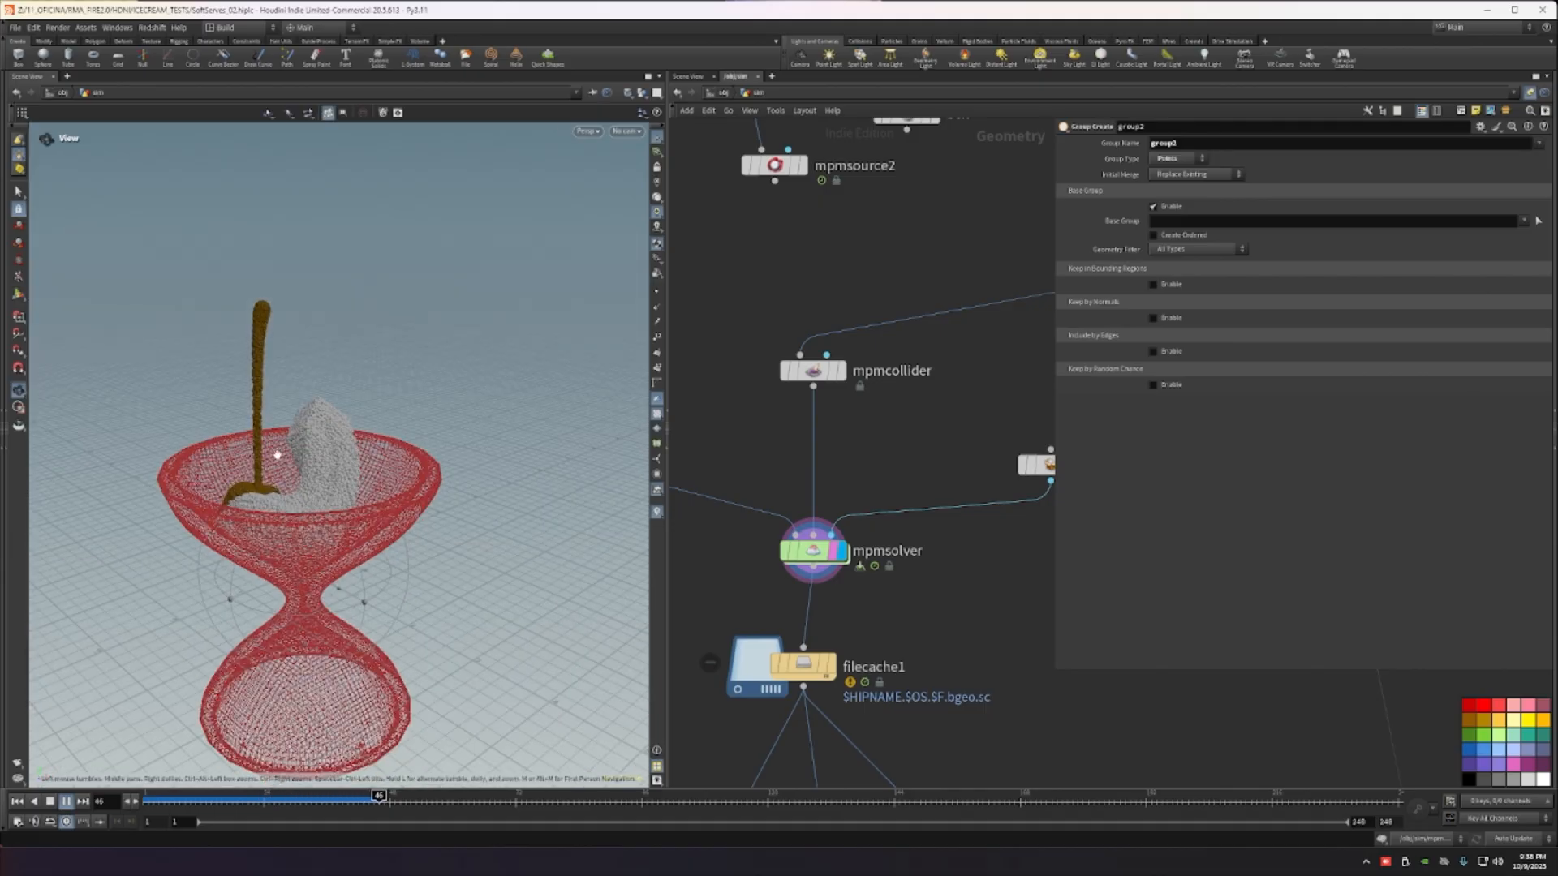
right_click_drag(278, 455, 356, 454, "alt")
left_click_drag(355, 454, 460, 508, "alt")
right_click_drag(459, 508, 388, 602, "alt")
left_click_drag(388, 602, 422, 605)
key("Return")
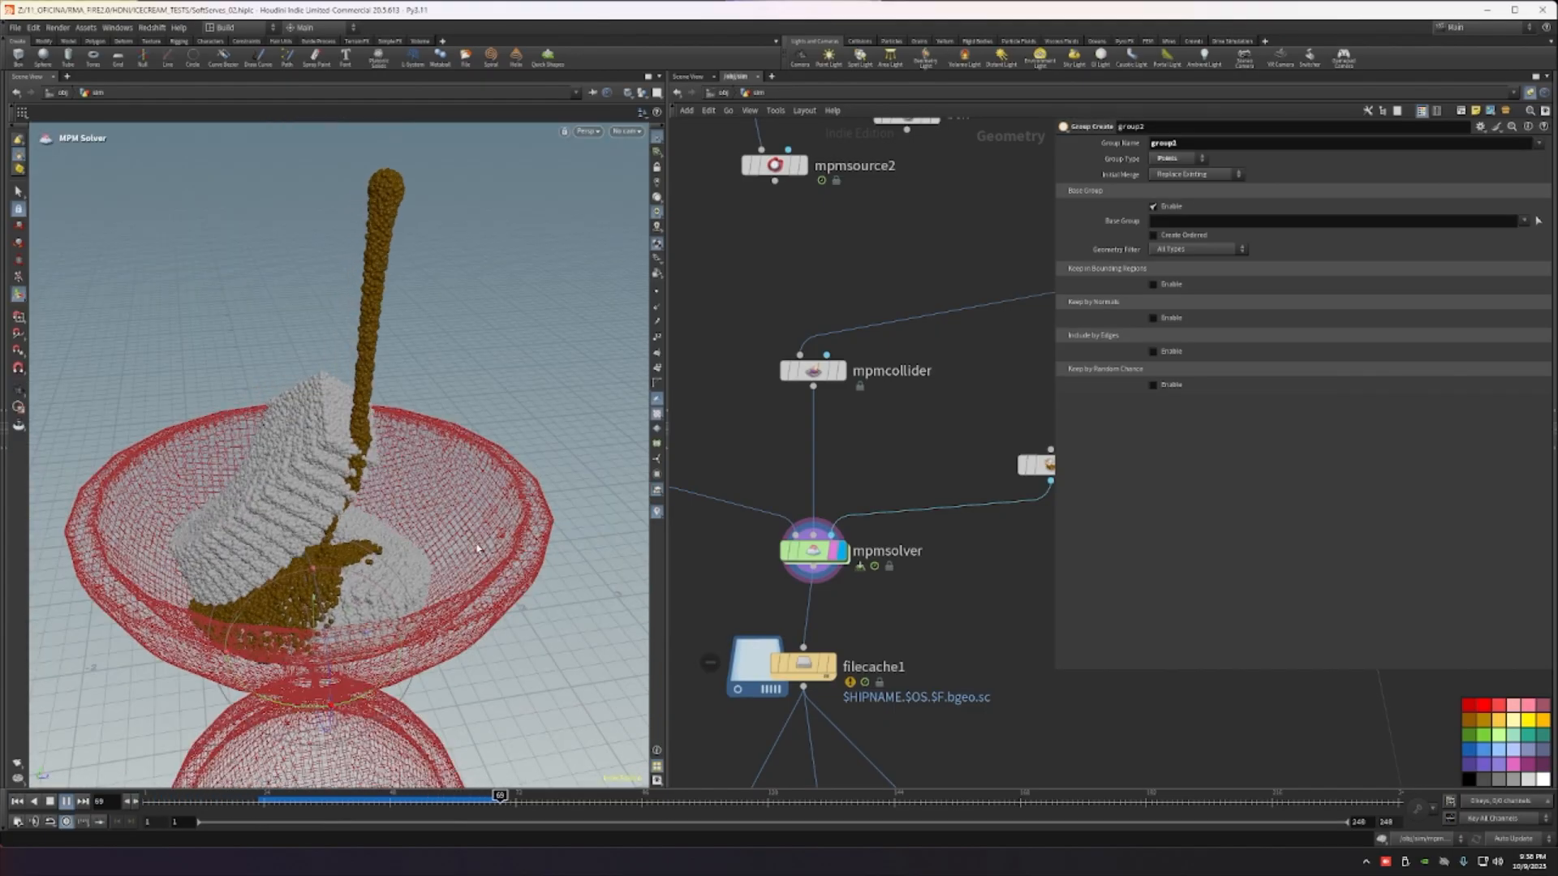
Step: Play the simulation on, scrub back to frame 92 to view the whole bowl, and return to the first frame
scroll(933, 438, "down", 3)
middle_click_drag(714, 398, 849, 417)
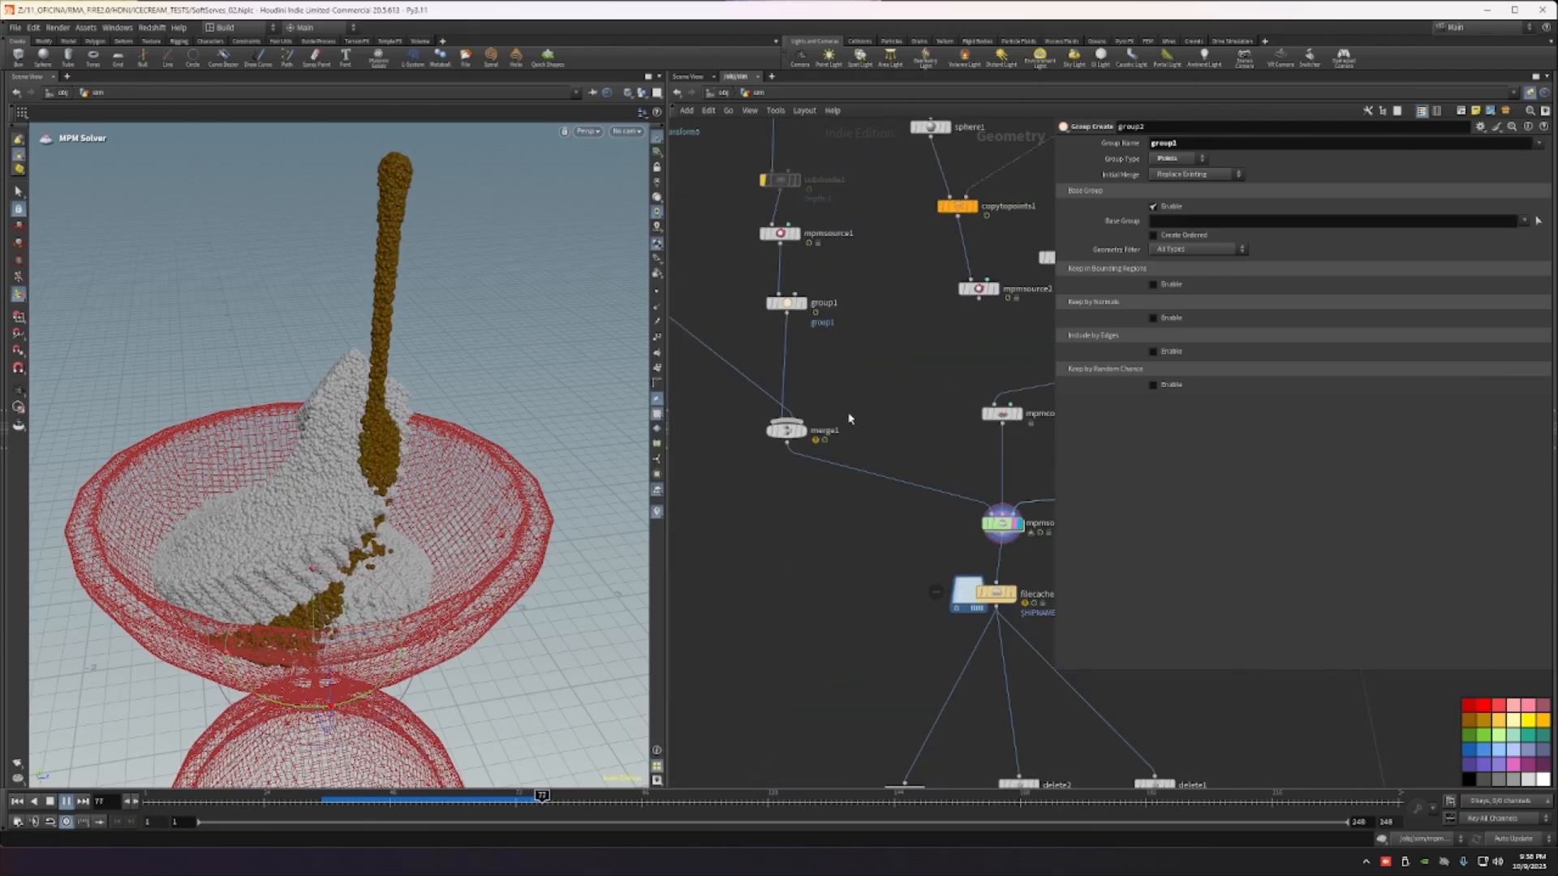
middle_click_drag(727, 322, 904, 473)
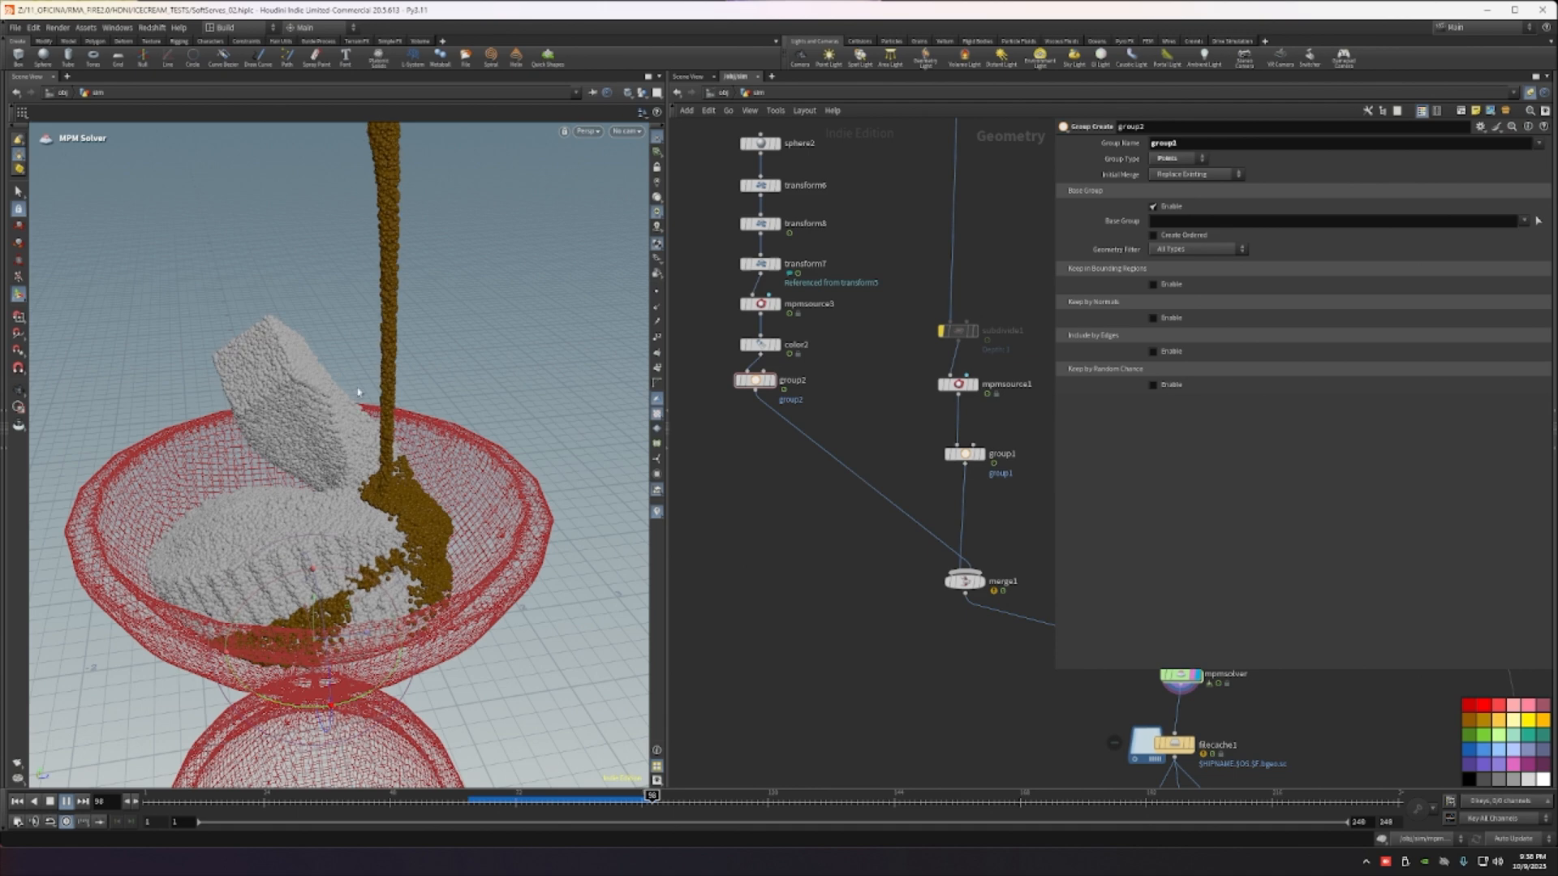
left_click_drag(559, 799, 631, 800)
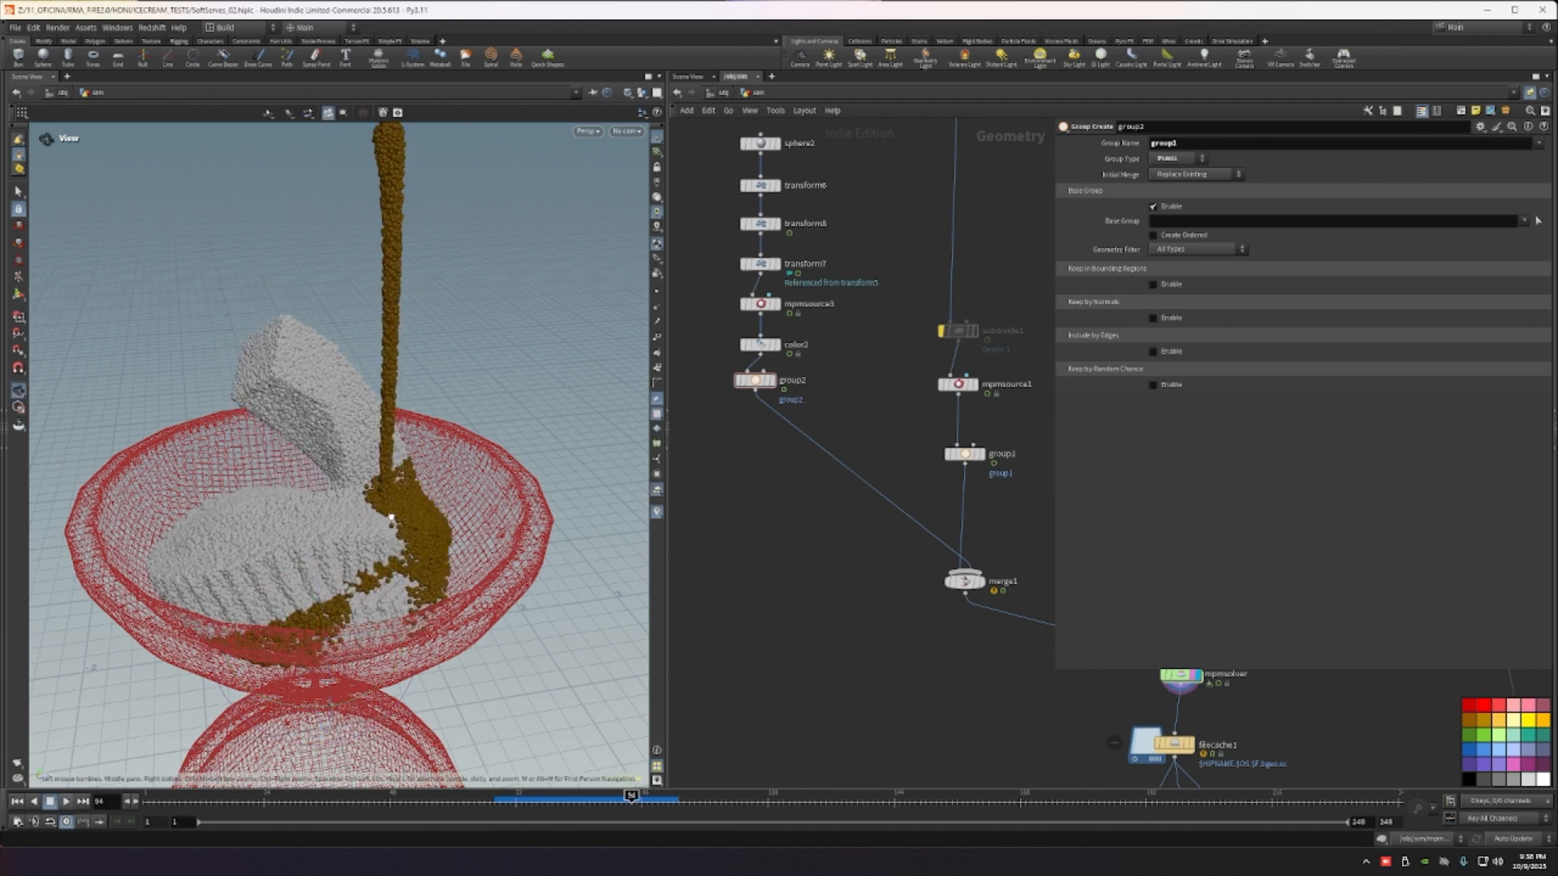
left_click_drag(349, 568, 349, 512, "alt")
scroll(809, 589, "down", 3)
mouse_move(628, 799)
left_mouse_down()
mouse_move(568, 799)
mouse_move(621, 799)
left_mouse_up()
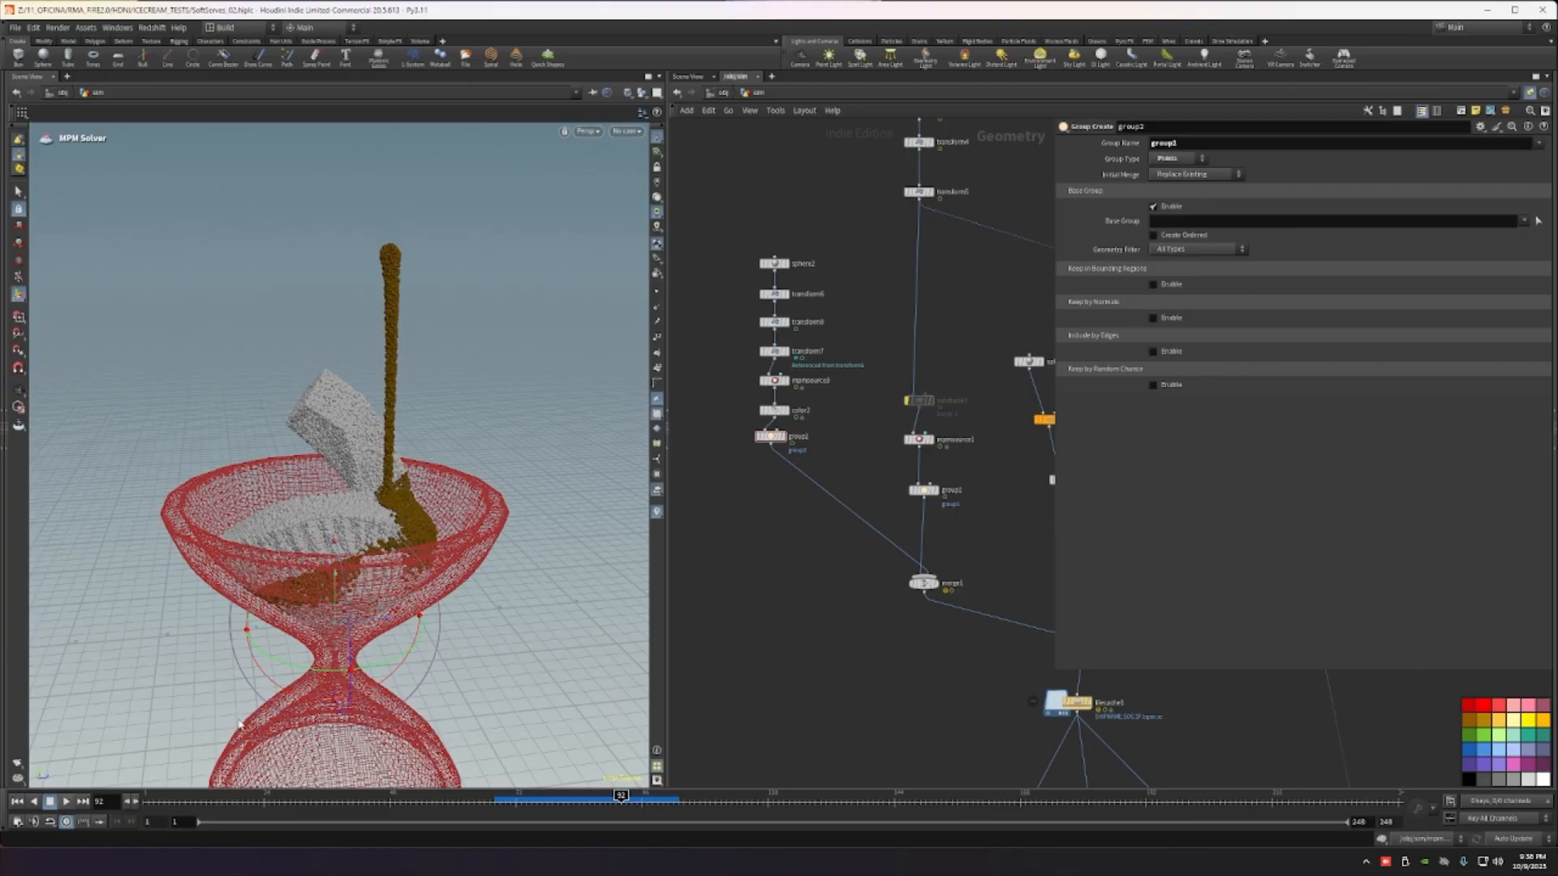
left_click(18, 802)
Step: Duplicate mpmsource1 and place the copy beside mpmsource3 in the sphere chain
scroll(799, 519, "up", 2)
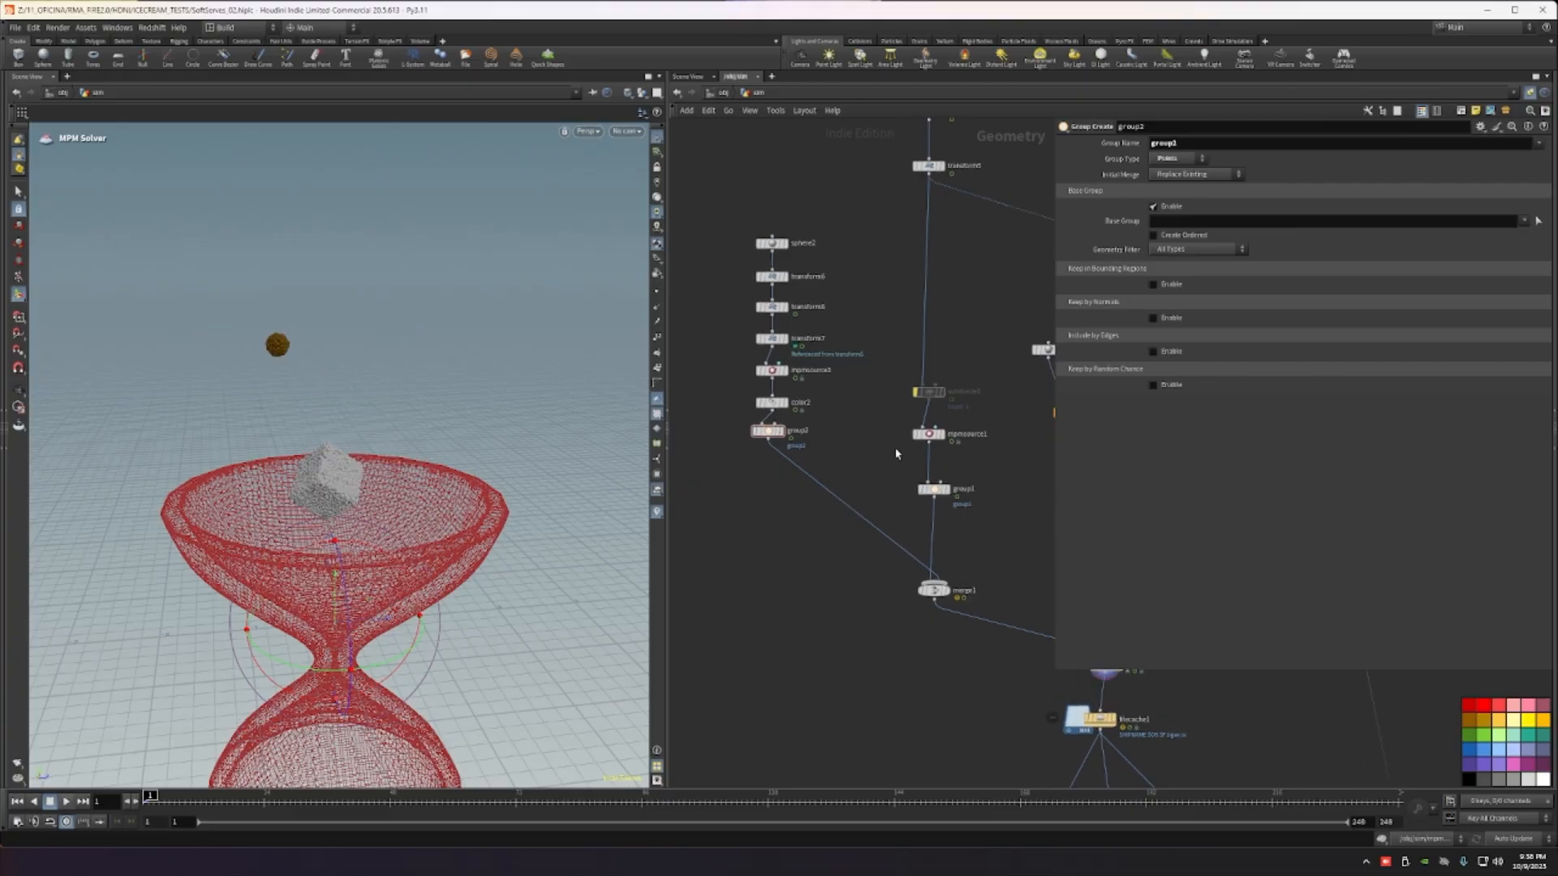
scroll(873, 475, "up", 2)
right_click_drag(874, 475, 900, 471)
left_click_drag(959, 496, 837, 408, "alt")
left_click(799, 488)
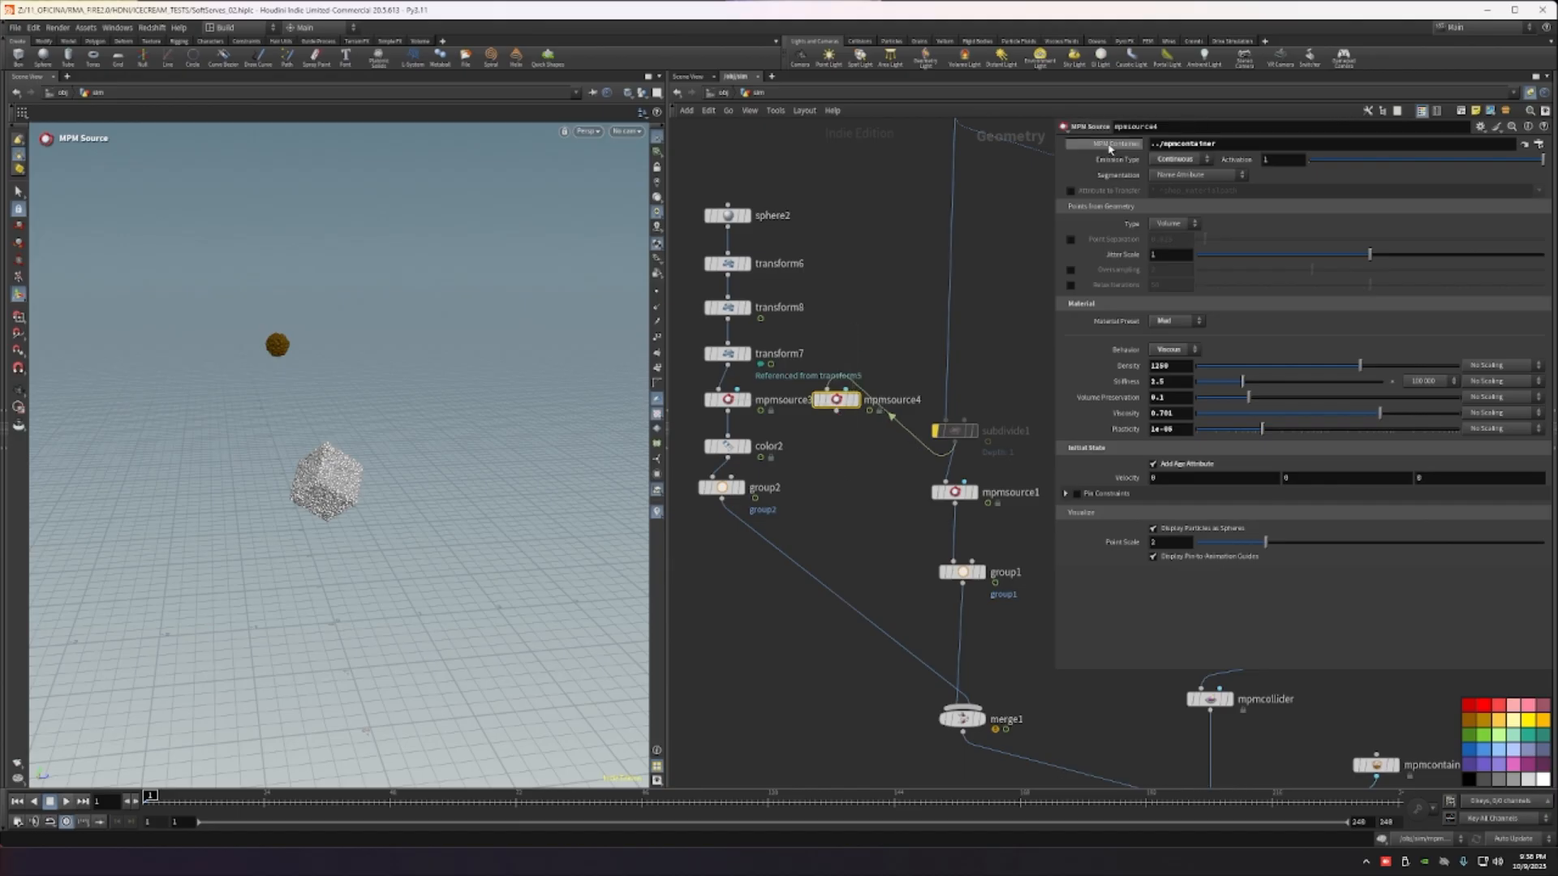
Step: Select mpmcontainer to review the resolution and domain settings referenced by the MPM sources
scroll(872, 290, "down", 3)
middle_click_drag(800, 270, 573, 236)
left_click(948, 543)
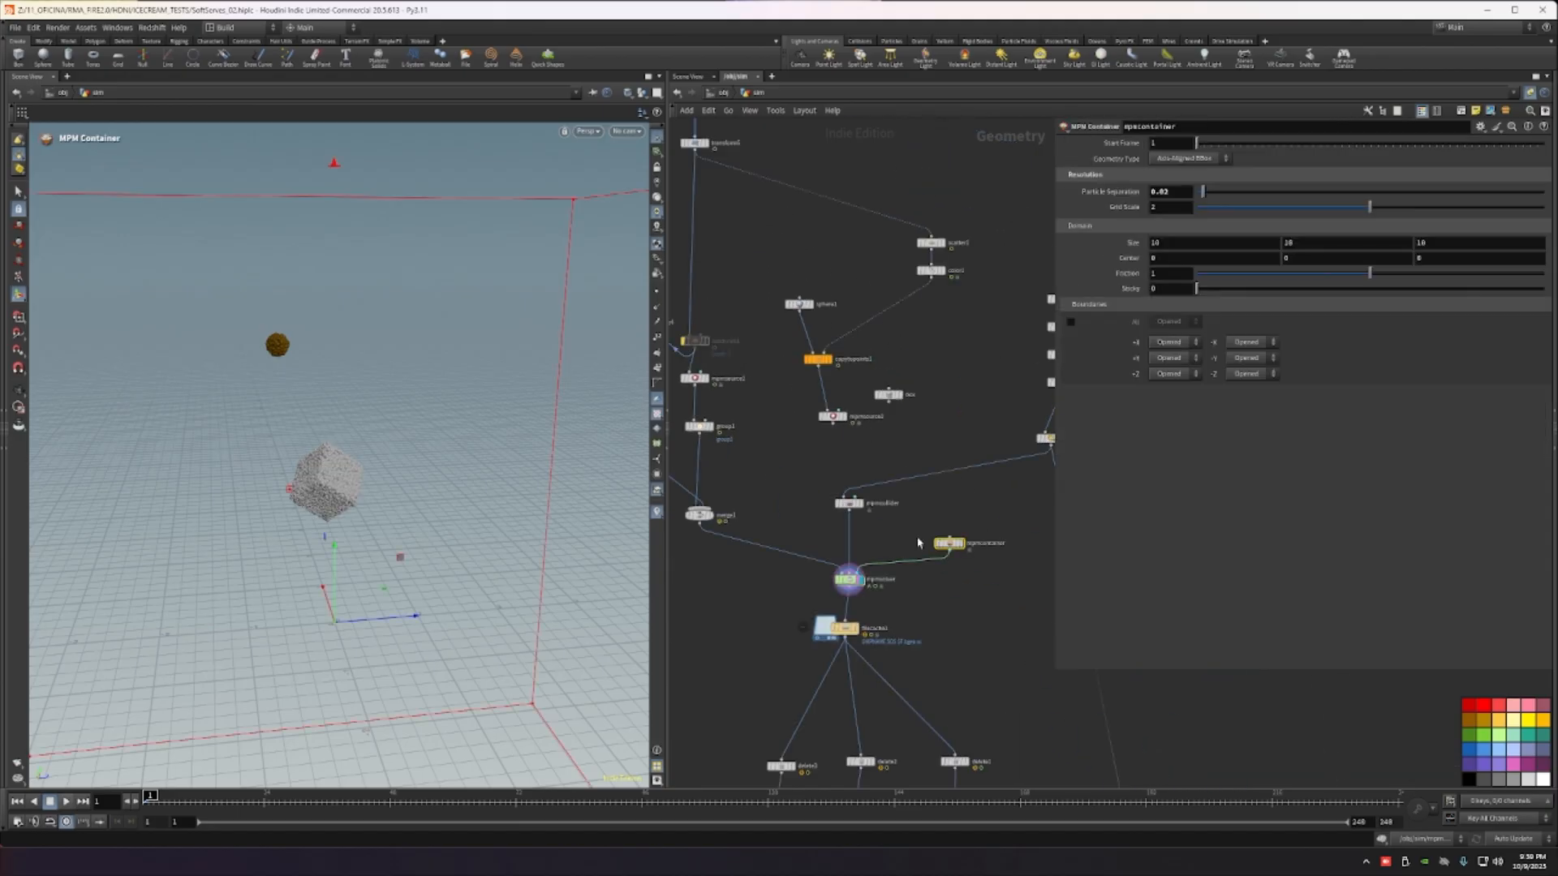
Step: Wire transform7 into the duplicated mpmsource4 and connect mpmsource4's output to color2 in place of mpmsource3
scroll(765, 335, "up", 6)
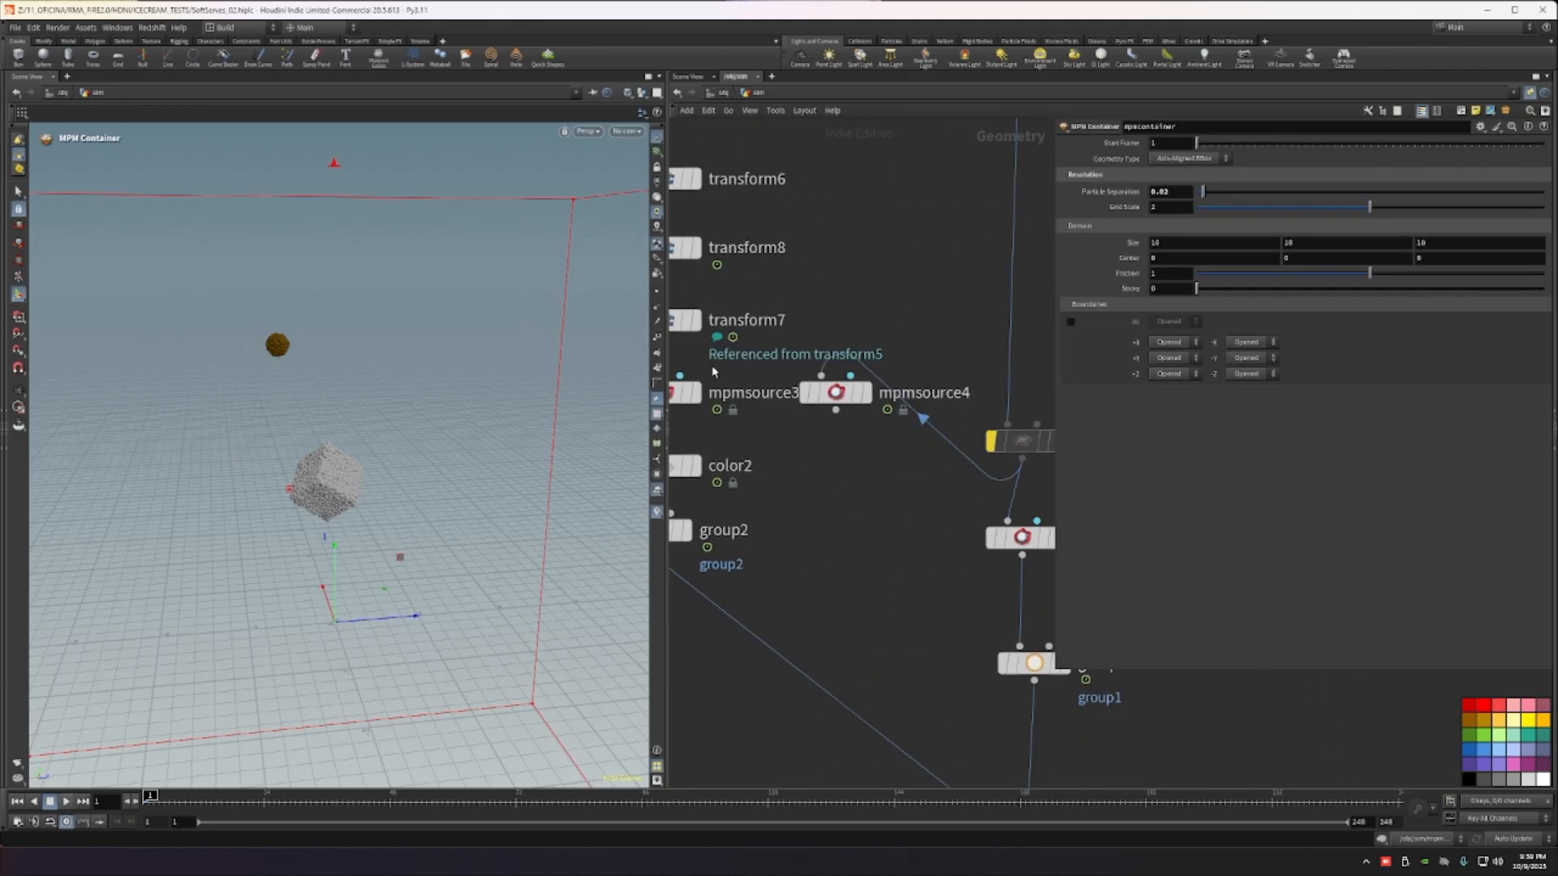
left_click(782, 339)
left_click(938, 375)
left_click(953, 410)
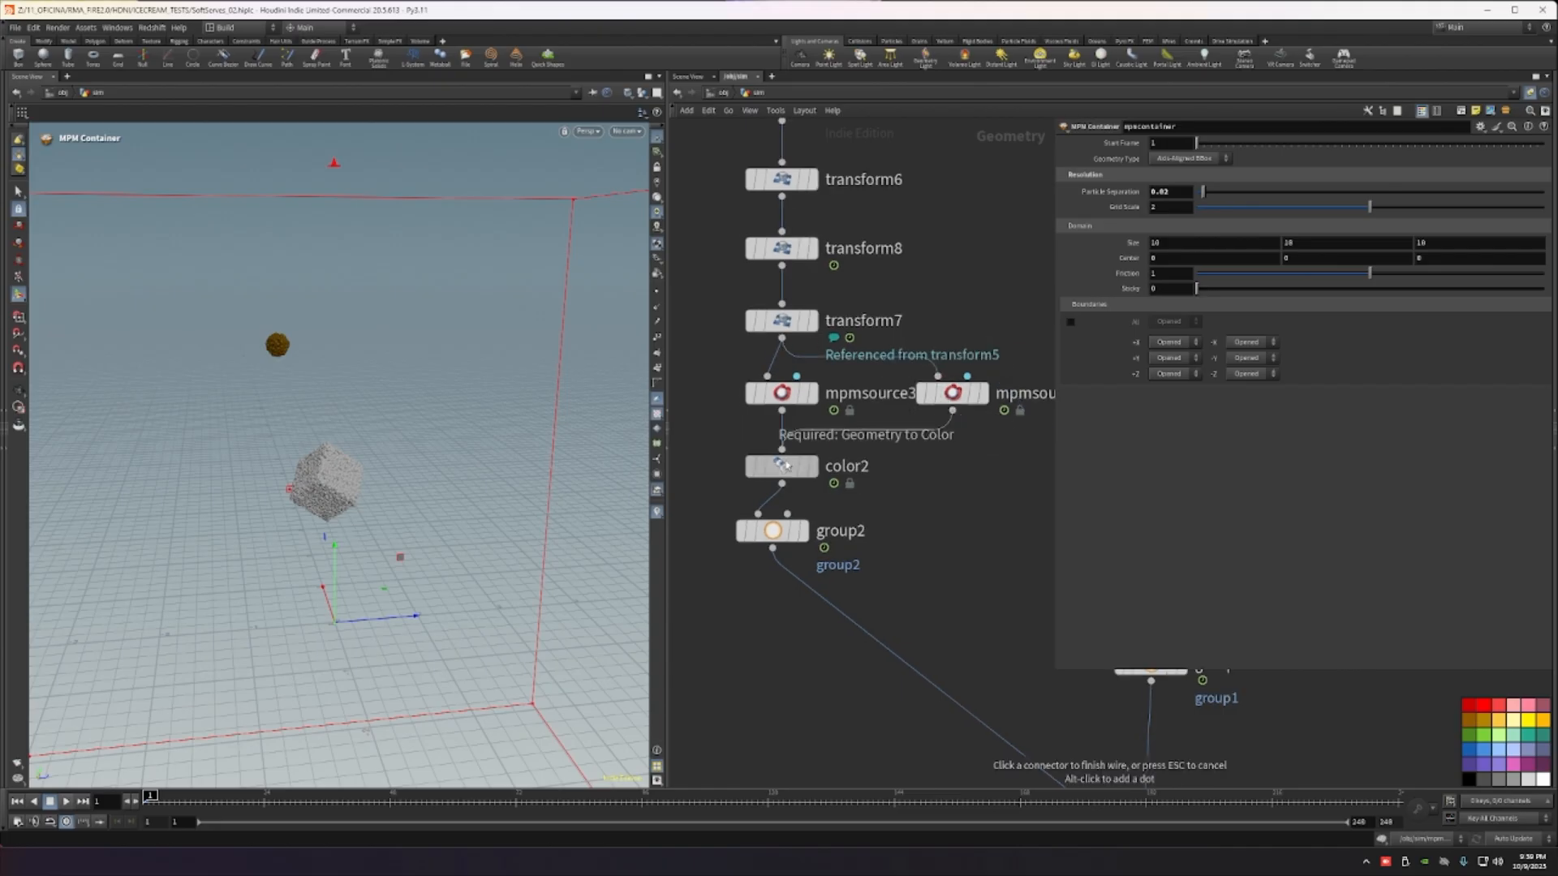
left_click(782, 449)
Step: Set mpmsource4's material preset to Honey and lower its viscosity
left_click_drag(931, 501, 1002, 304)
left_click(1185, 322)
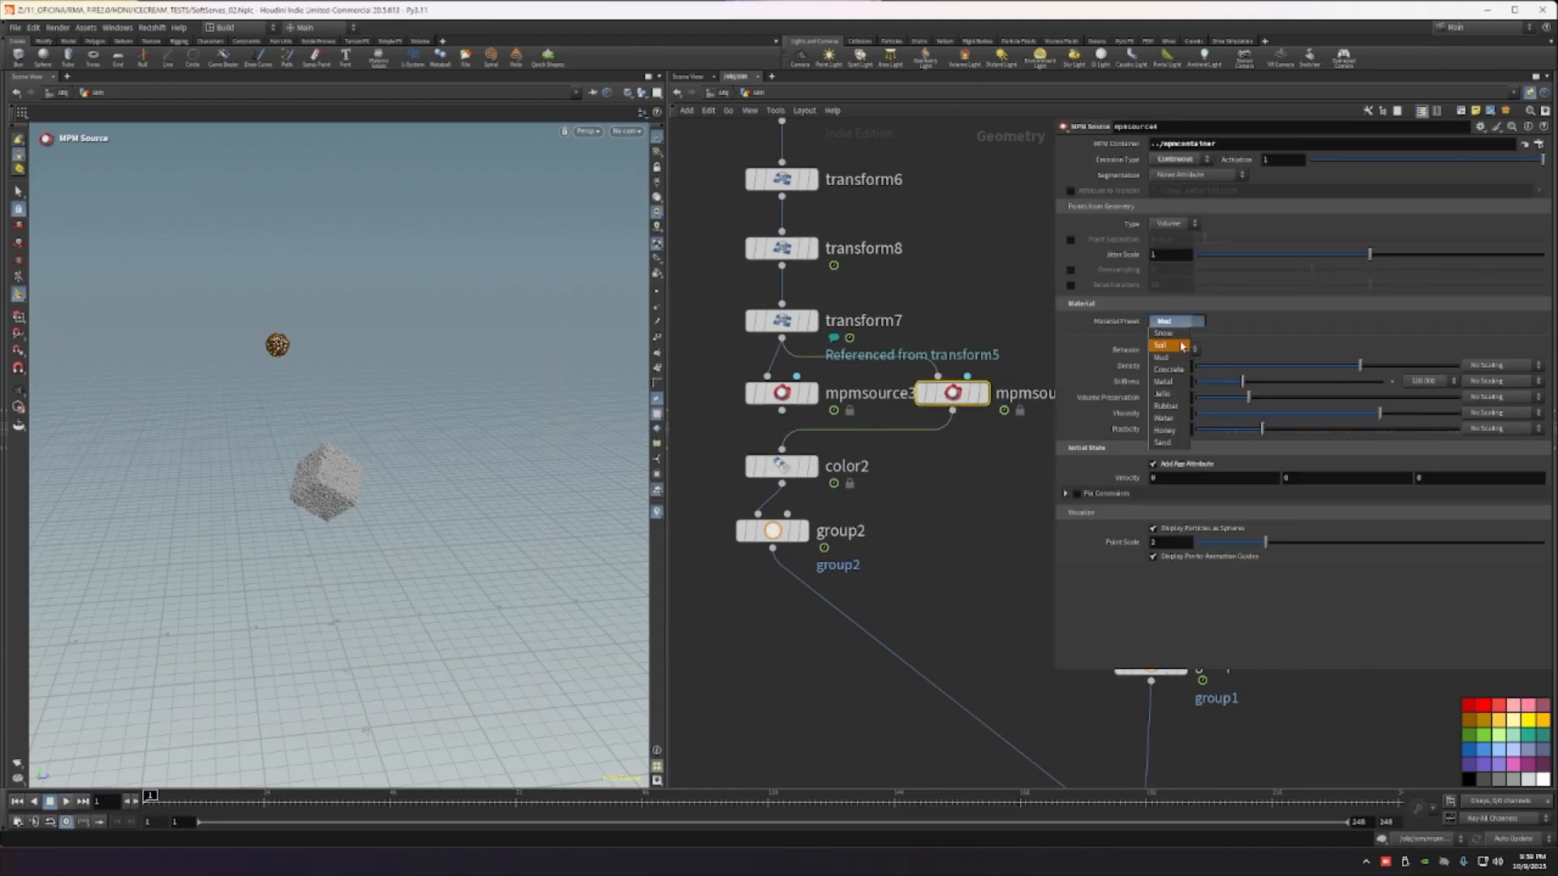
left_click(1166, 430)
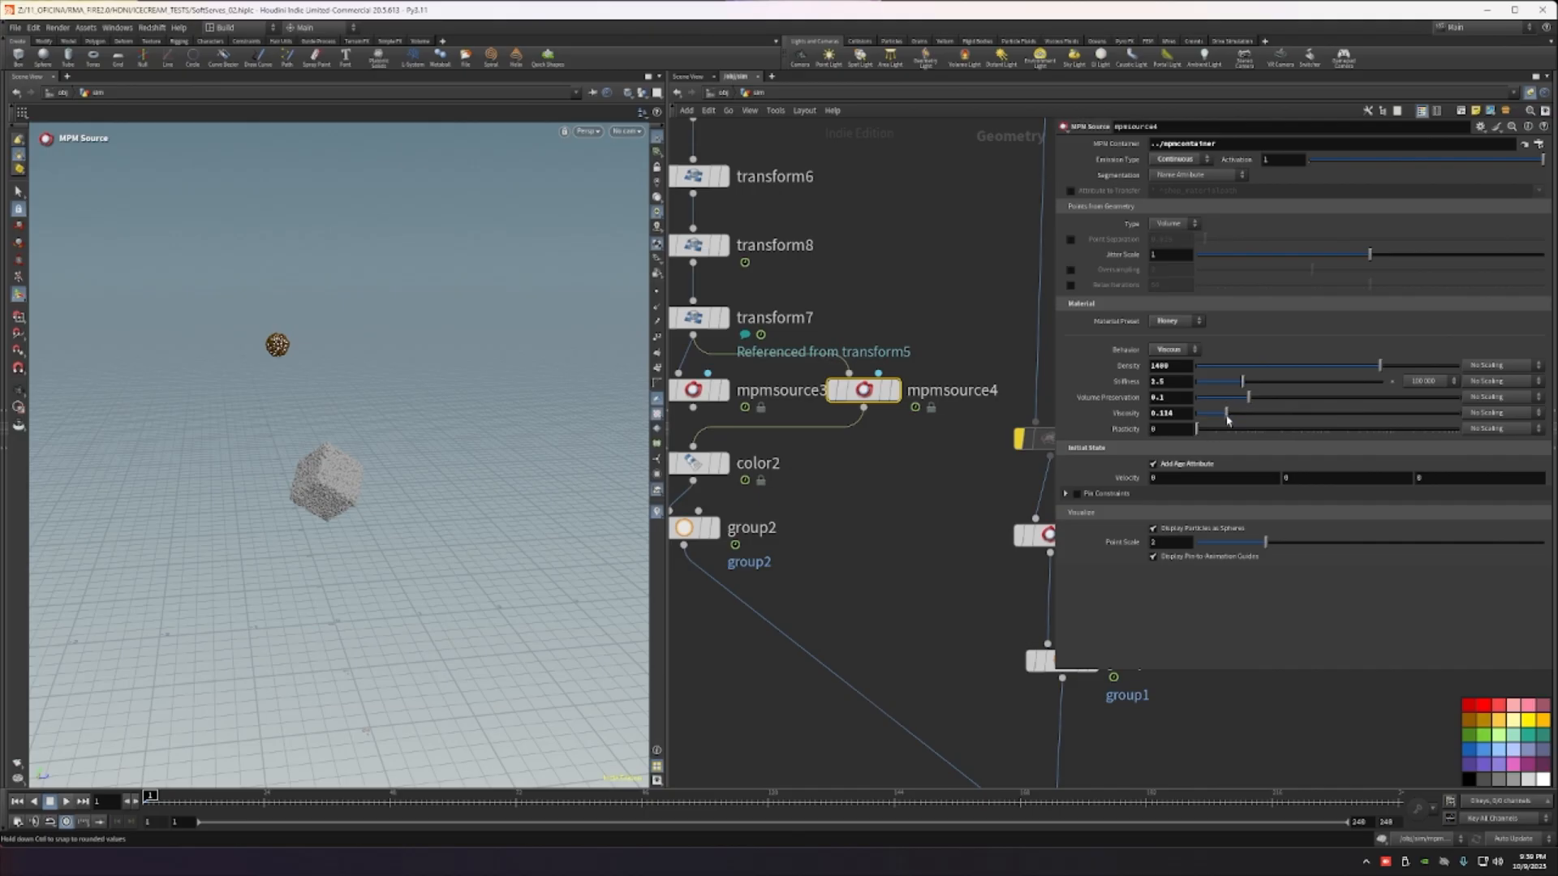
Step: Play the mpmsolver simulation with the honey material, orbit around the hourglass bowl, and return to the first frame
middle_click_drag(820, 505, 666, 240)
scroll(682, 229, "down", 3)
middle_click_drag(894, 496, 687, 393)
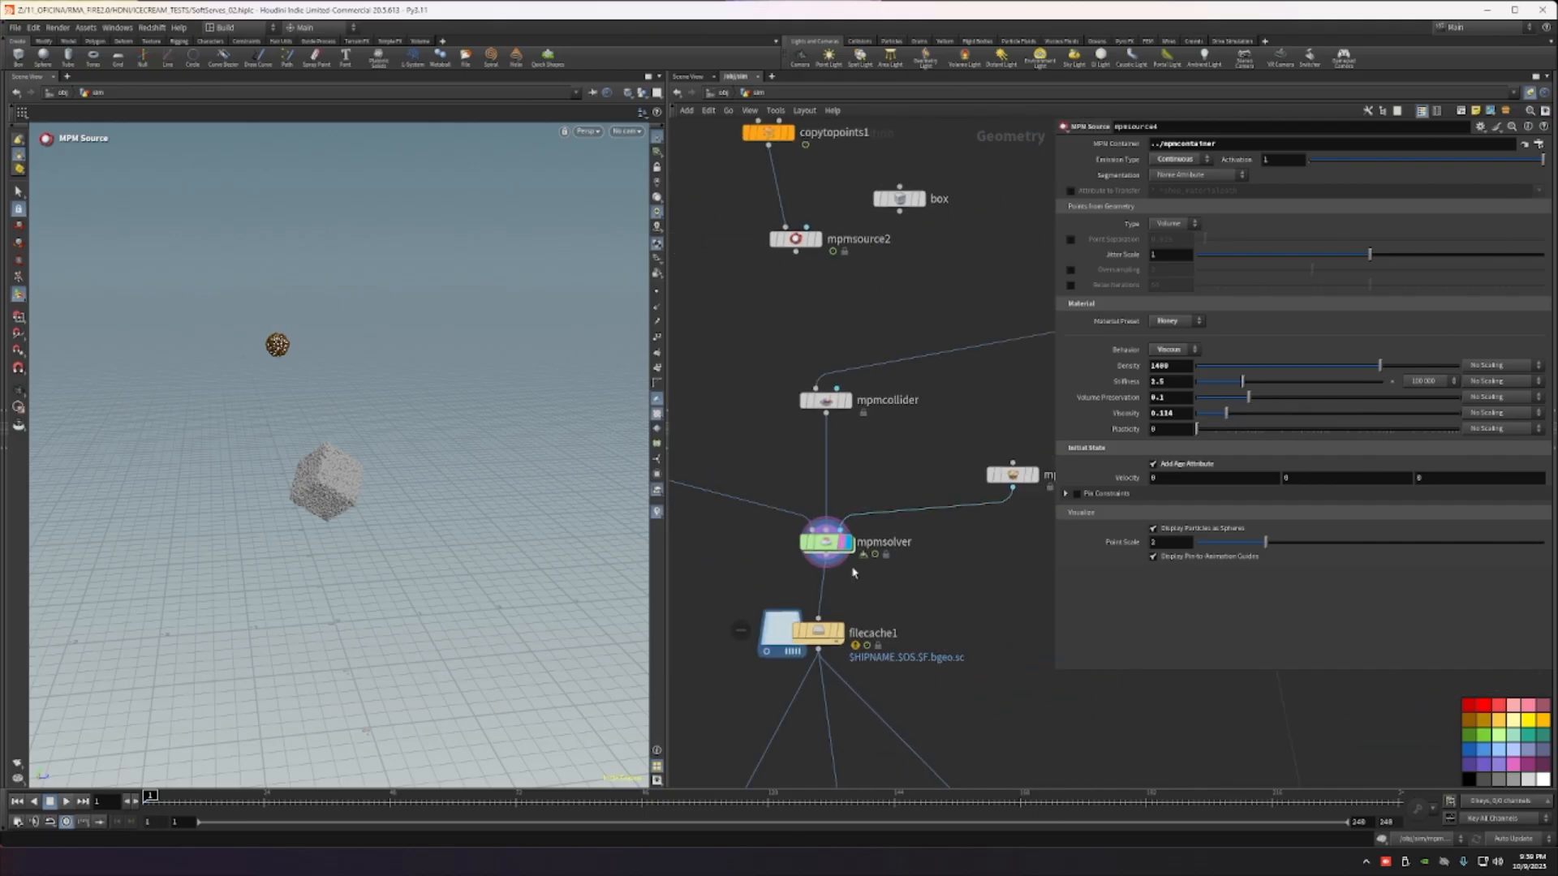
left_click(67, 802)
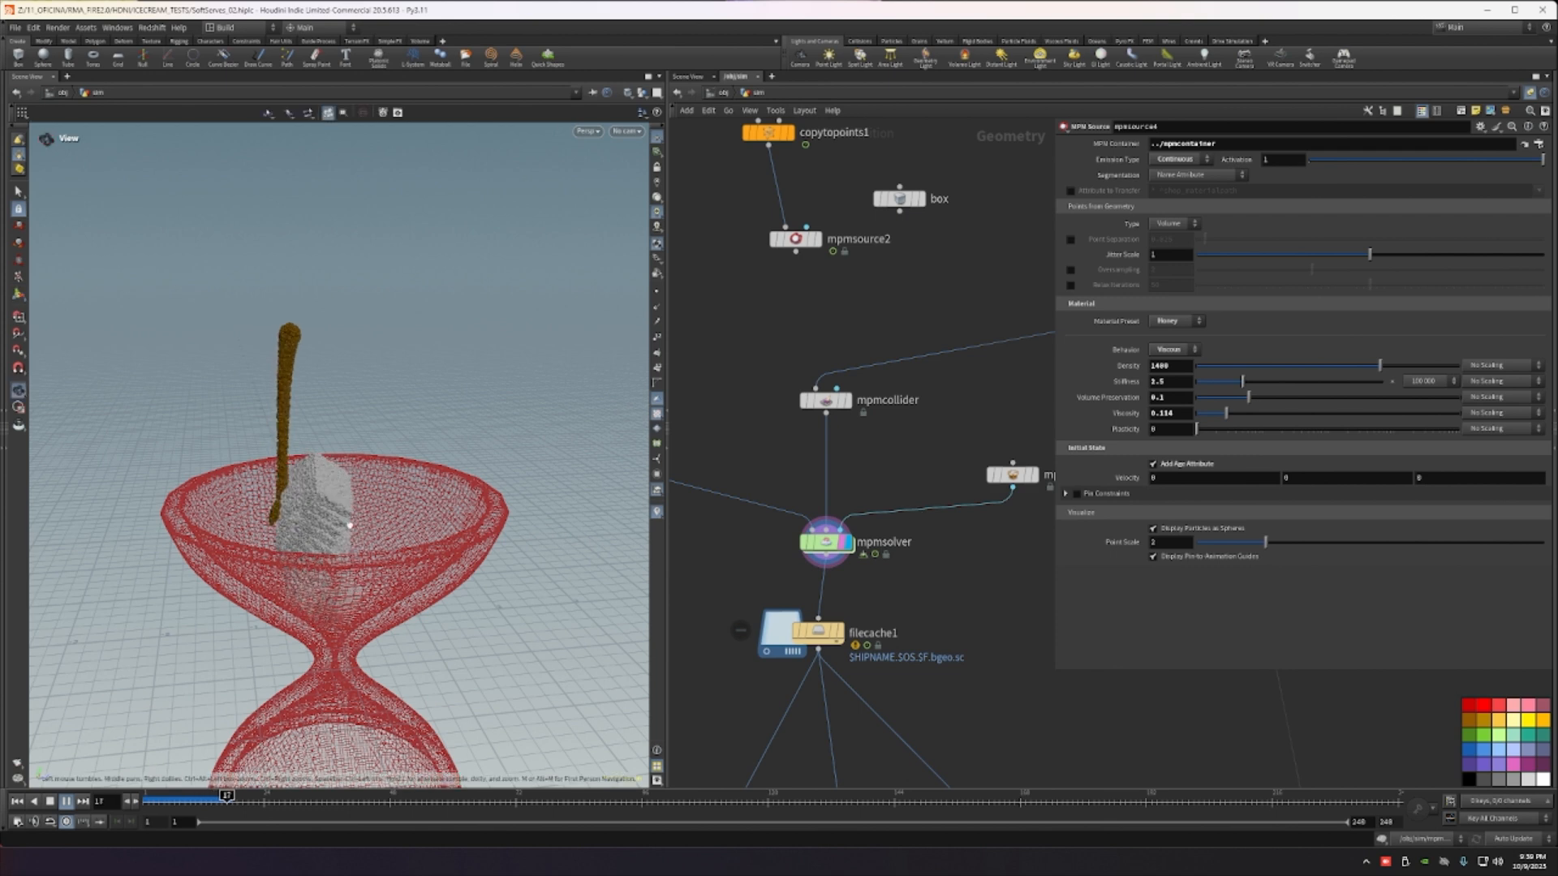
mouse_move(341, 438)
left_mouse_down("alt")
mouse_move(358, 559)
mouse_move(401, 525)
mouse_move(308, 422)
mouse_move(331, 465)
mouse_move(336, 446)
left_mouse_up("alt")
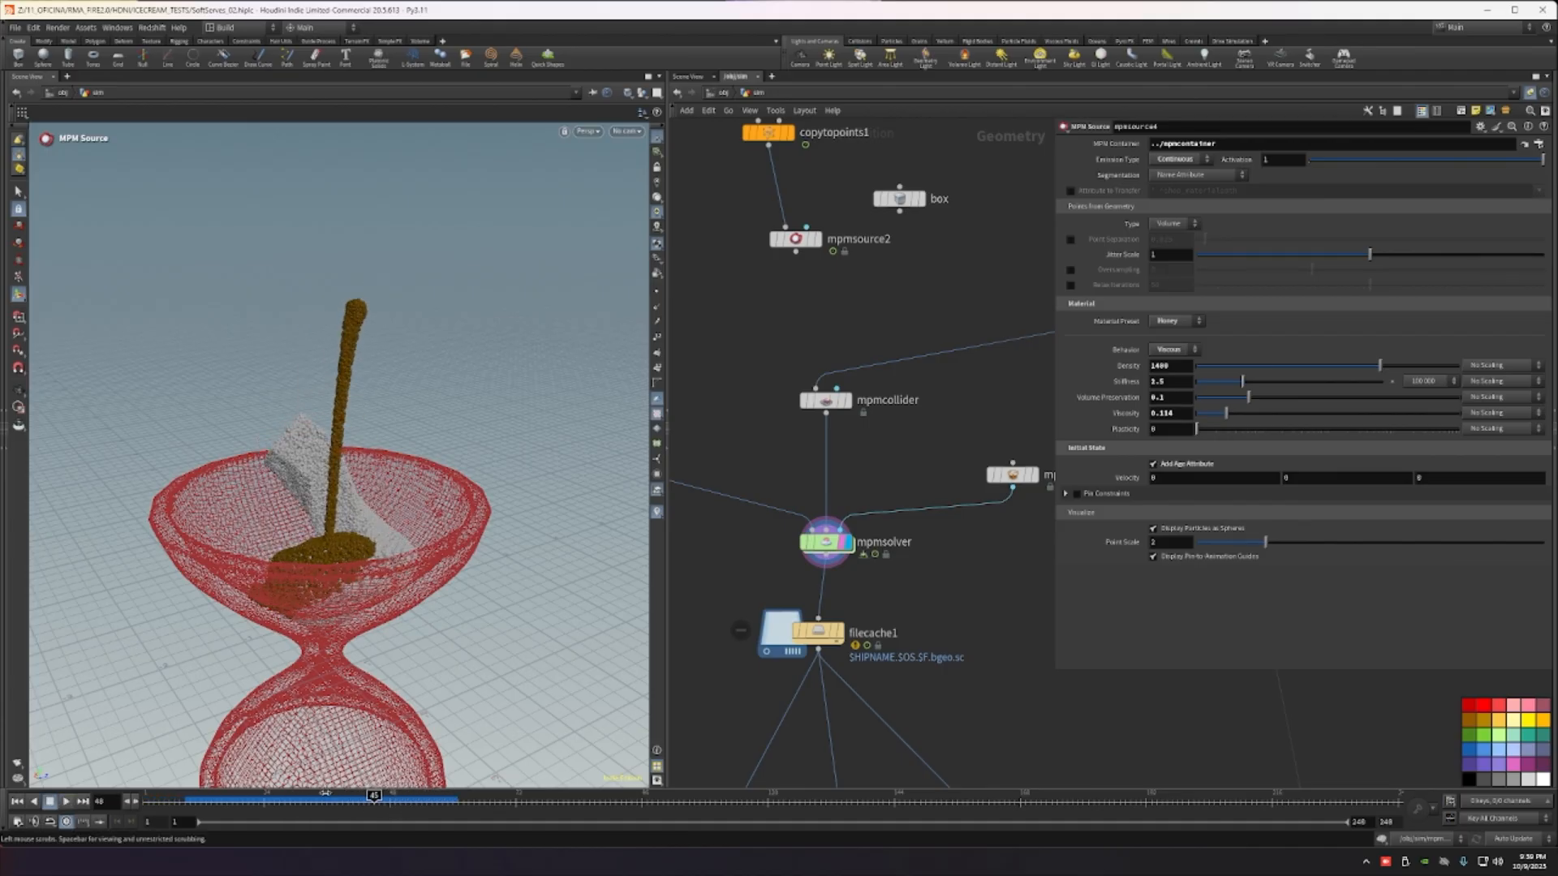
left_click(285, 801)
left_click(17, 802)
Step: Display transform5 in the cube chain and scrub the timeline to review its animated vertical movement
right_click_drag(915, 395, 867, 425)
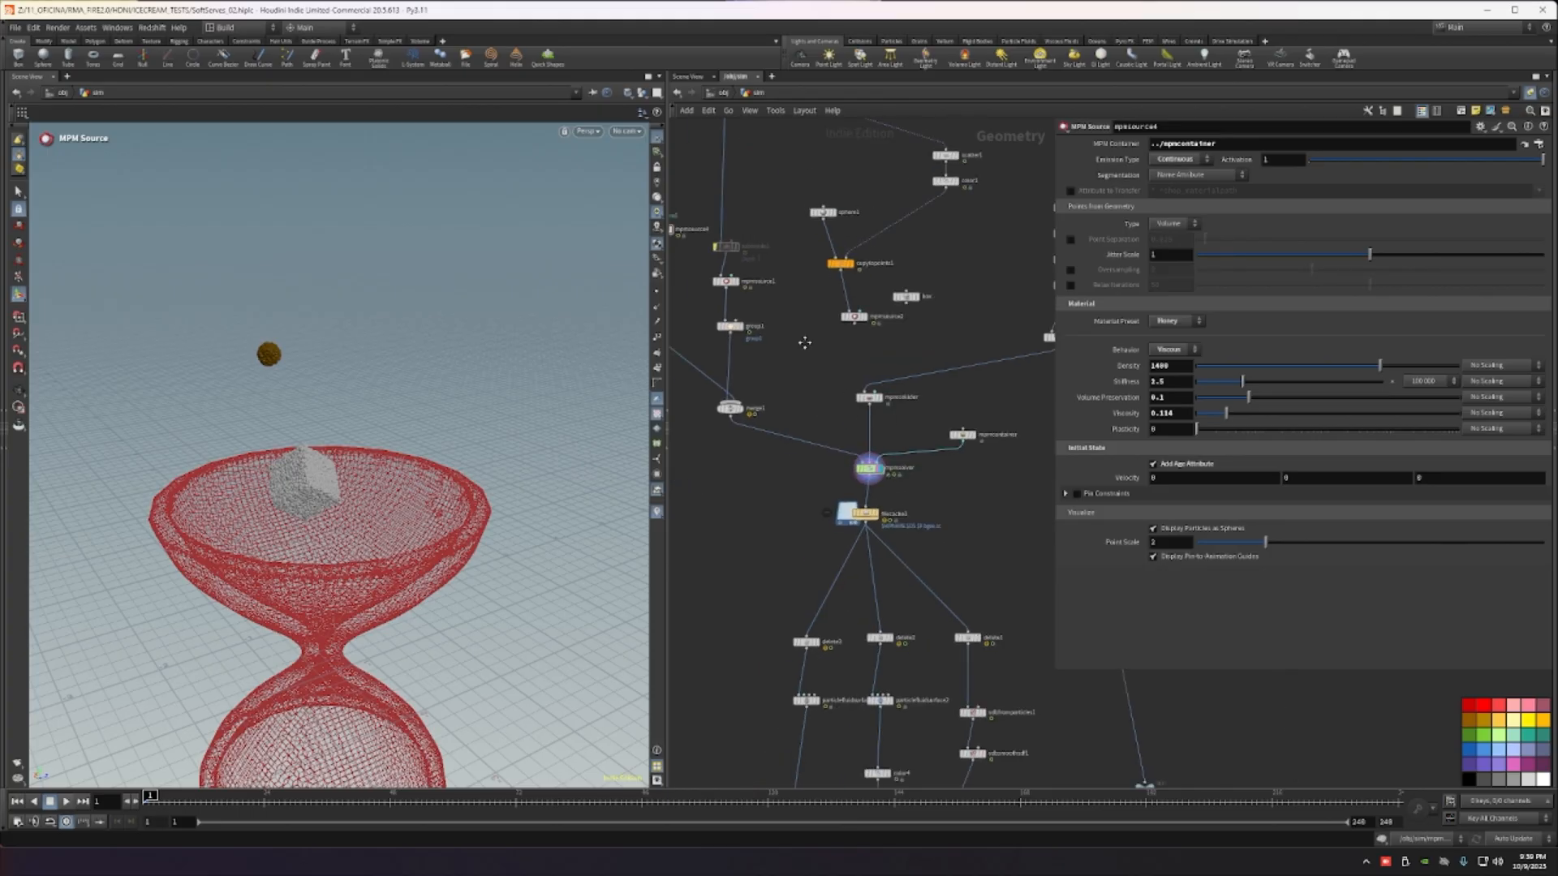
middle_click_drag(803, 315, 873, 504)
right_click_drag(904, 536, 928, 517)
scroll(929, 517, "up", 1)
left_click_drag(935, 492, 912, 516)
middle_click_drag(908, 458, 858, 535)
middle_click_drag(1037, 432, 1067, 581)
left_click(707, 294)
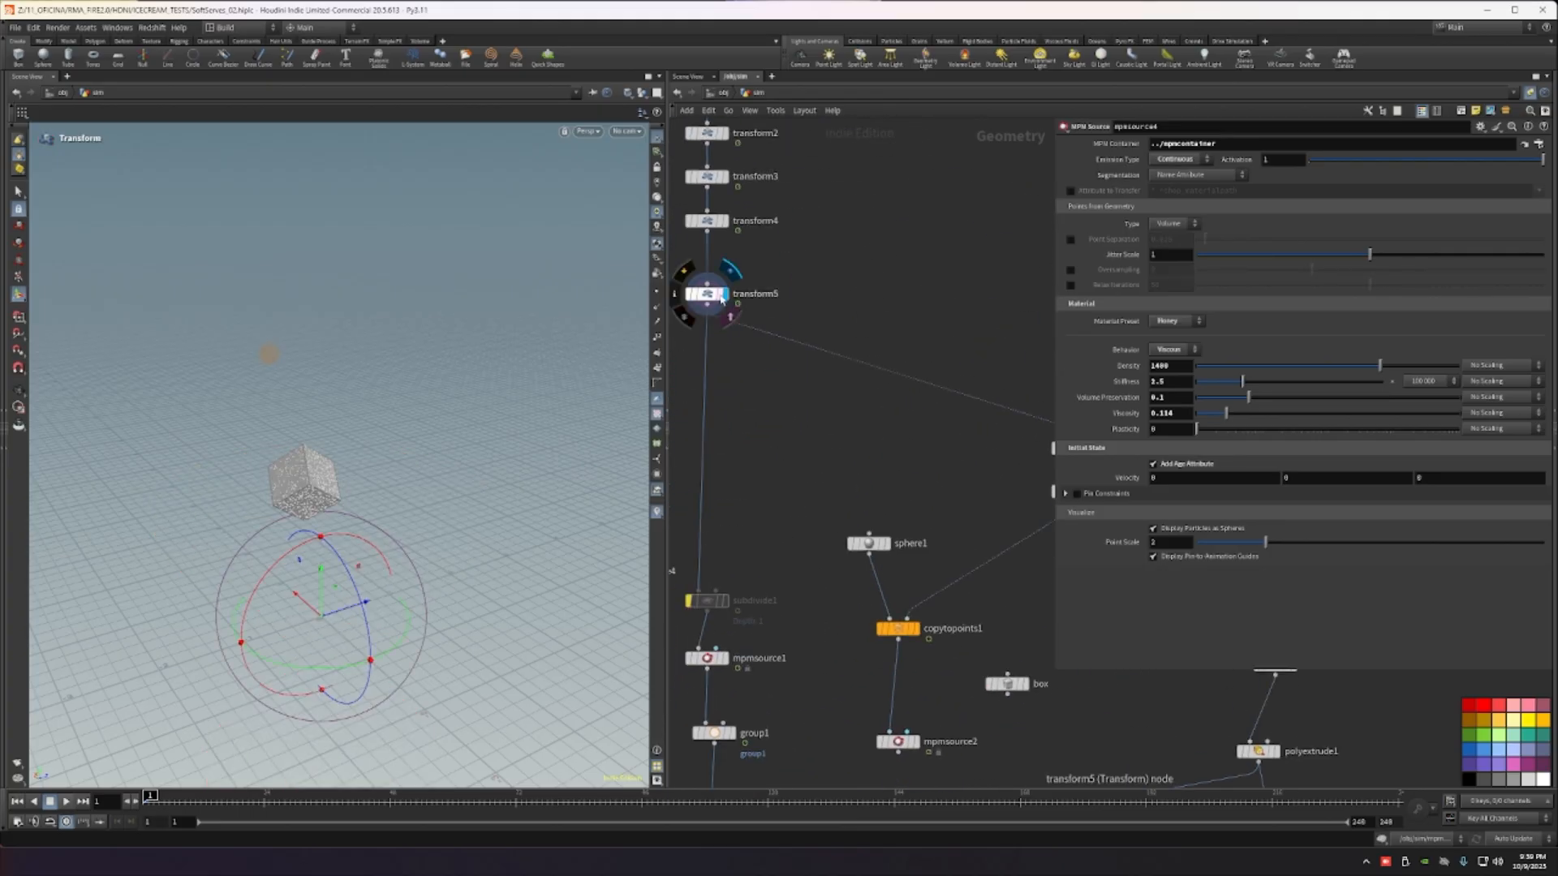
key("Return")
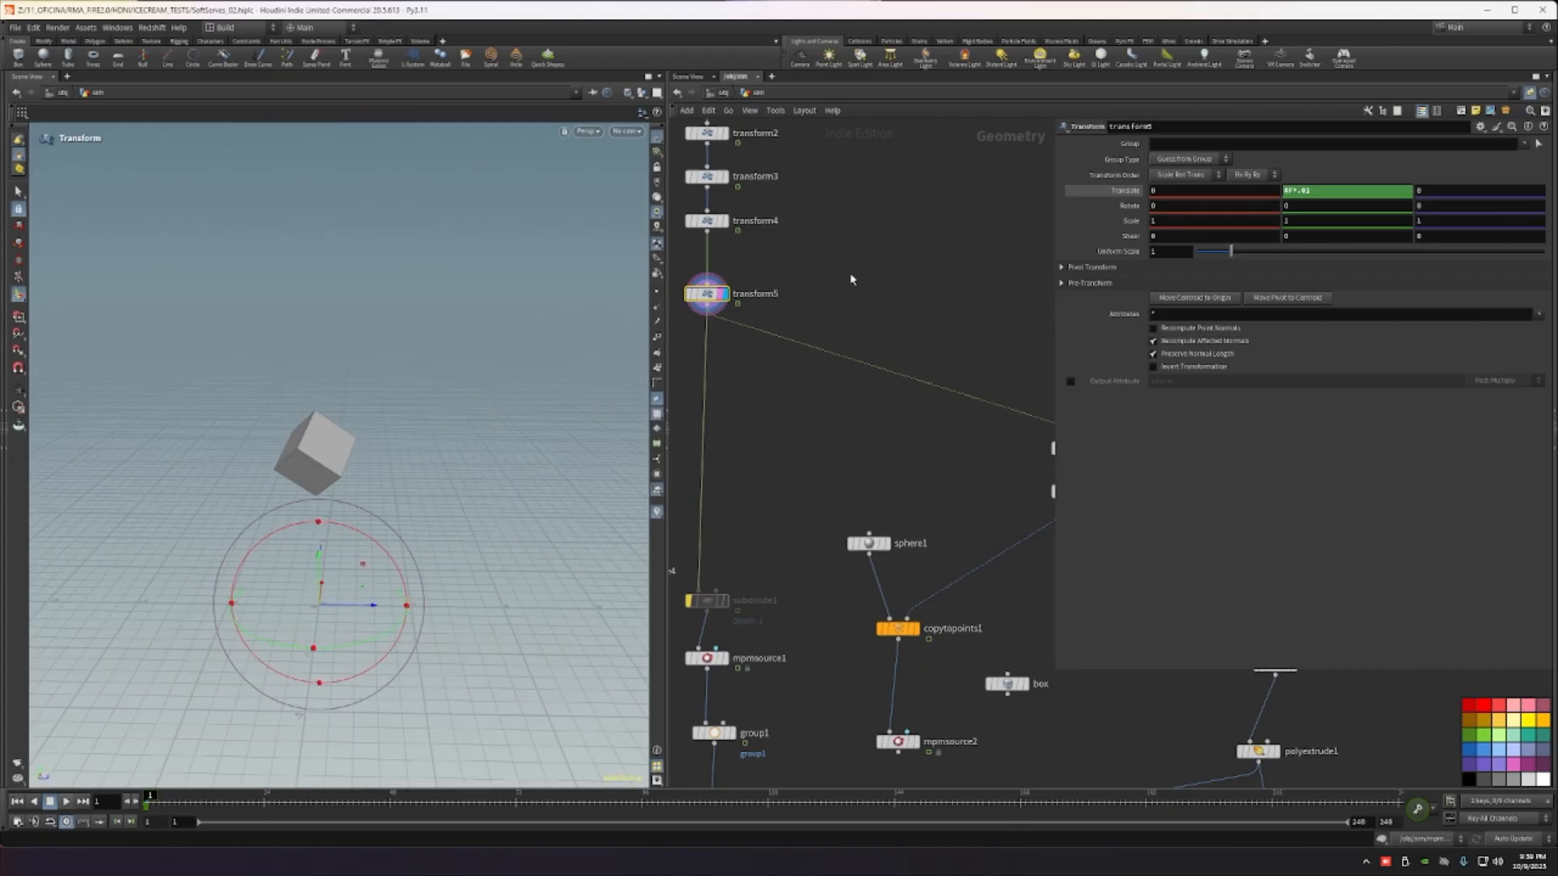
left_click_drag(219, 801, 147, 798)
Step: Display scatter1 and scrub the timeline to examine the points reseeding with each frame, returning to frame 1
scroll(851, 514, "down", 1)
scroll(830, 516, "down", 2)
middle_click_drag(830, 516, 722, 507)
scroll(909, 487, "up", 4)
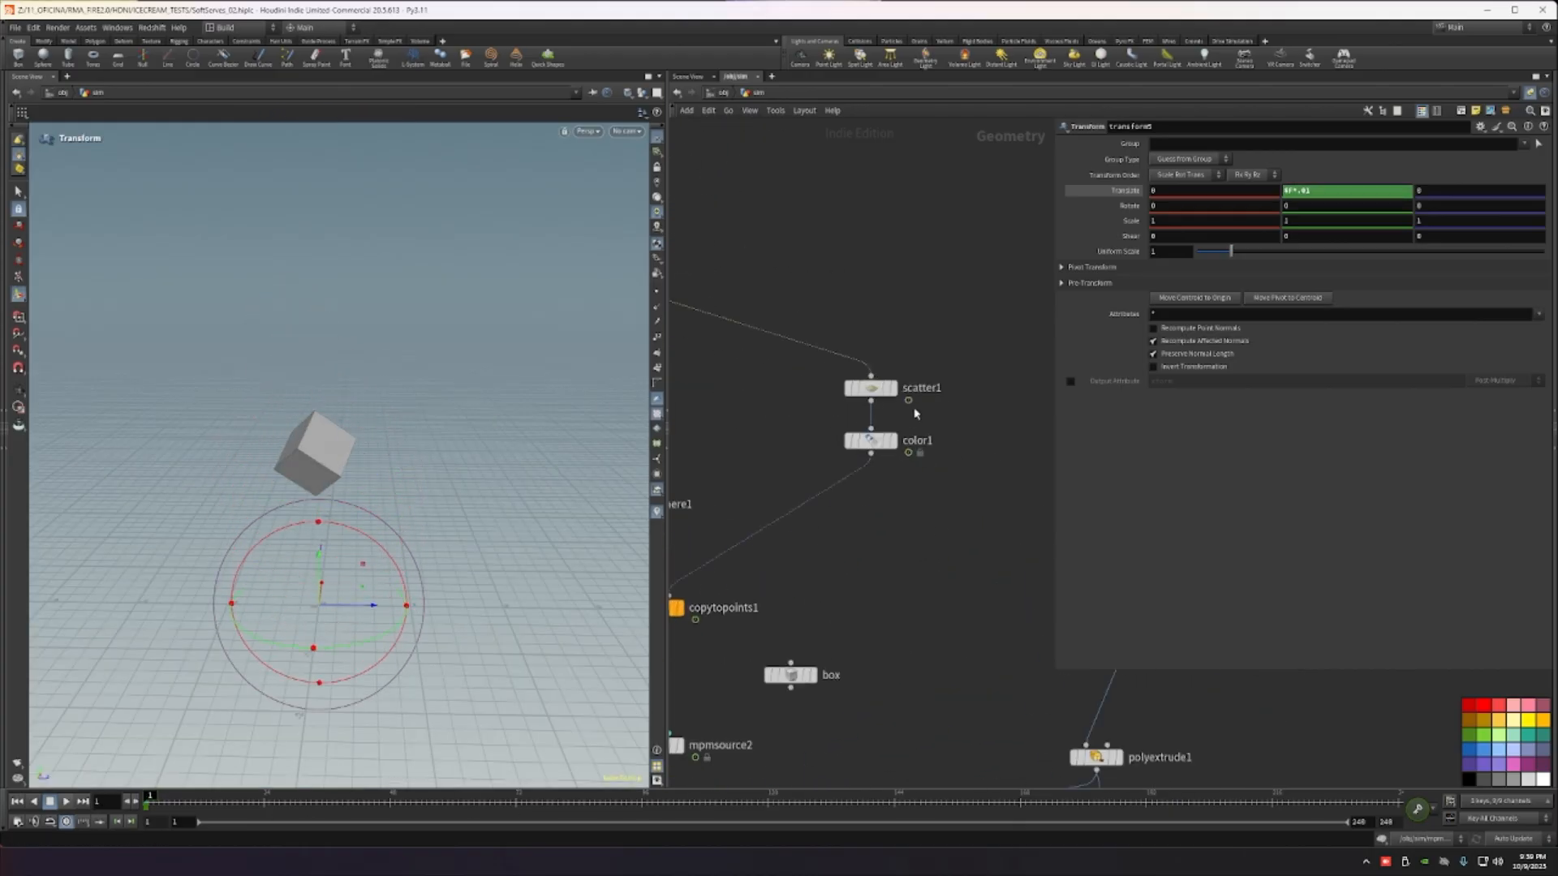
left_click(893, 390)
left_click(875, 390)
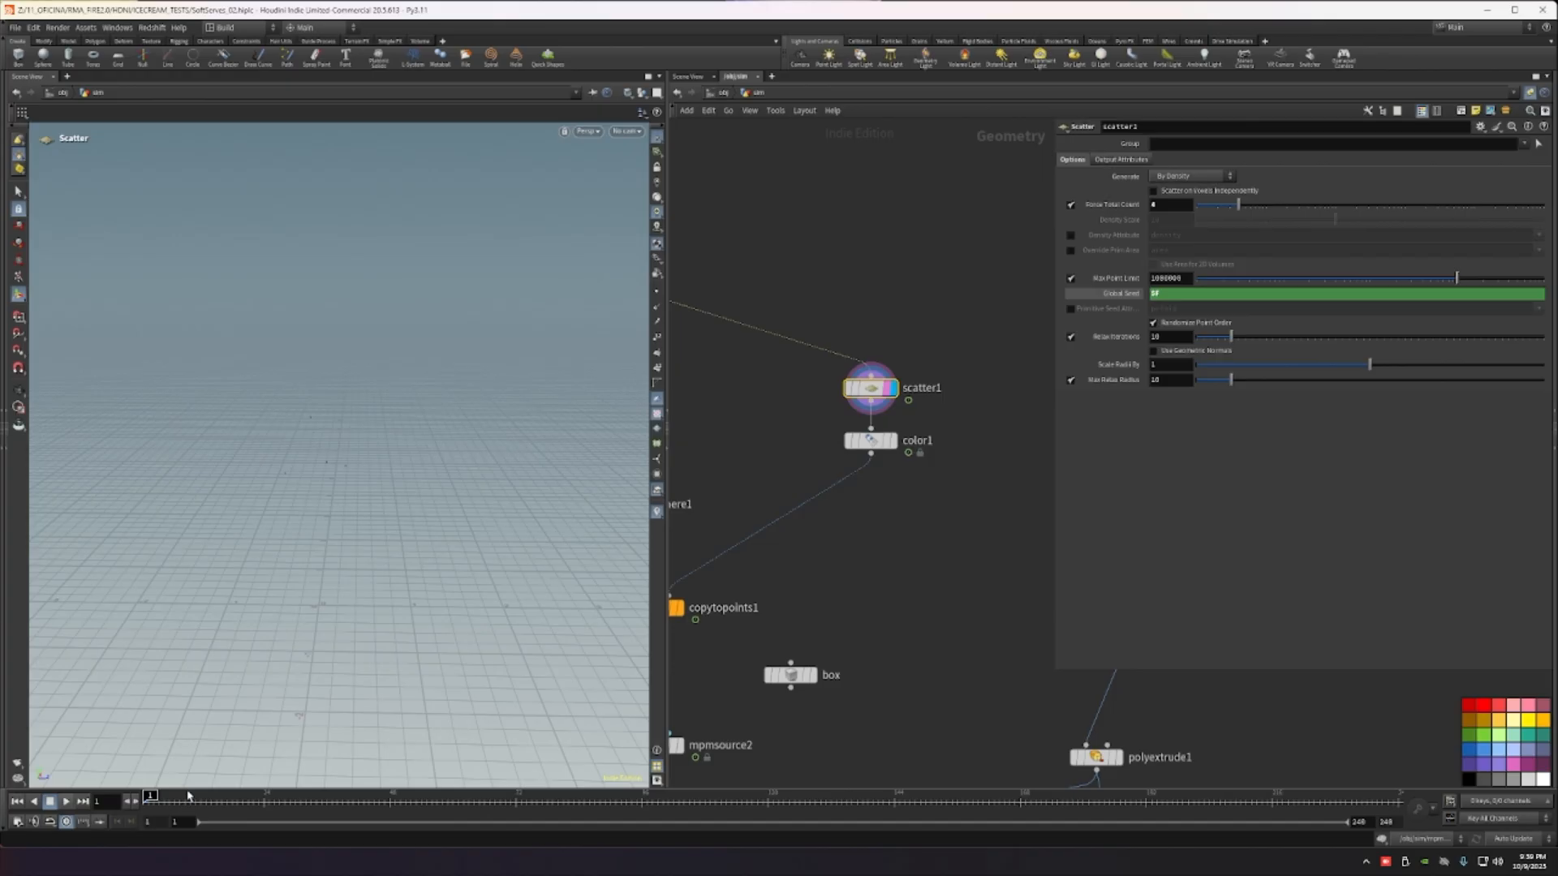
left_click_drag(187, 796, 297, 797)
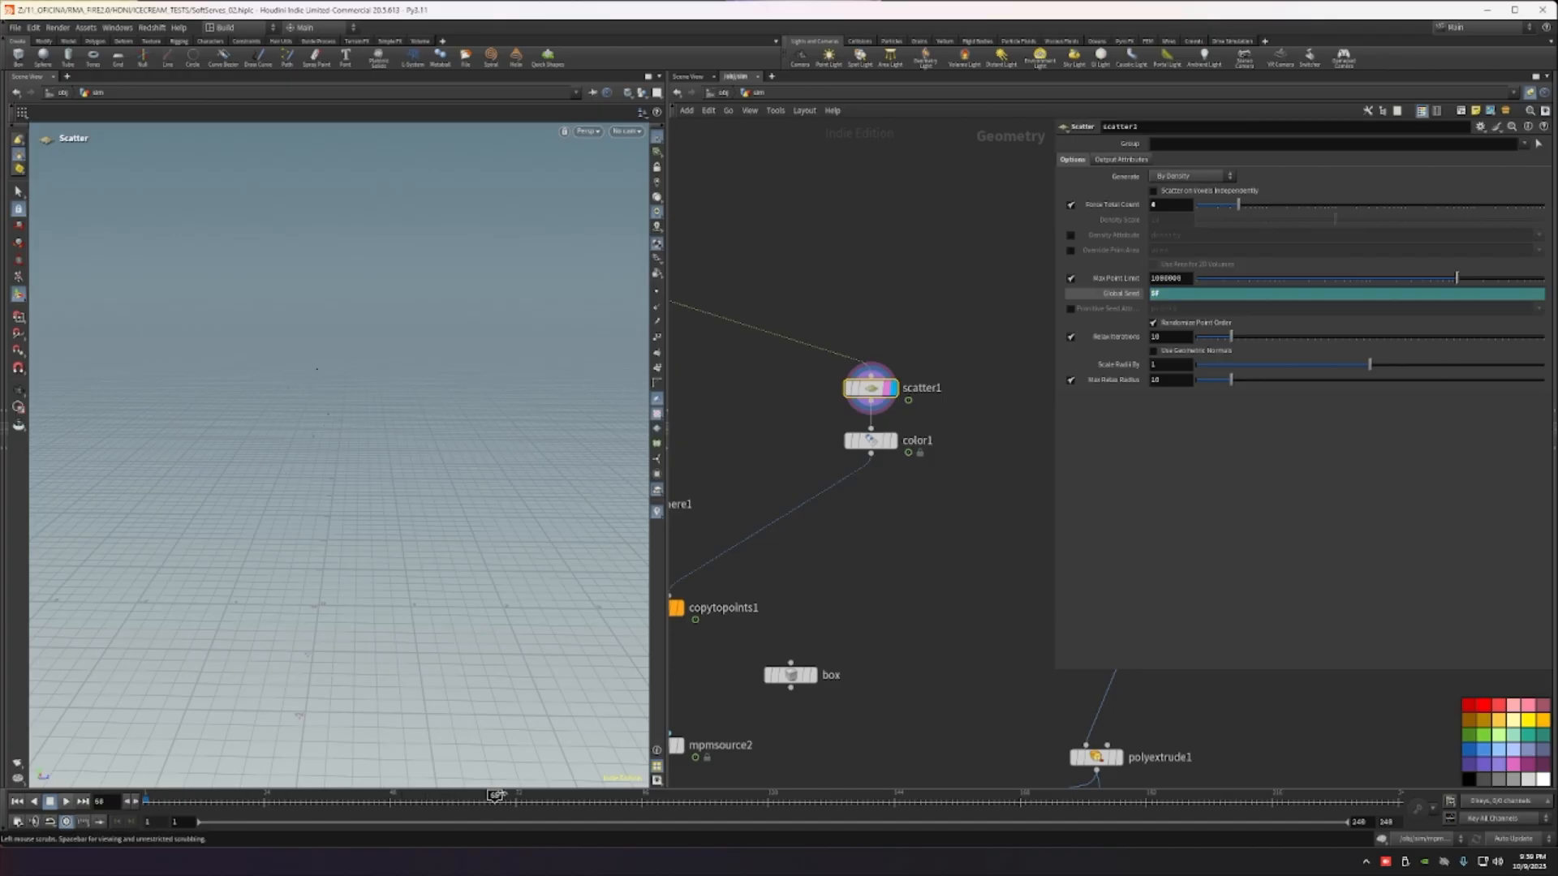
left_click_drag(199, 820, 146, 816)
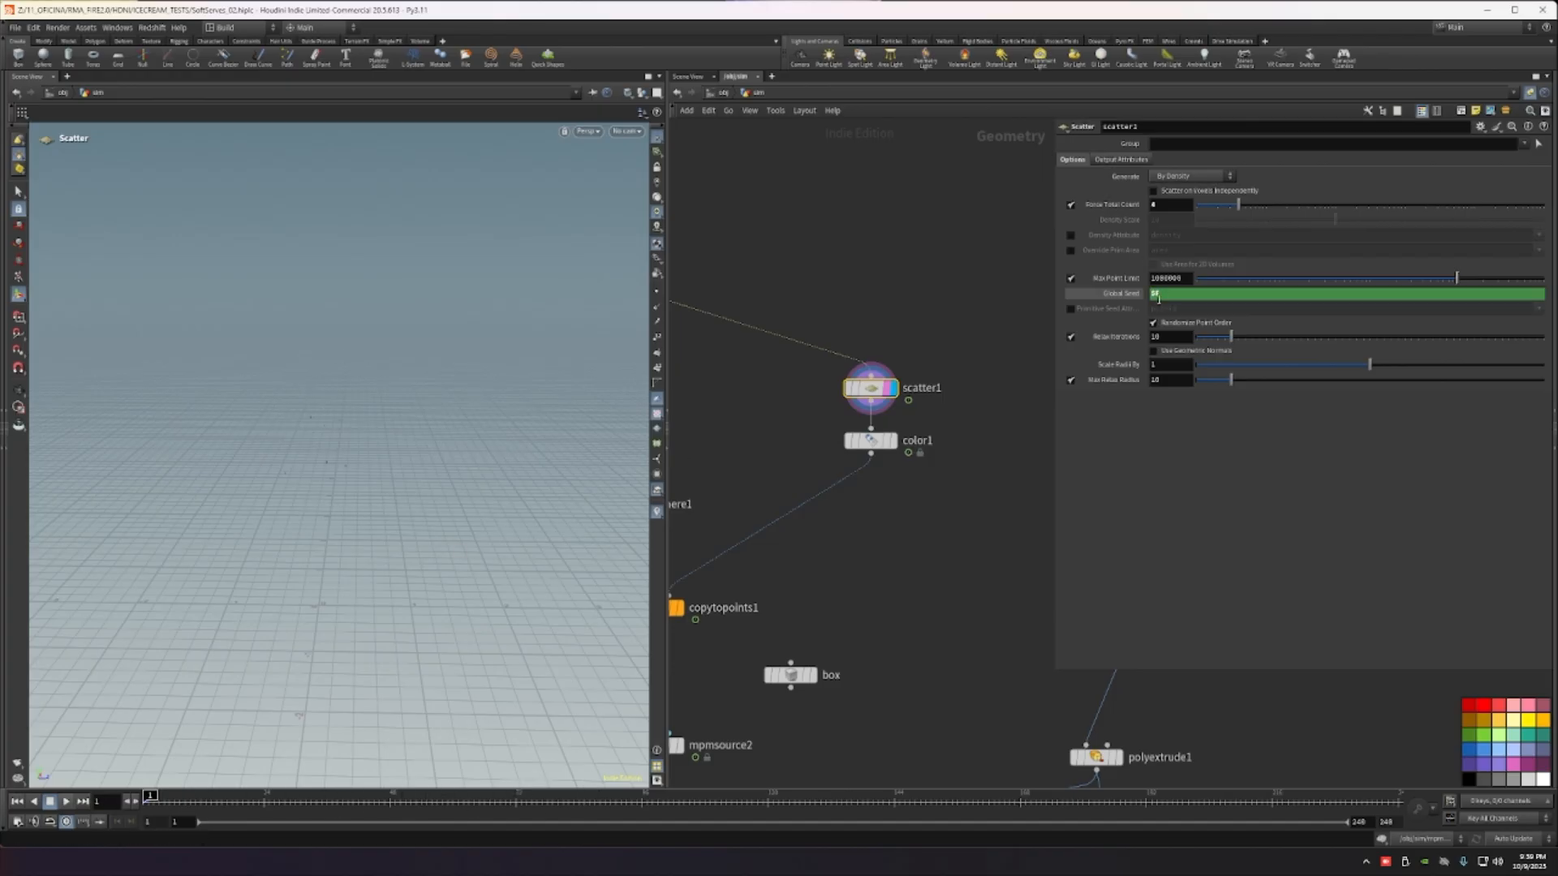
Step: Review color1's random point colour settings, display copytopoints1, and scrub the timeline to check the copied spheres
left_click(892, 441)
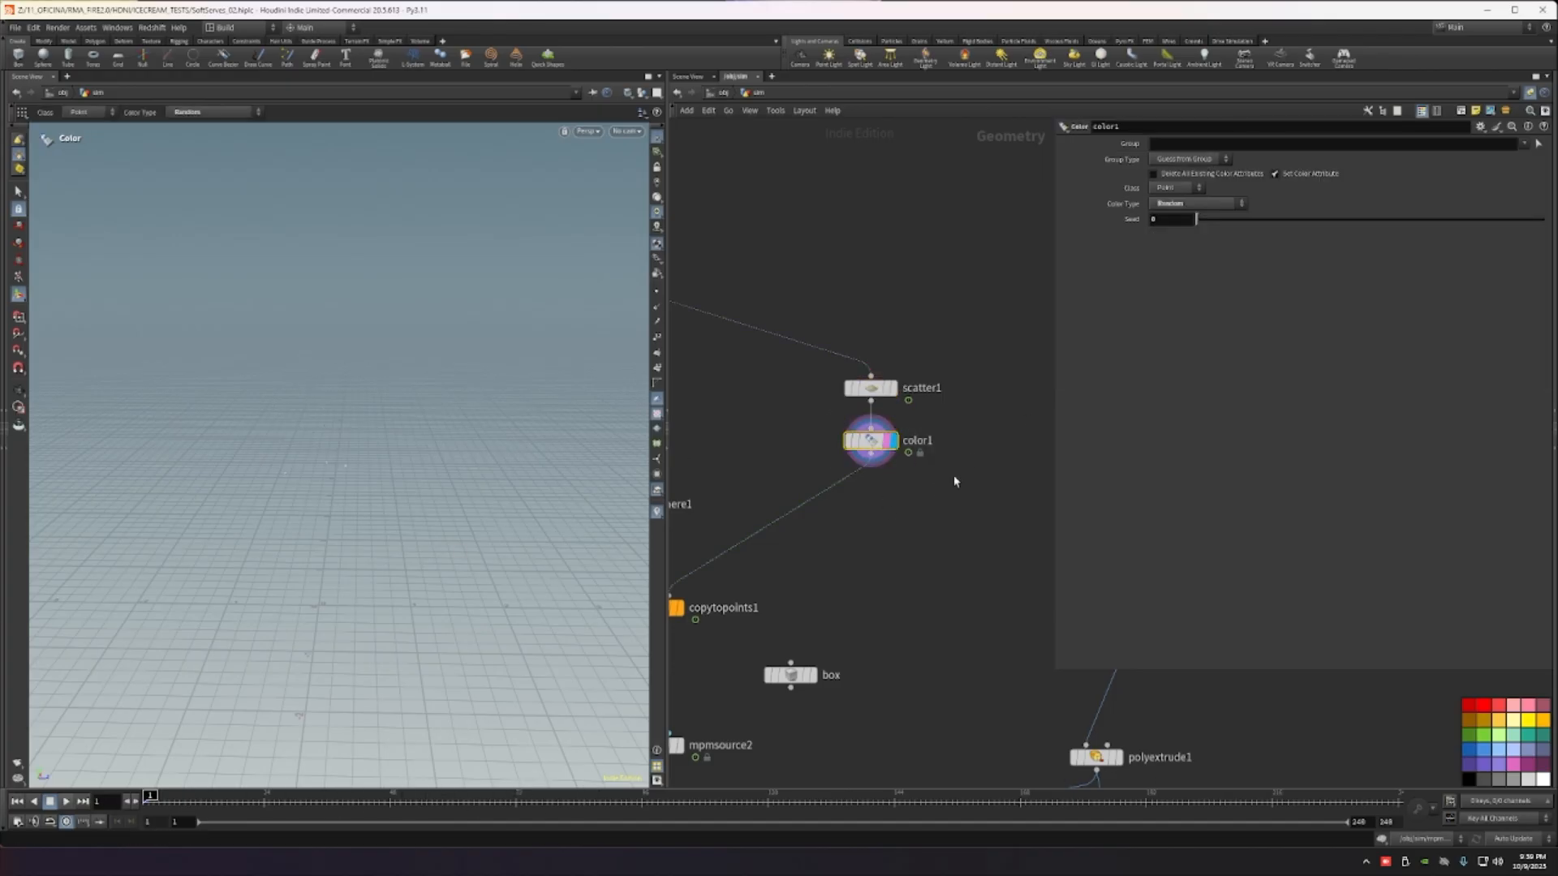
middle_click_drag(813, 612, 852, 455)
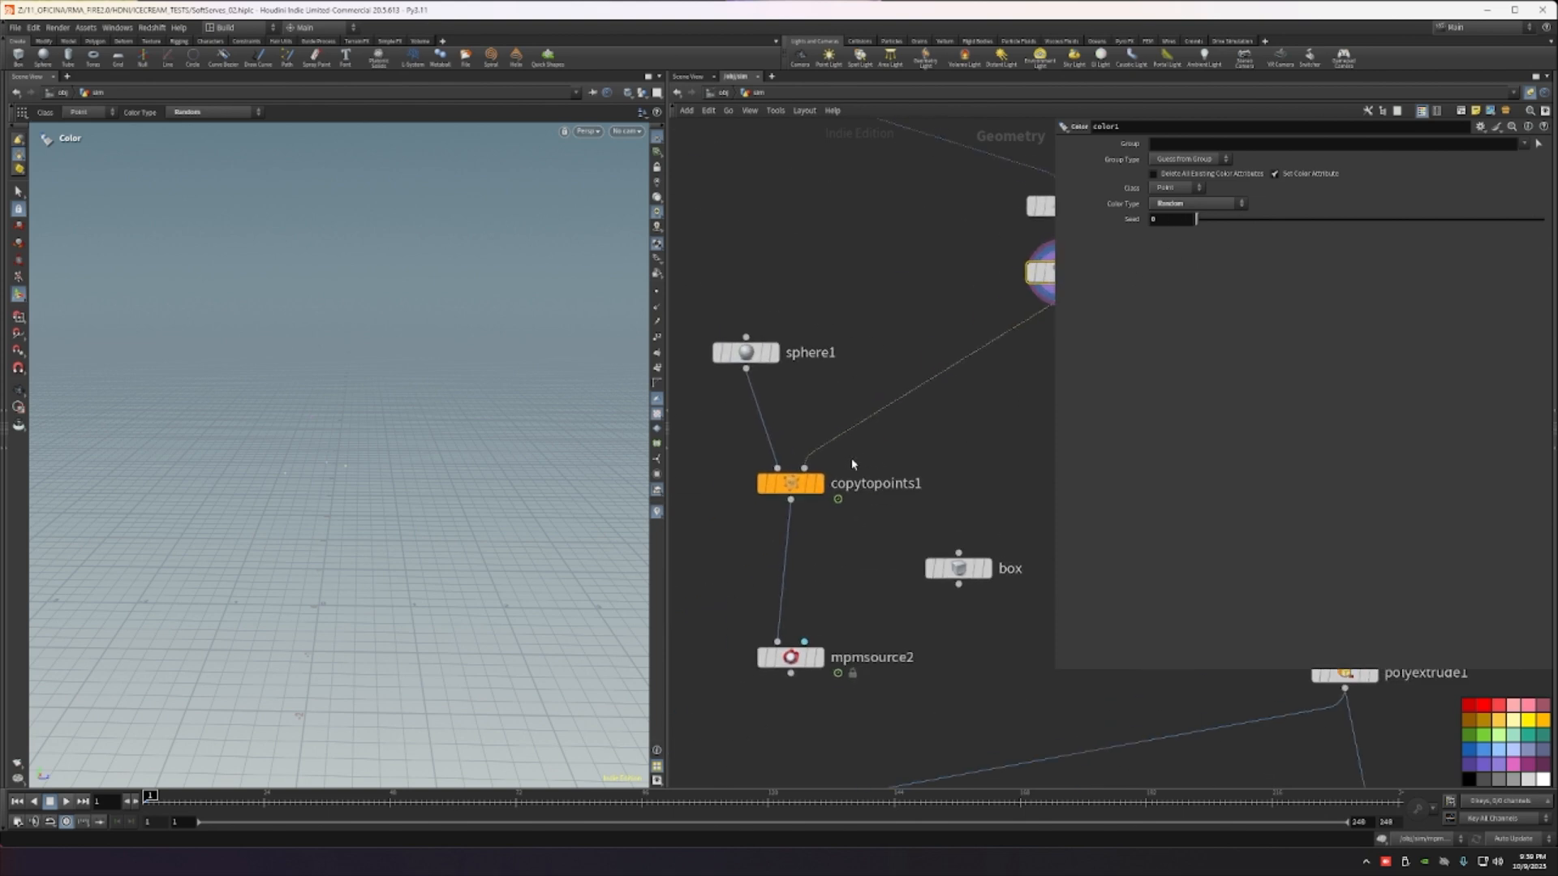
left_click(809, 483)
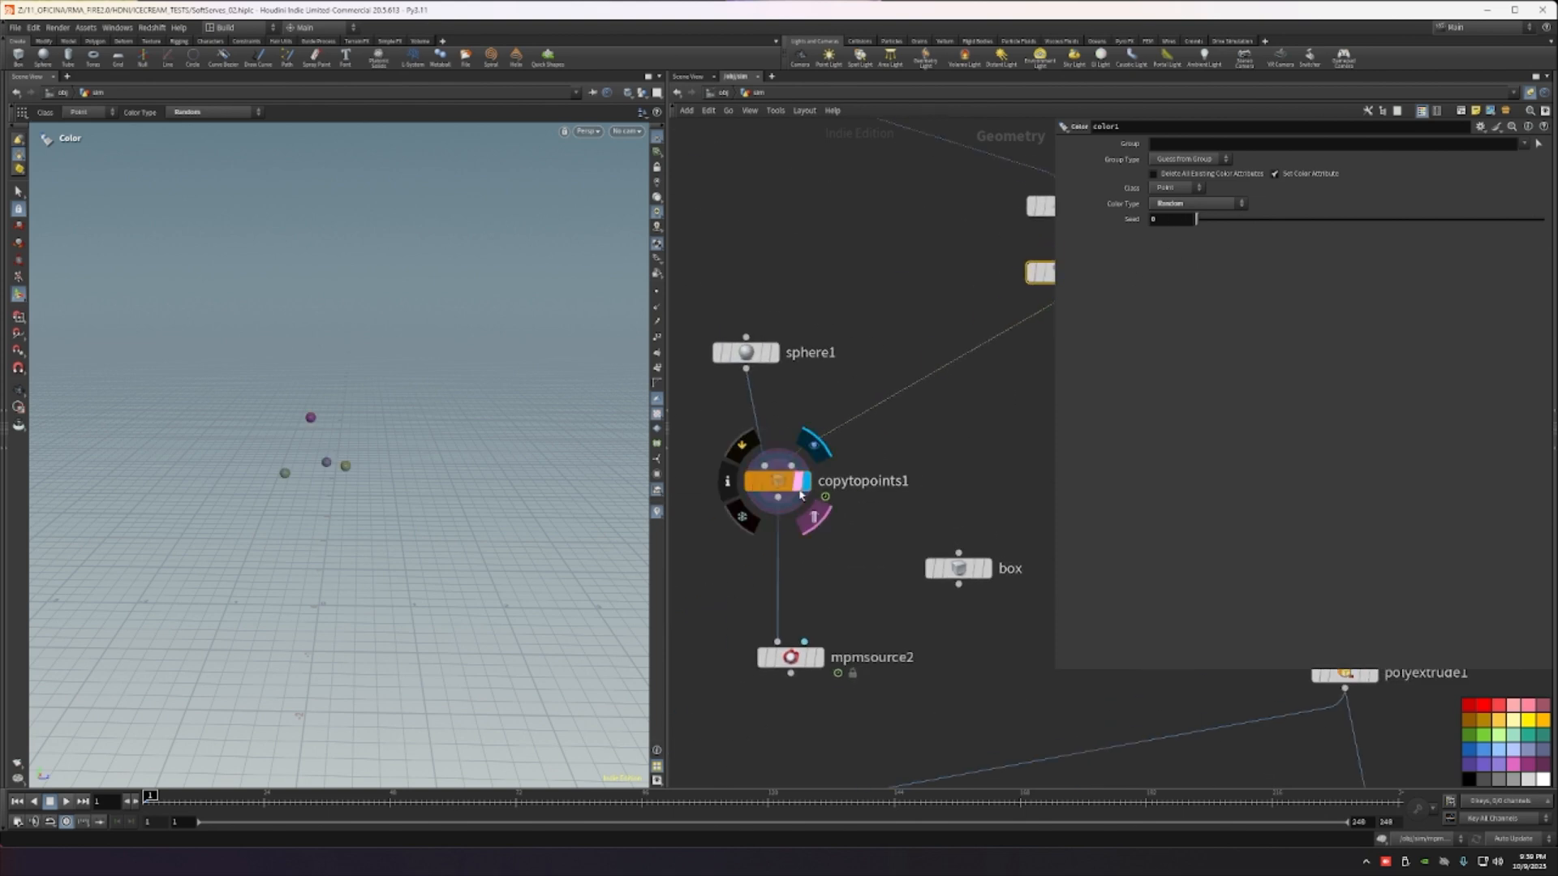
left_click_drag(180, 797, 254, 795)
left_click_drag(384, 795, 153, 797)
Step: Add an Attribute Randomize node on the wire between color1 and copytopoints1
middle_click_drag(896, 431, 727, 501)
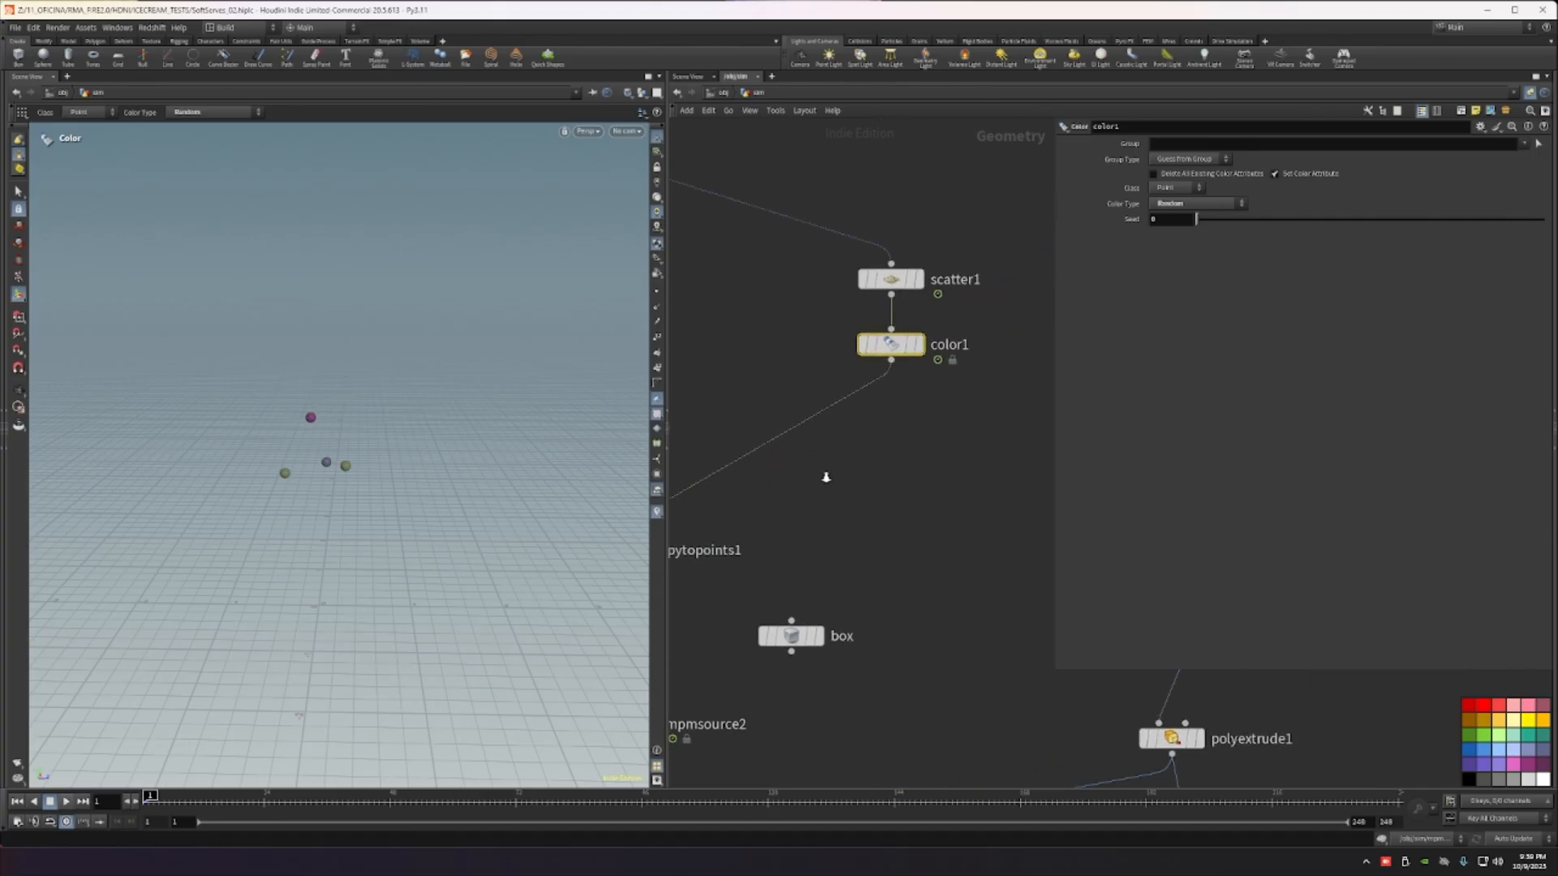
scroll(821, 477, "down", 3)
scroll(822, 478, "up", 2)
key("Tab")
type("attribra")
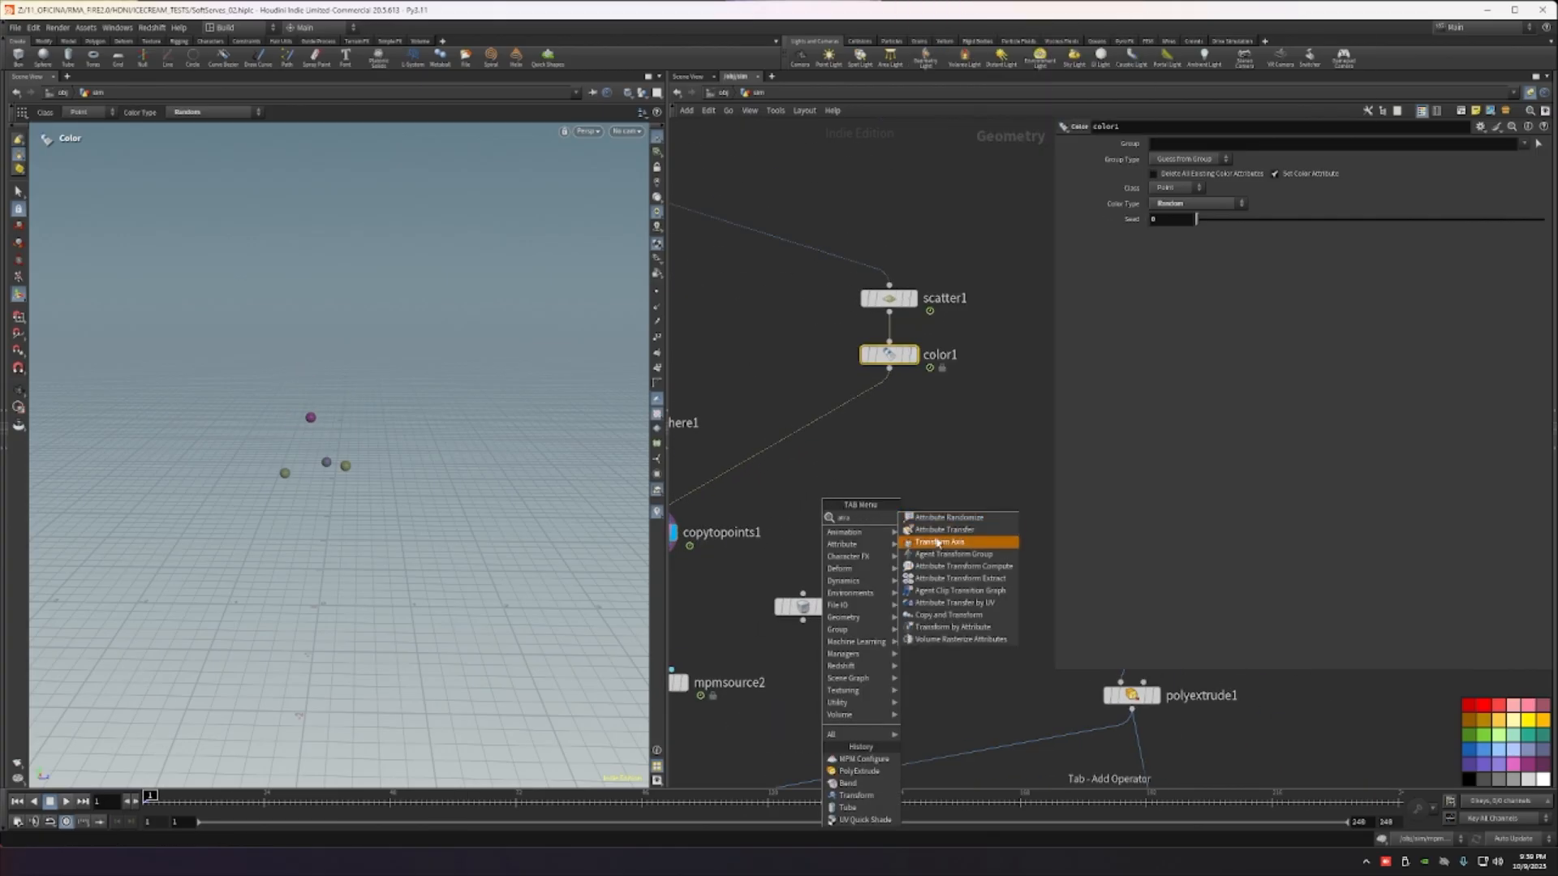
left_click(956, 522)
left_click(805, 442)
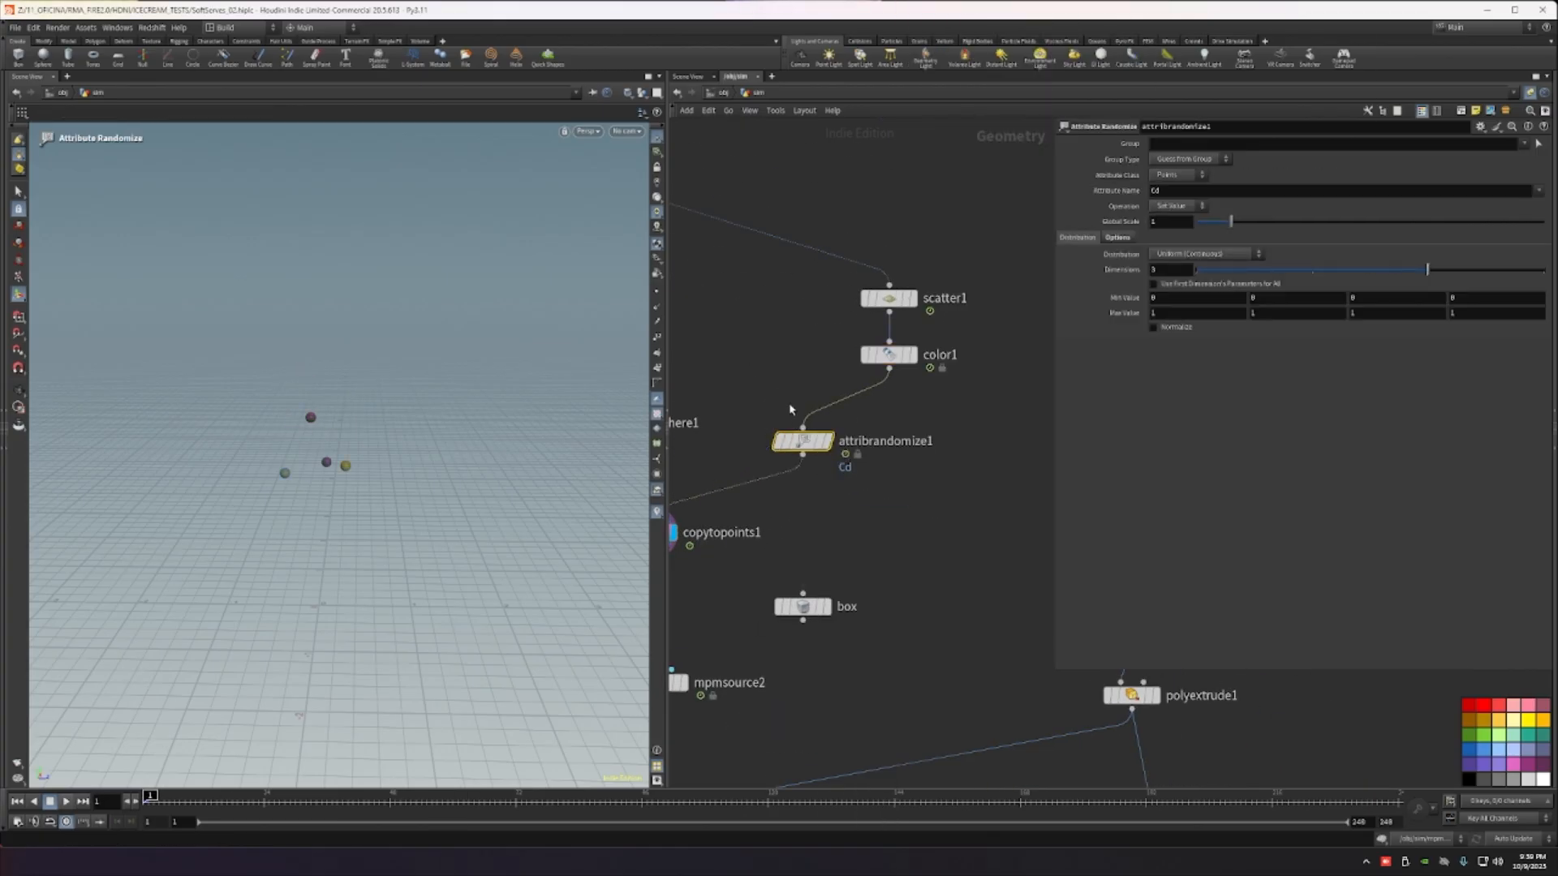
Step: Set the randomized attribute name to pscale and scrub the timeline to check the varying sphere sizes
left_click(1218, 188)
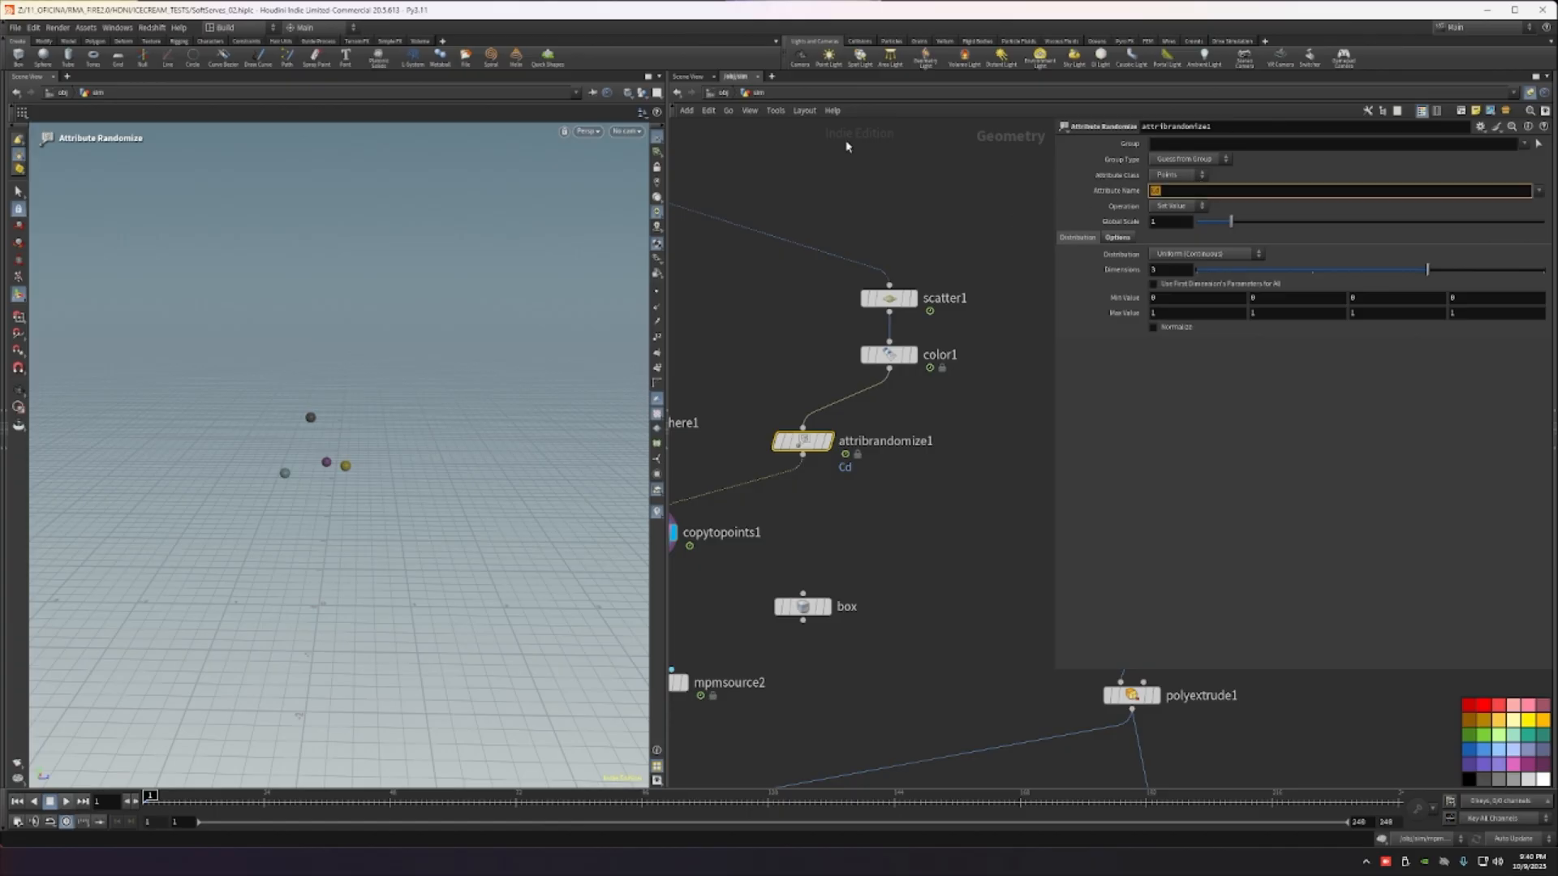
type("pscale")
key("Return")
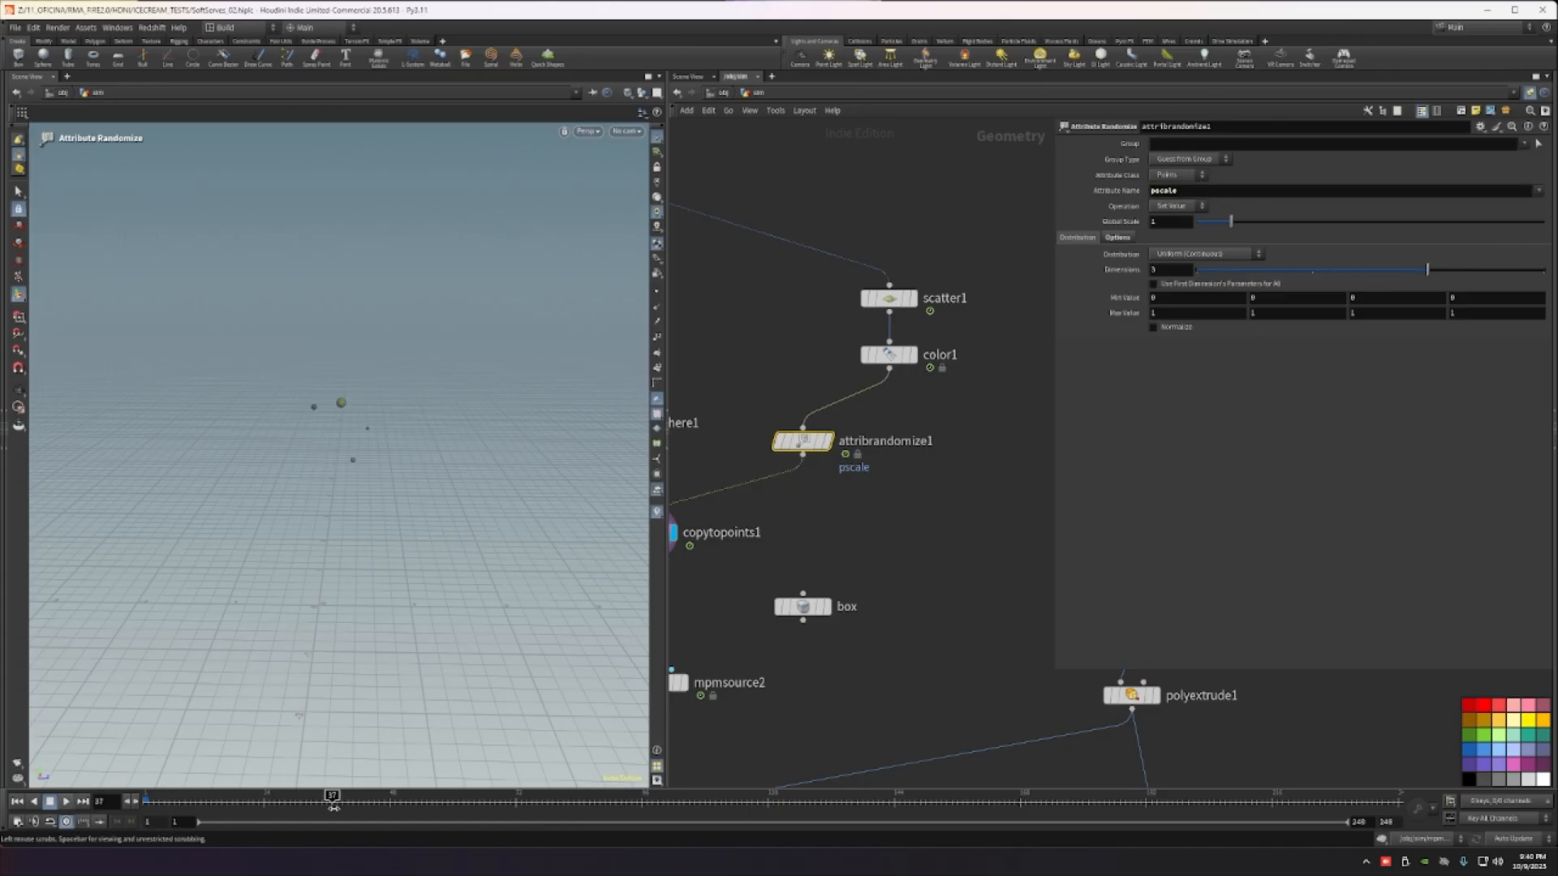
left_click_drag(406, 798, 150, 798)
Step: Connect mpmsource2 into merge1 with the other sources and display mpmsolver
middle_click_drag(965, 477, 1026, 372)
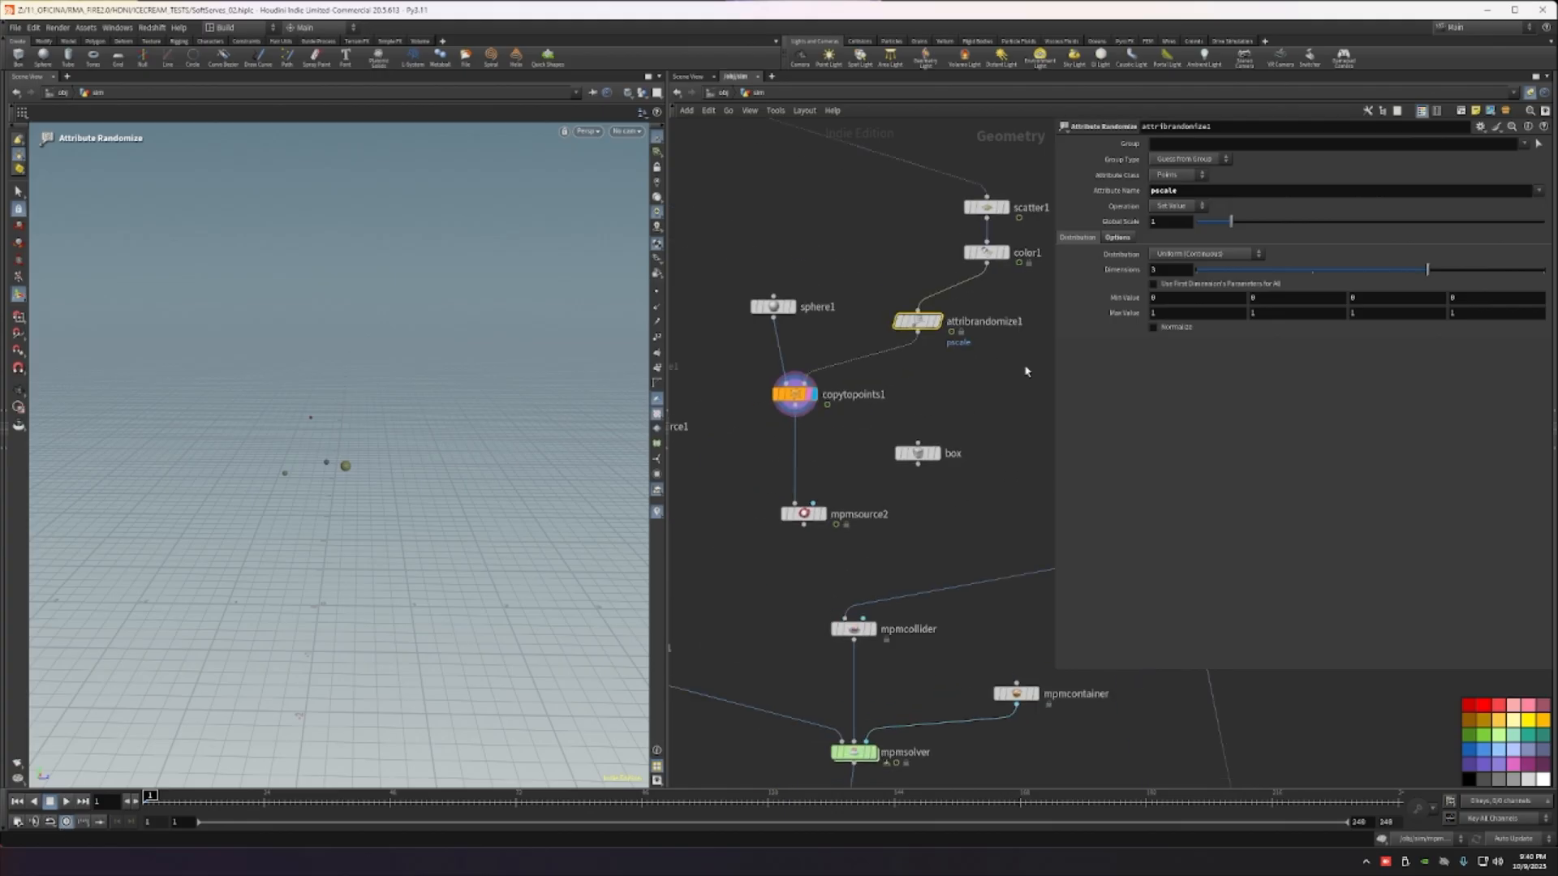
left_click_drag(797, 526, 844, 544)
middle_click_drag(868, 555, 1001, 503)
left_click_drag(938, 462, 920, 512)
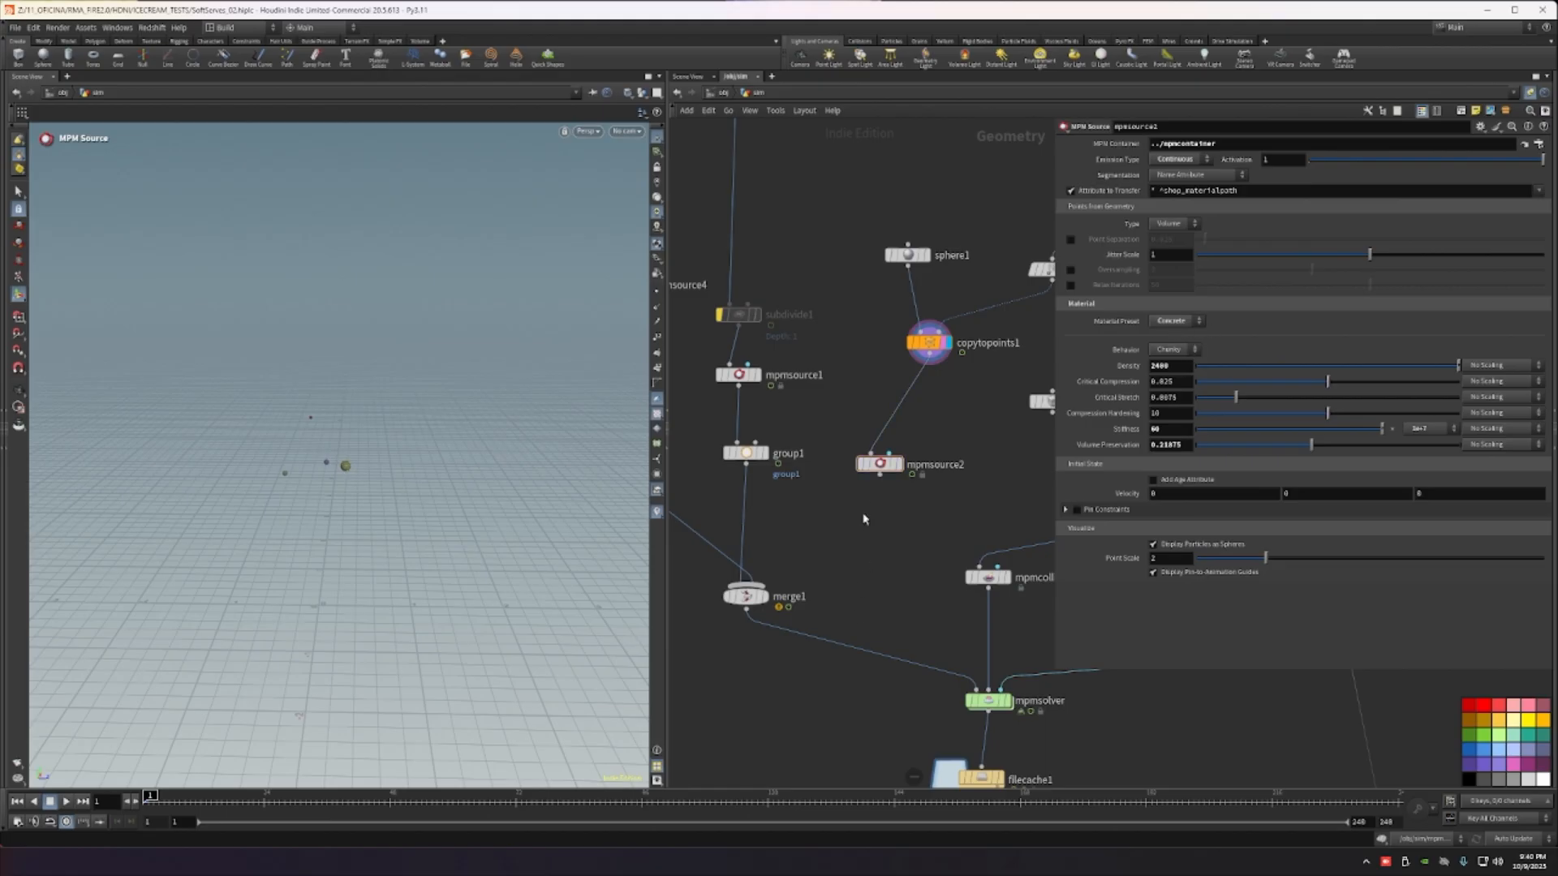
middle_click_drag(1002, 700, 822, 540)
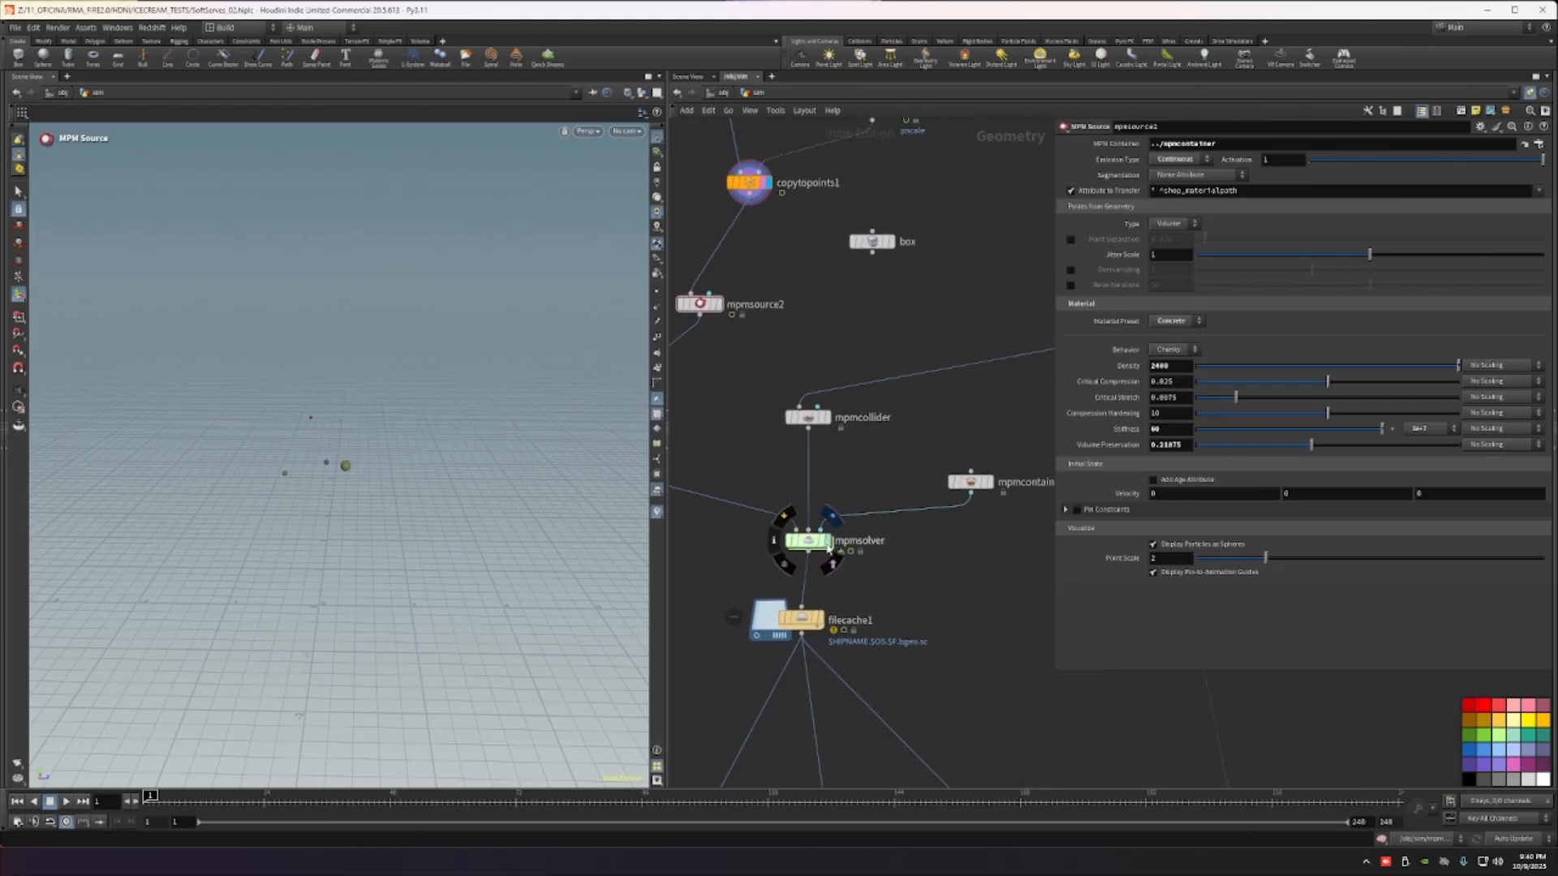
left_click(823, 539)
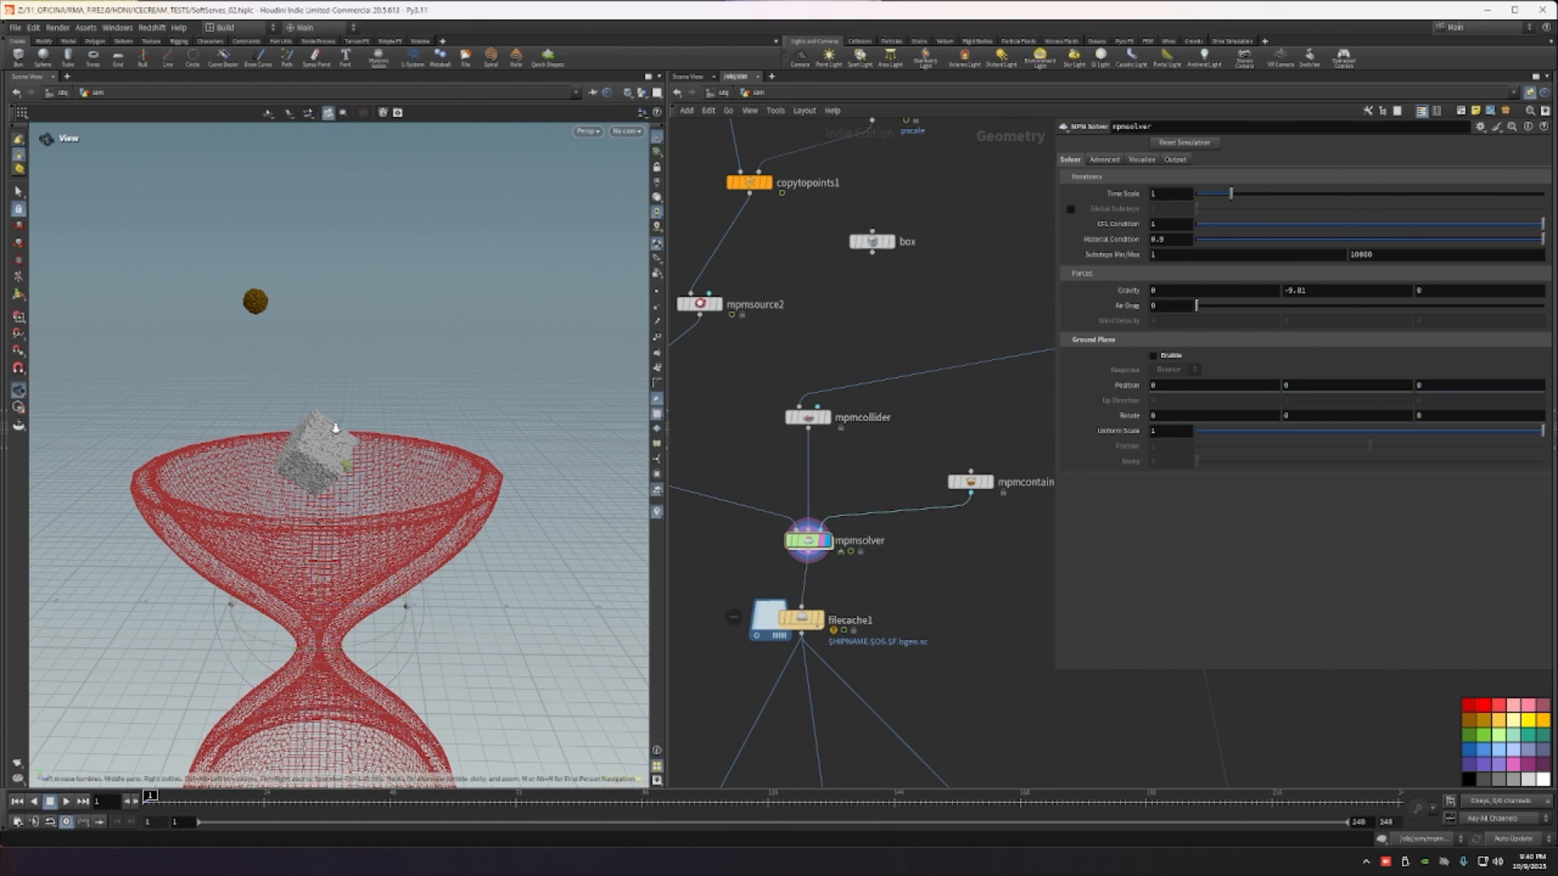
scroll(332, 422, "up", 3)
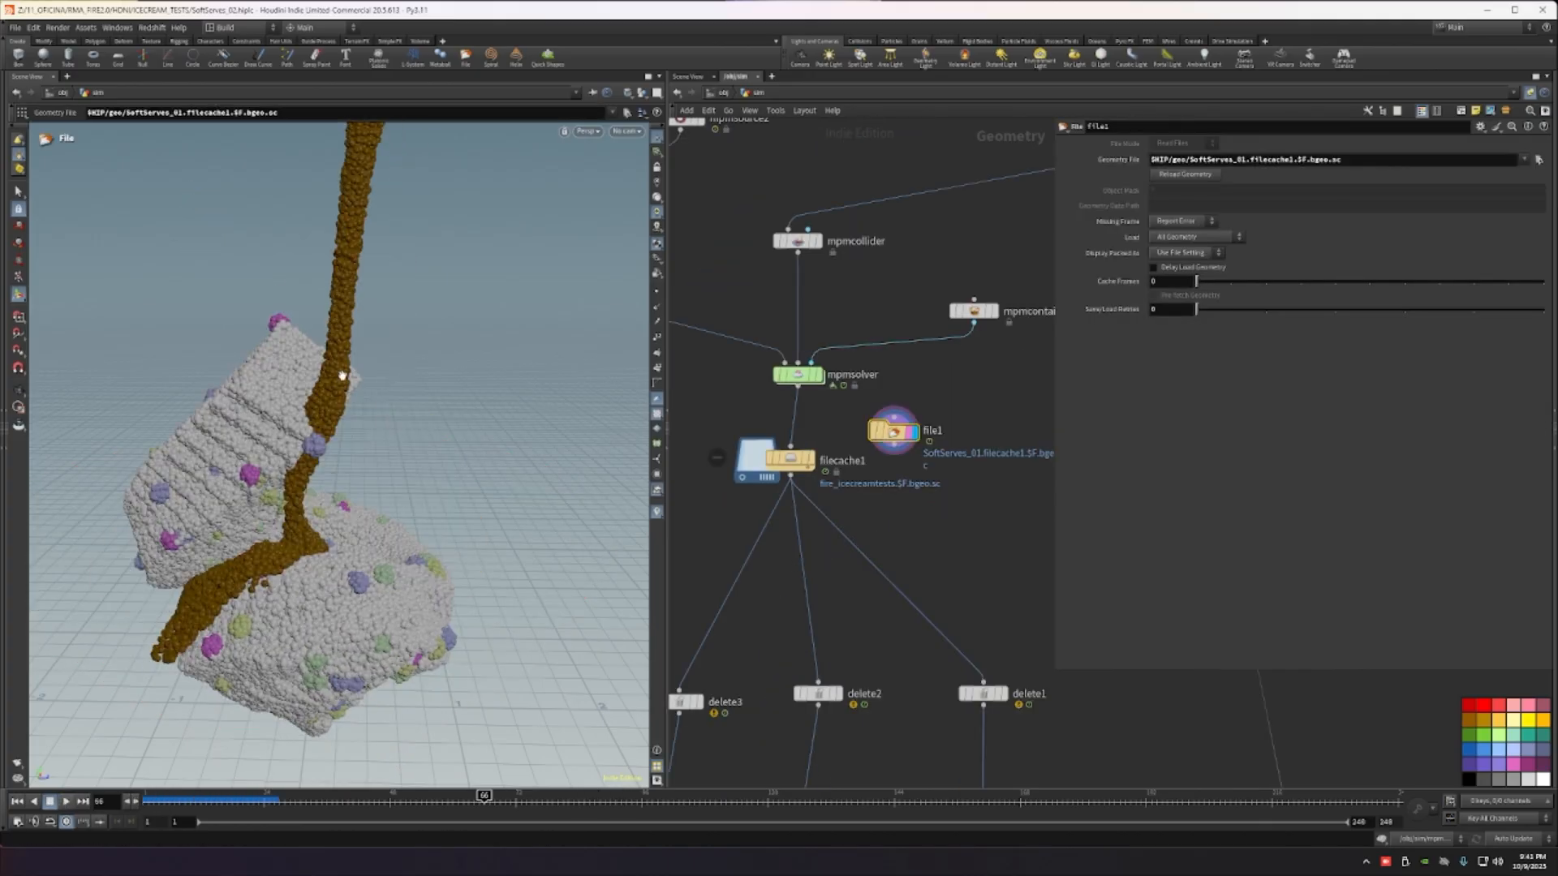
Step: Examine the cached simulation loaded in file1 from several angles at frame 66
key("Escape")
scroll(300, 542, "down", 3)
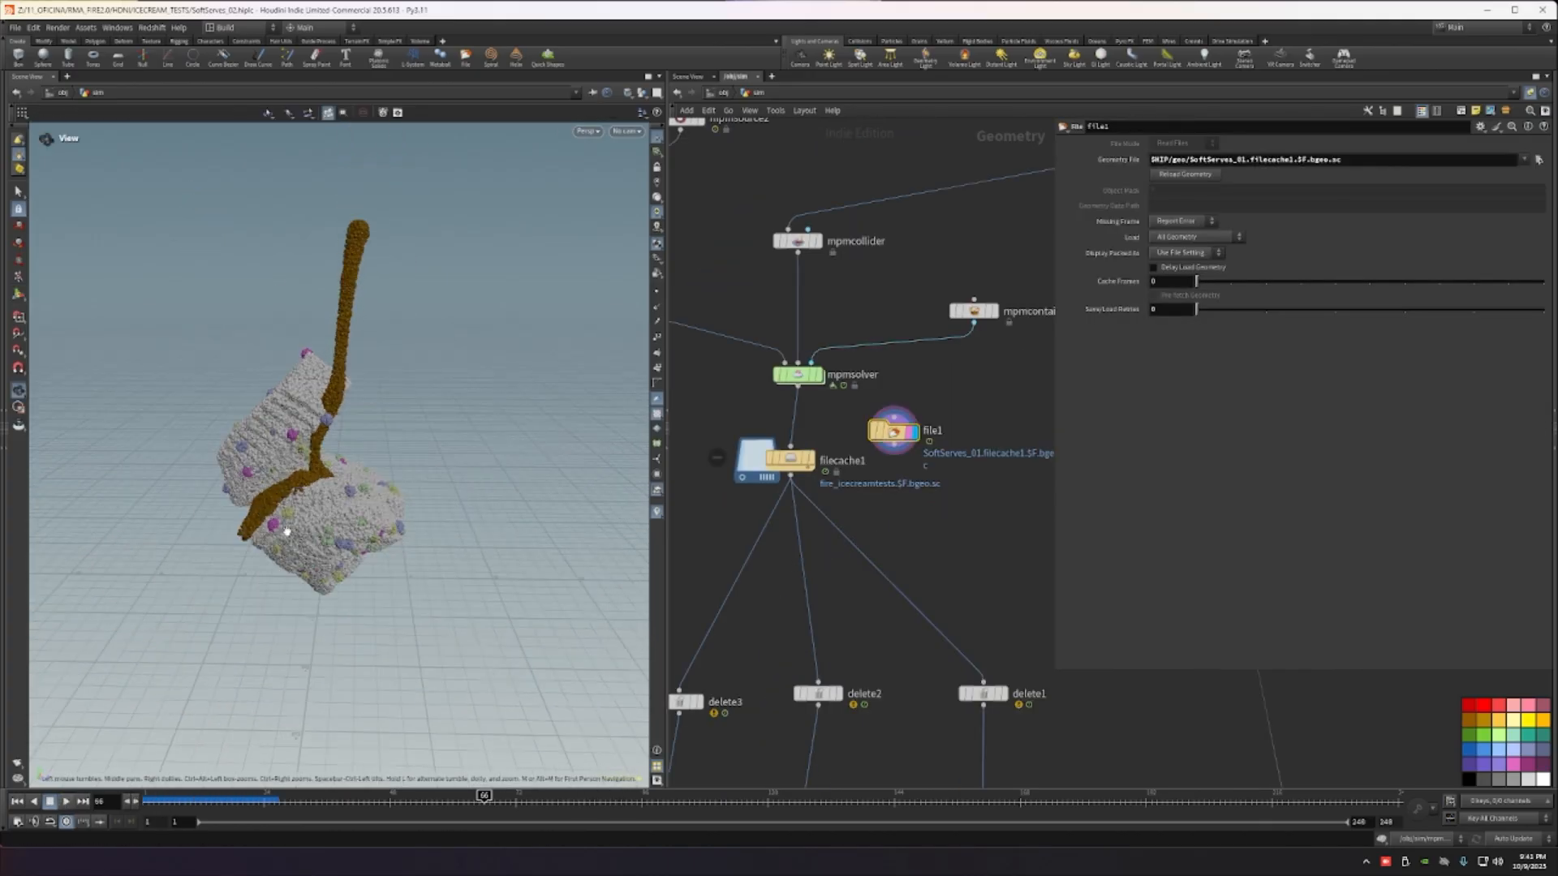
left_click_drag(287, 531, 365, 499, "alt")
right_click_drag(365, 500, 331, 650, "alt")
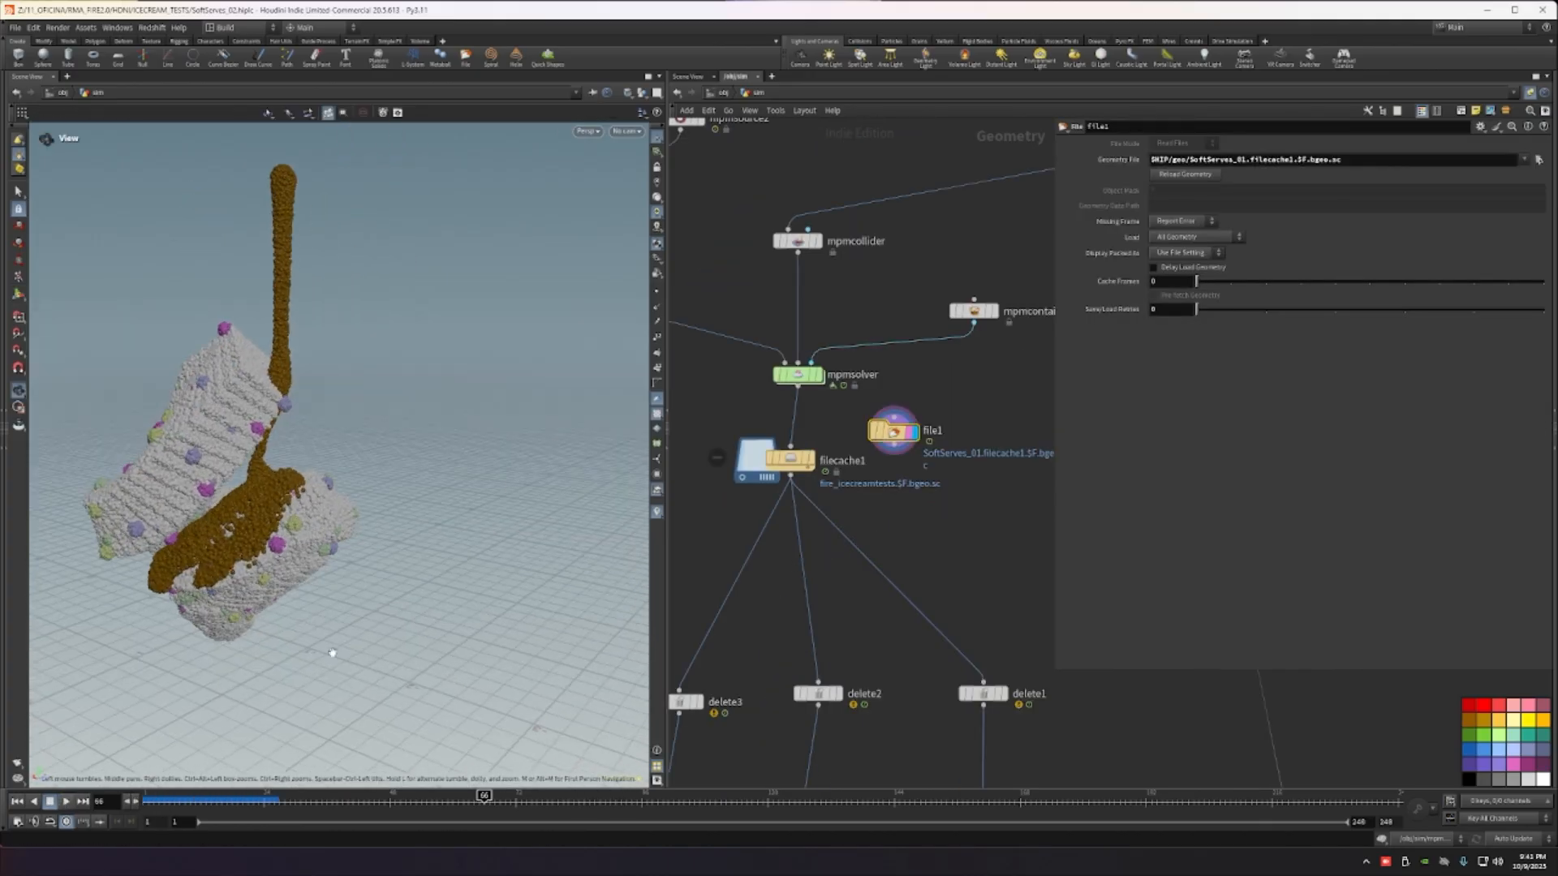
Step: Move to frame 159, inspect the cached ice cream, syrup and chips up close, and scrub back to frame 112
left_click_drag(475, 800, 972, 796)
left_click_drag(427, 459, 341, 495, "alt")
right_click_drag(341, 495, 330, 526, "alt")
left_click_drag(330, 526, 533, 445, "alt")
right_click_drag(195, 449, 285, 333, "alt")
left_click_drag(285, 333, 368, 481)
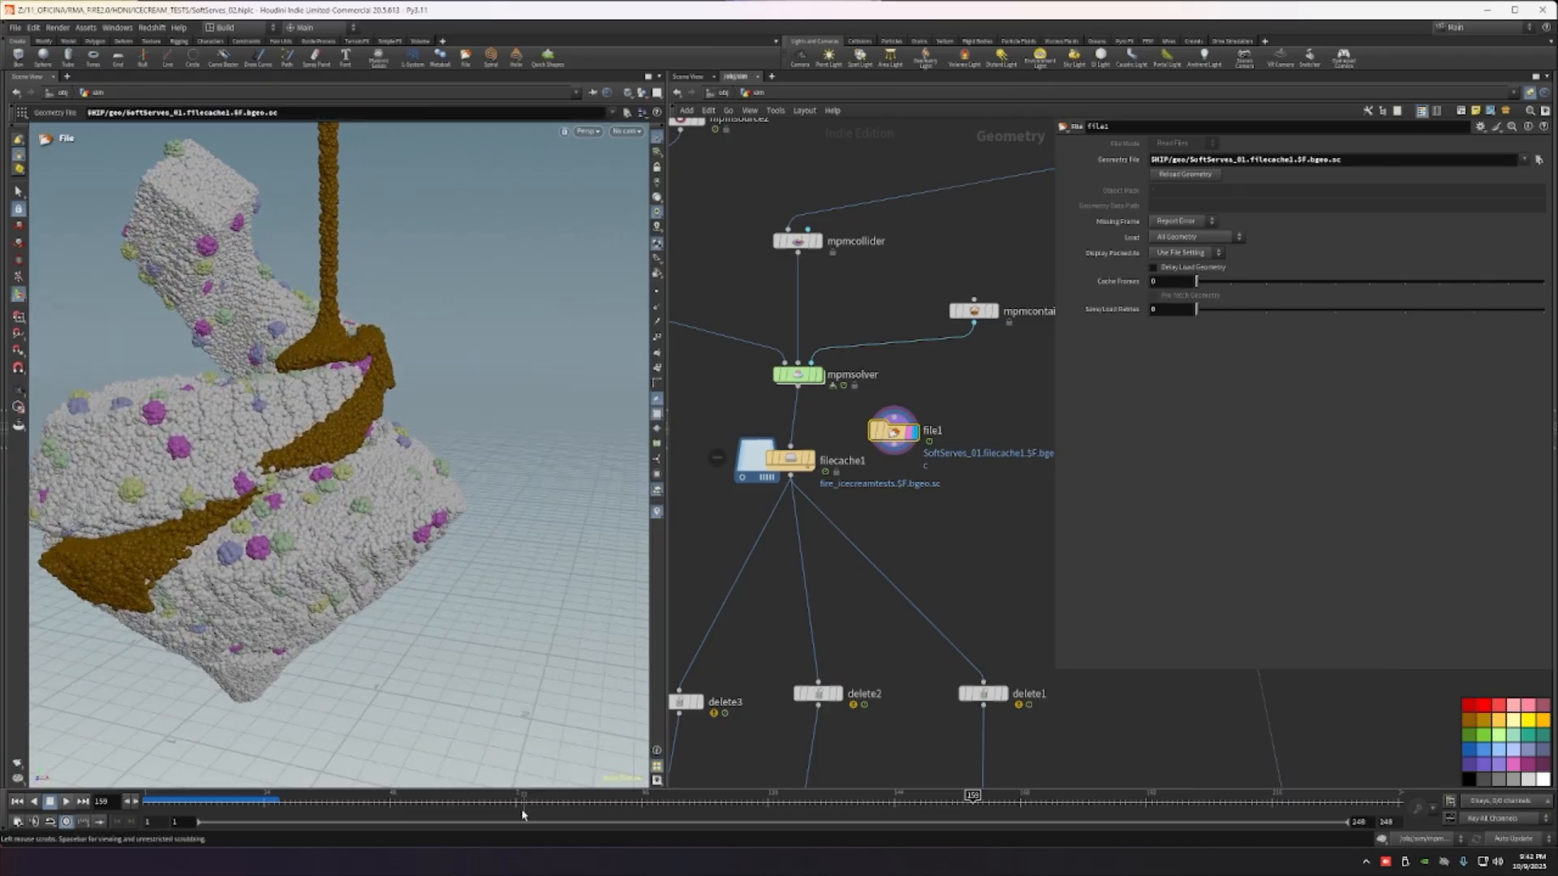
left_click_drag(1031, 810, 725, 810)
Step: Insert file1 between filecache1 and the three delete nodes
scroll(943, 532, "down", 2)
middle_click_drag(928, 542, 967, 397)
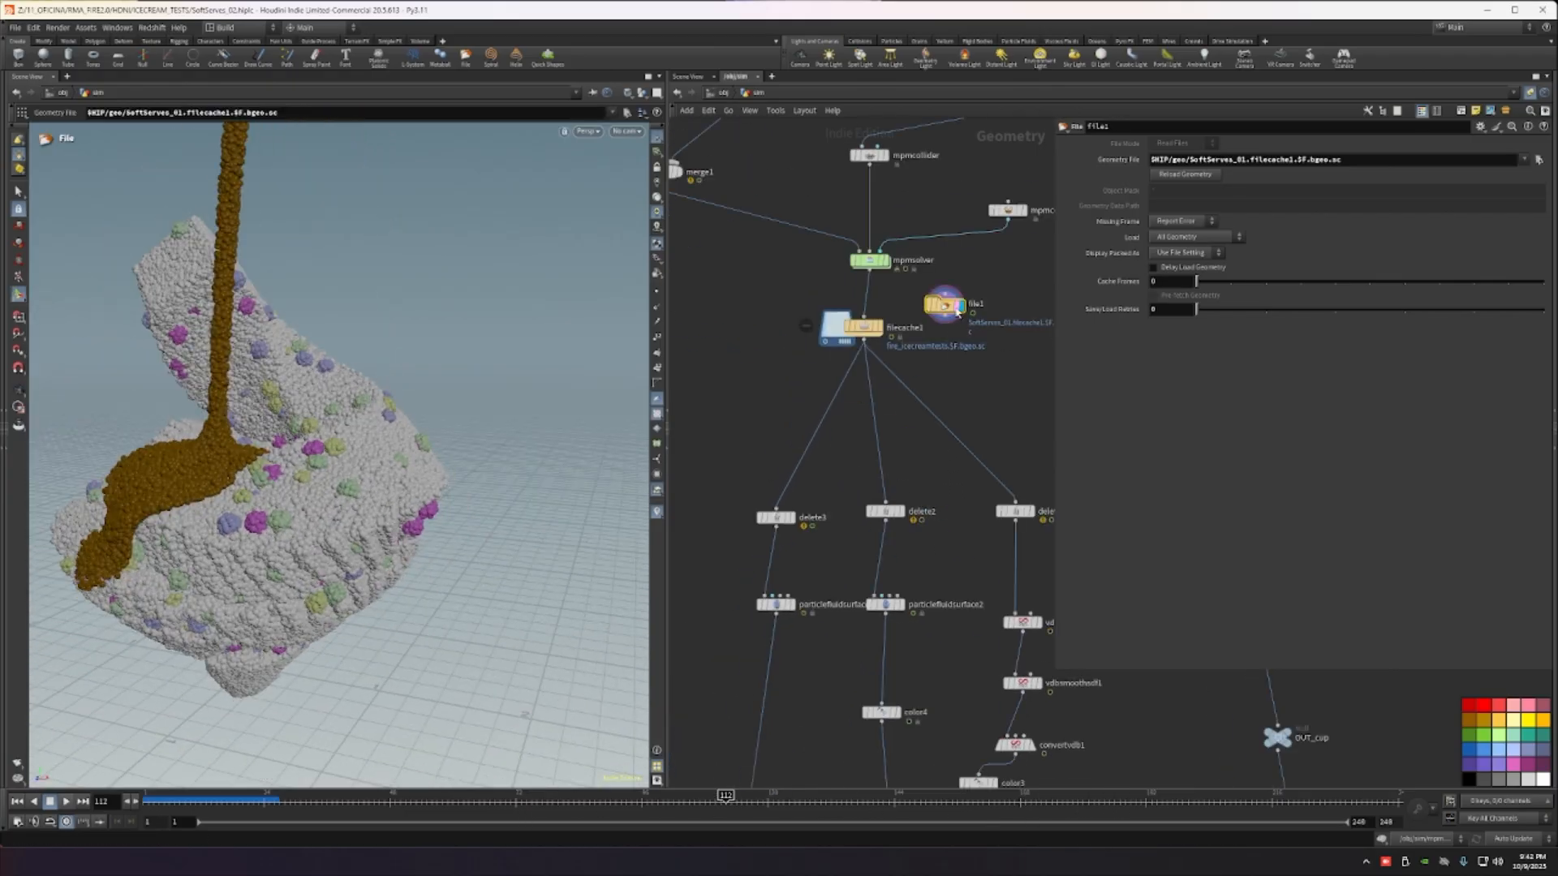
left_click_drag(944, 306, 961, 363)
left_click_drag(947, 425, 876, 370)
Step: Select and display delete3 to isolate the group1 points, tracing the groups back to the source chains
middle_click_drag(811, 469, 793, 336)
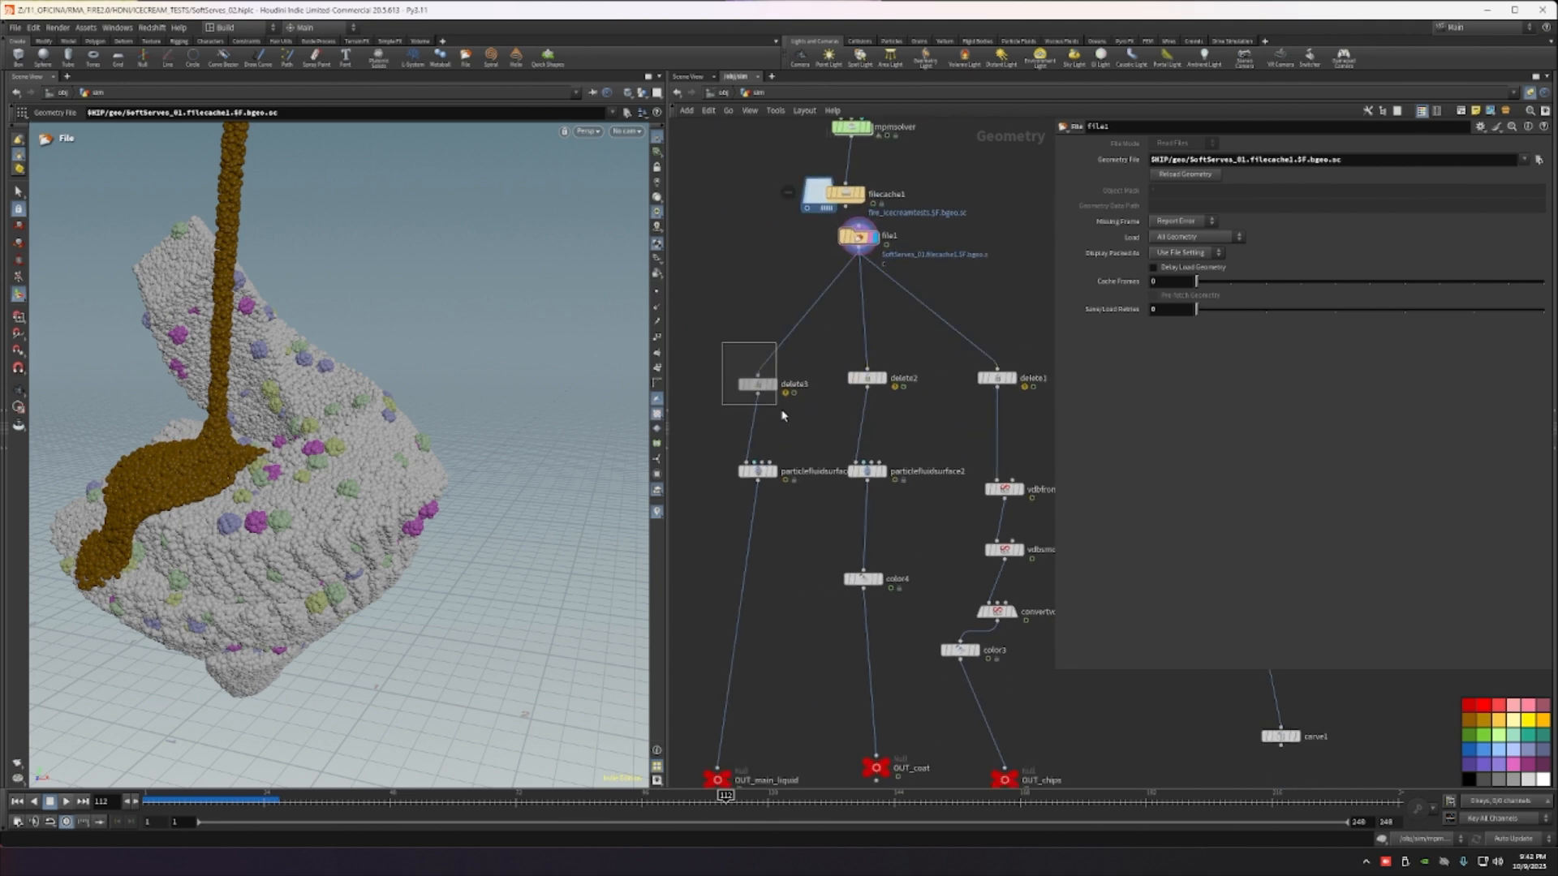
left_click_drag(783, 416, 780, 413)
scroll(773, 349, "down", 2)
middle_click_drag(772, 348, 802, 525)
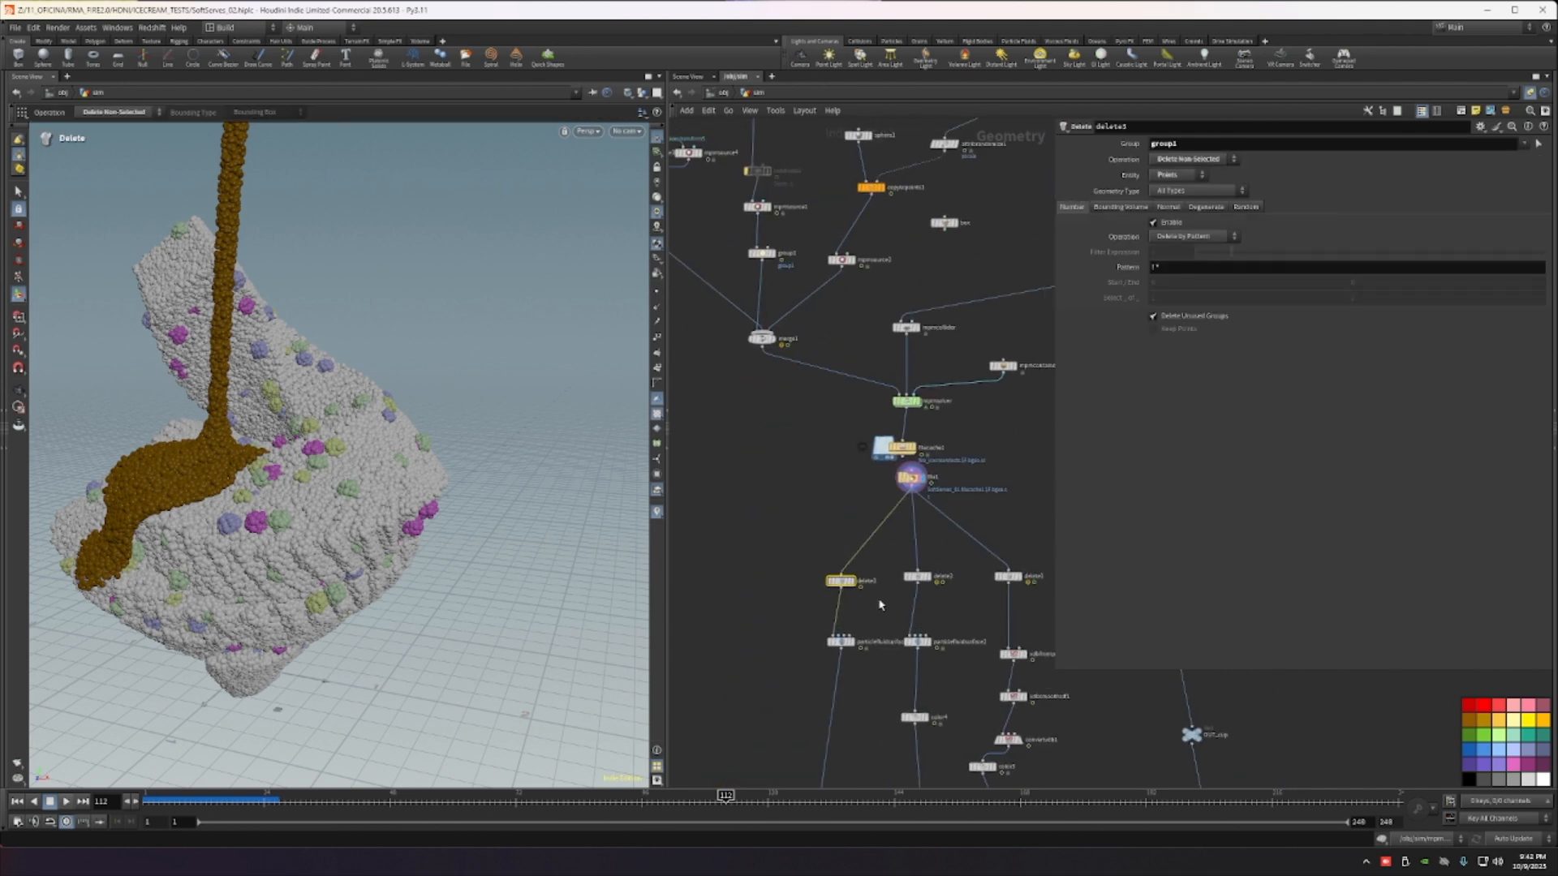
scroll(880, 605, "up", 5)
left_click(793, 557)
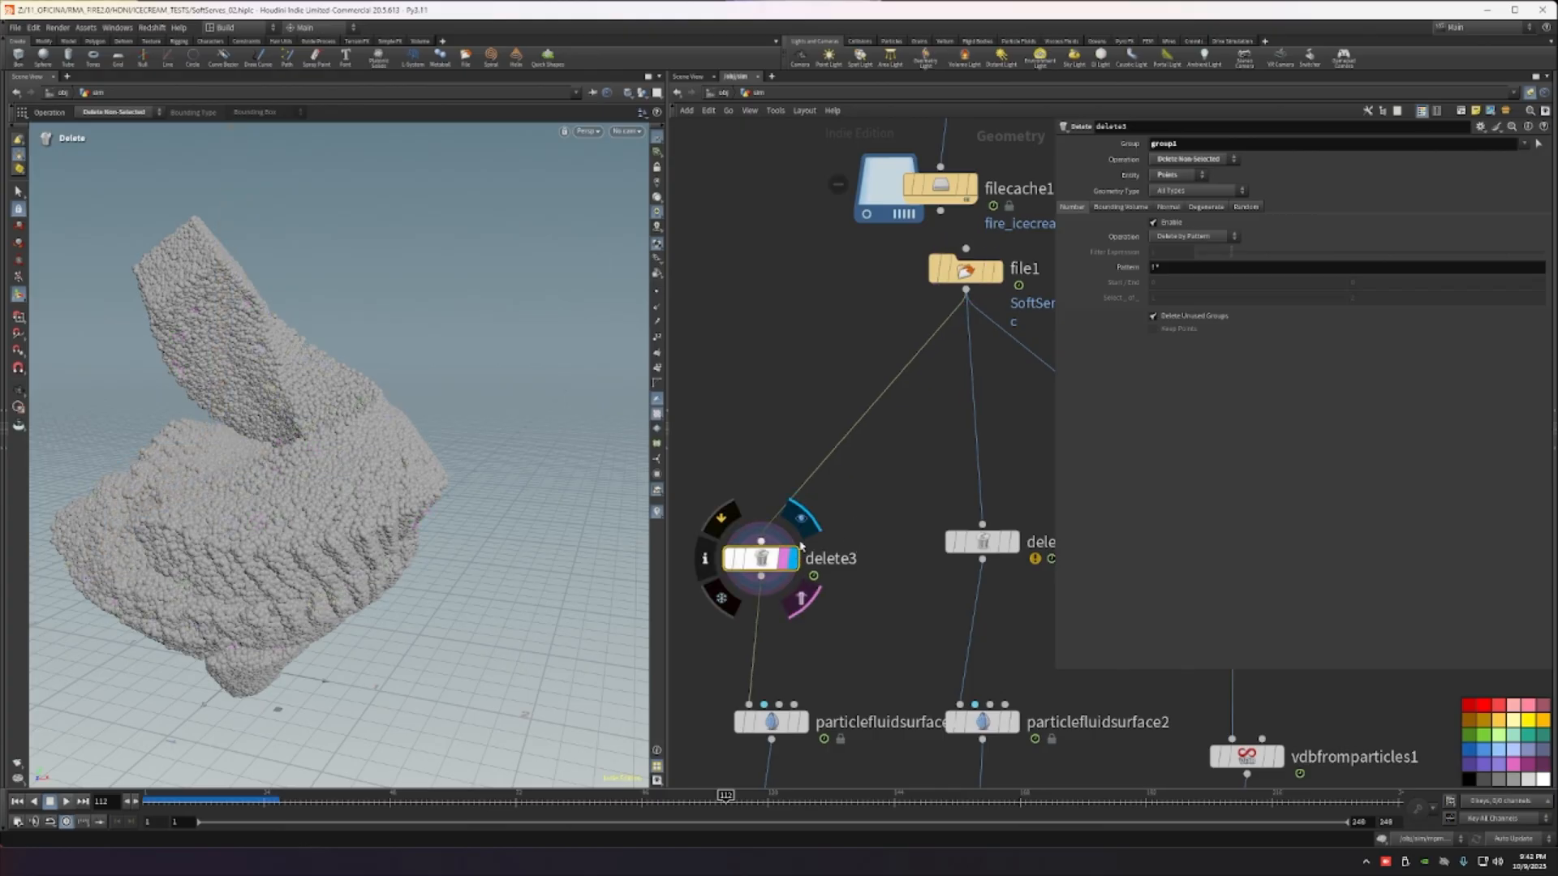
scroll(824, 592, "down", 5)
middle_click_drag(782, 482, 915, 607)
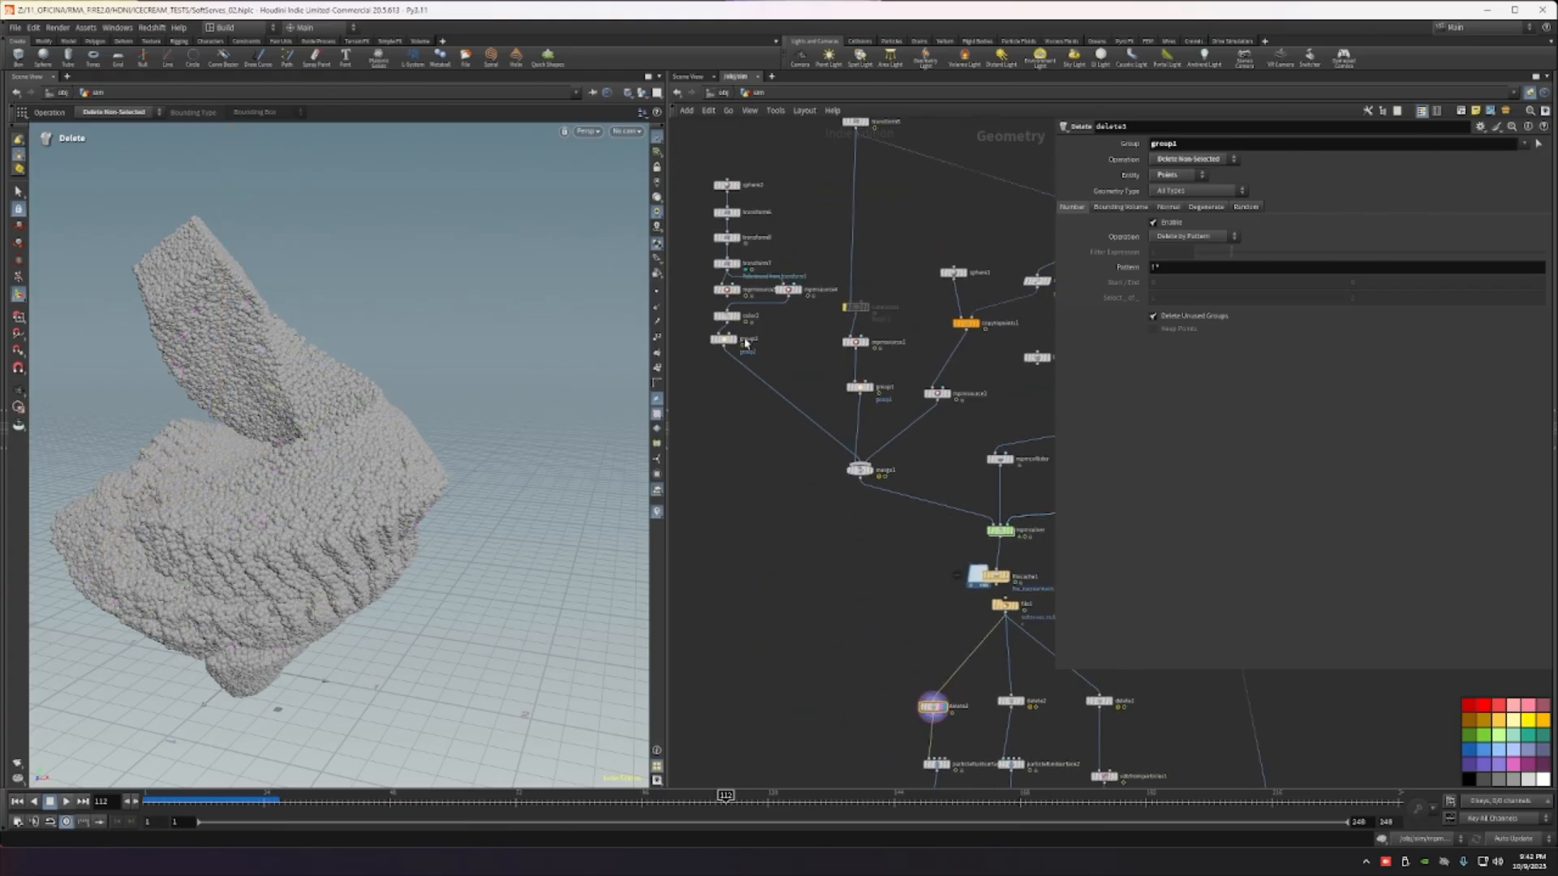
Step: Display delete2 and delete1 in turn to view the isolated syrup points and chip points
middle_click_drag(1049, 753, 894, 452)
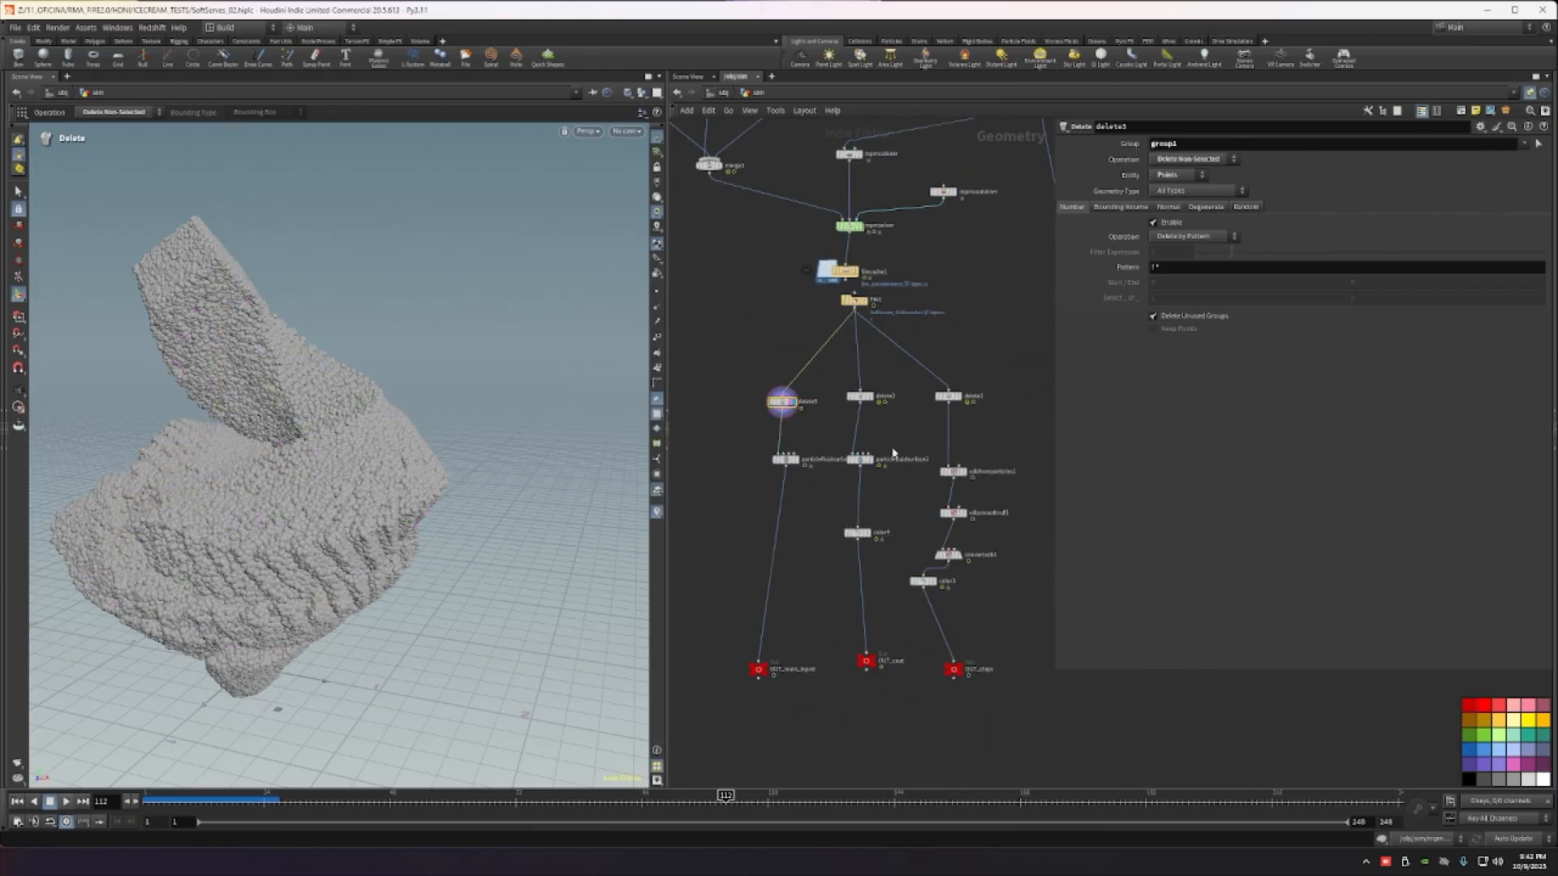
scroll(884, 431, "up", 4)
left_click(849, 331)
scroll(860, 430, "down", 3)
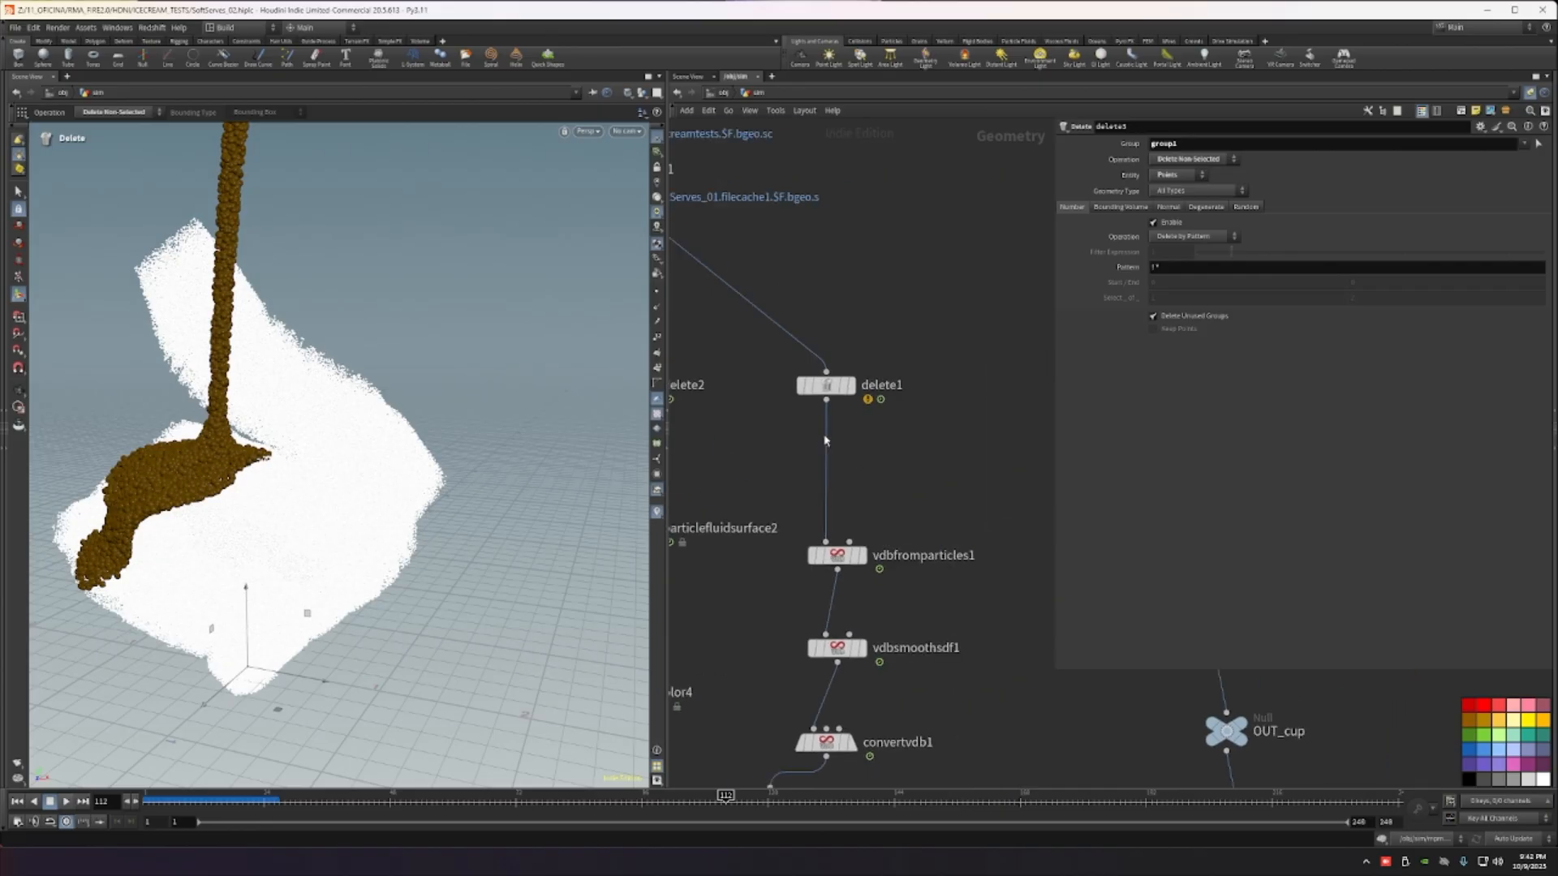
left_click(853, 384)
scroll(829, 508, "down", 3)
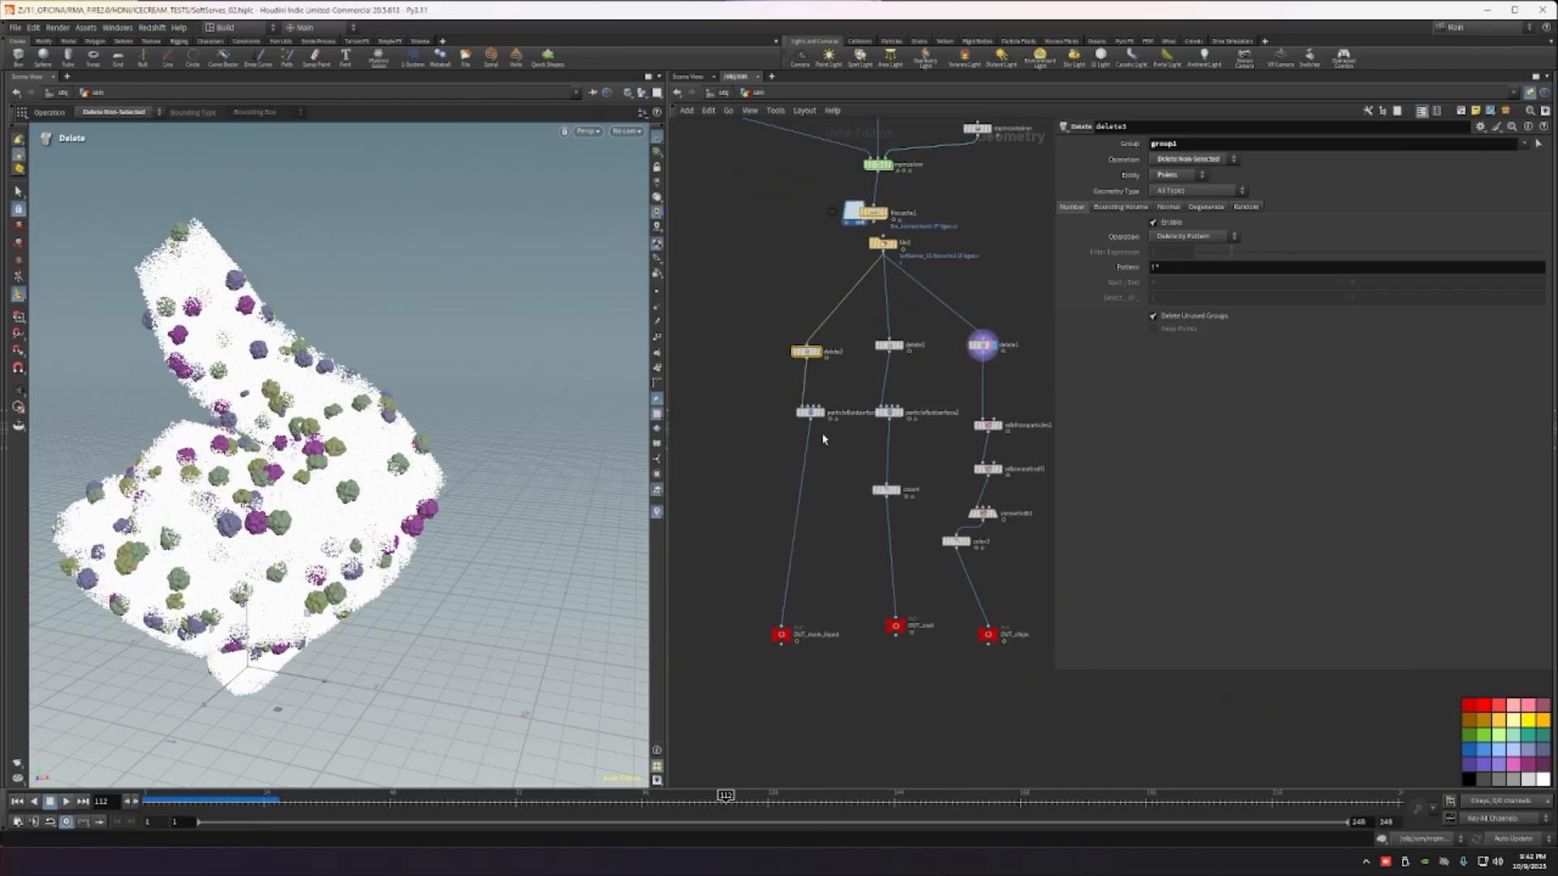
Step: Select and display particlefluidsurface1 to view the ice cream mesh and its surfacing settings
scroll(767, 462, "up", 5)
left_click_drag(795, 379, 775, 402)
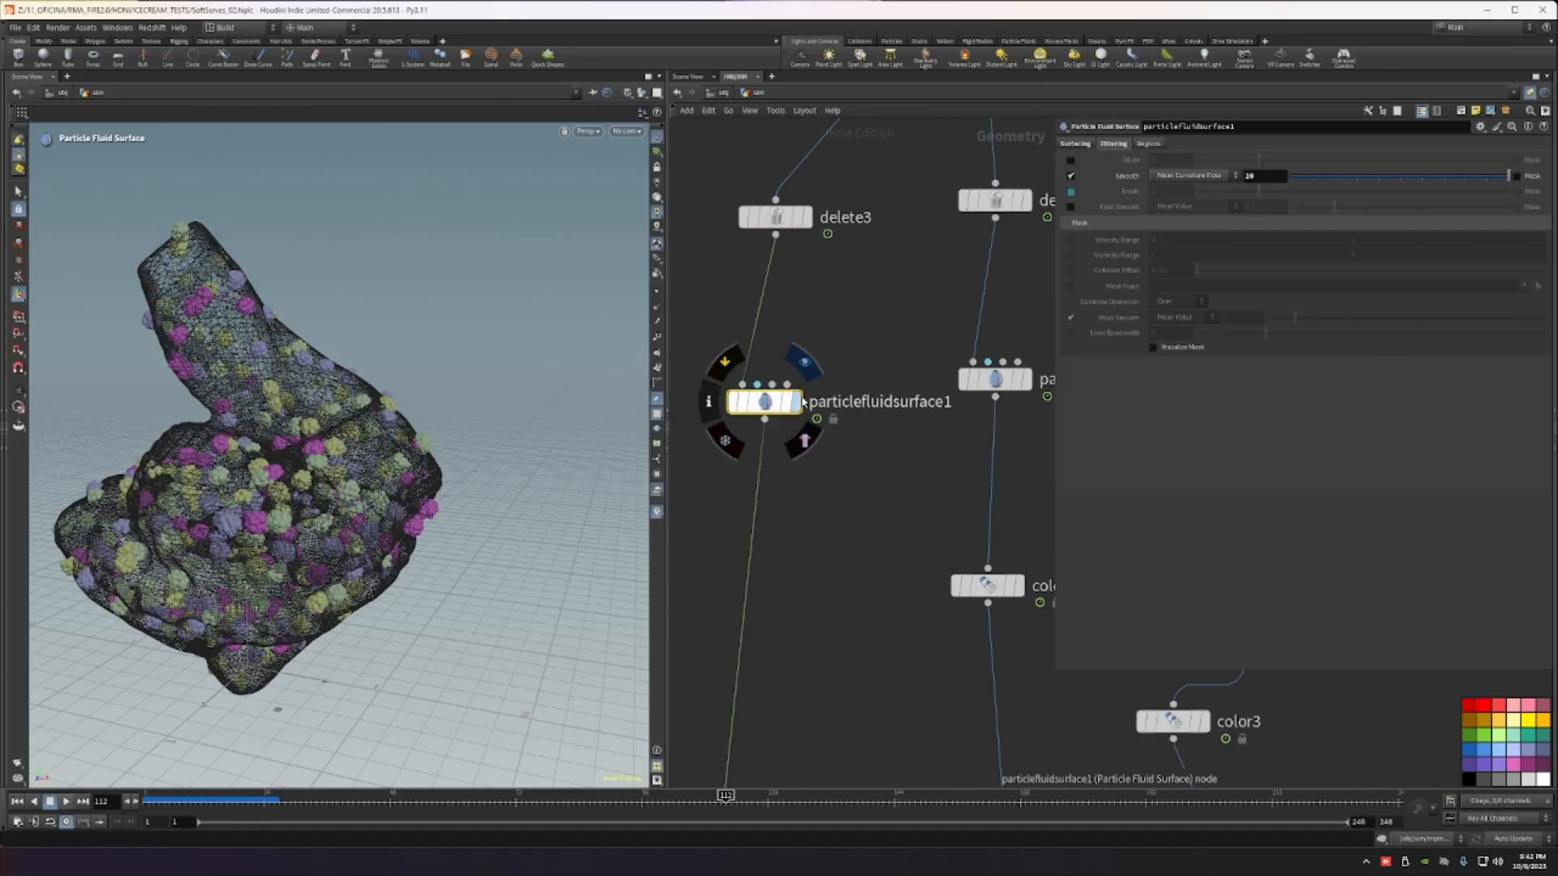
left_click(797, 401)
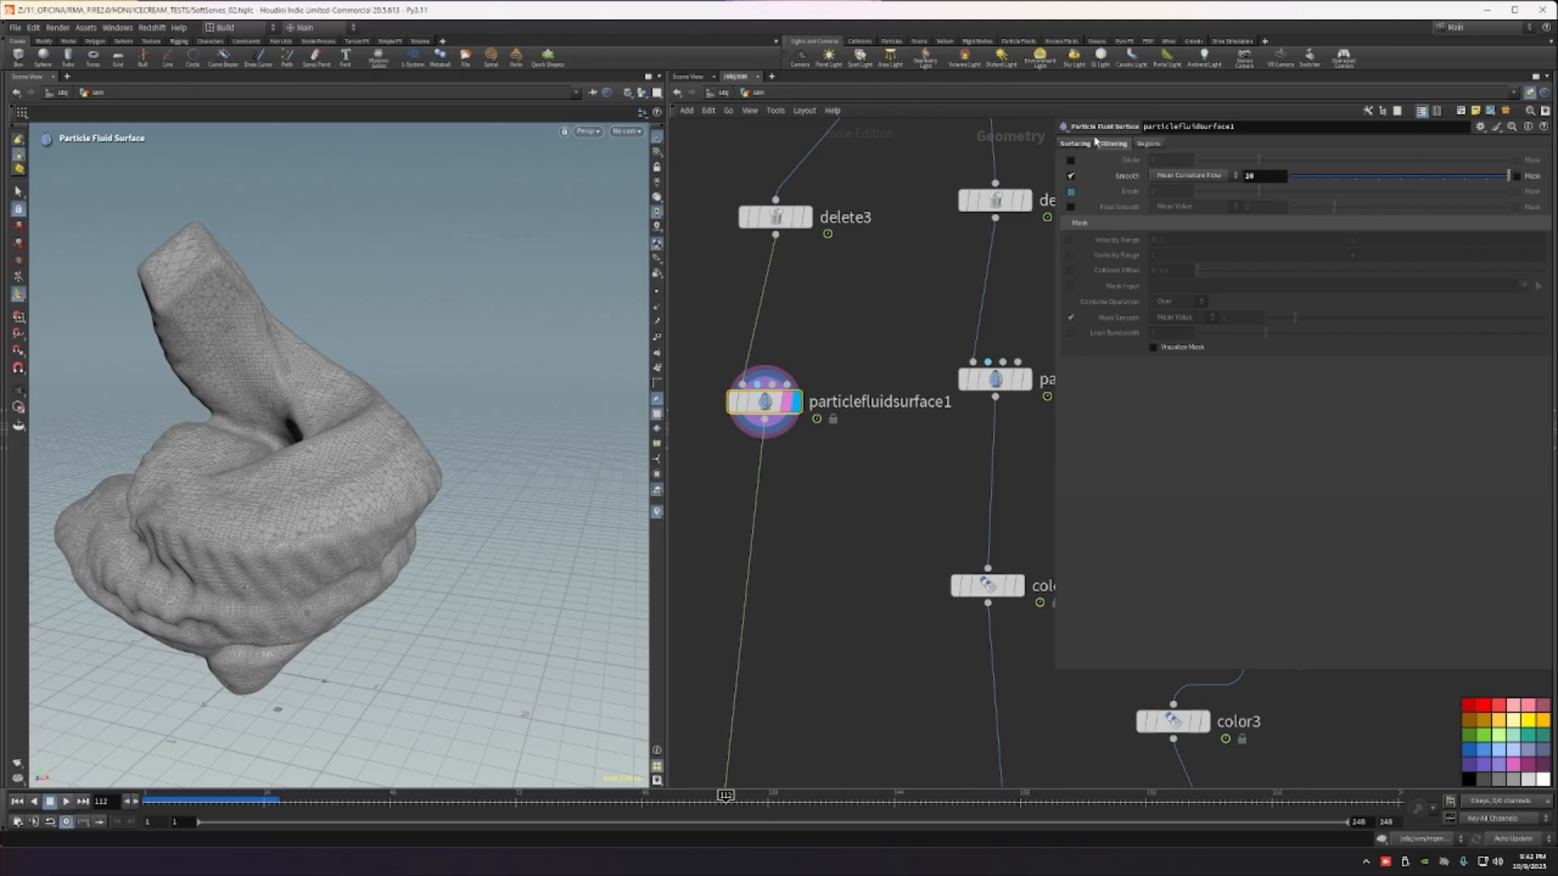
left_click(1091, 143)
left_click(1108, 178)
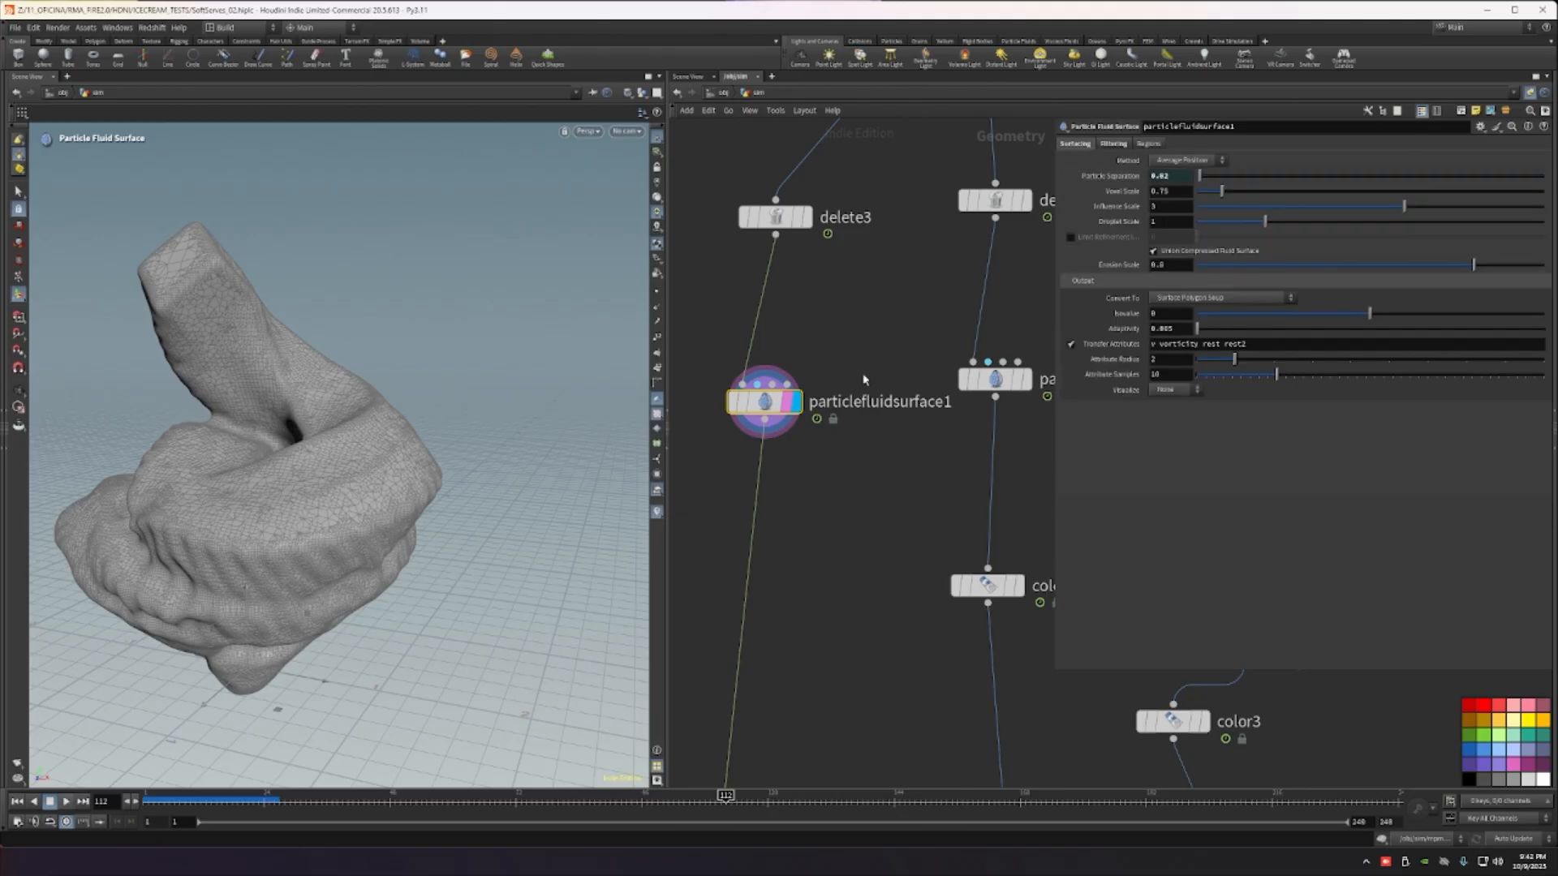
Step: Compare the particle separation of mpmcontainer and particlefluidsurface1, and review the ice cream mesh with its filtering settings
scroll(884, 329, "down", 4)
middle_click_drag(897, 329, 746, 658)
left_click(887, 357)
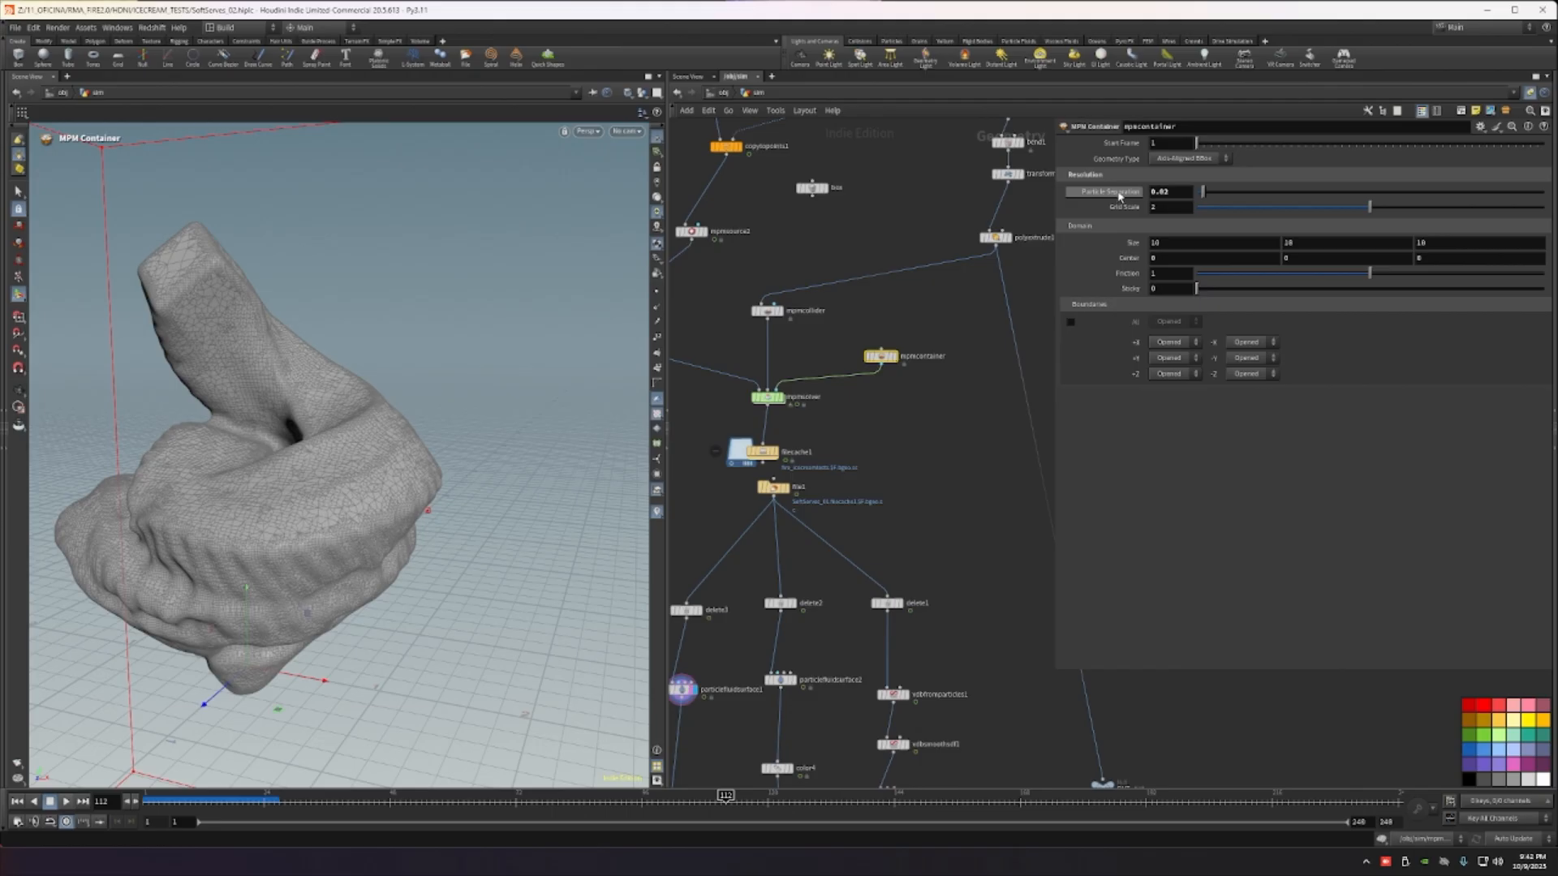
middle_click_drag(670, 685, 741, 537)
left_click(742, 538)
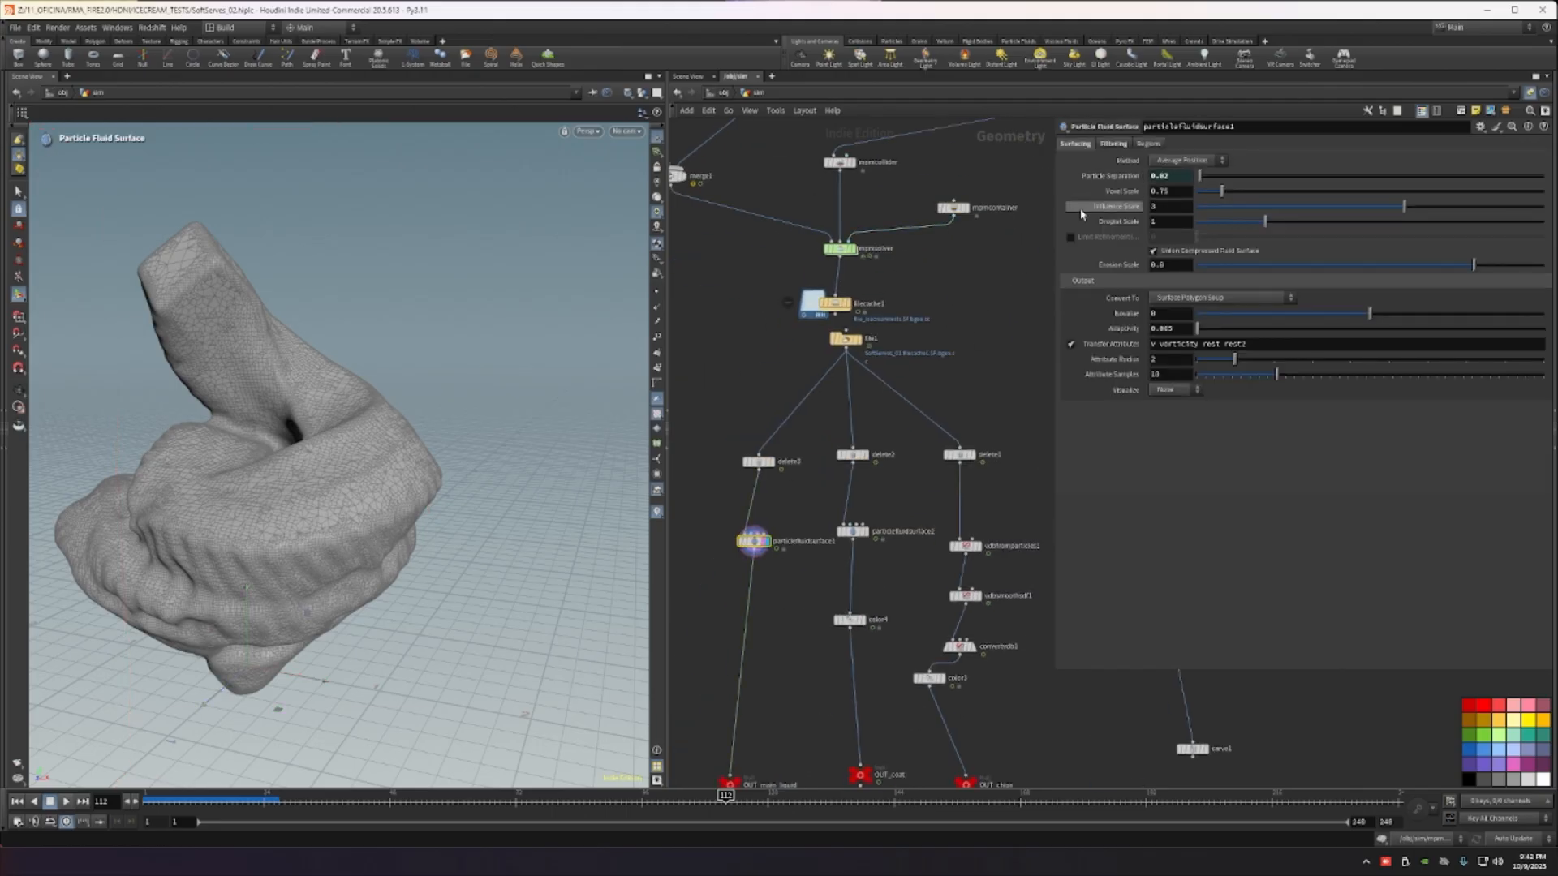
right_click(1120, 178)
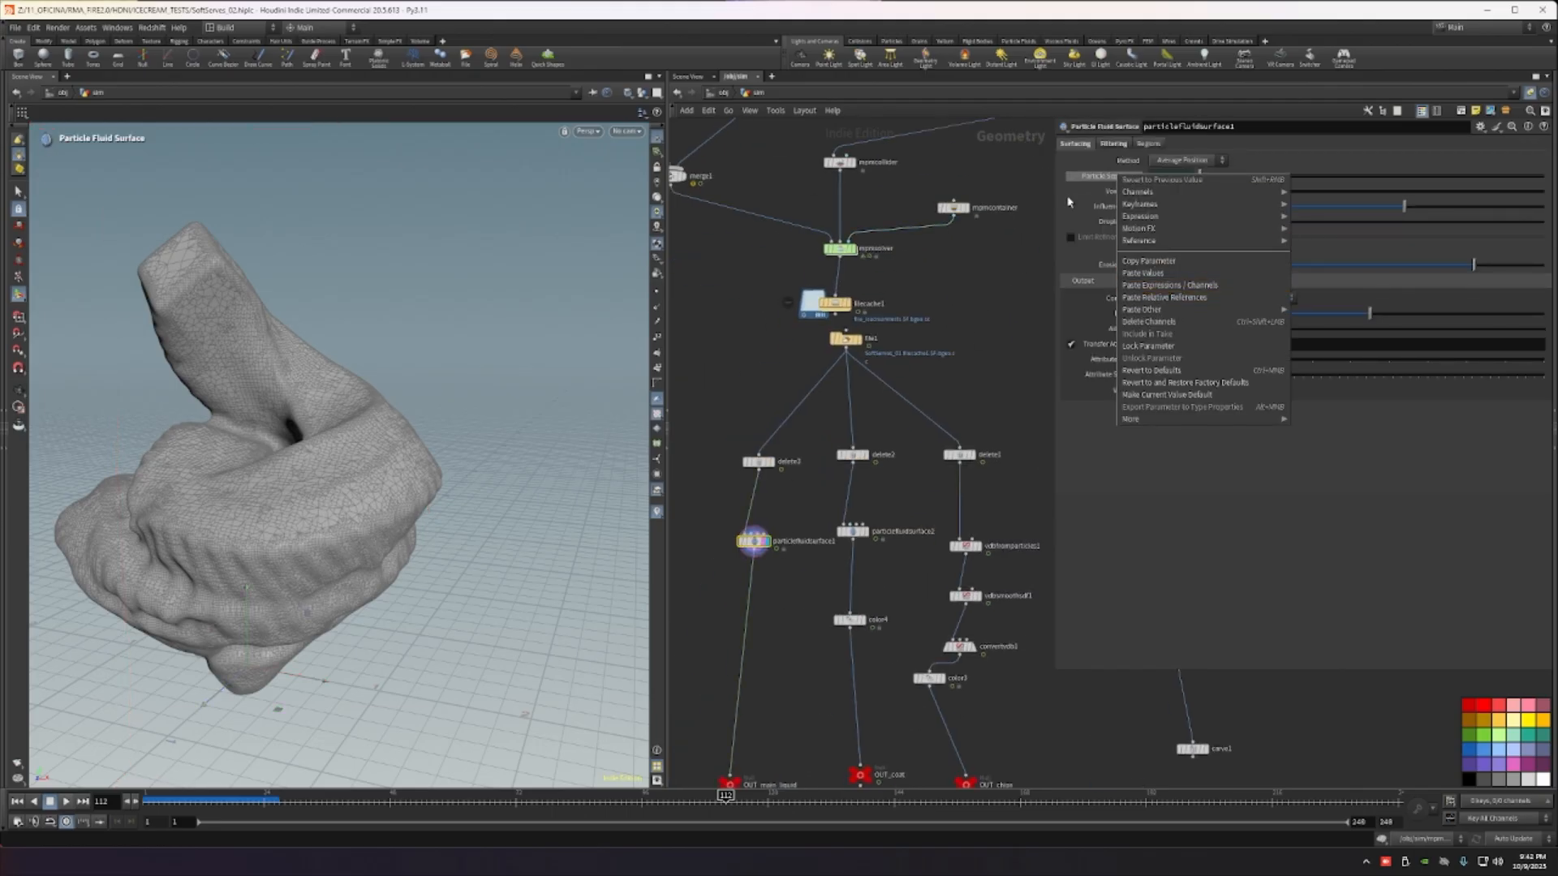
left_click(1092, 176)
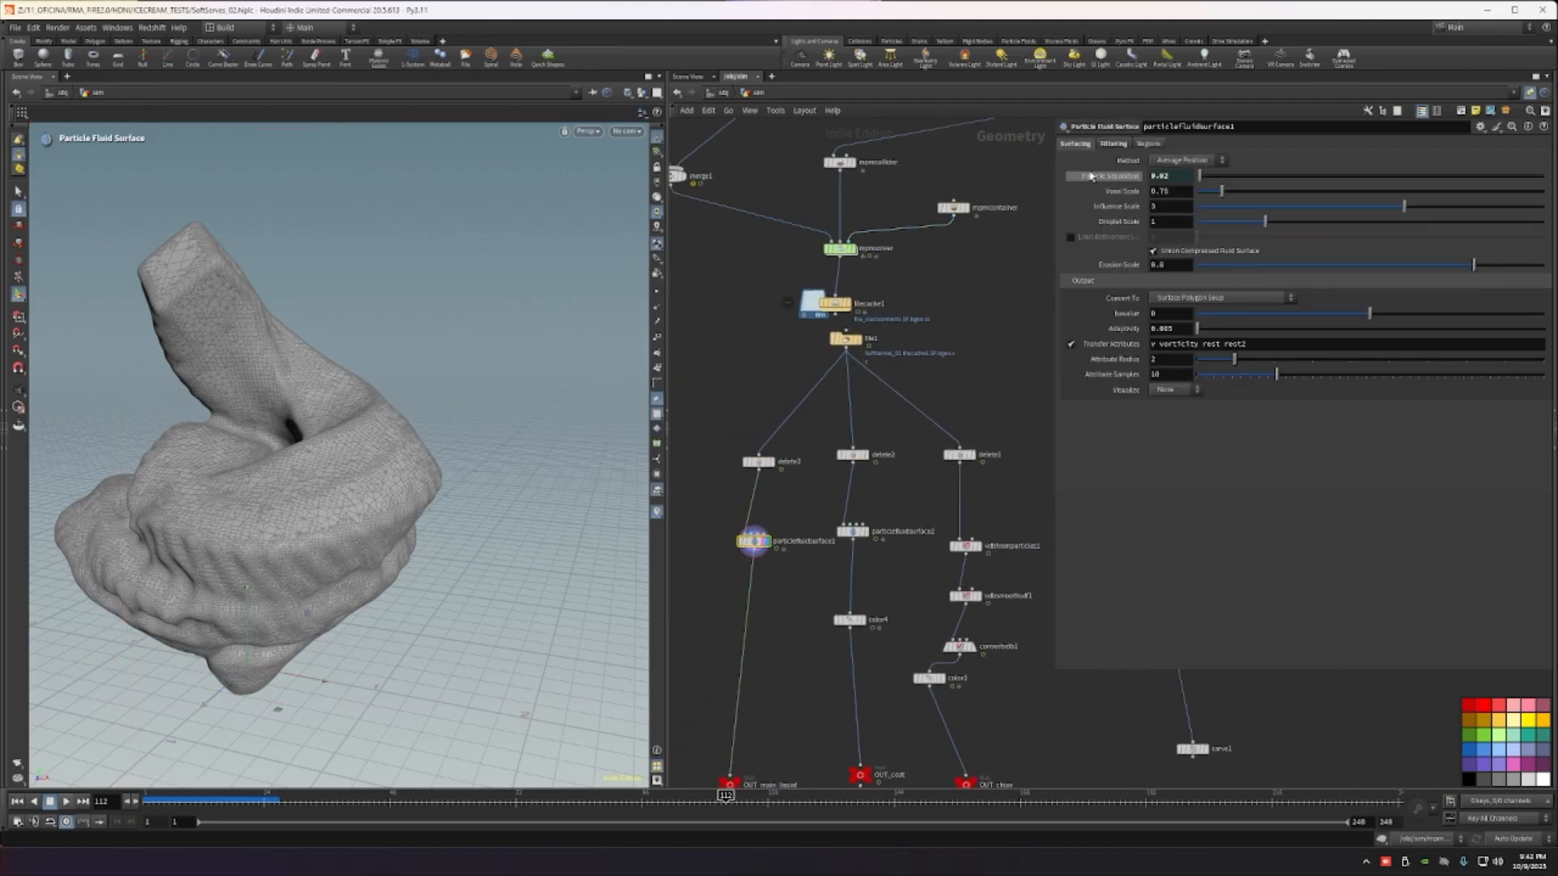
left_click(953, 208)
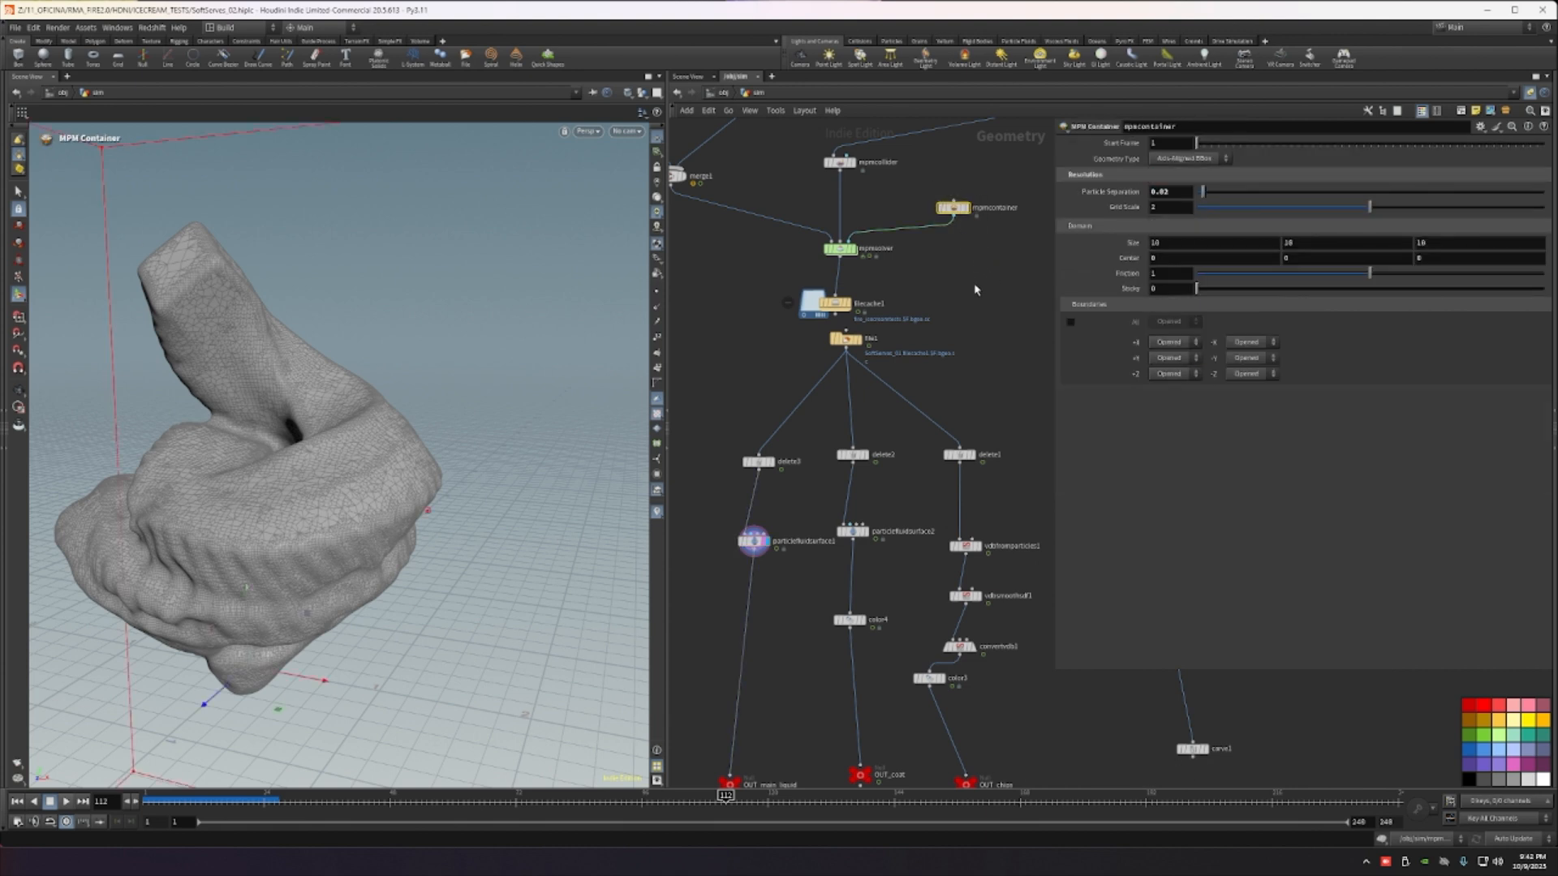
left_click(753, 540)
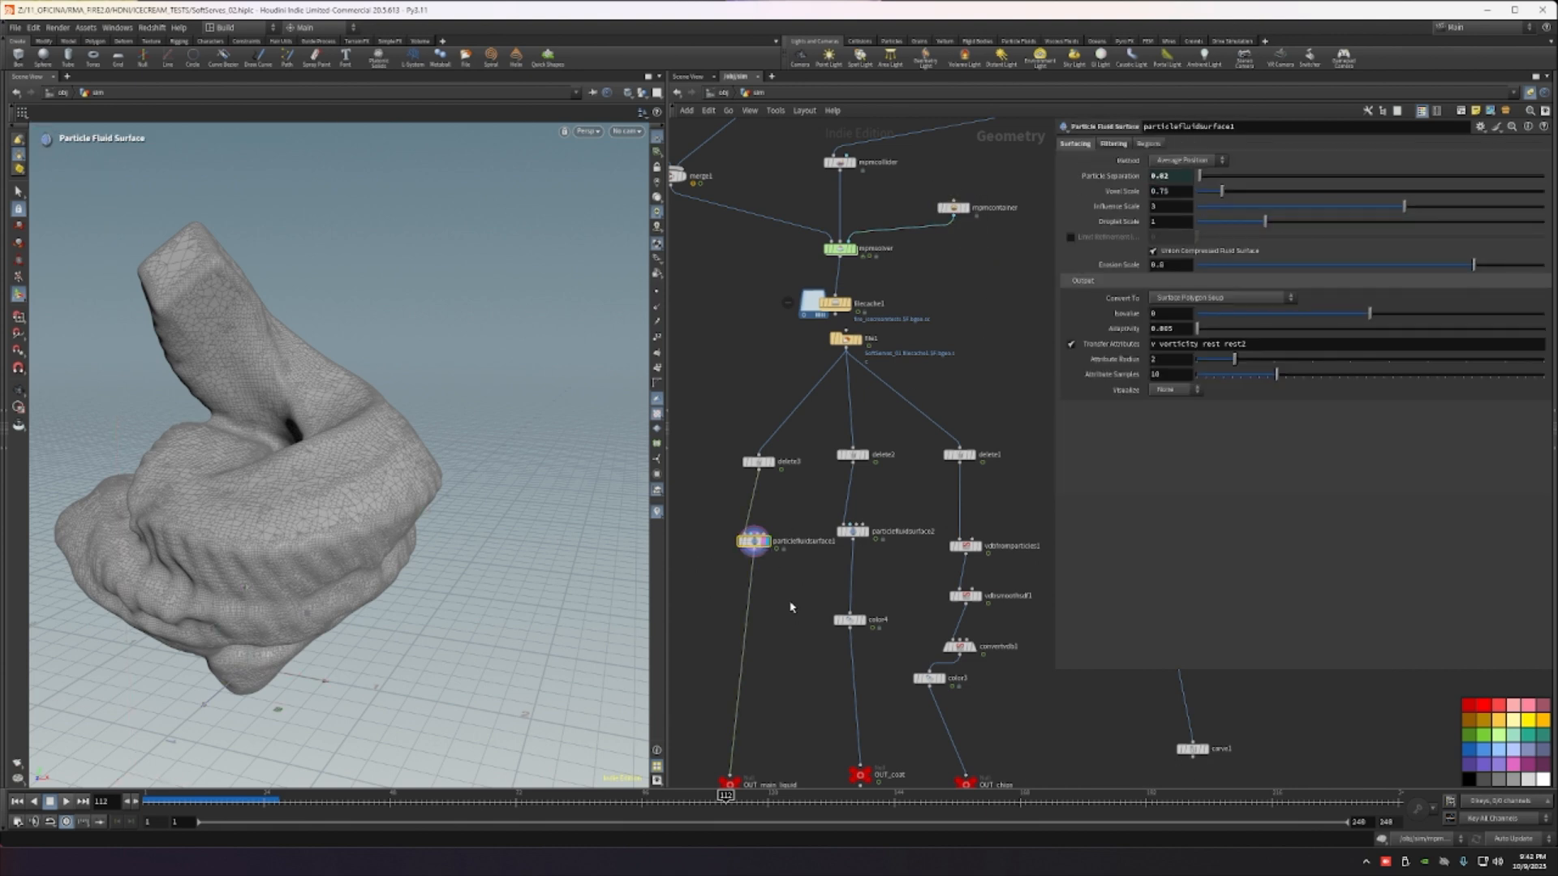
left_click(1125, 144)
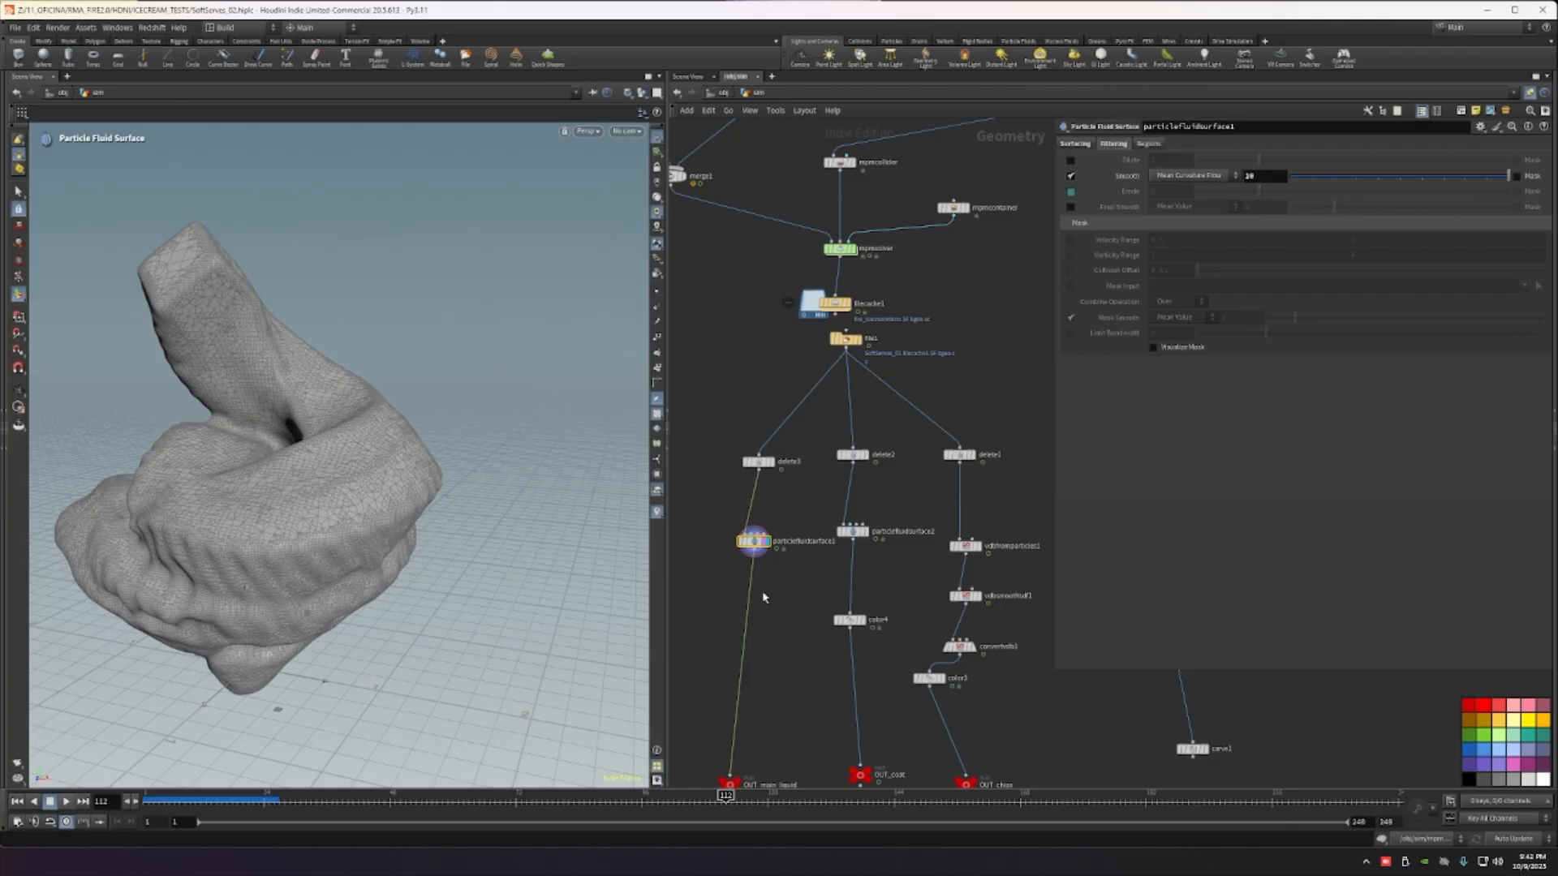
left_click_drag(258, 436, 529, 368)
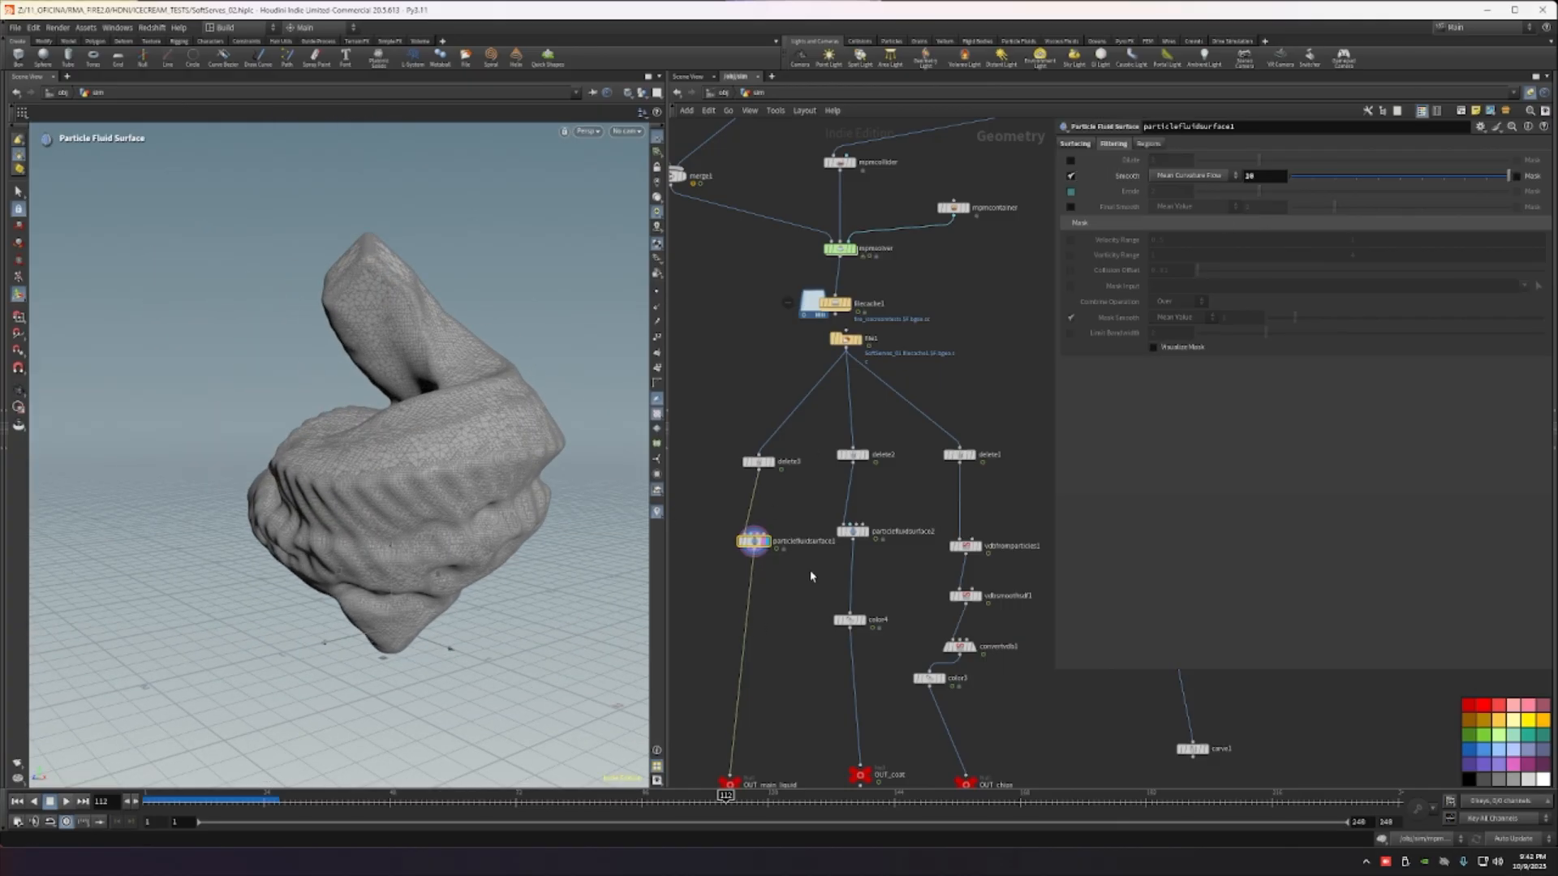
Step: Select and display particlefluidsurface2, and examine the syrup mesh along with its filtering and surfacing settings
scroll(909, 512, "up", 5)
left_click(843, 468)
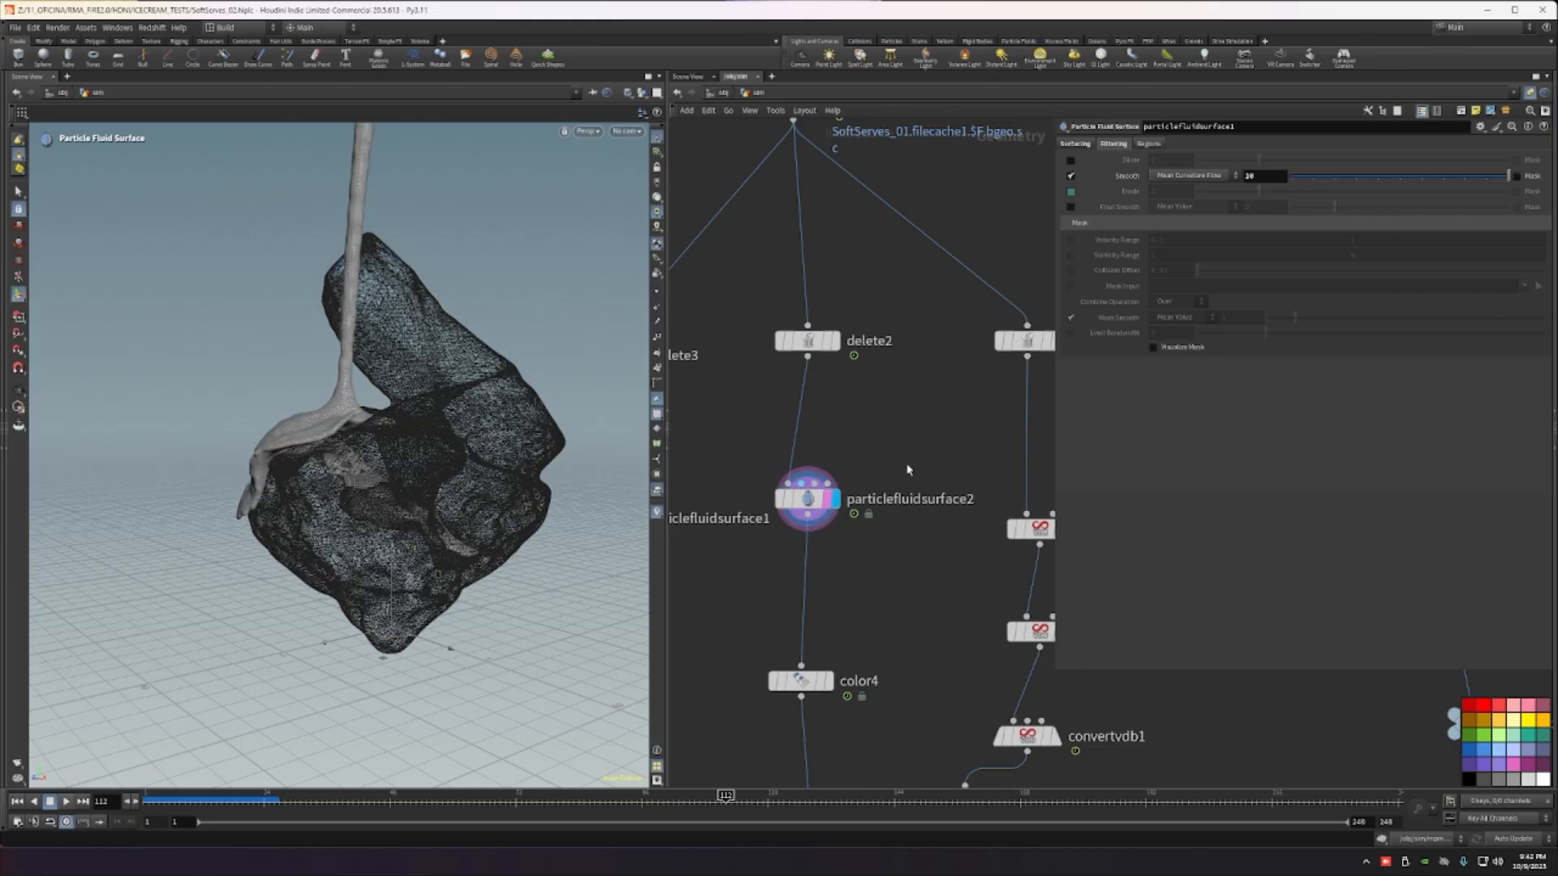
left_click(811, 499)
left_click(1113, 143)
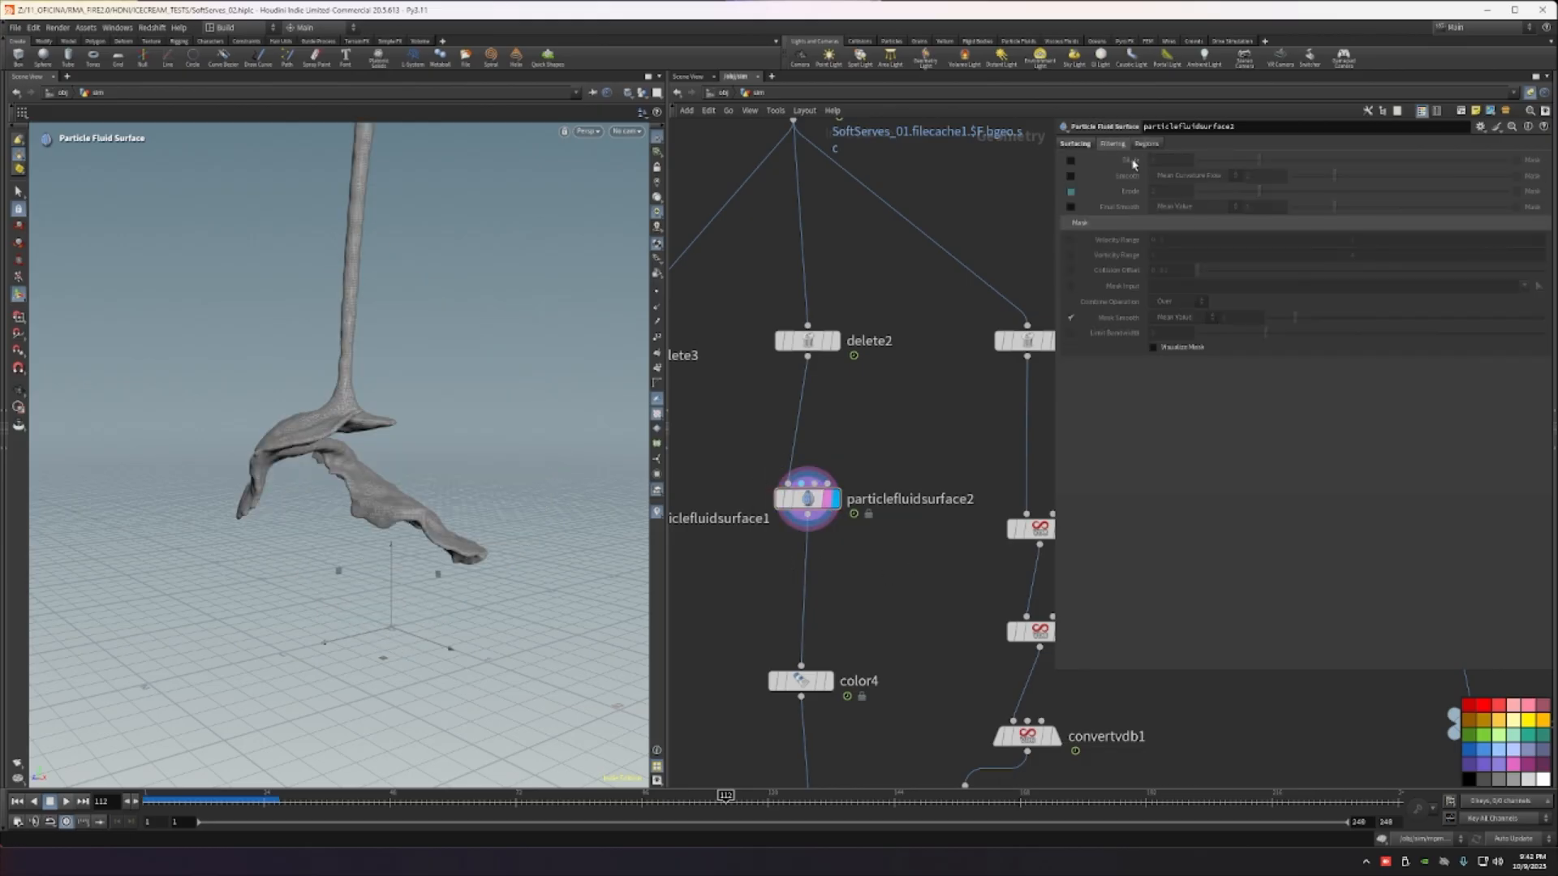
left_click(1087, 144)
key("Escape")
left_click_drag(307, 444, 583, 449)
Step: Display delete1, vdbfromparticles1 and vdbsmoothsdf1 in sequence to follow the chips from points to smoothed VDB
middle_click_drag(934, 548, 713, 441)
left_click(828, 235)
left_click_drag(828, 235, 840, 238)
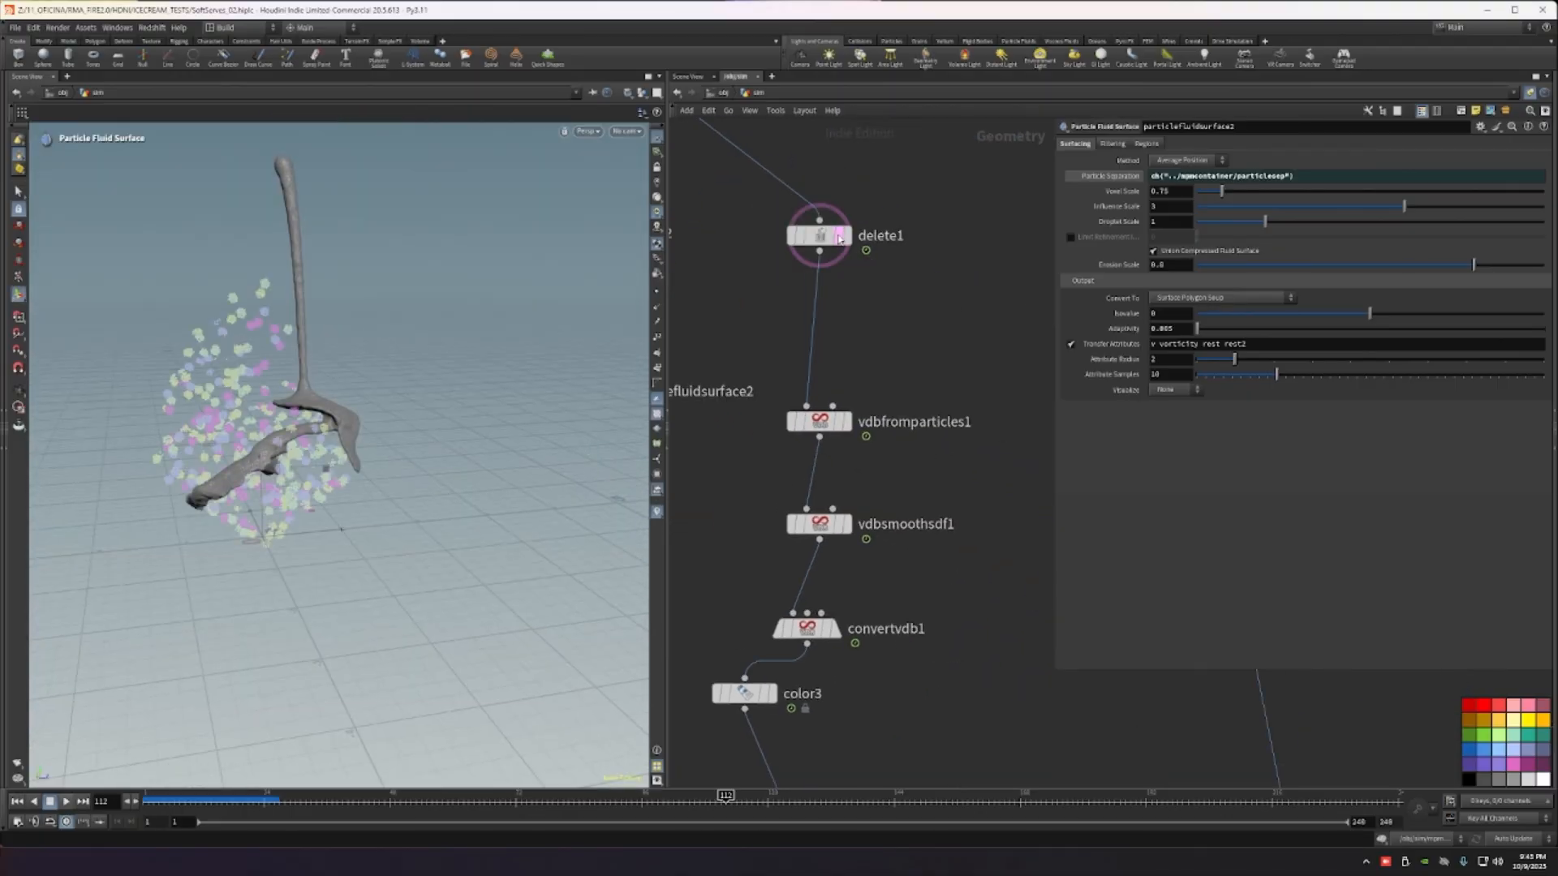
left_click(847, 235)
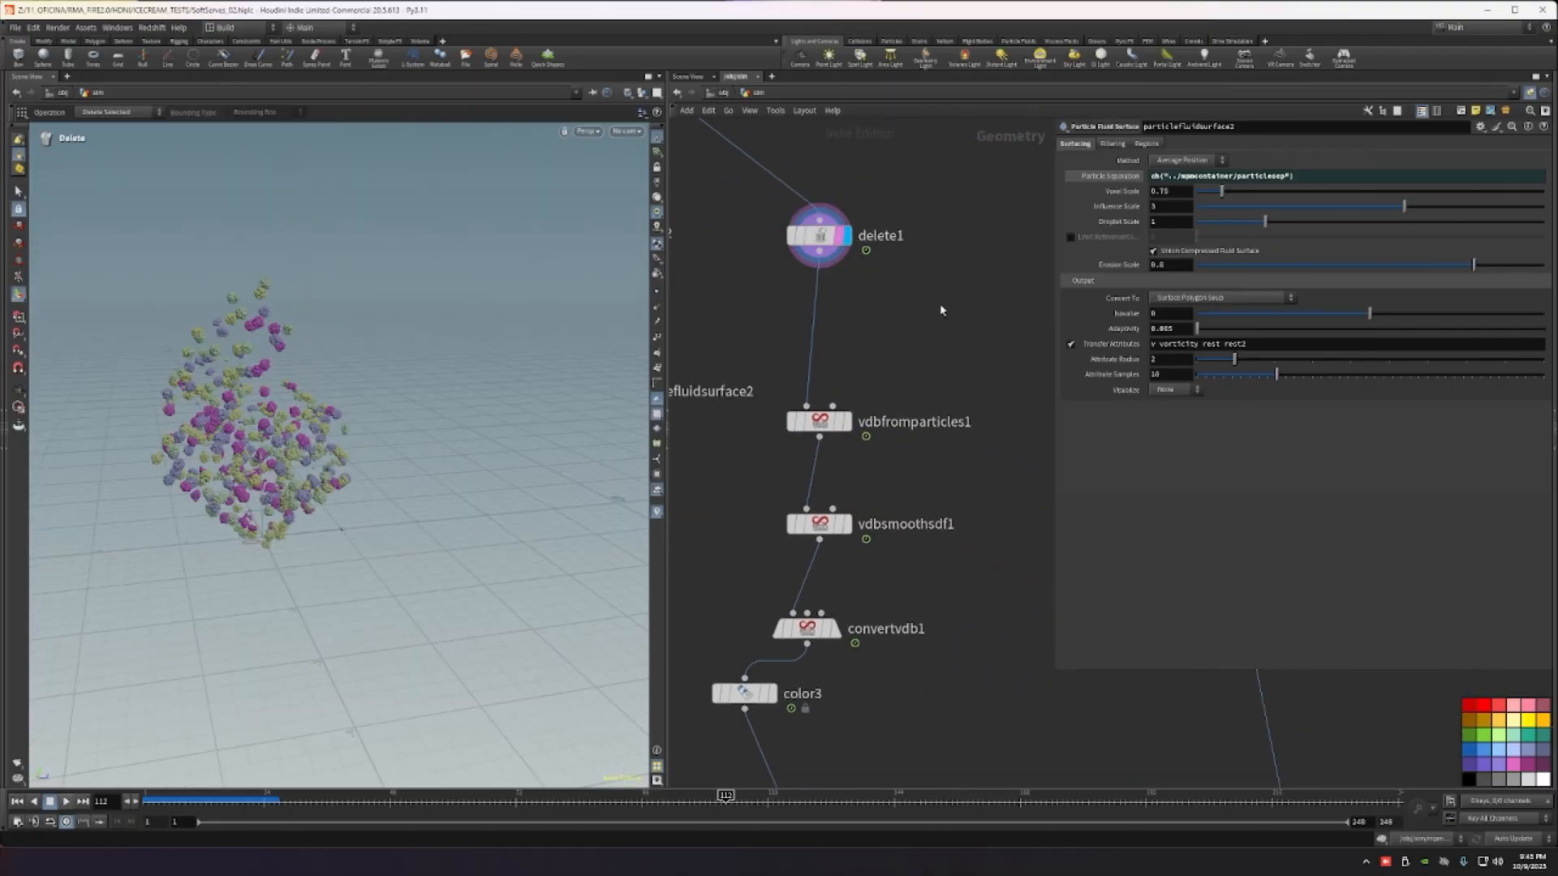
left_click(846, 422)
left_click_drag(848, 407, 850, 377)
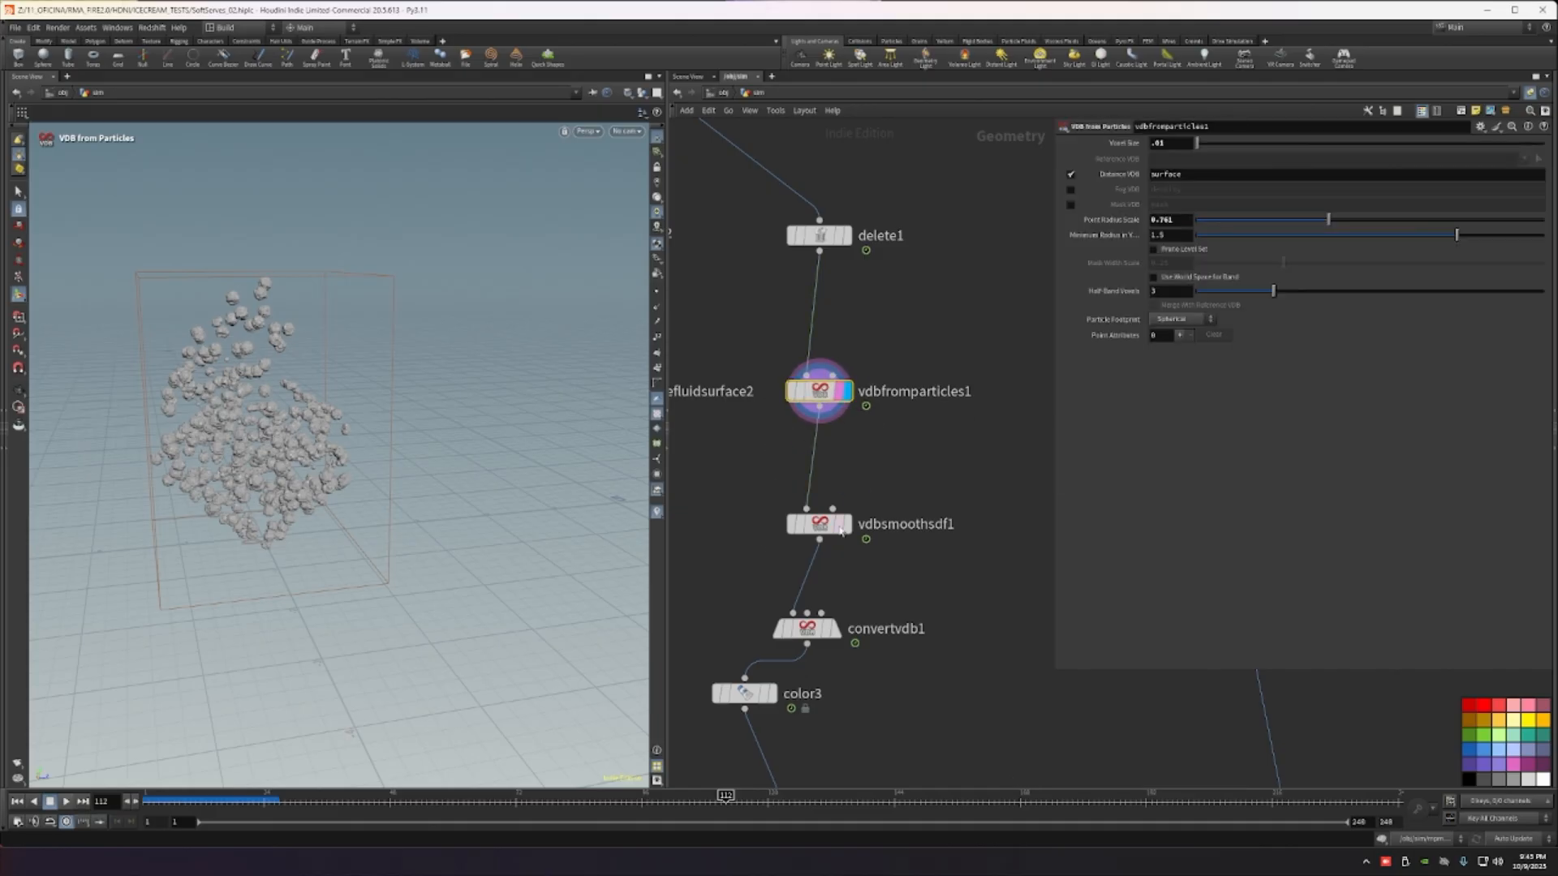
left_click(844, 525)
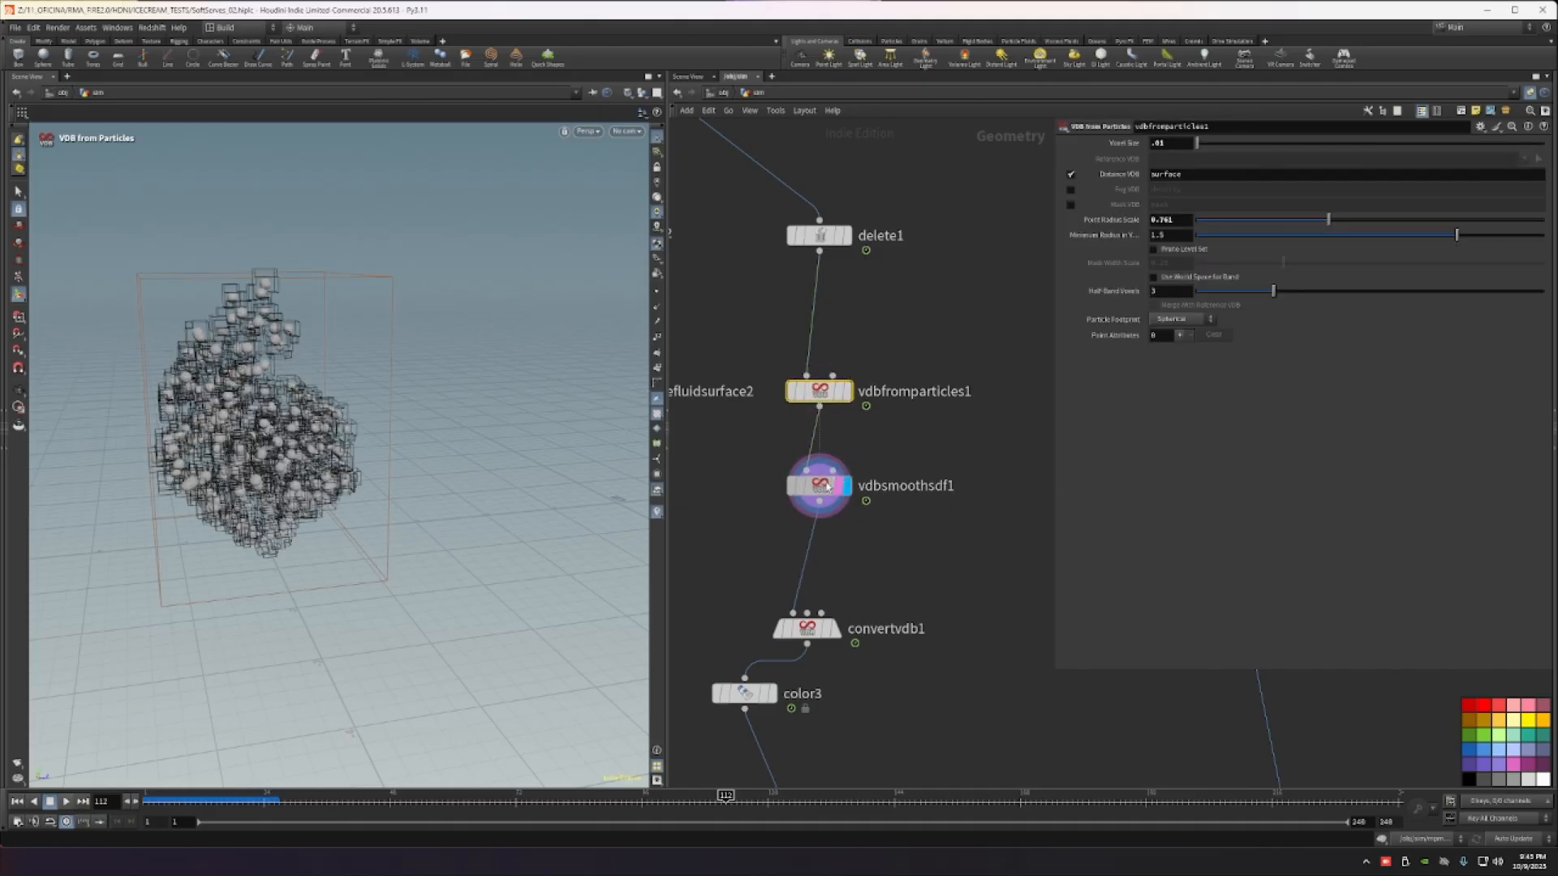
Step: Display convertvdb1 and color3 to examine the chips' polygon conversion and colouring from several angles
middle_click_drag(870, 589, 930, 407)
left_click_drag(893, 456, 893, 391)
left_click(907, 395)
left_click(893, 391)
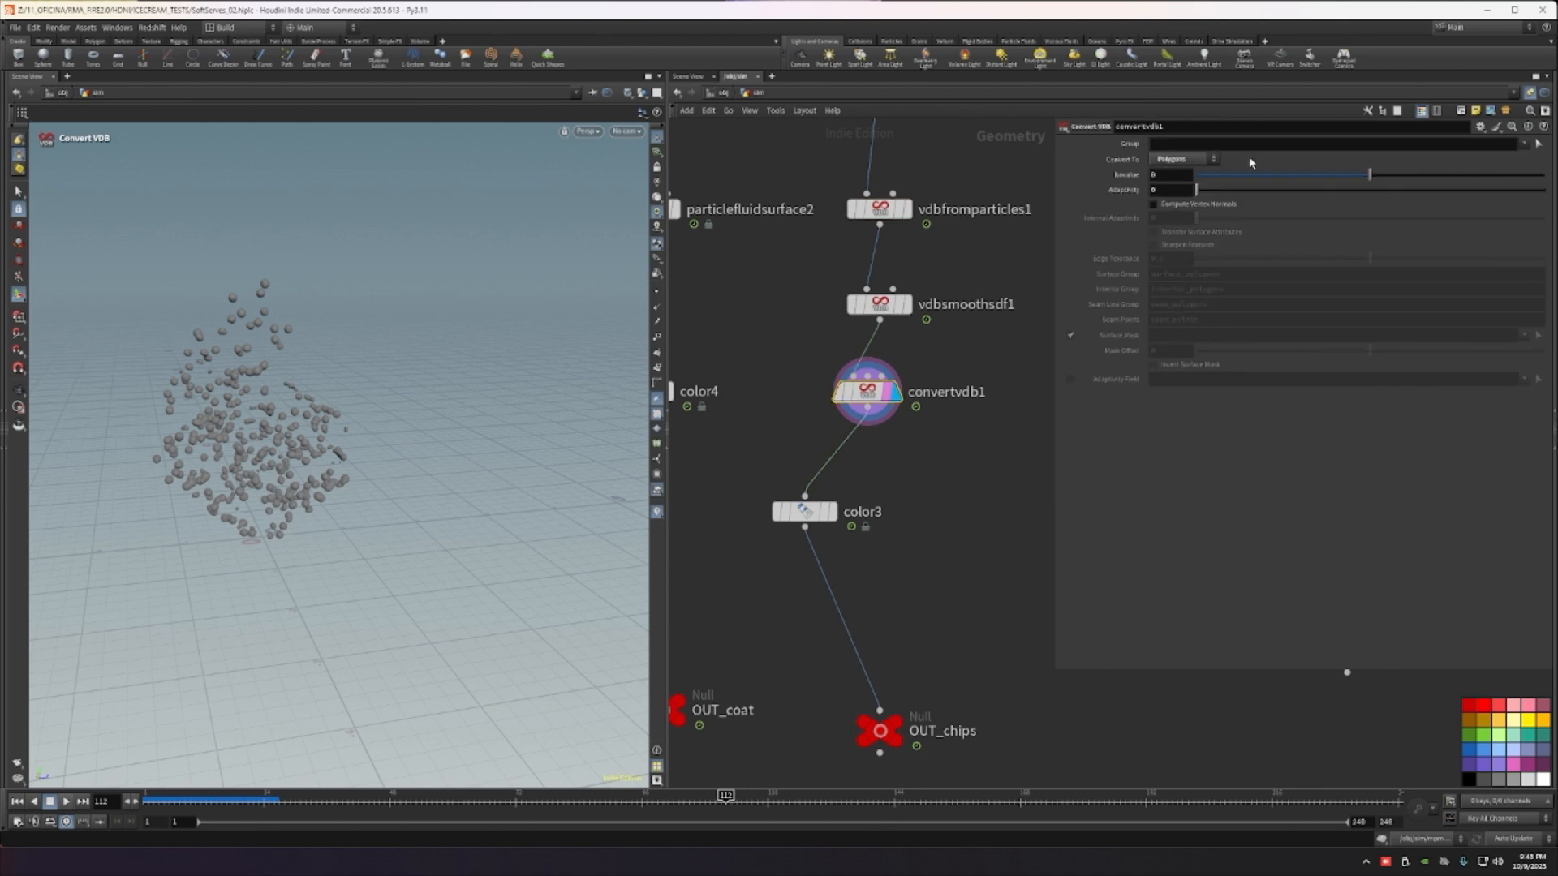
left_click(834, 512)
left_click(825, 515)
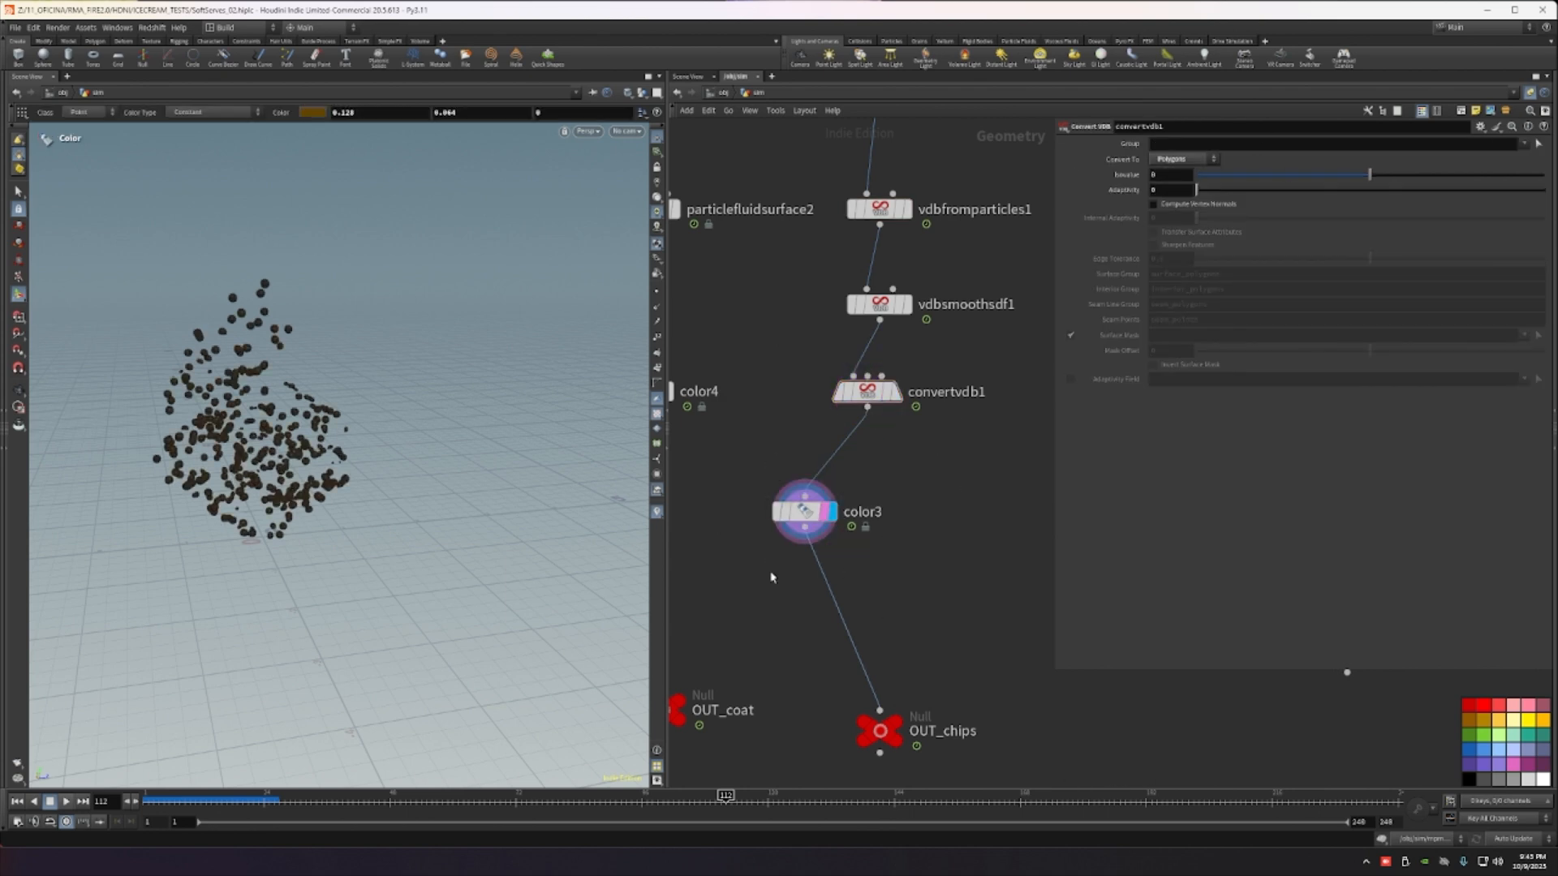
right_click_drag(203, 381, 411, 243, "alt")
left_click_drag(349, 585, 302, 399, "alt")
right_click_drag(327, 414, 284, 609, "alt")
Step: Add a Merge node below the three red output nulls
scroll(890, 580, "down", 4)
middle_click_drag(844, 626, 926, 467)
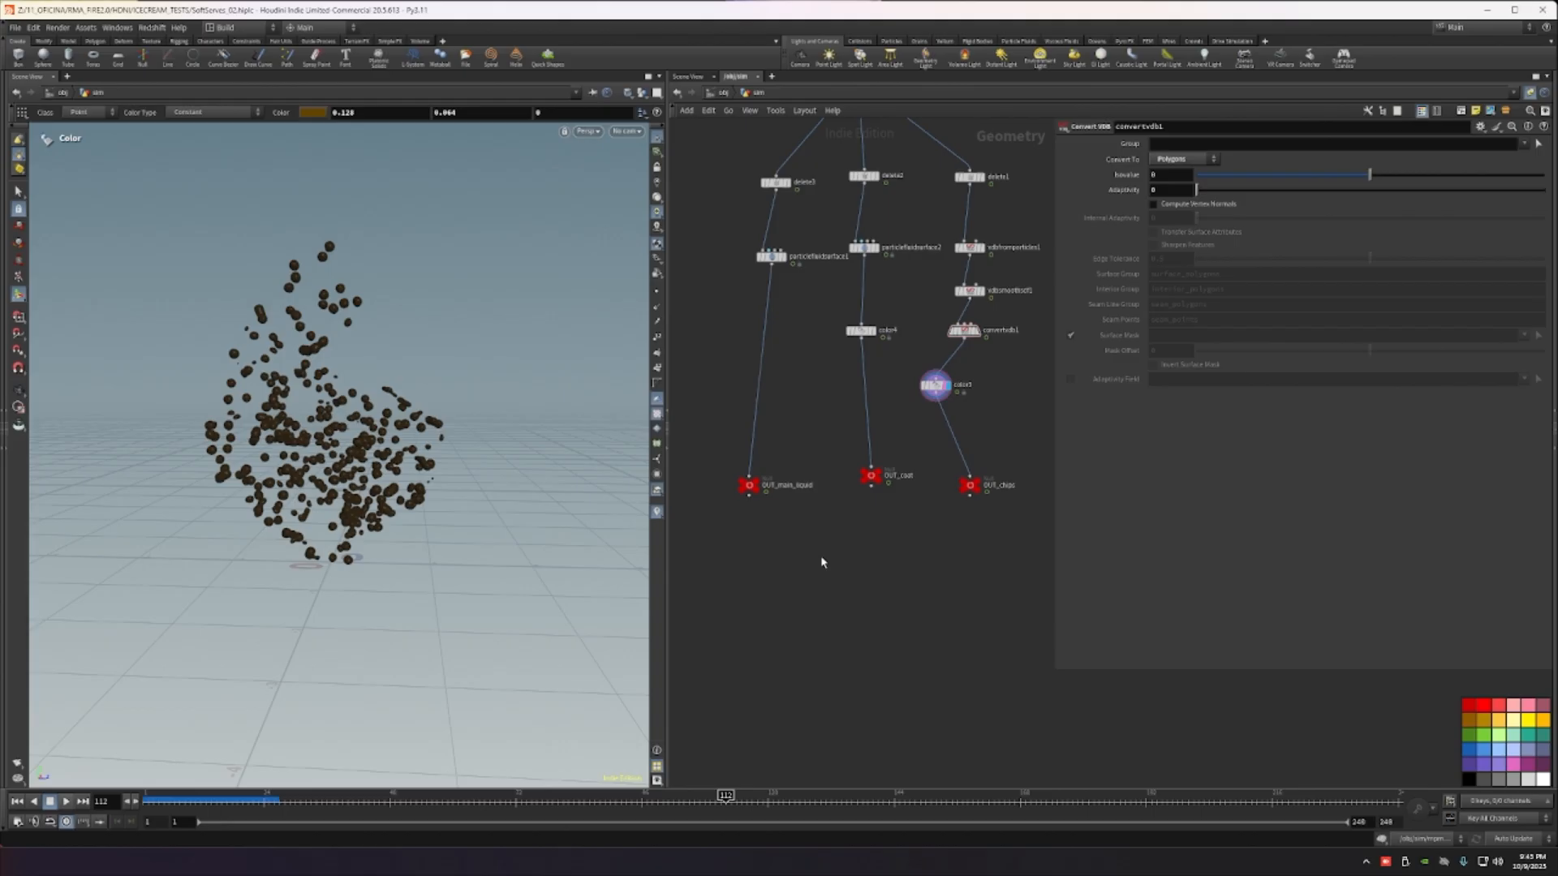
key("Tab")
type("merge")
key("Return")
left_click(820, 555)
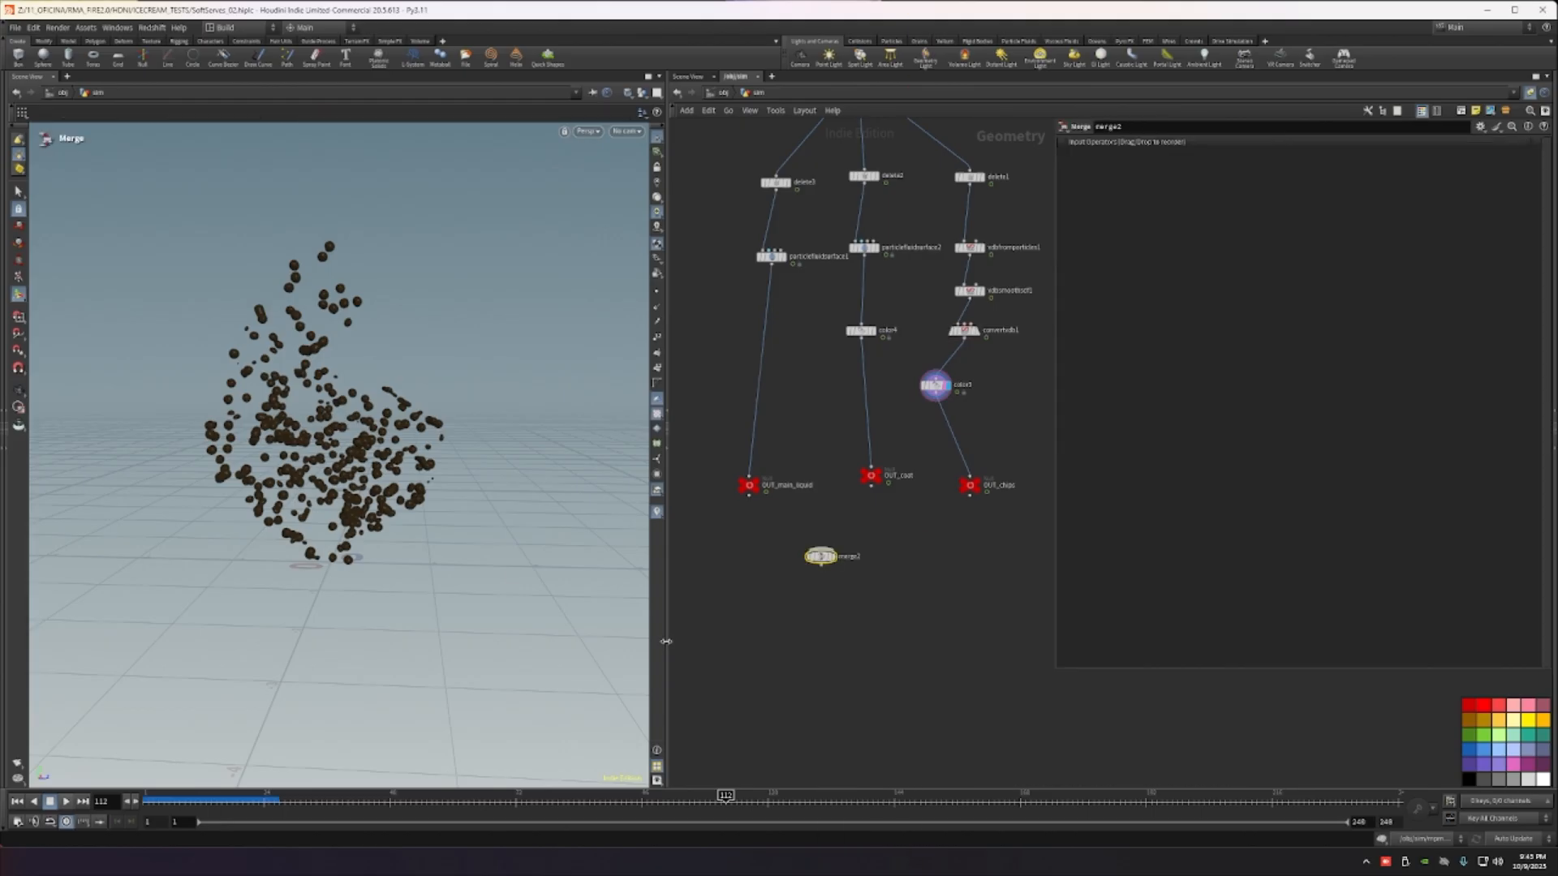
Step: Reposition merge2 and connect OUT_main_liquid, OUT_coat and OUT_chips to its input
left_click_drag(829, 556, 900, 668)
left_click_drag(701, 448, 906, 668)
left_click(892, 660)
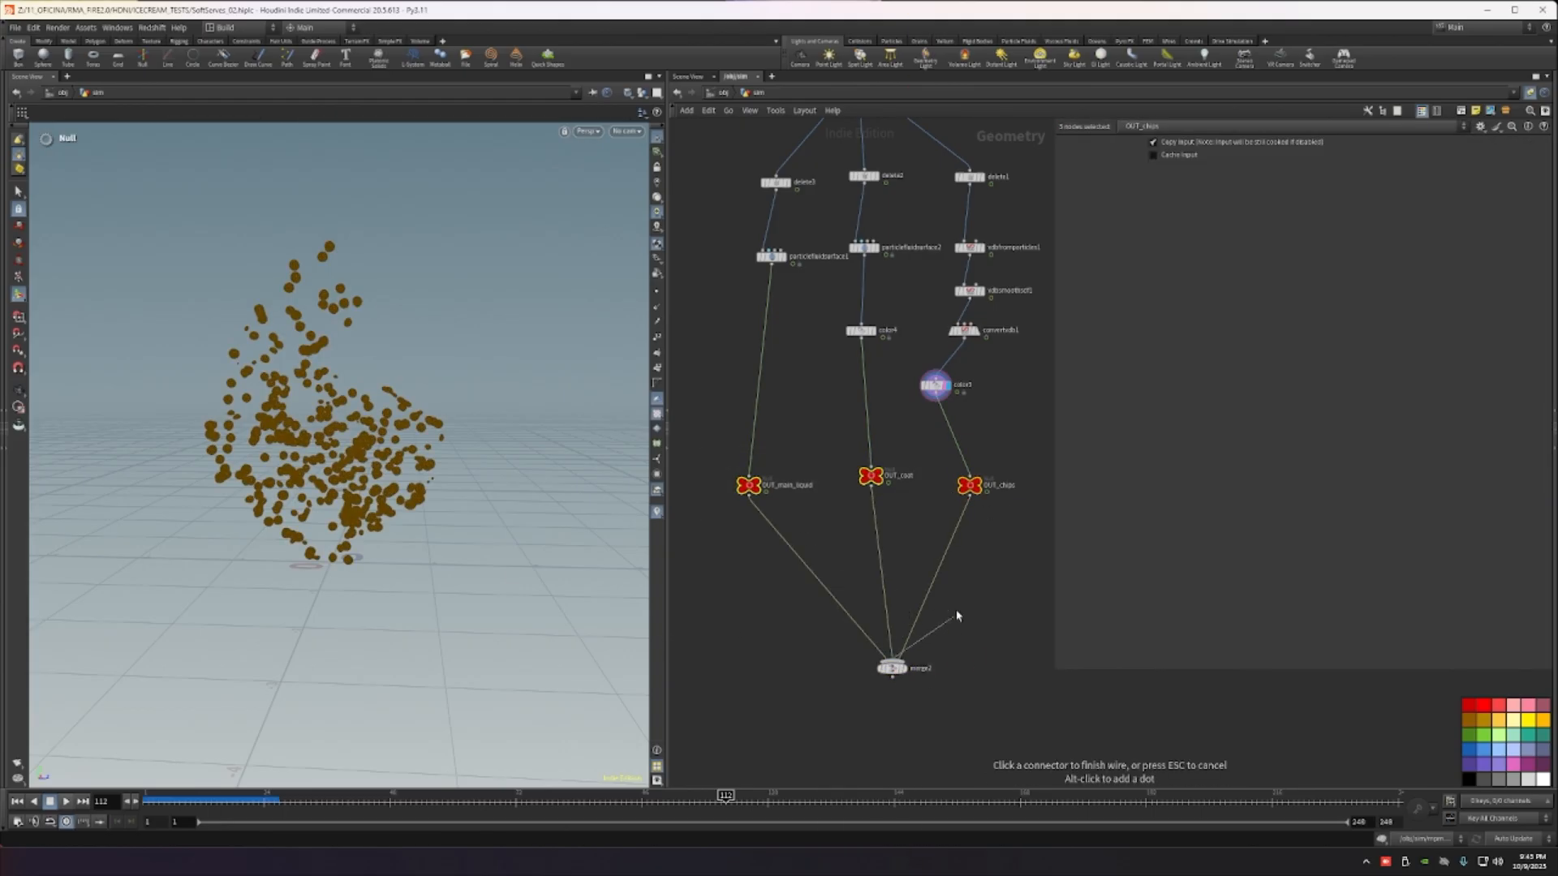
left_click(979, 659)
left_click(970, 495)
left_click(995, 587)
left_click(970, 485)
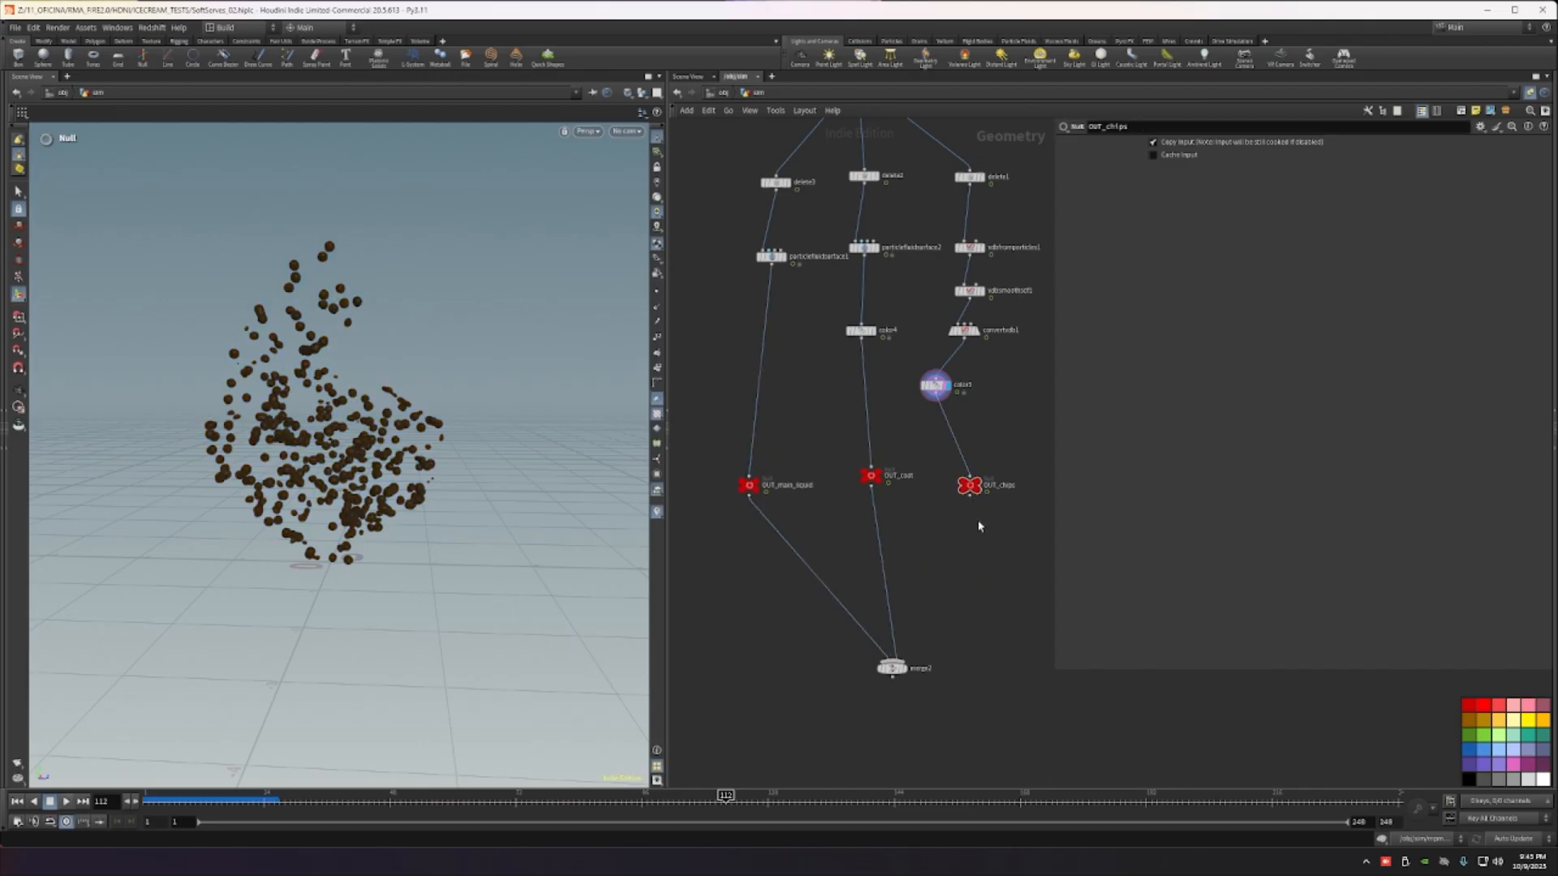
left_click(970, 495)
left_click(892, 660)
Step: Connect the cup branch's last node, below OUT_cup, to merge2 as well
scroll(954, 605, "down", 3)
middle_click_drag(967, 649, 796, 532)
scroll(903, 454, "up", 3)
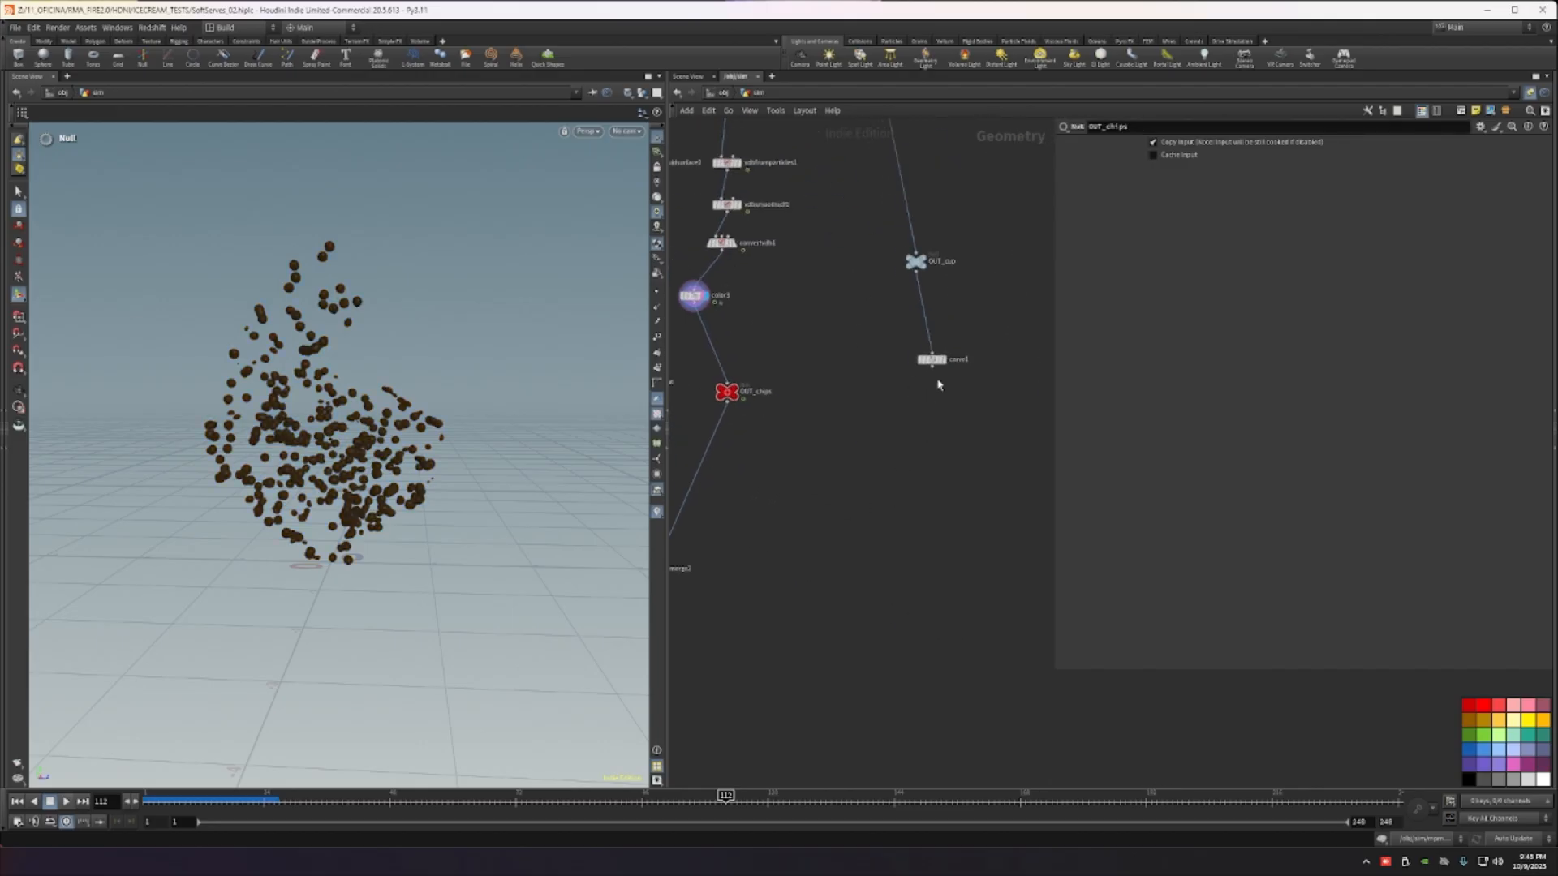
scroll(904, 522, "down", 3)
scroll(863, 568, "up", 5)
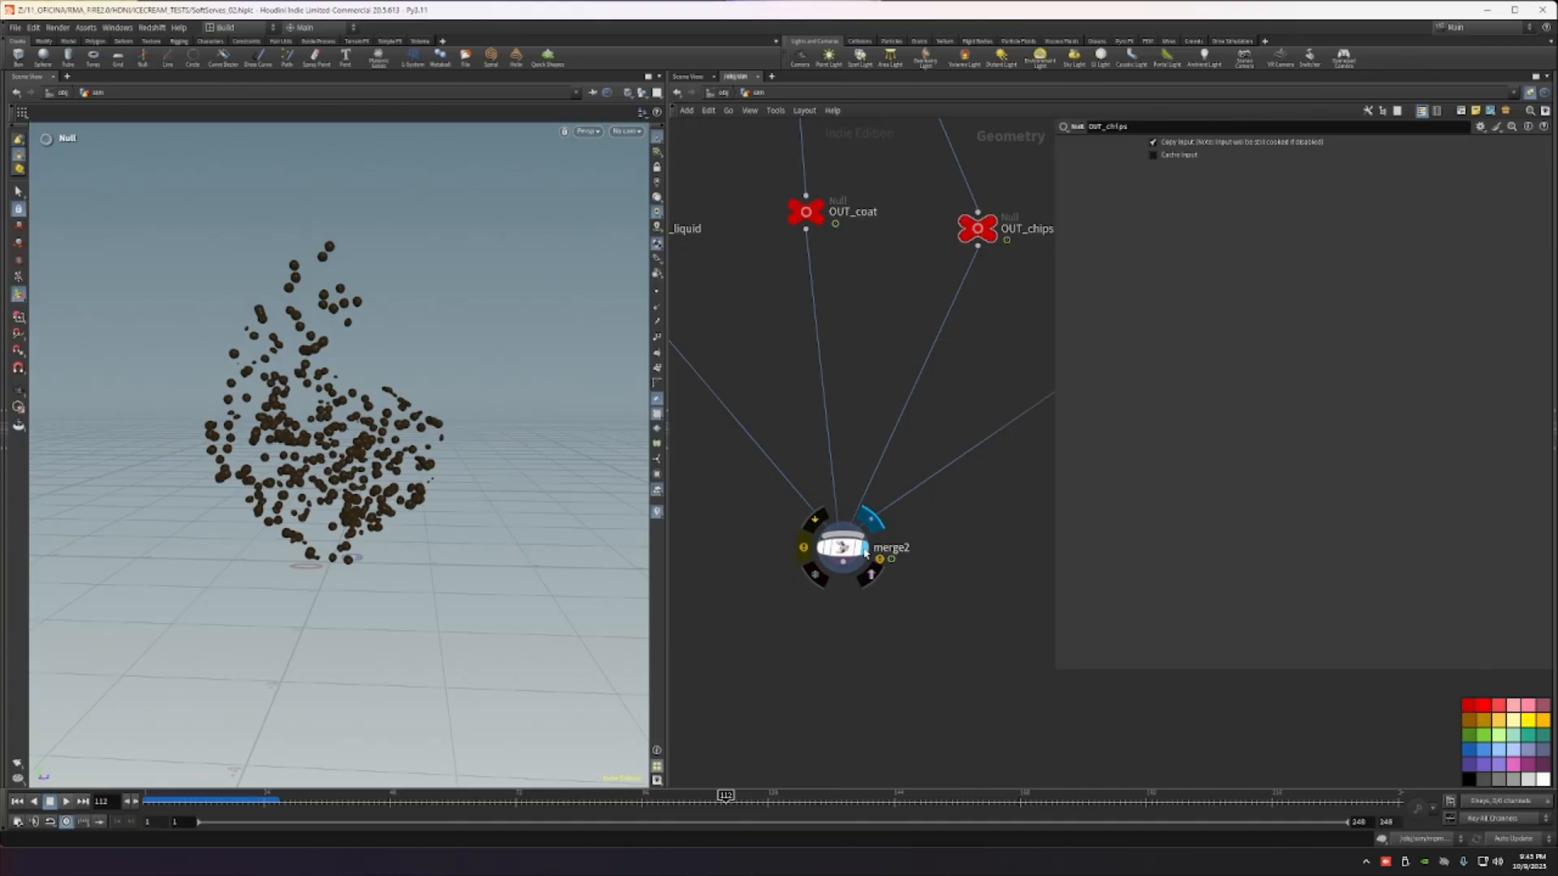
Step: Display merge2 and examine the combined ice cream, syrup, chips and cup from different angles
left_click(864, 552)
left_click_drag(513, 440, 349, 519, "alt")
scroll(325, 392, "up", 5)
scroll(406, 568, "down", 3)
left_click_drag(435, 595, 410, 632, "alt")
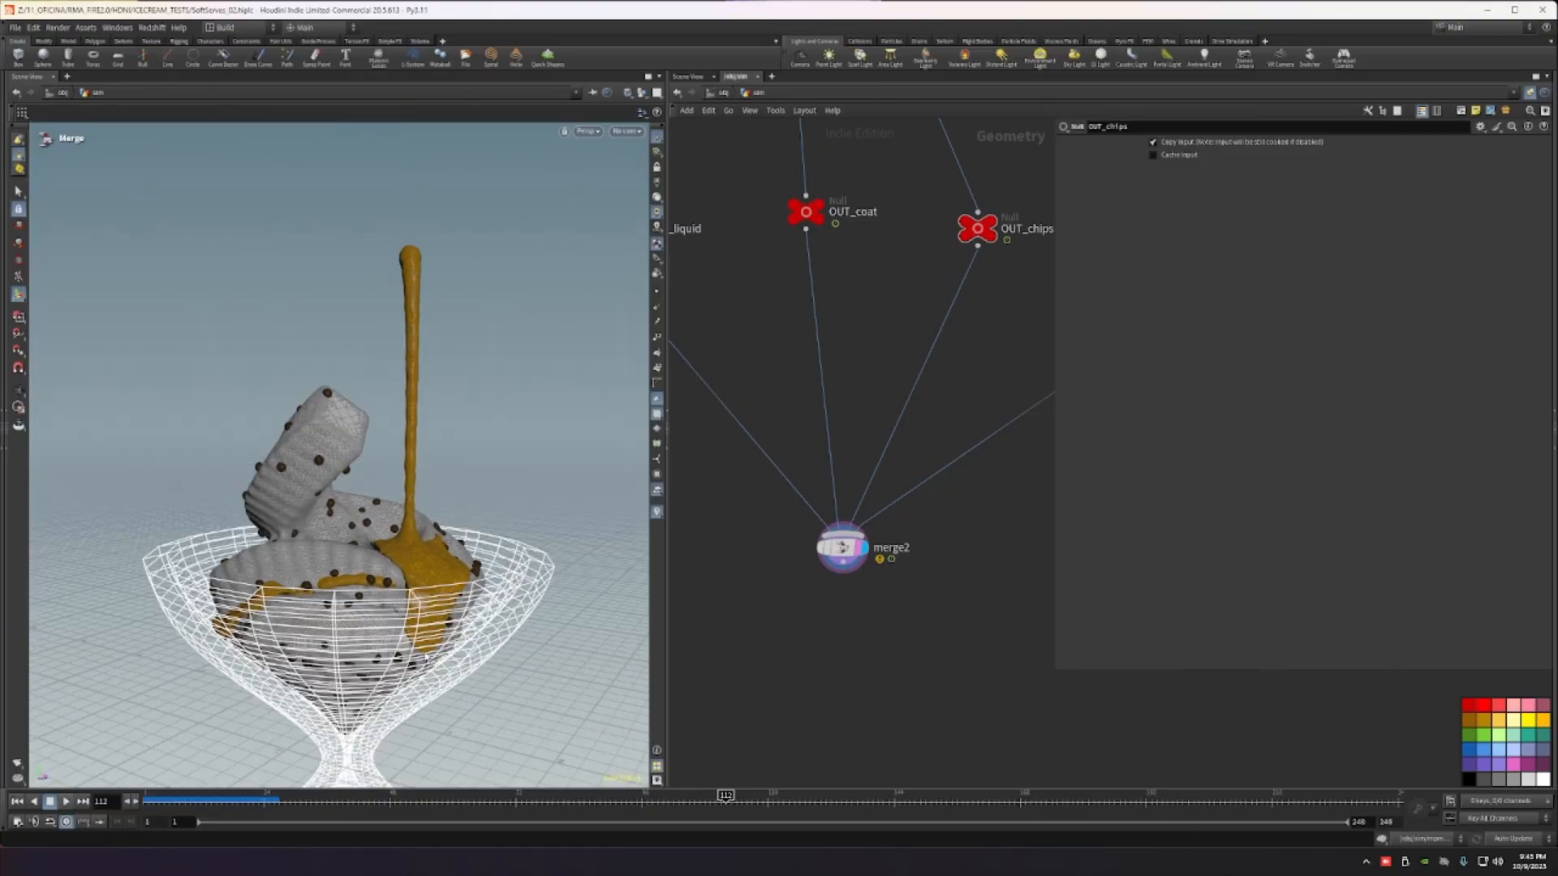